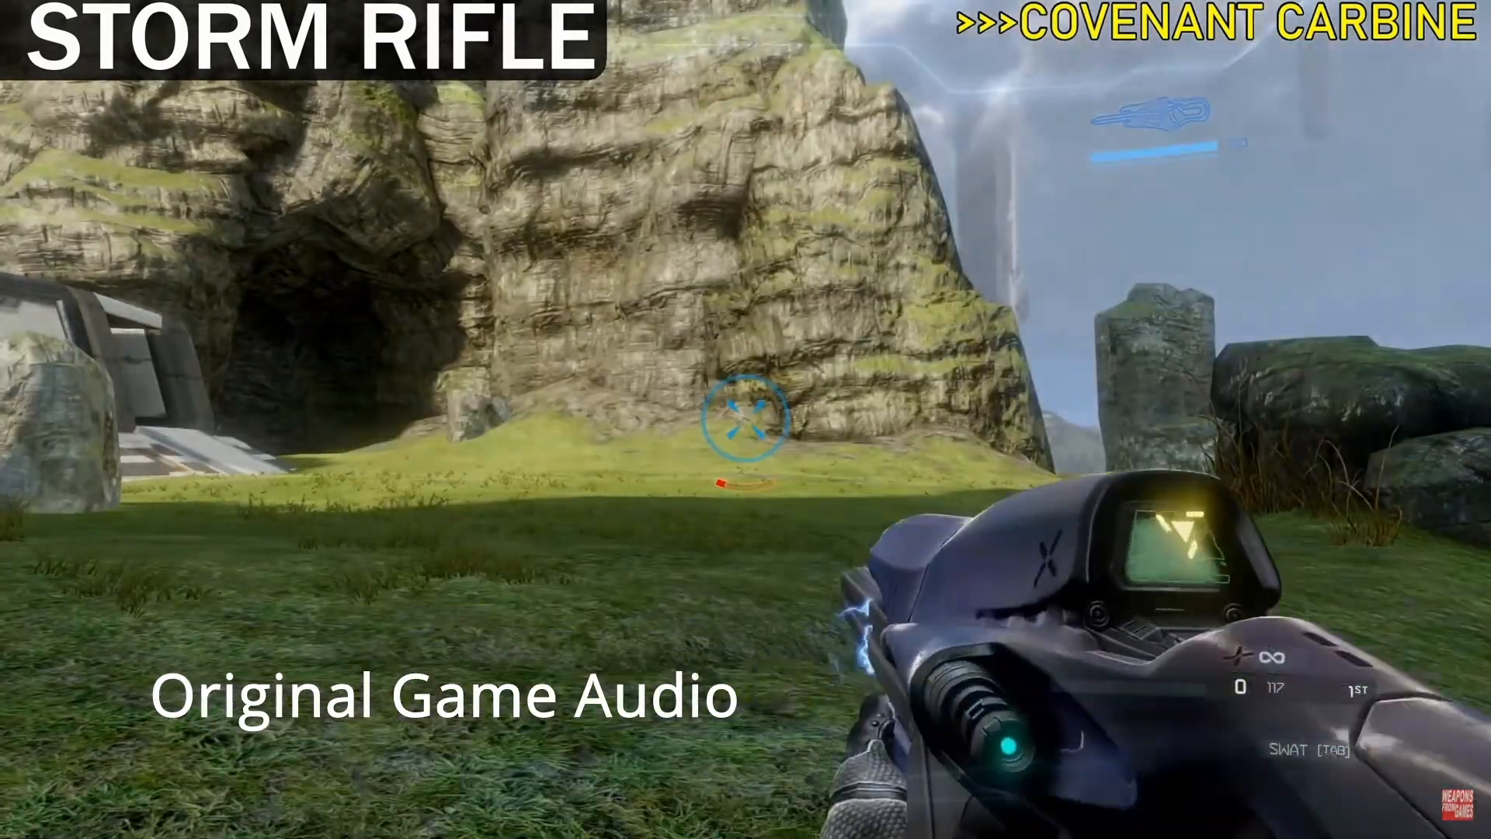
Turn off solo on the HaloStormRifleRedesign_DAW track and play the sound redesign with the video full screen
double_click(1164, 283)
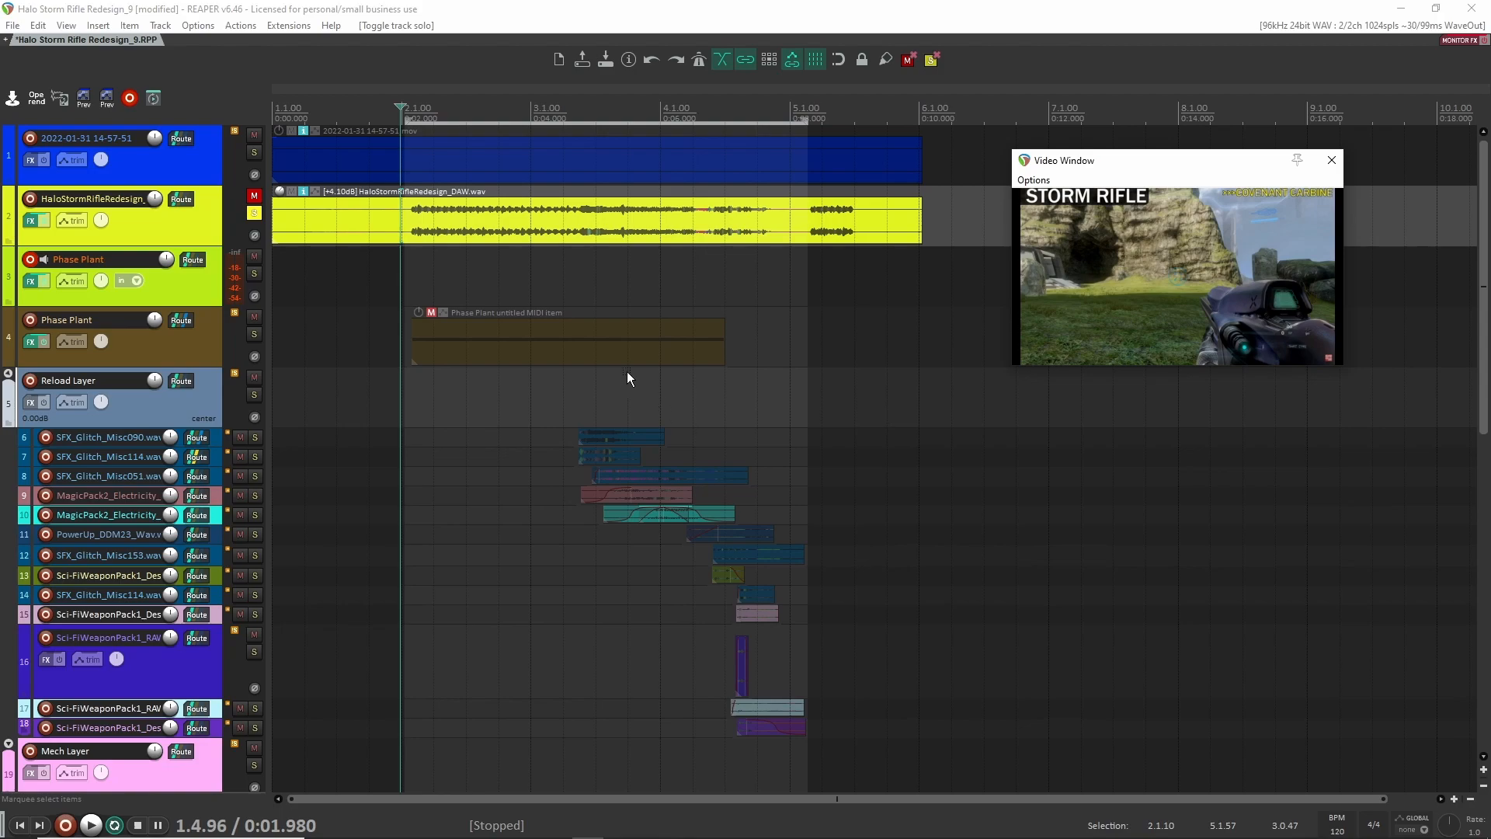
left_click(254, 213)
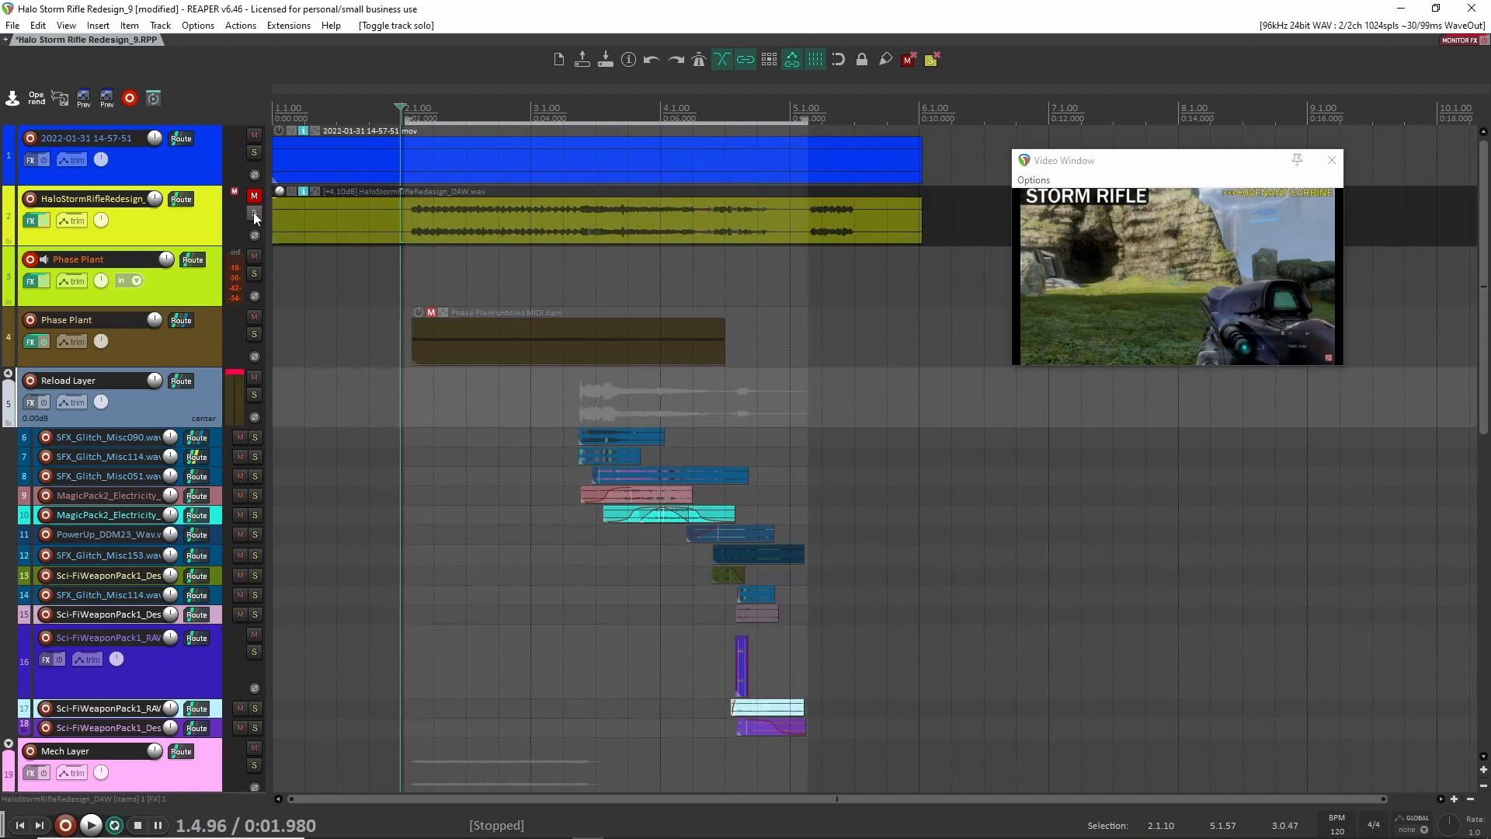
double_click(1187, 282)
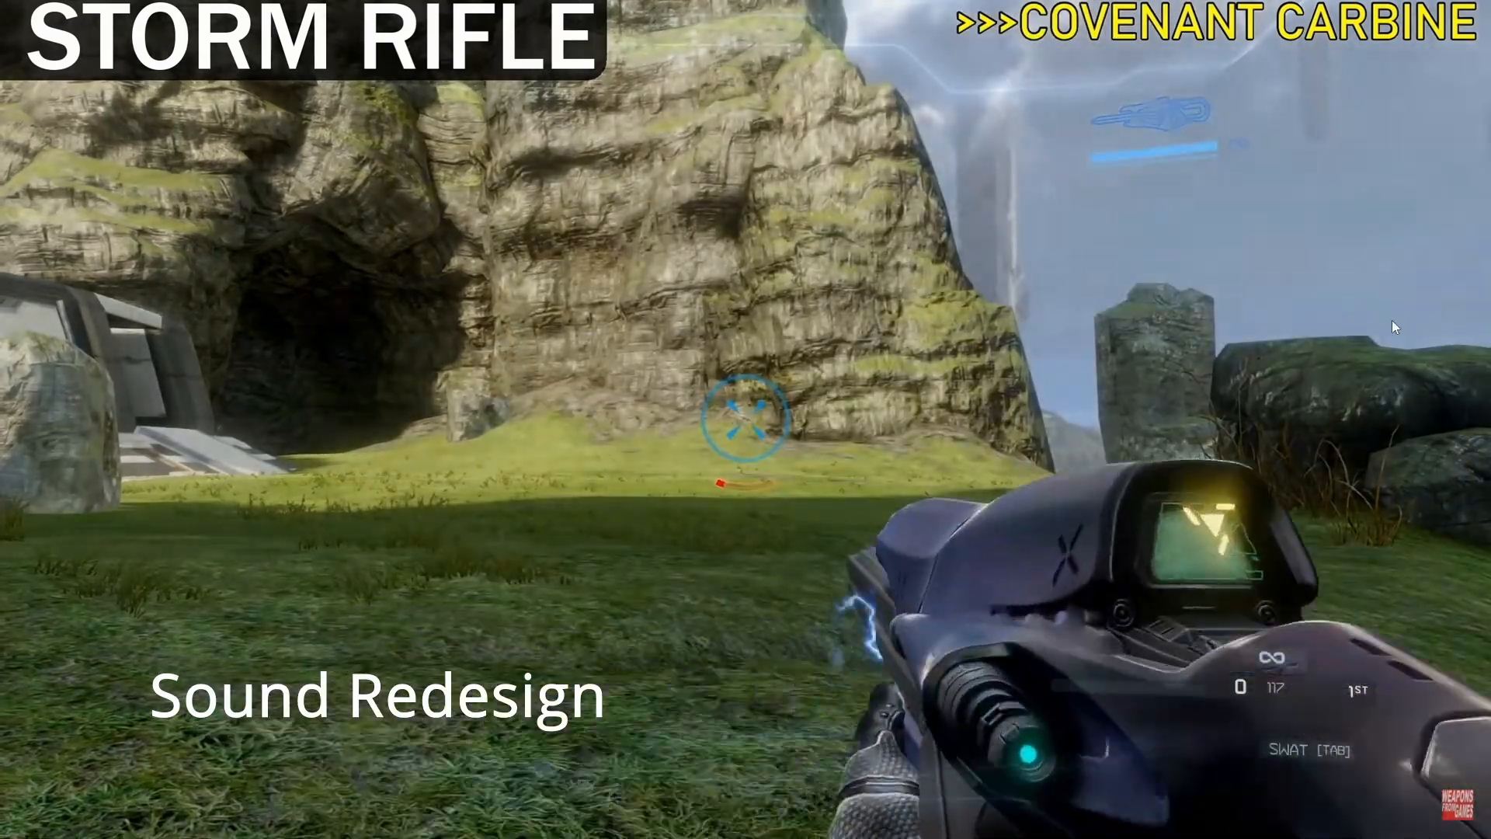
key("space")
double_click(1372, 299)
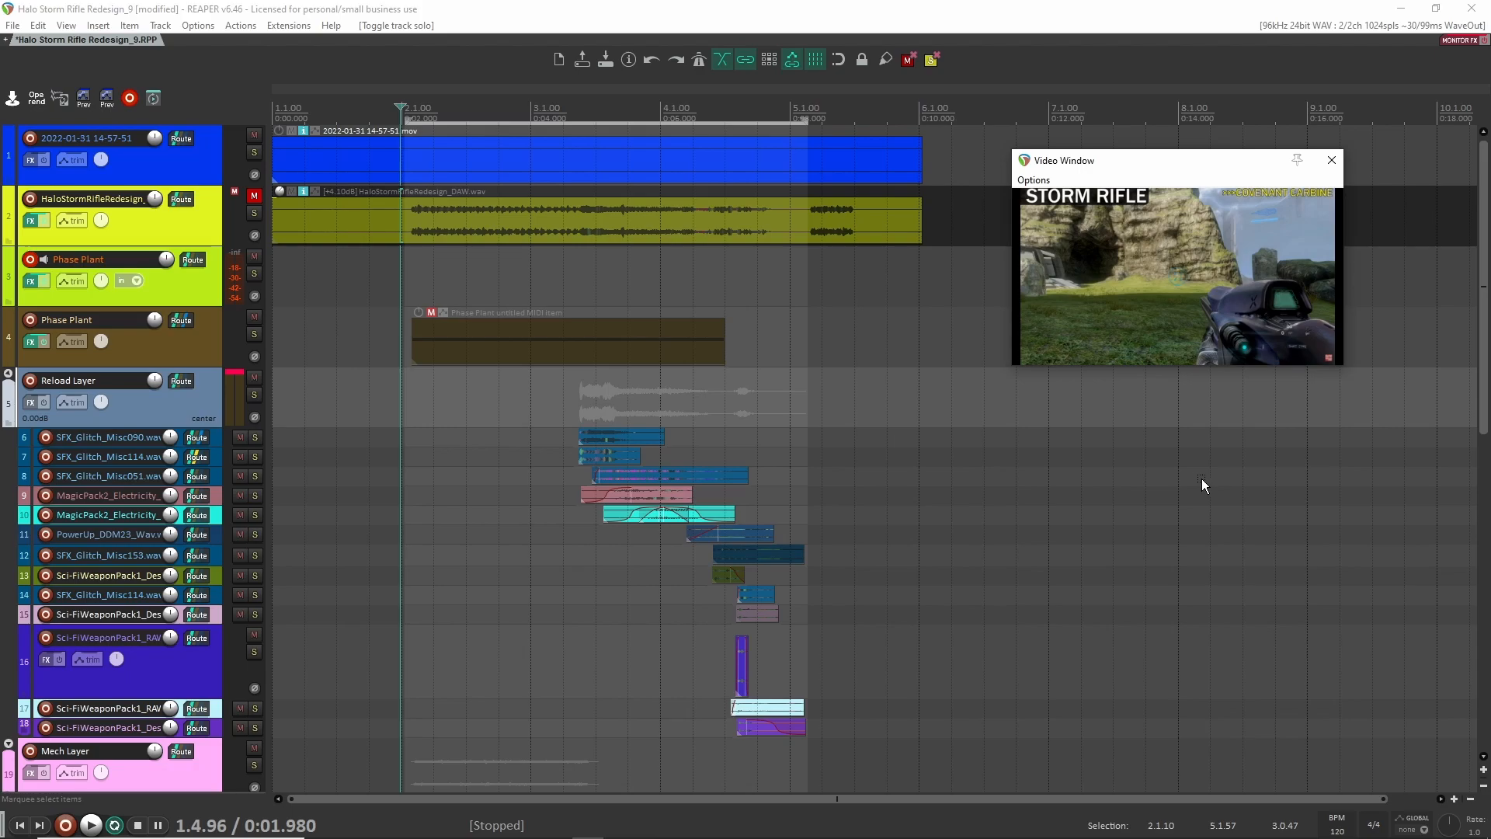
Look over the project's layer tracks from the Reload Layer down to Version 1
scroll(988, 468, "down", 8)
scroll(932, 469, "up", 2)
scroll(888, 479, "up", 6)
scroll(892, 477, "down", 6)
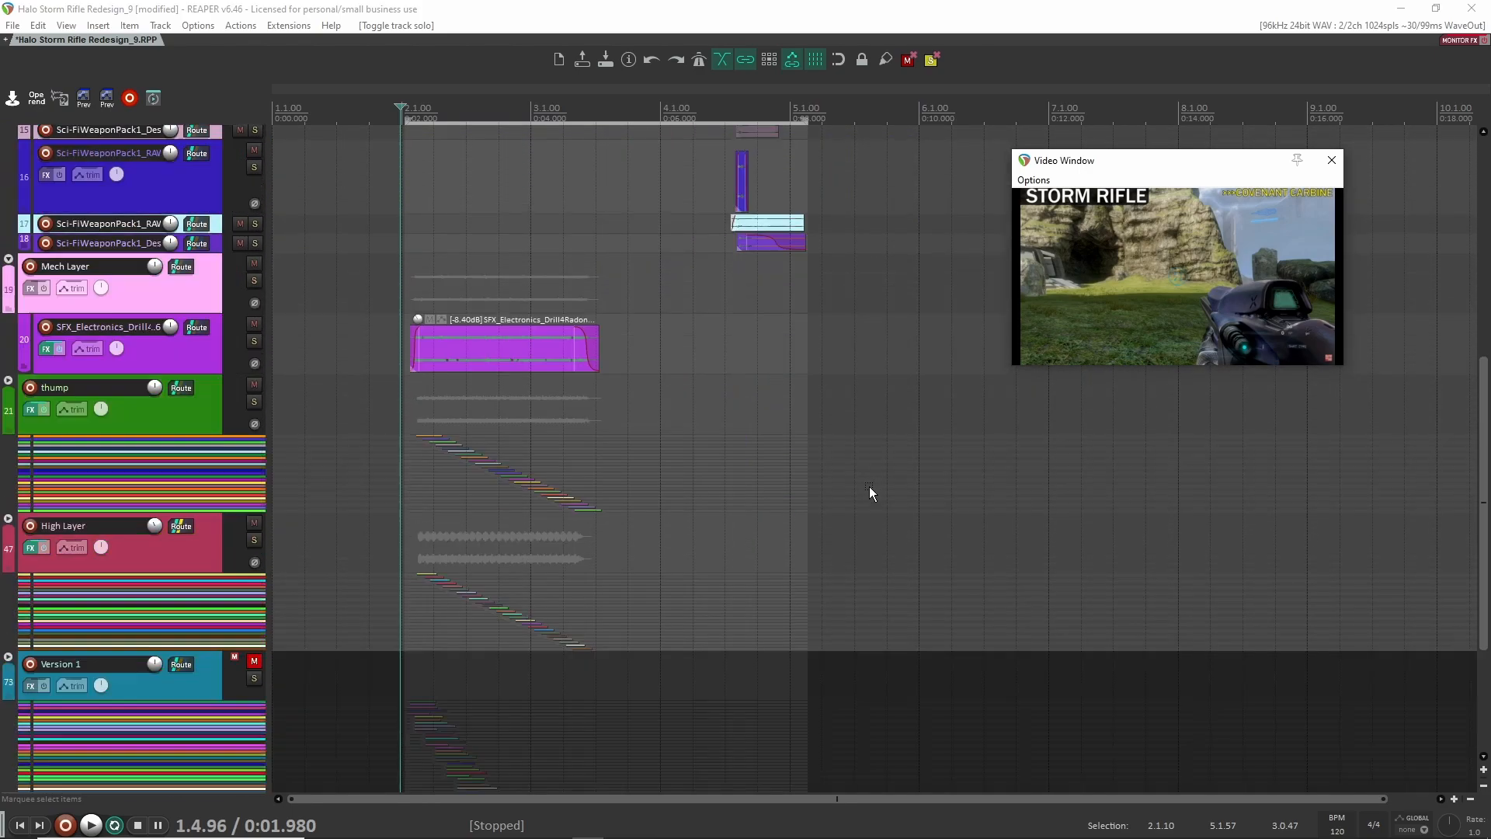
scroll(865, 491, "up", 6)
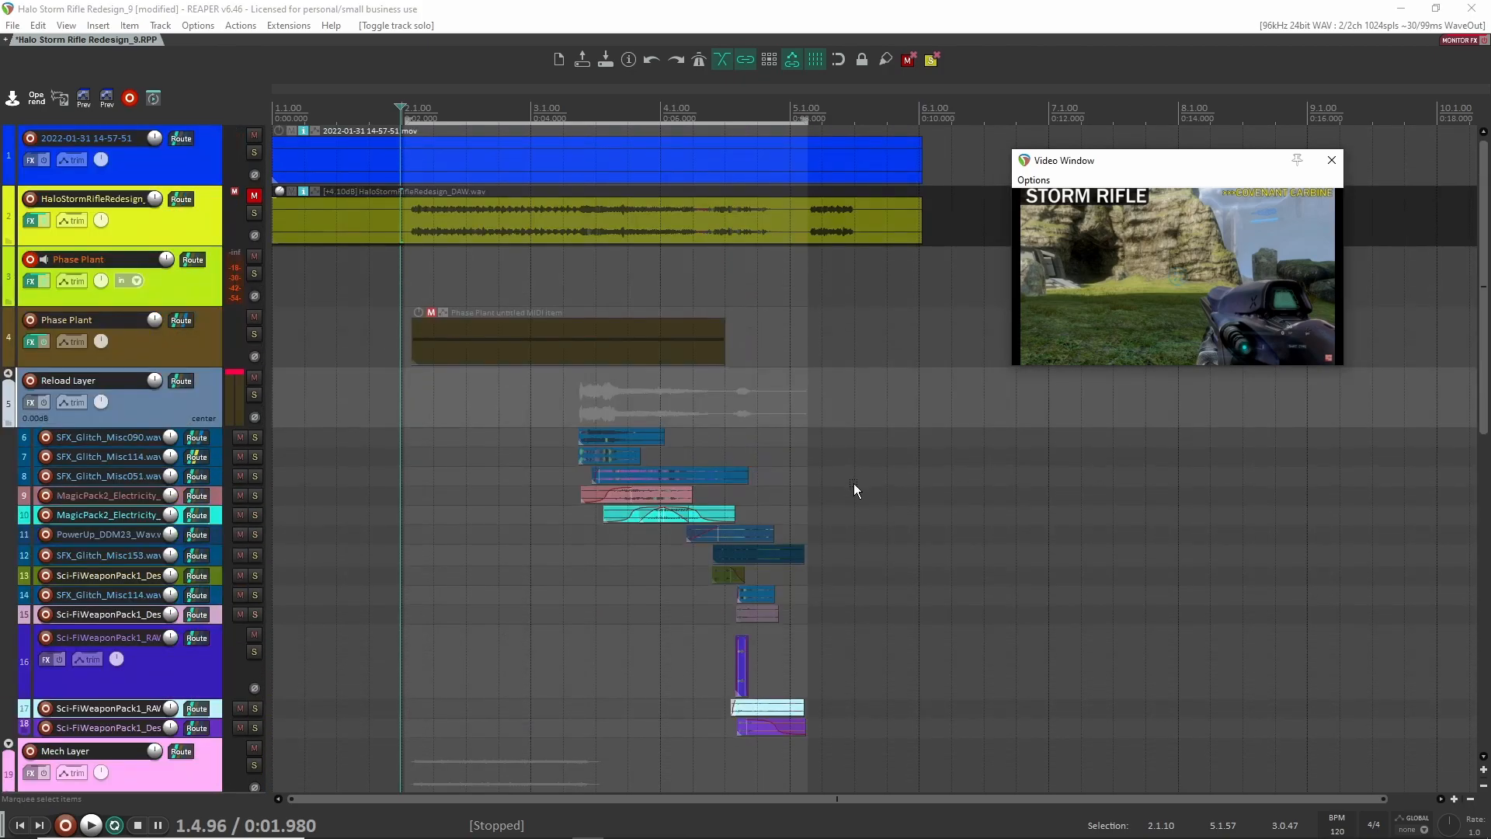
scroll(481, 443, "down", 2)
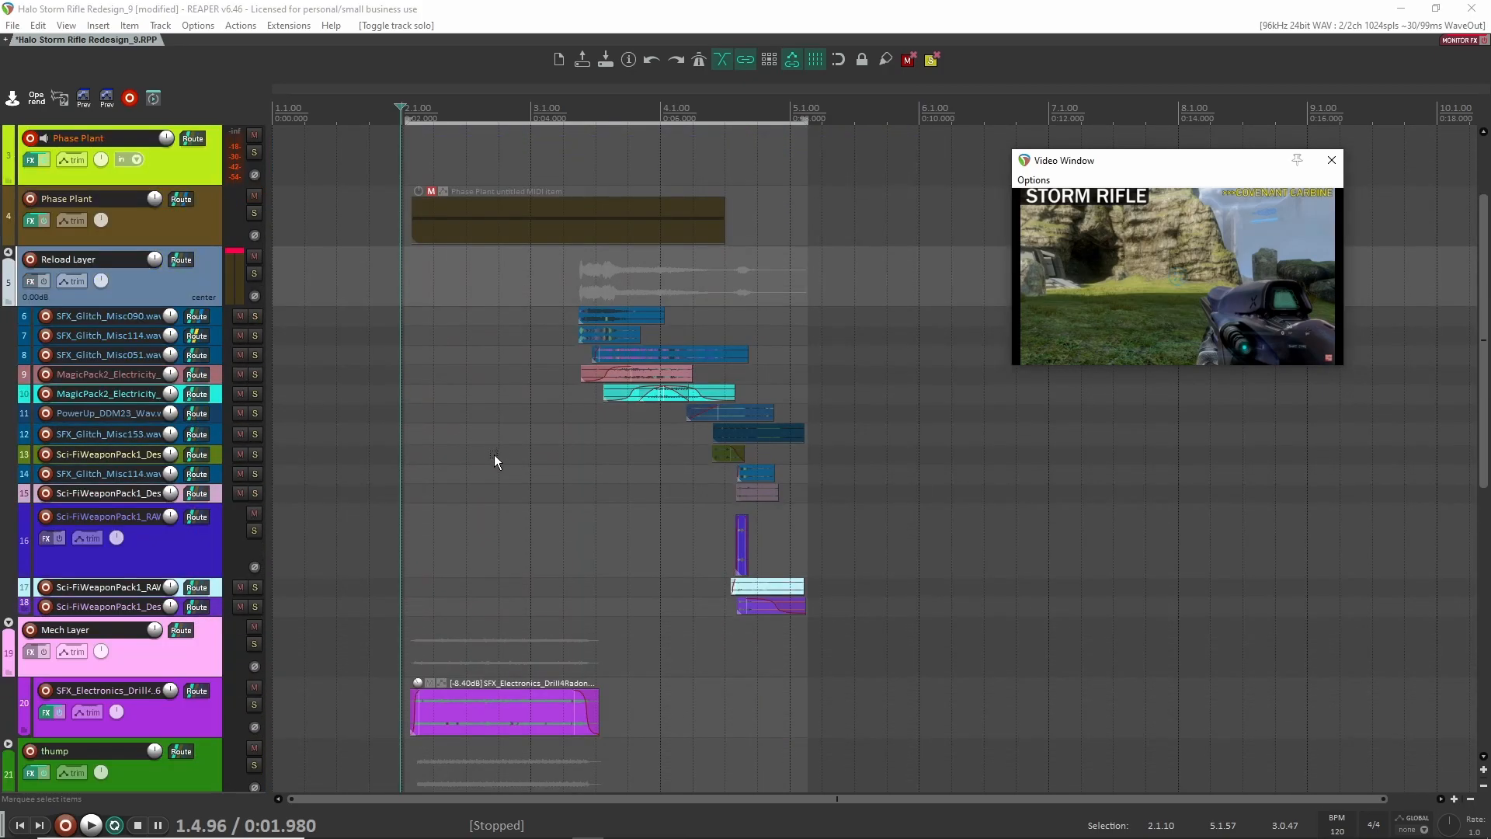
Expand the Reload Layer folder to full track height and select its media items
left_click(7, 253)
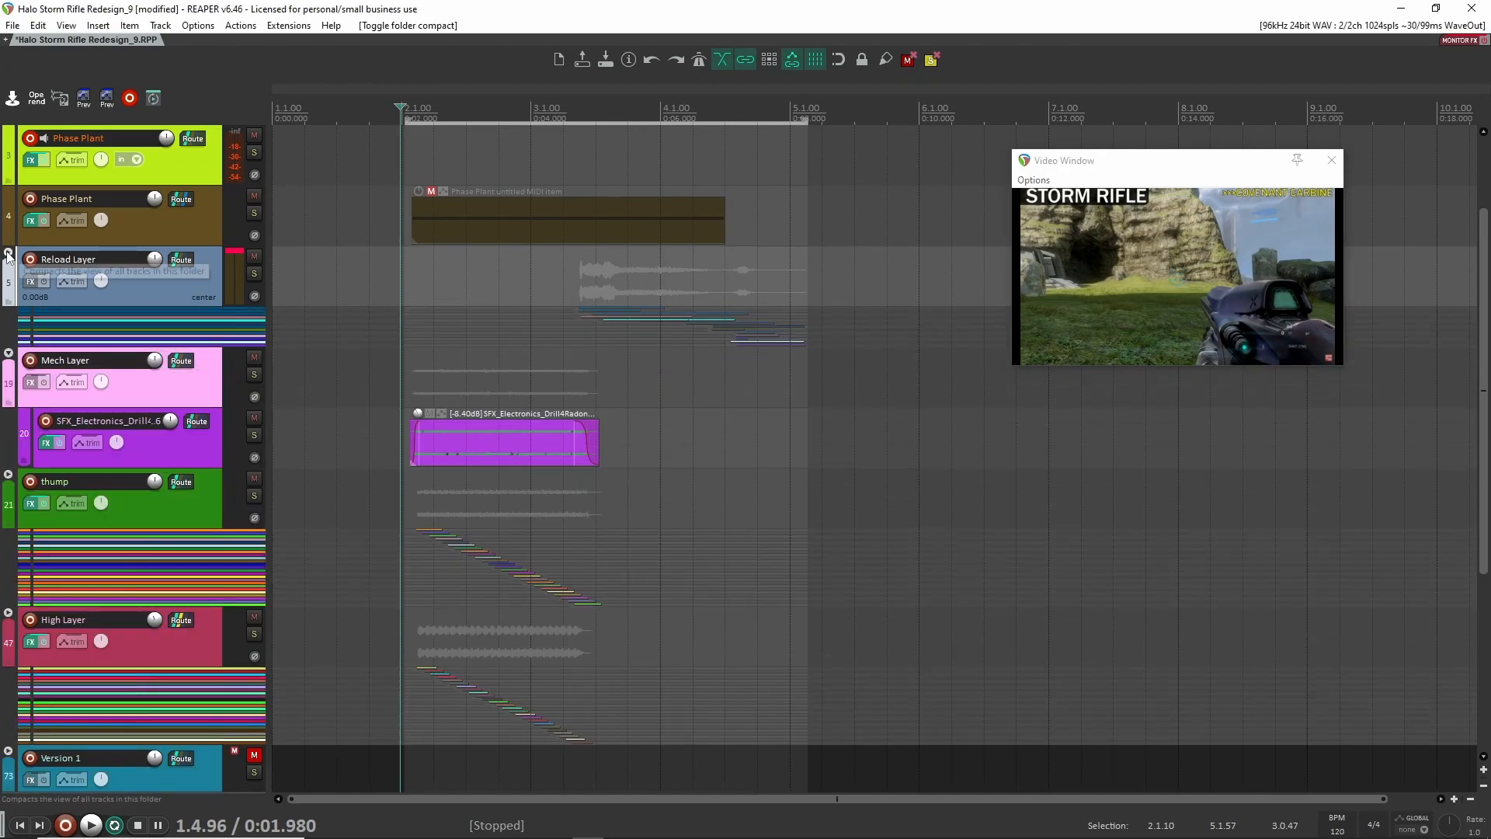
left_click(7, 253)
left_click_drag(506, 310, 1002, 349)
scroll(551, 404, "up", 4)
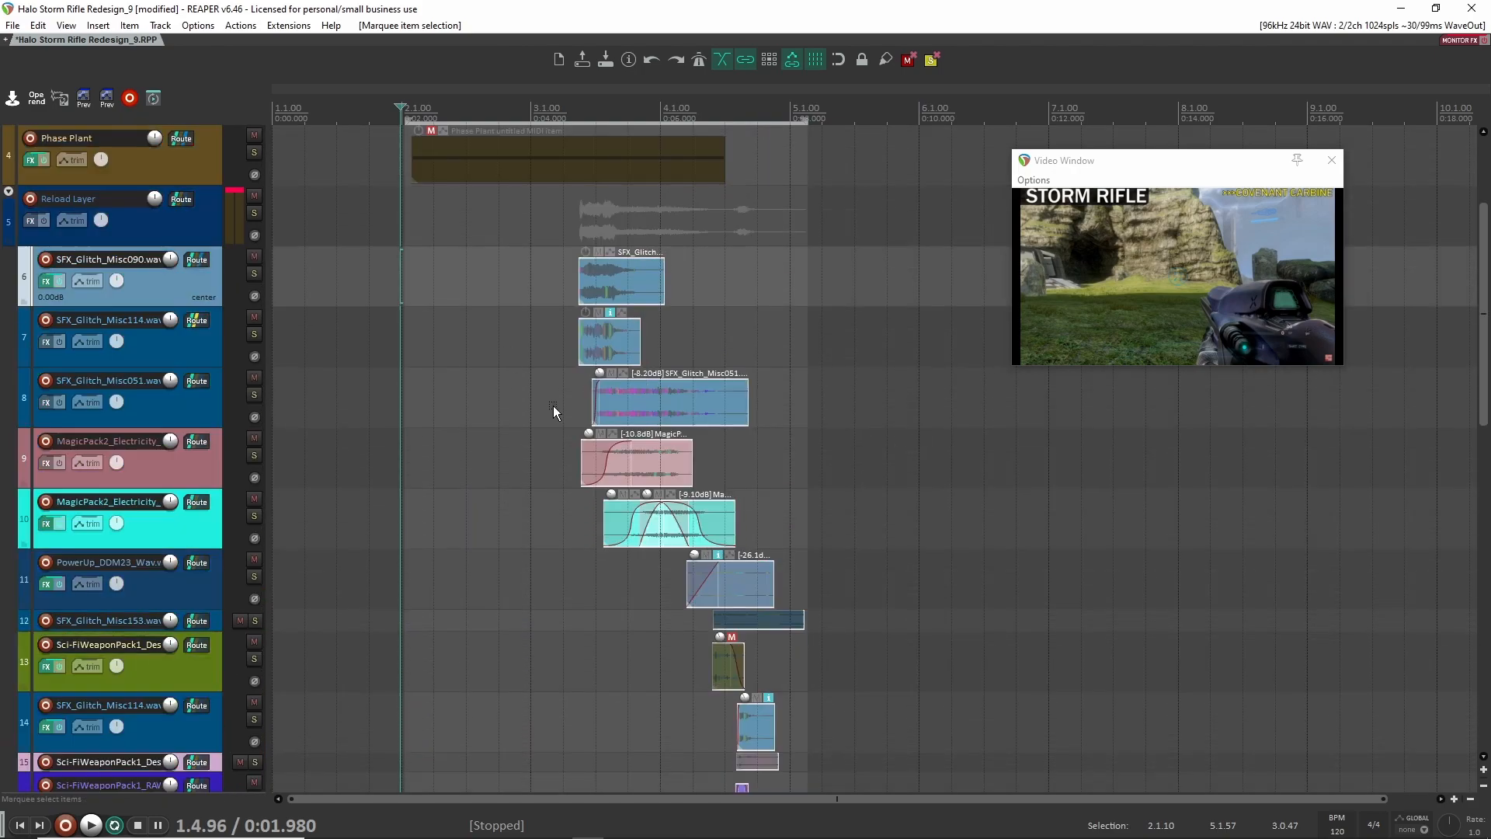
Select the Mech Layer, thump and High Layer items together to point them out, and clear the selection
scroll(504, 423, "down", 4)
scroll(501, 466, "down", 4)
left_click(501, 473)
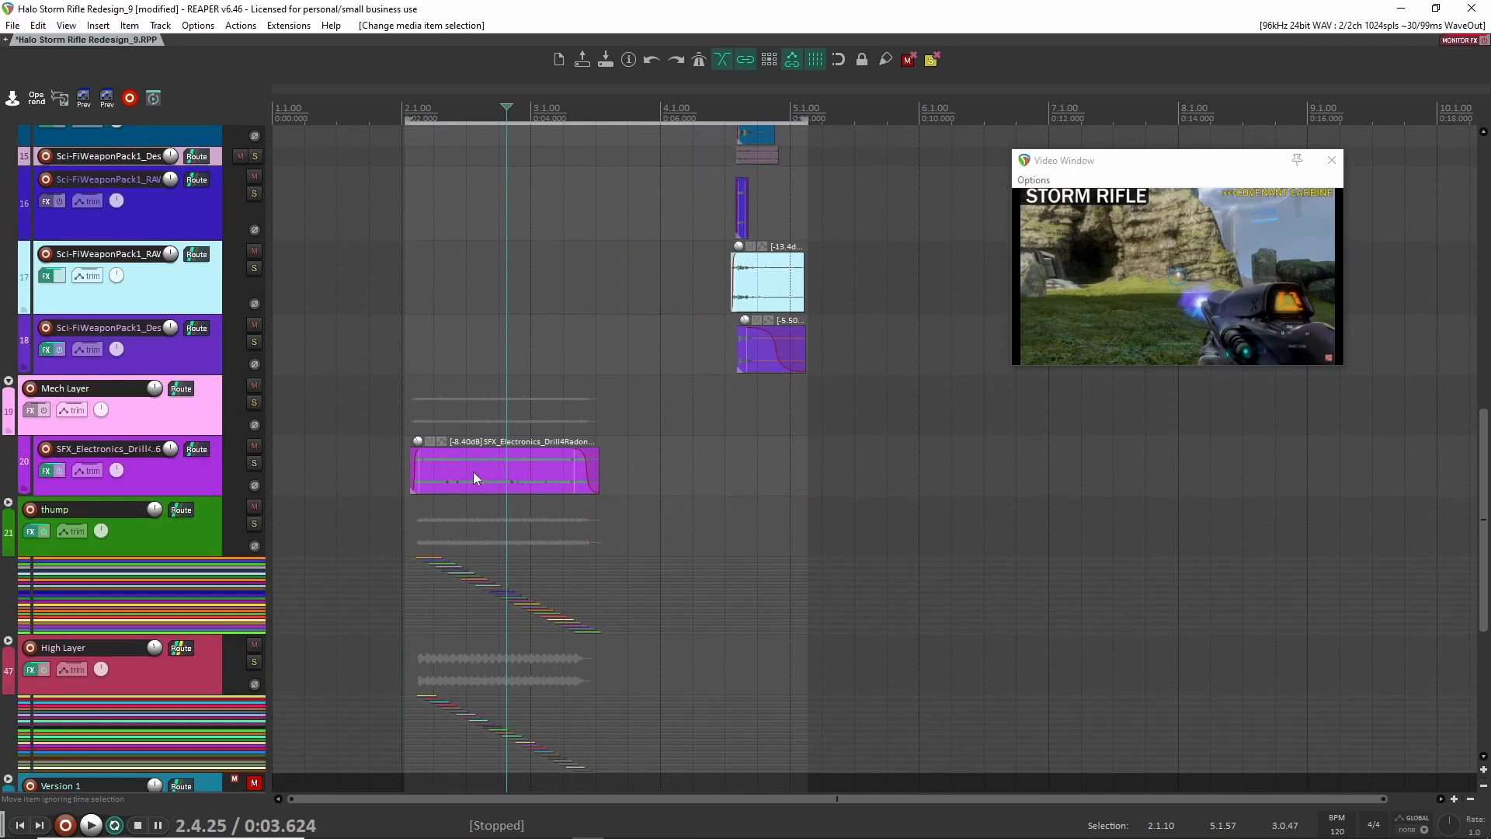
scroll(435, 419, "down", 4)
left_click_drag(398, 526, 688, 174)
scroll(703, 358, "up", 2)
left_click(708, 367)
left_click_drag(685, 286, 446, 665)
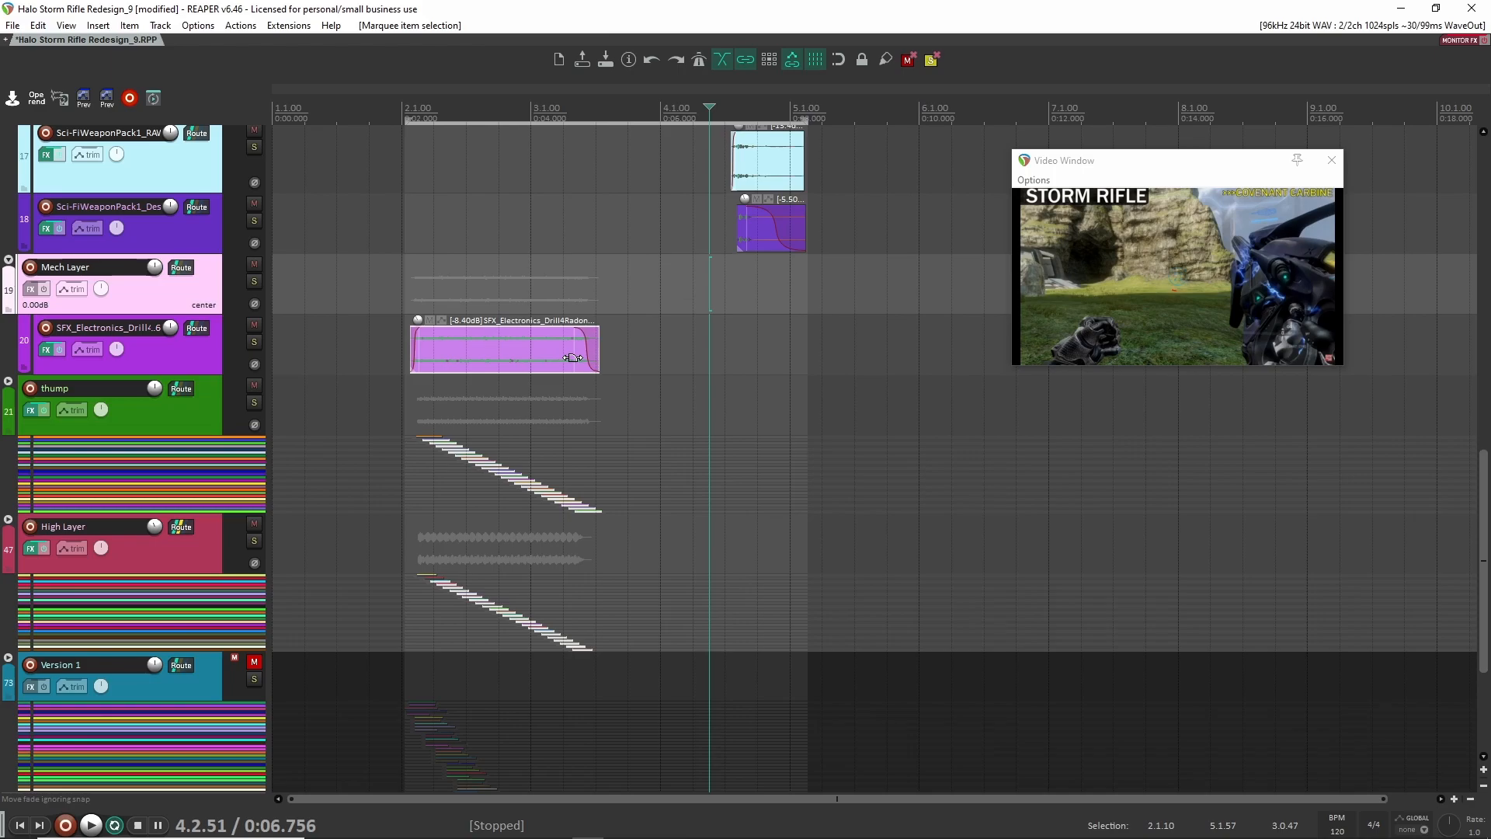
left_click(631, 358)
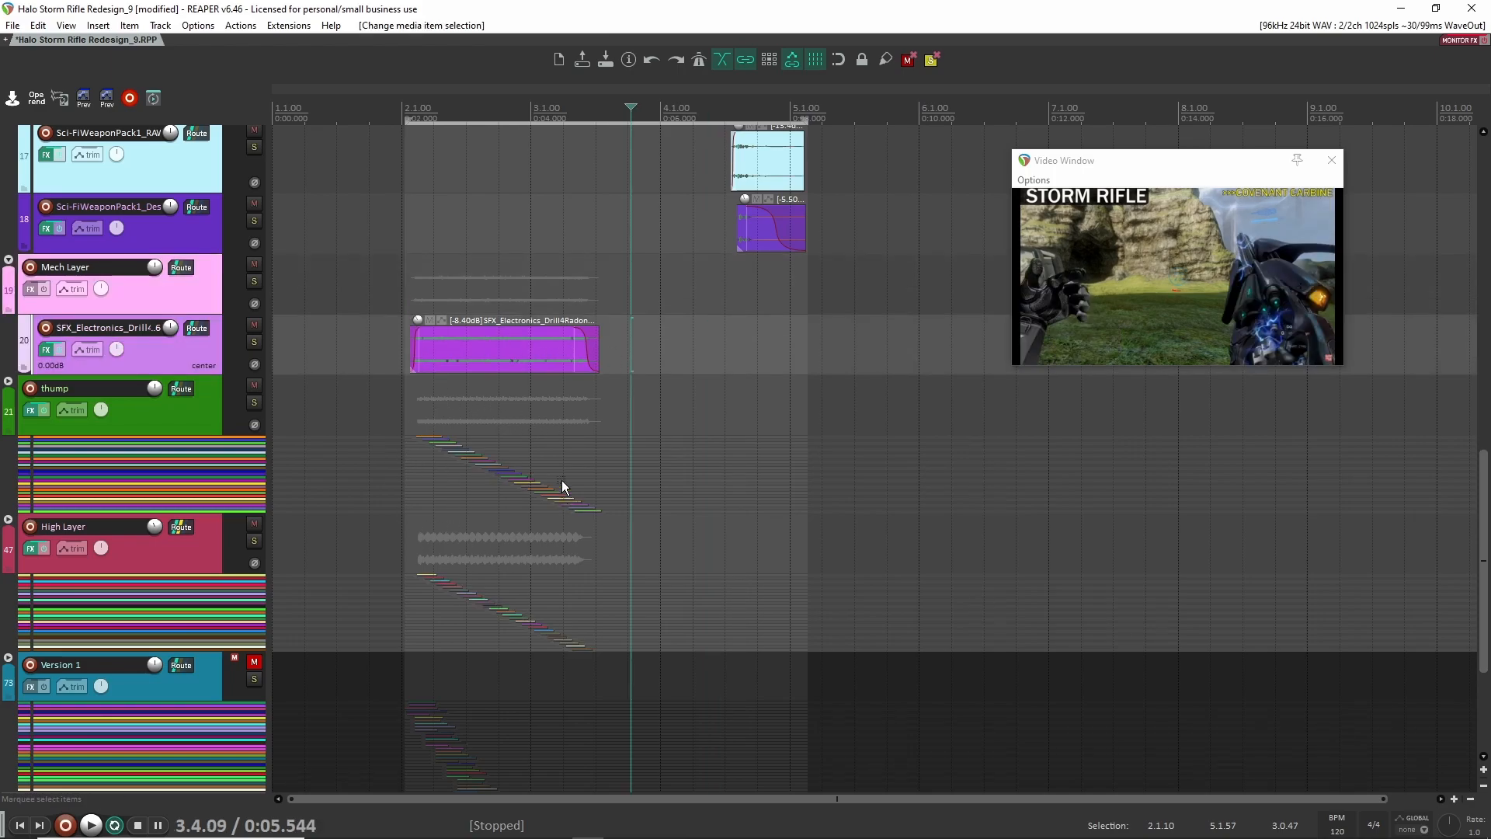
Place the edit cursor at the start of the firing sounds and expand the High Layer folder
scroll(486, 477, "up", 5)
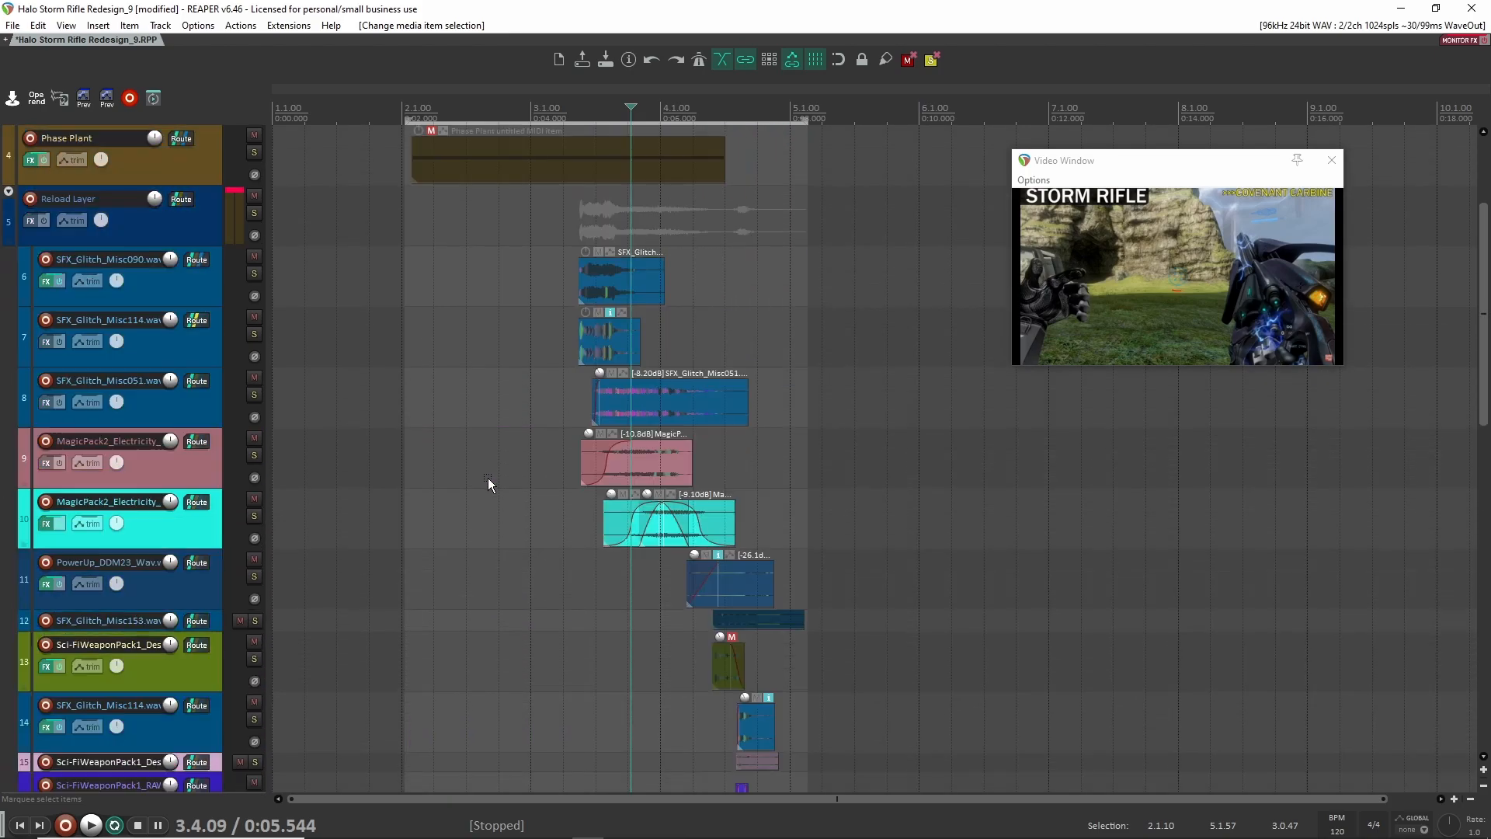
scroll(502, 495, "down", 4)
scroll(501, 492, "down", 8)
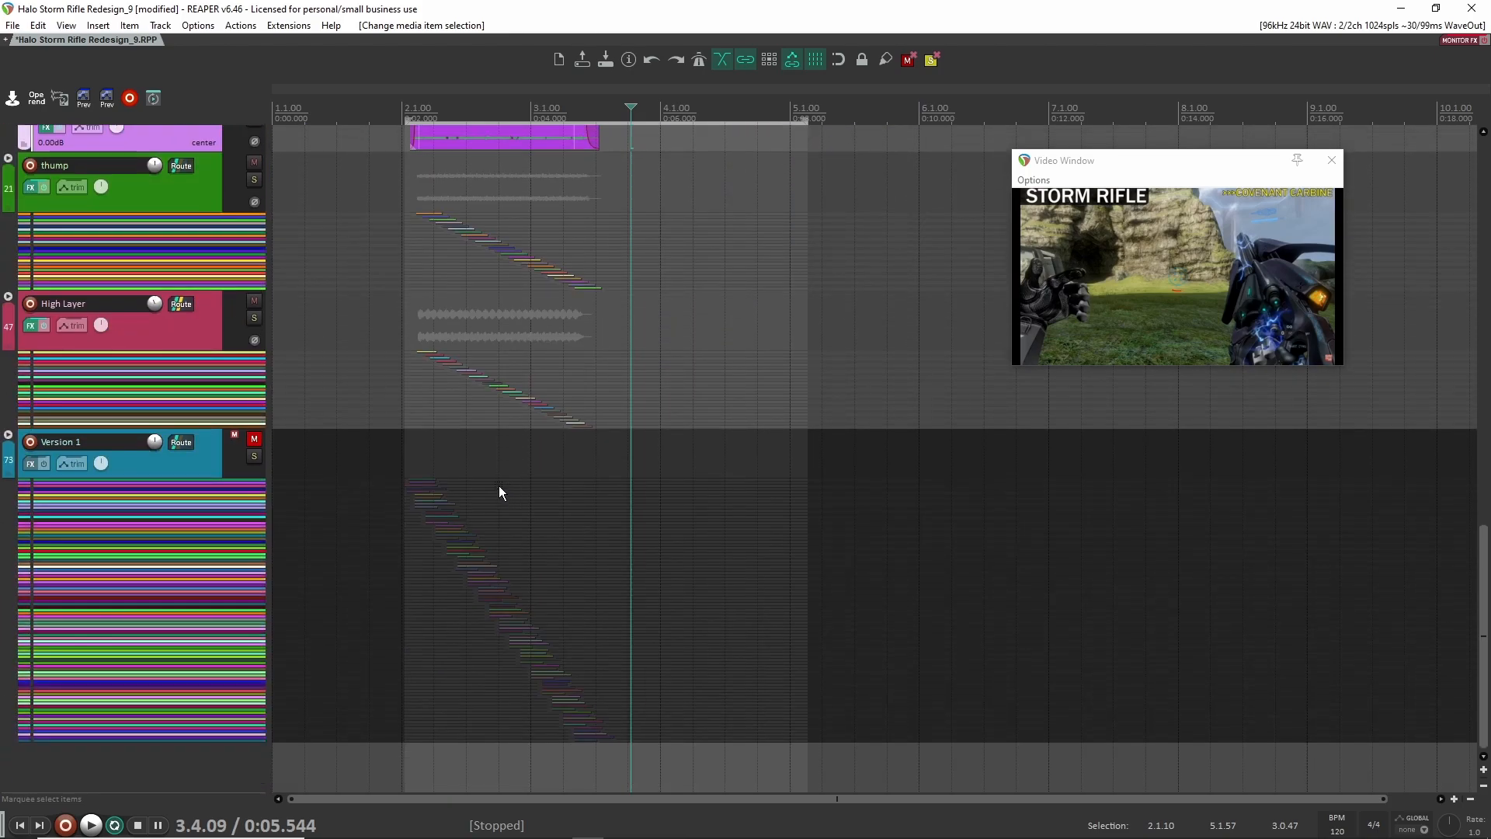
left_click(411, 298)
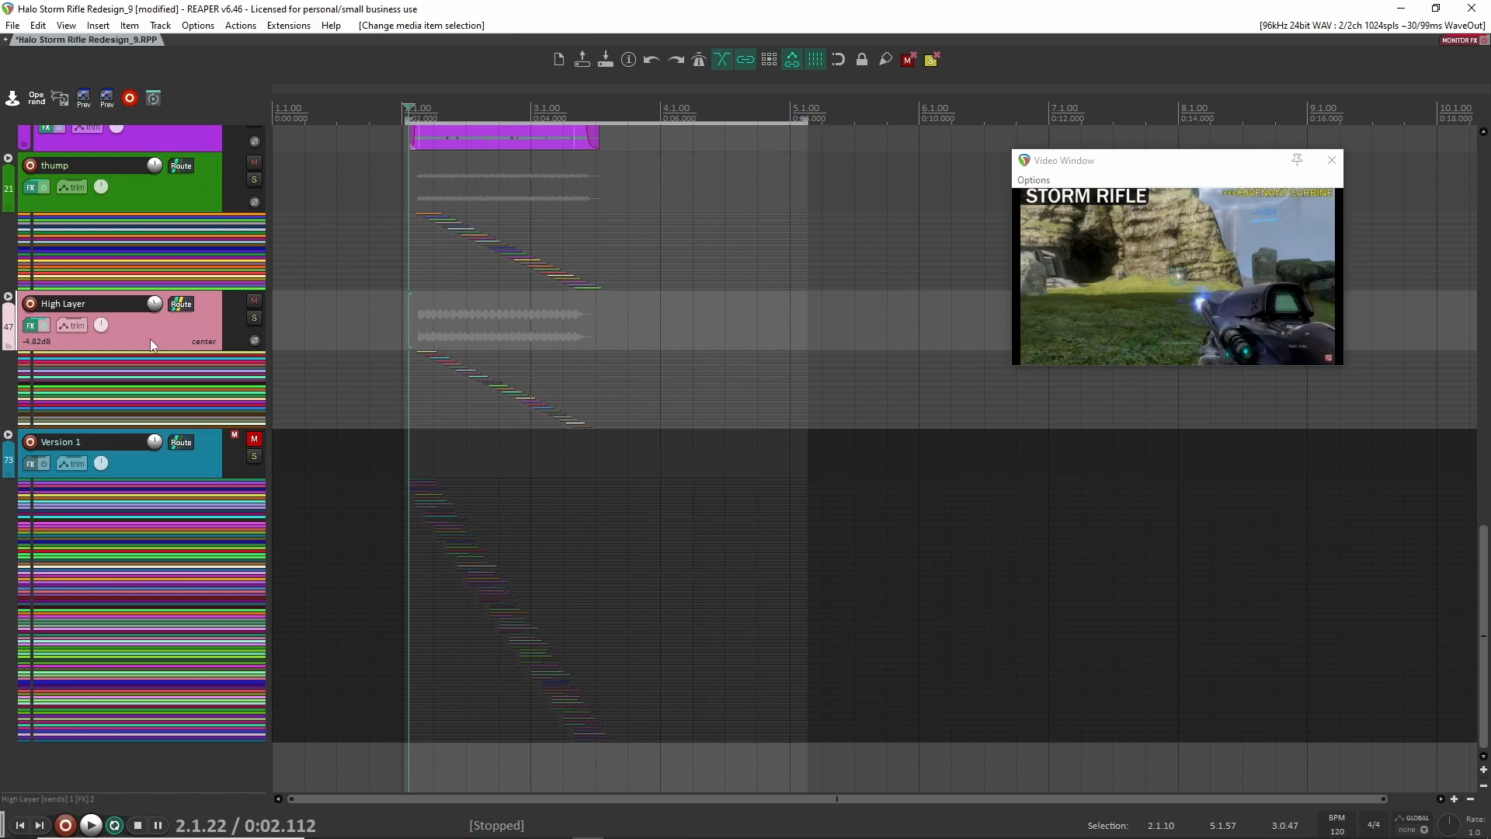
left_click(8, 297)
scroll(407, 415, "up", 1)
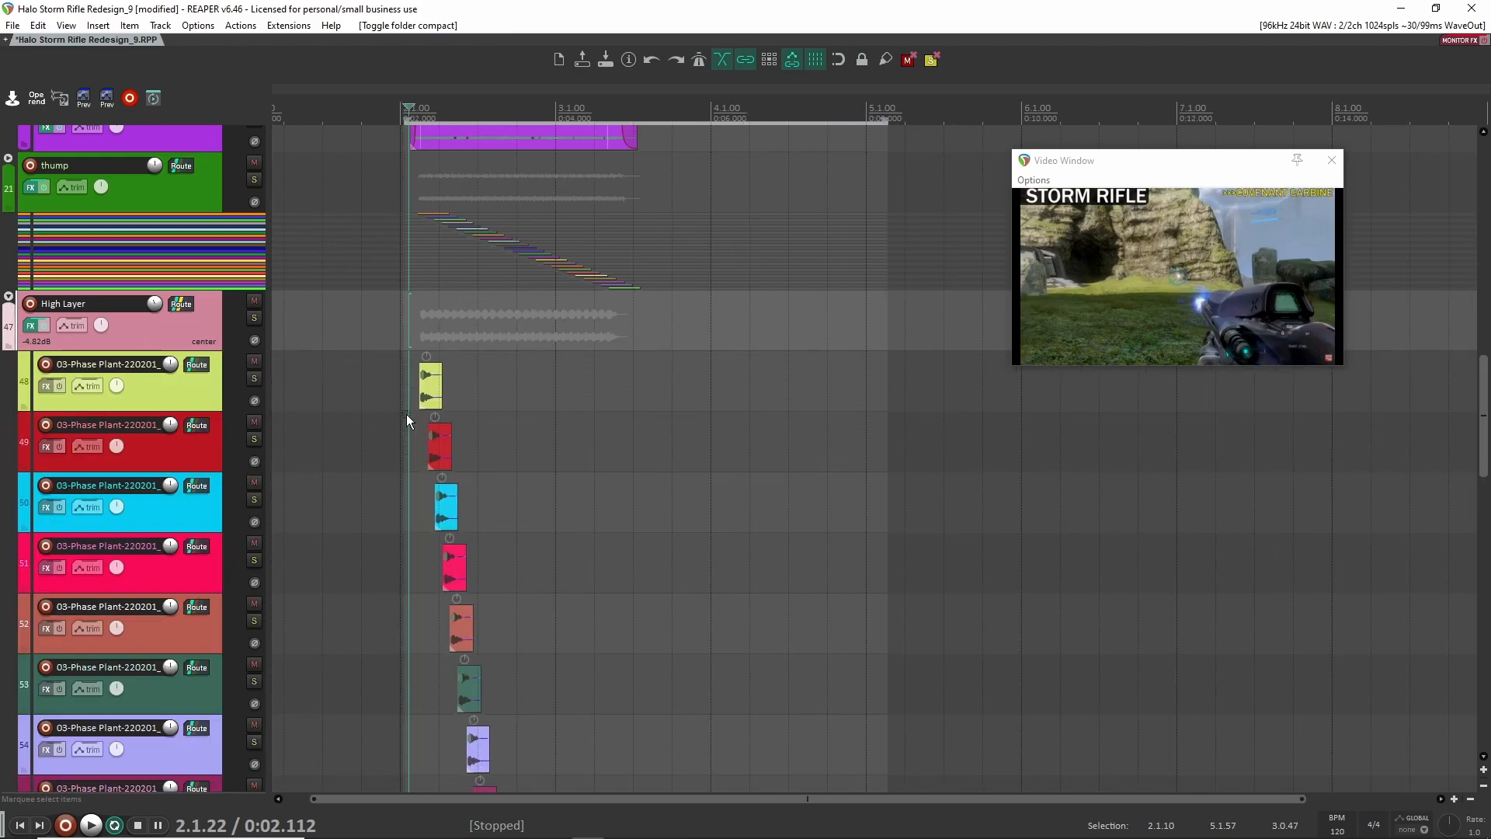
Solo the High Layer and play it from the first shot with the video window shown
scroll(407, 414, "up", 3)
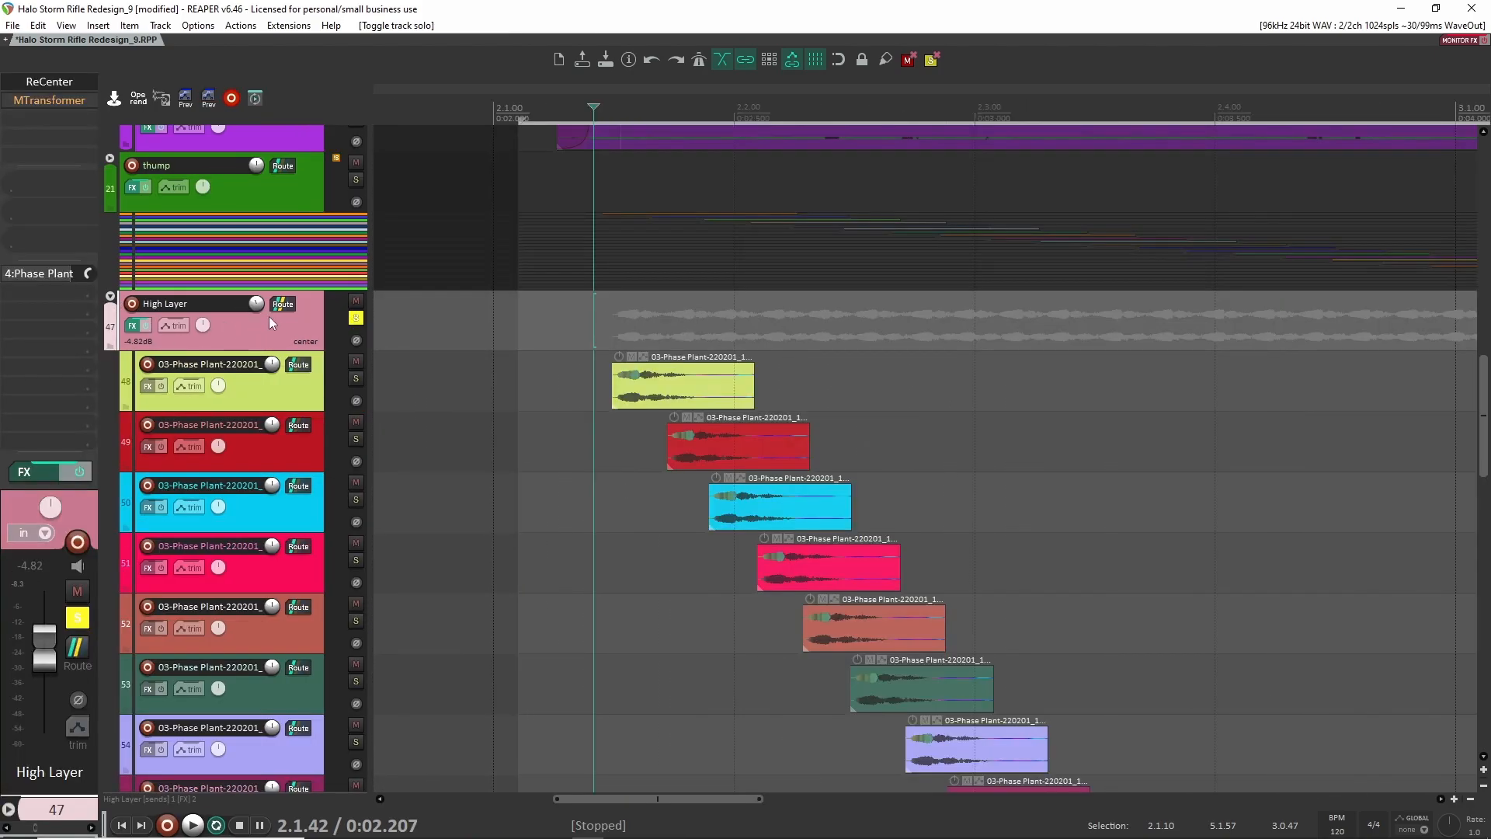
scroll(318, 380, "down", 4)
key("space")
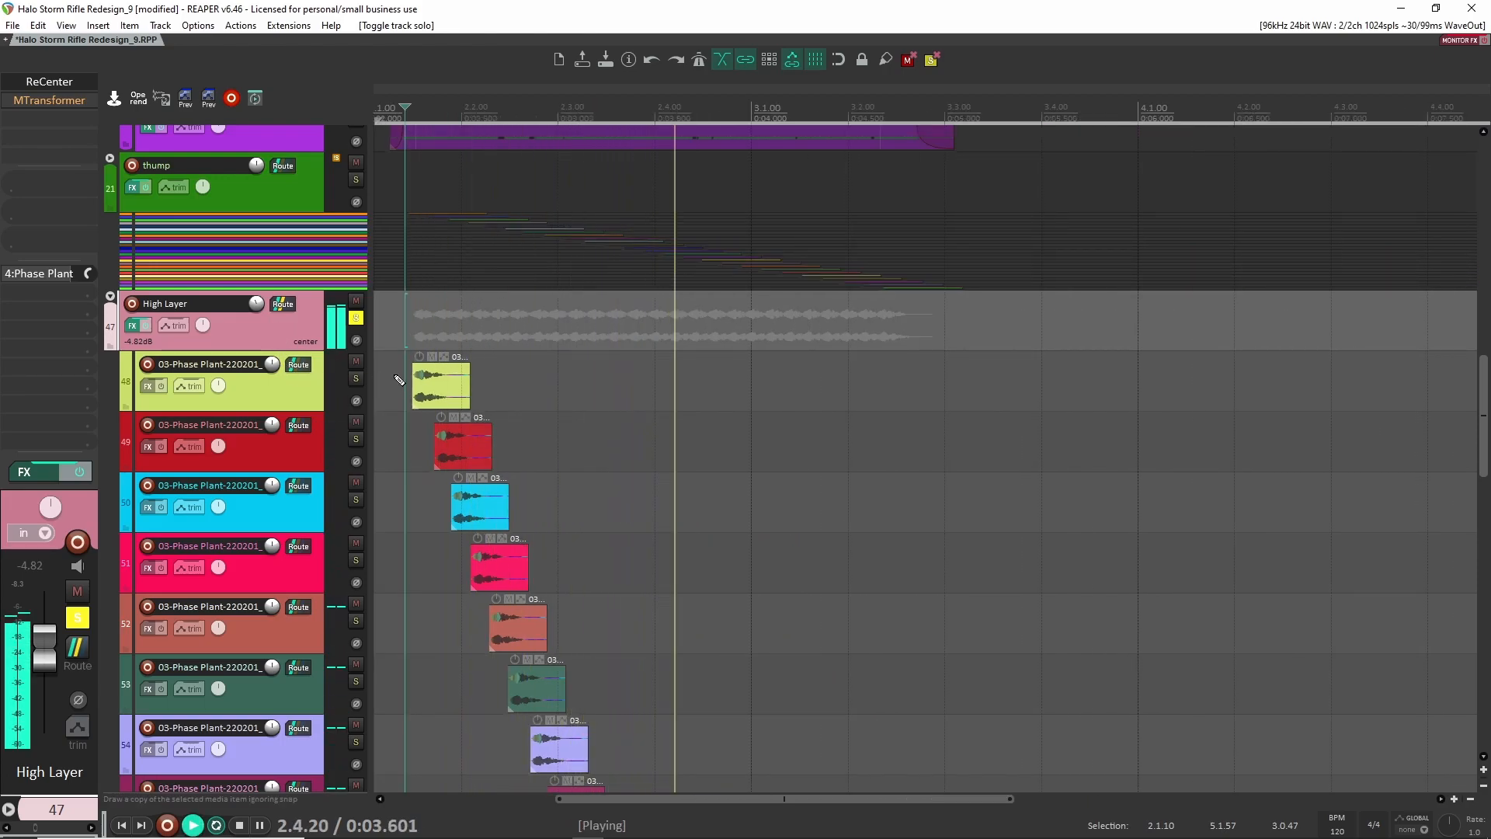
key("ctrl+shift+v")
key("space")
key("space")
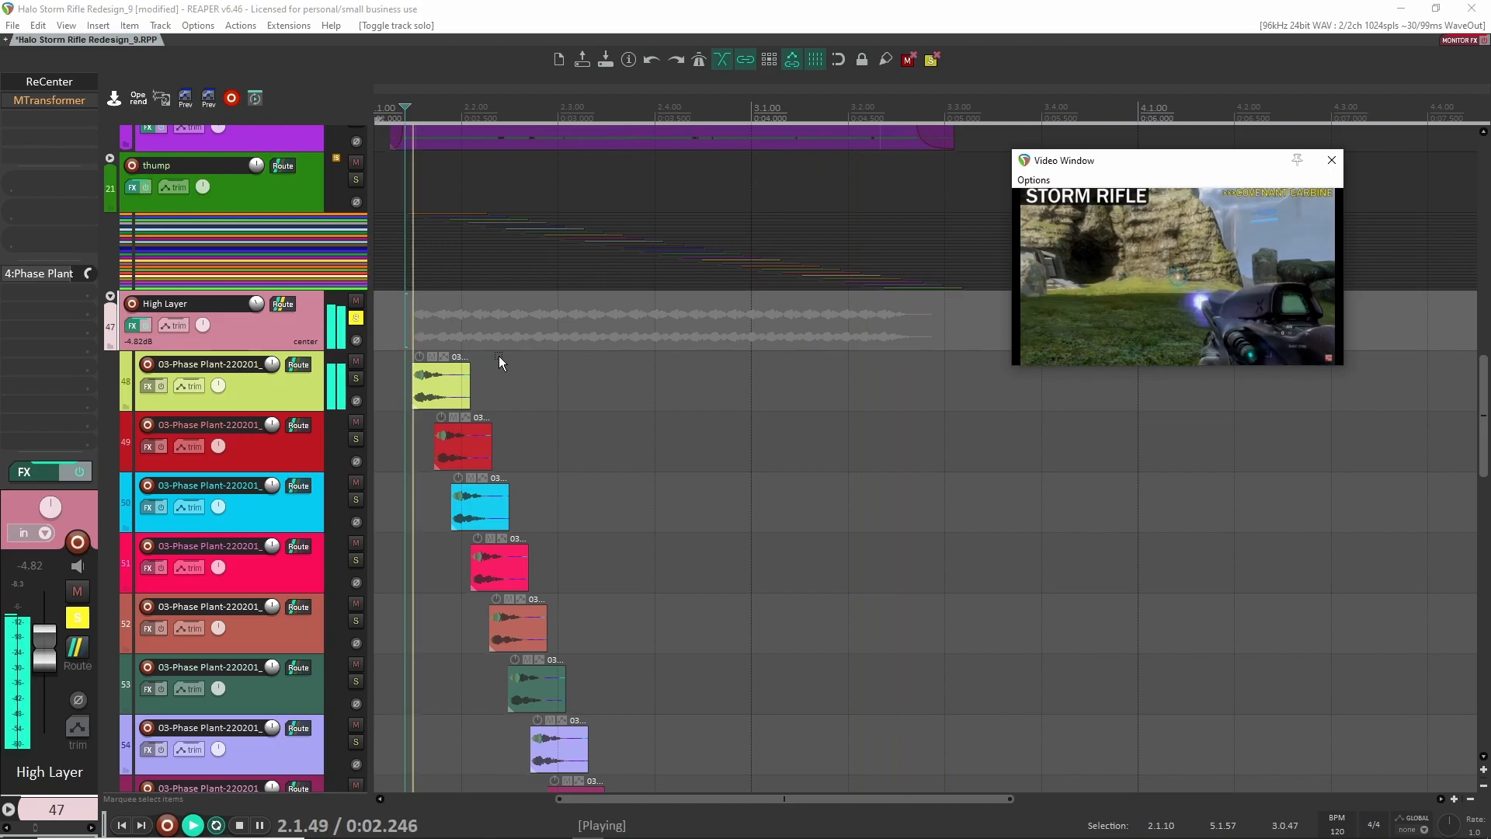
key("space")
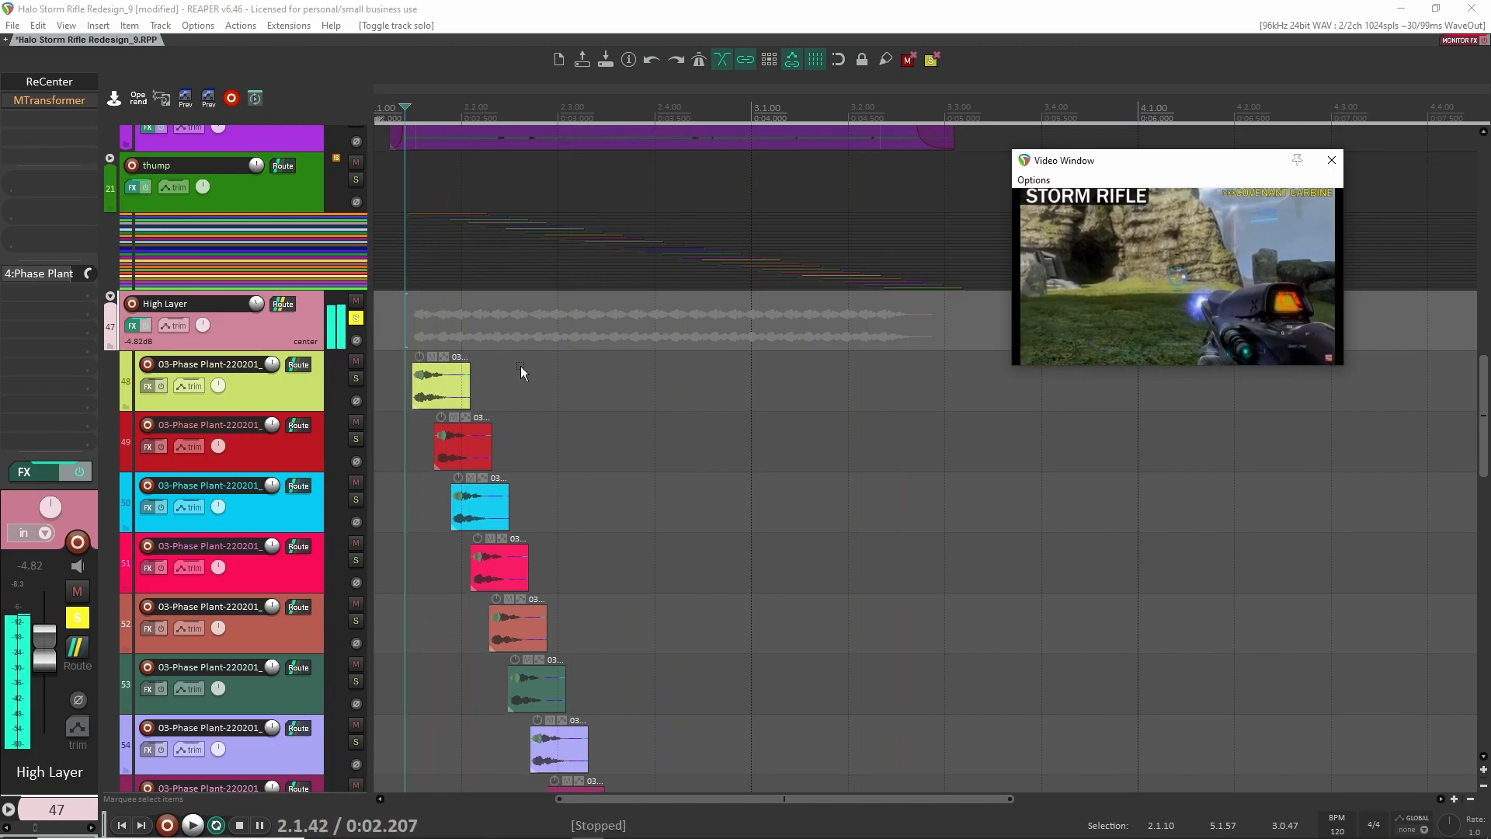
Move the video window clear of the two topmost tracks and solo the HaloStormRifleRedesign_DAW track
scroll(519, 361, "up", 15)
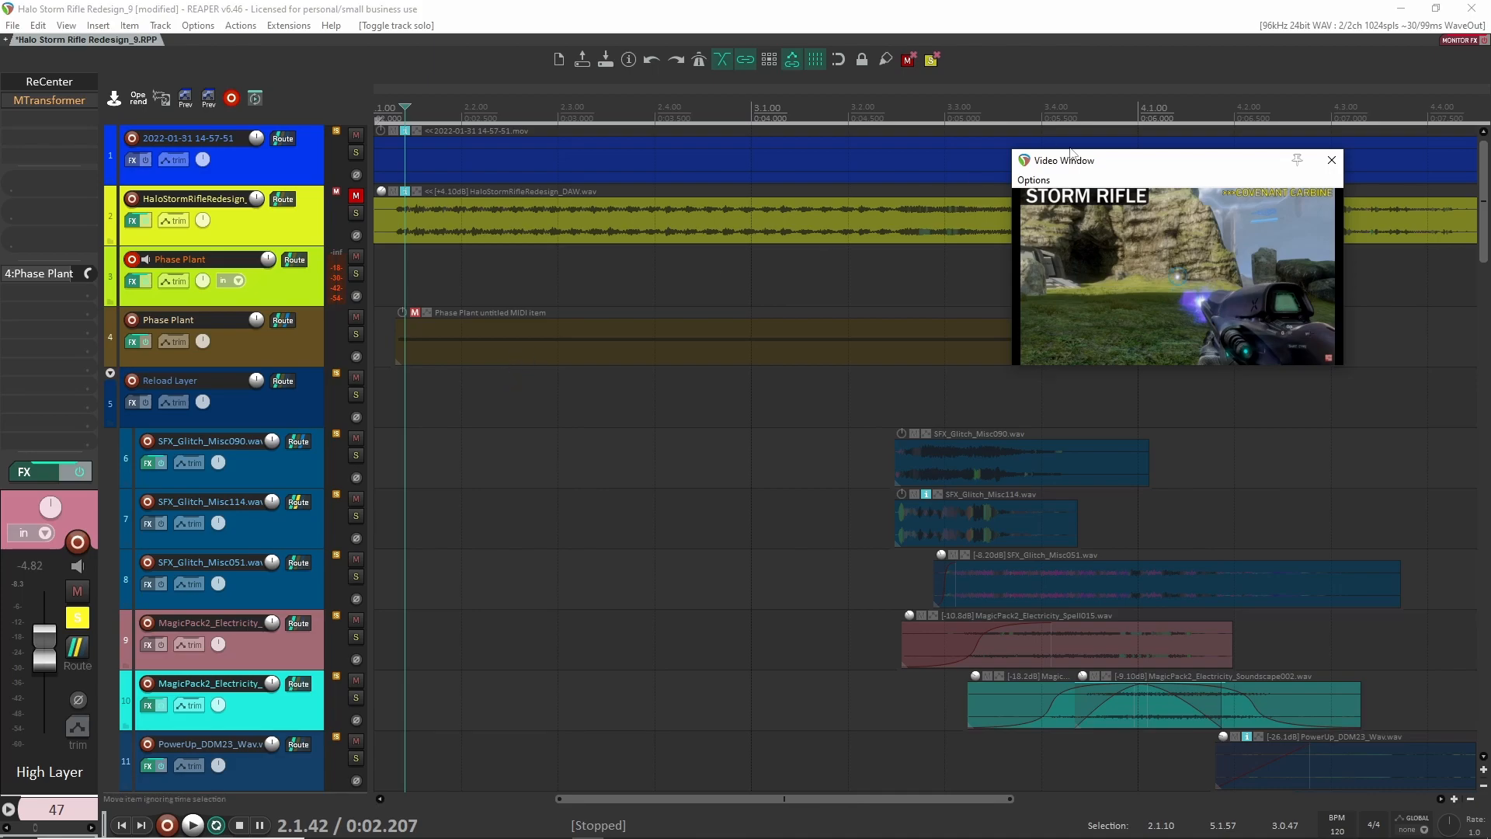
left_click_drag(1187, 166, 1308, 272)
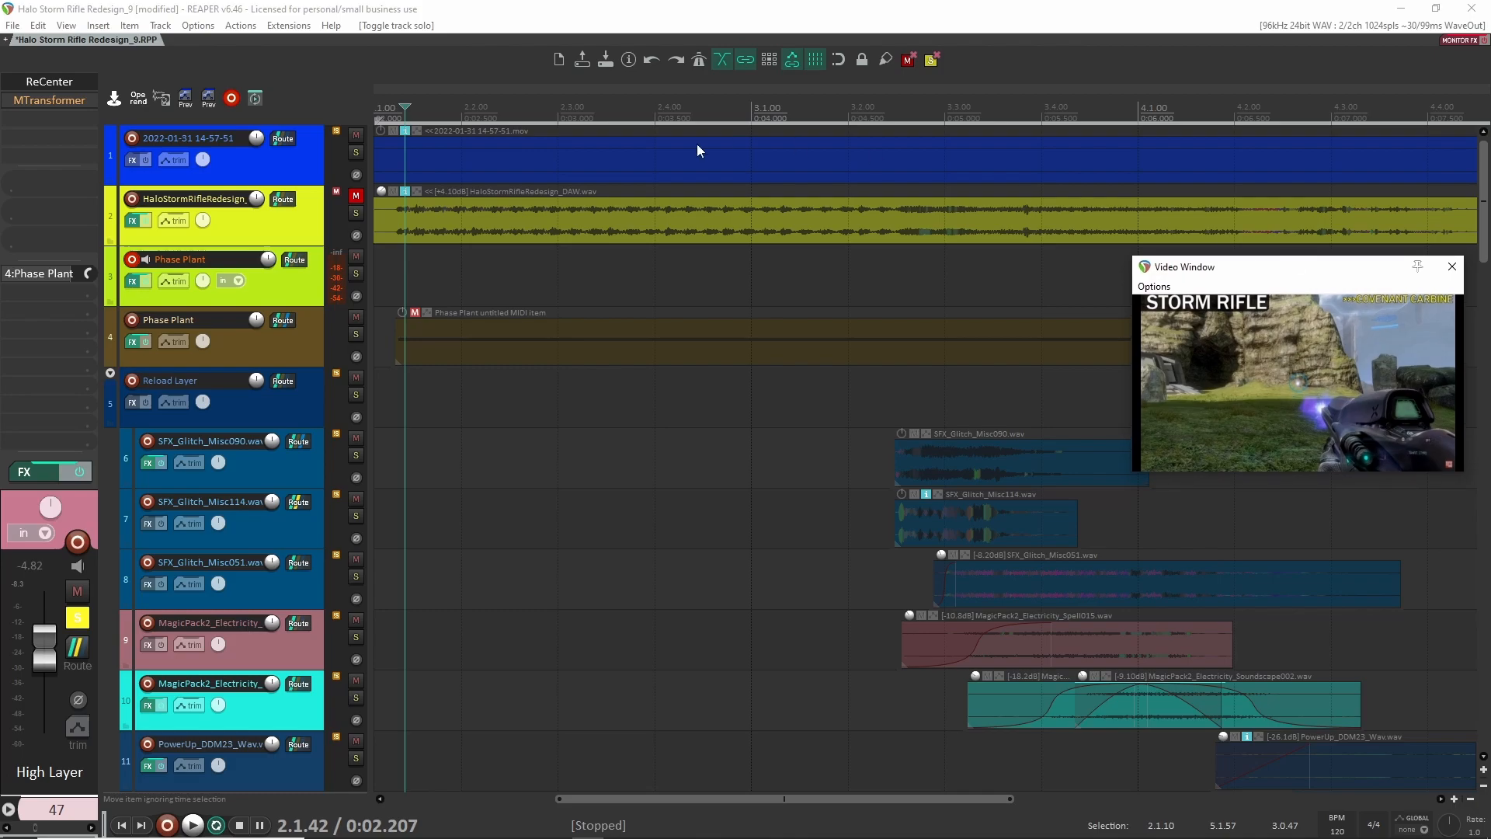
left_click(357, 215)
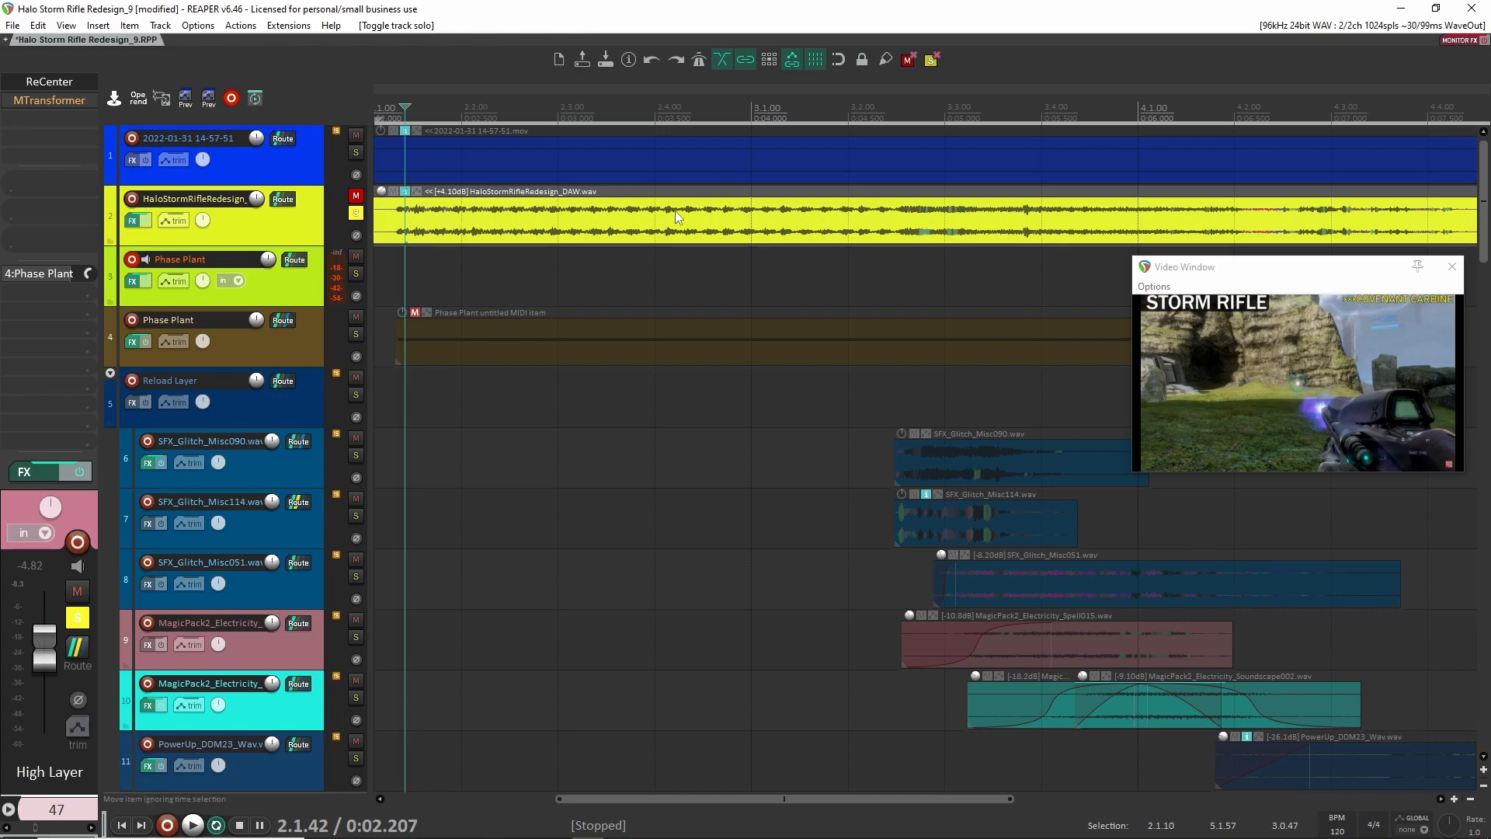
Play the HaloStormRifleRedesign_DAW audio from just before the first shot
left_click(386, 218)
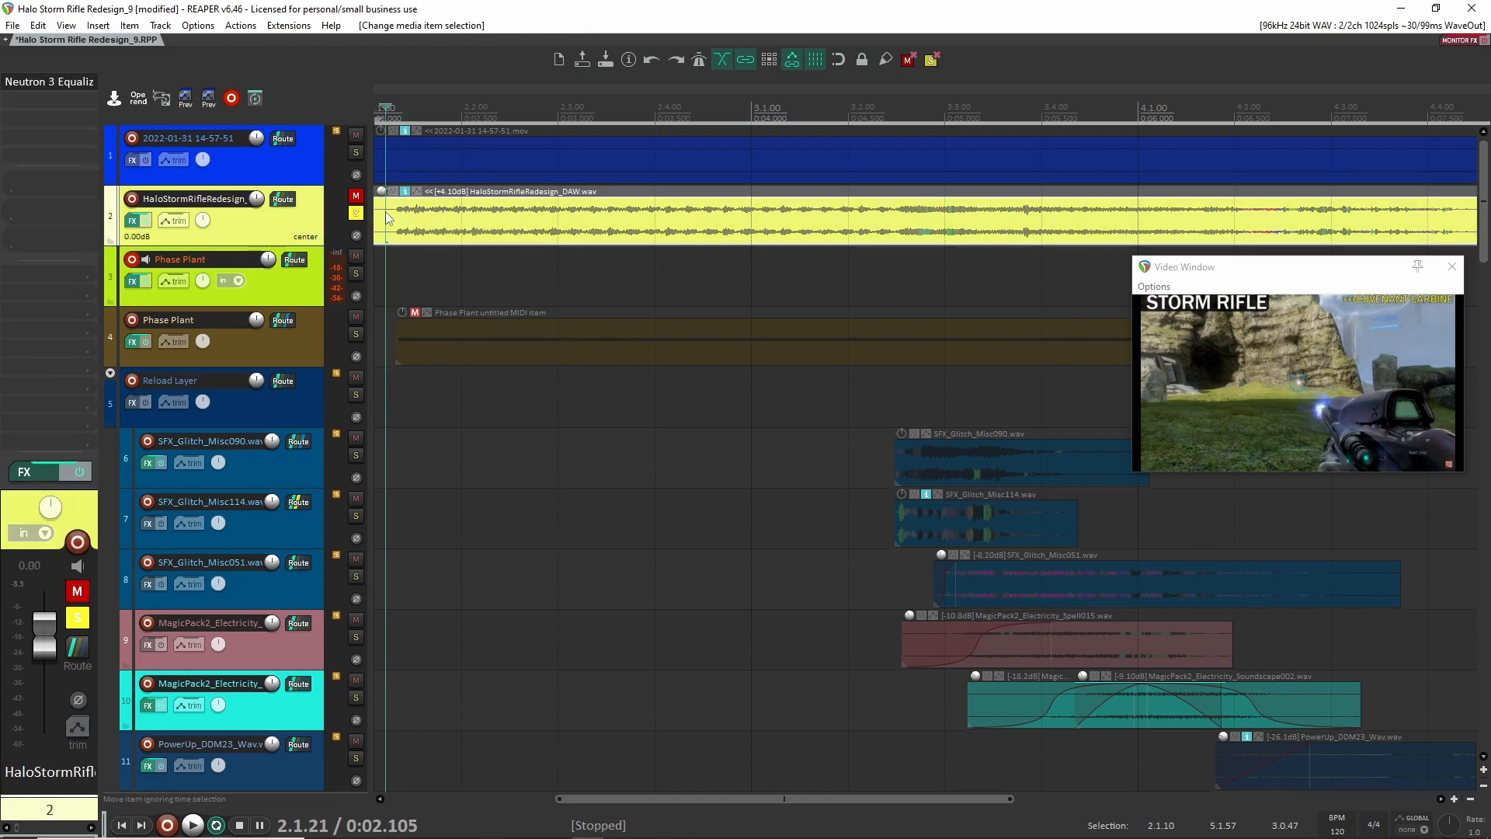
scroll(386, 211, "left", 2)
key("space")
key("space")
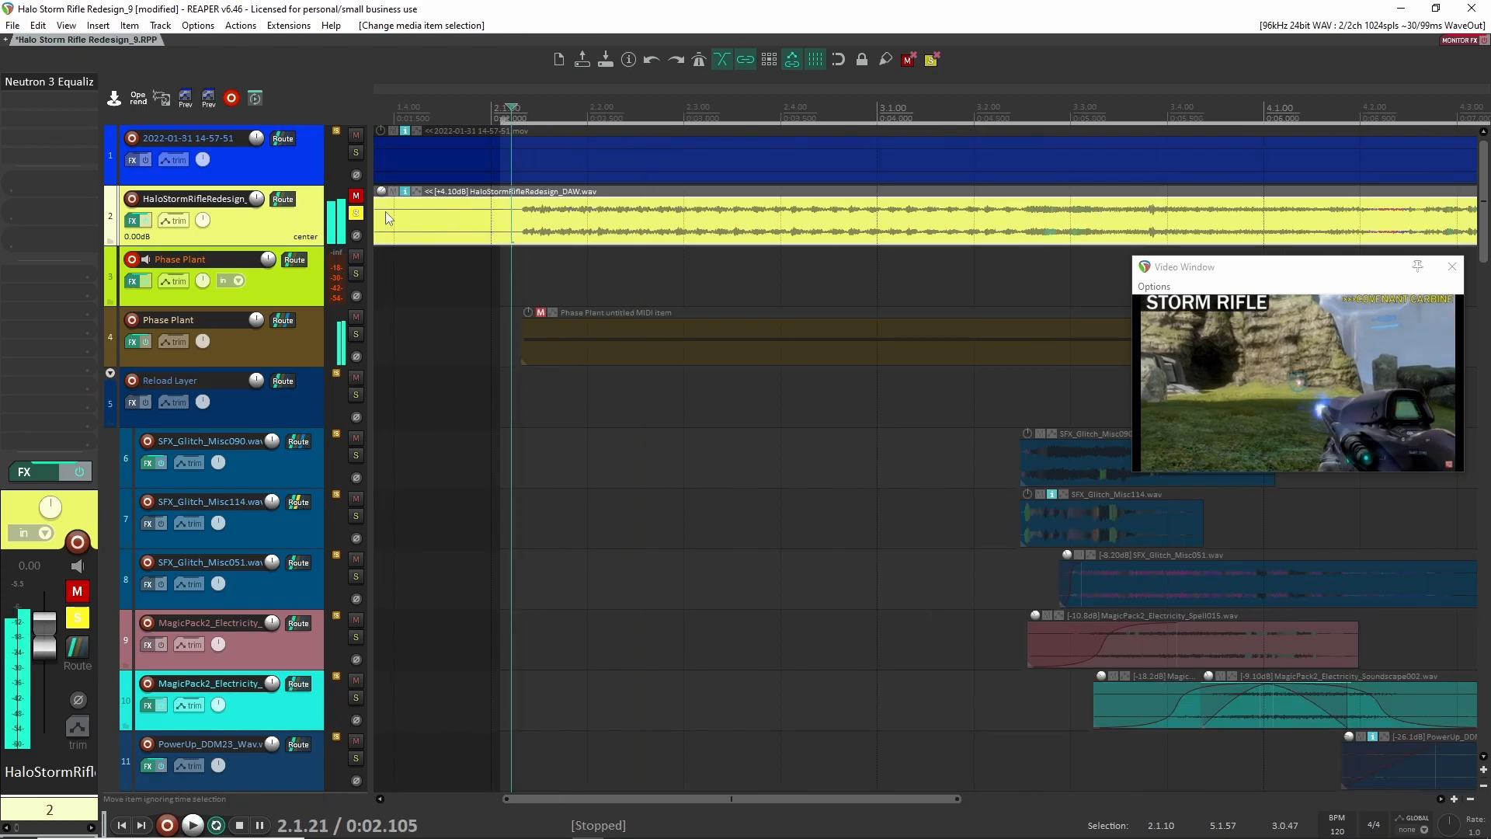
Turn off solo on the High Layer and replay the HaloStormRifleRedesign_DAW audio on its own
scroll(463, 539, "down", 10)
left_click(355, 360)
scroll(557, 432, "up", 10)
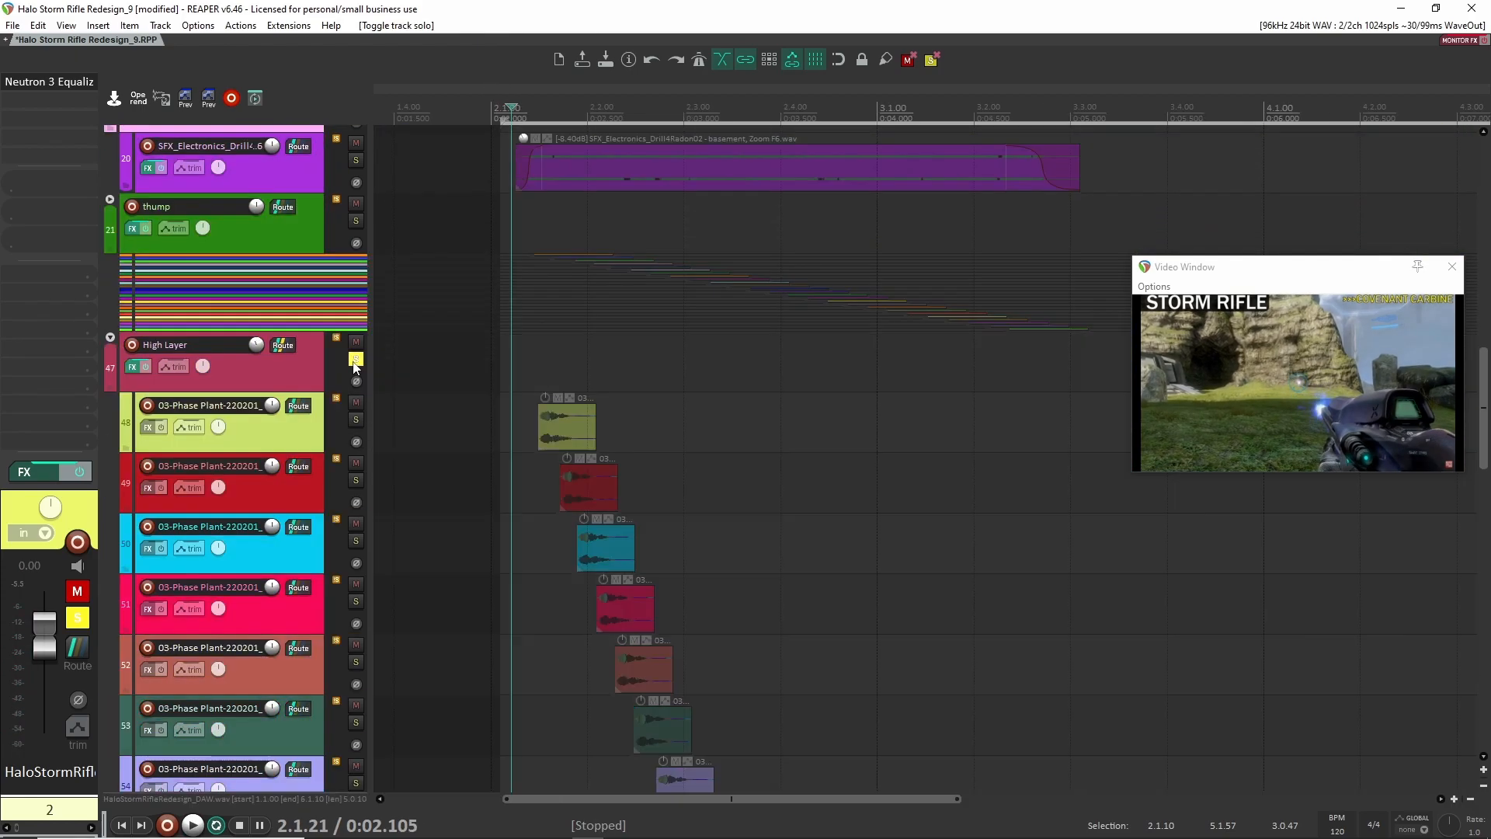
key("space")
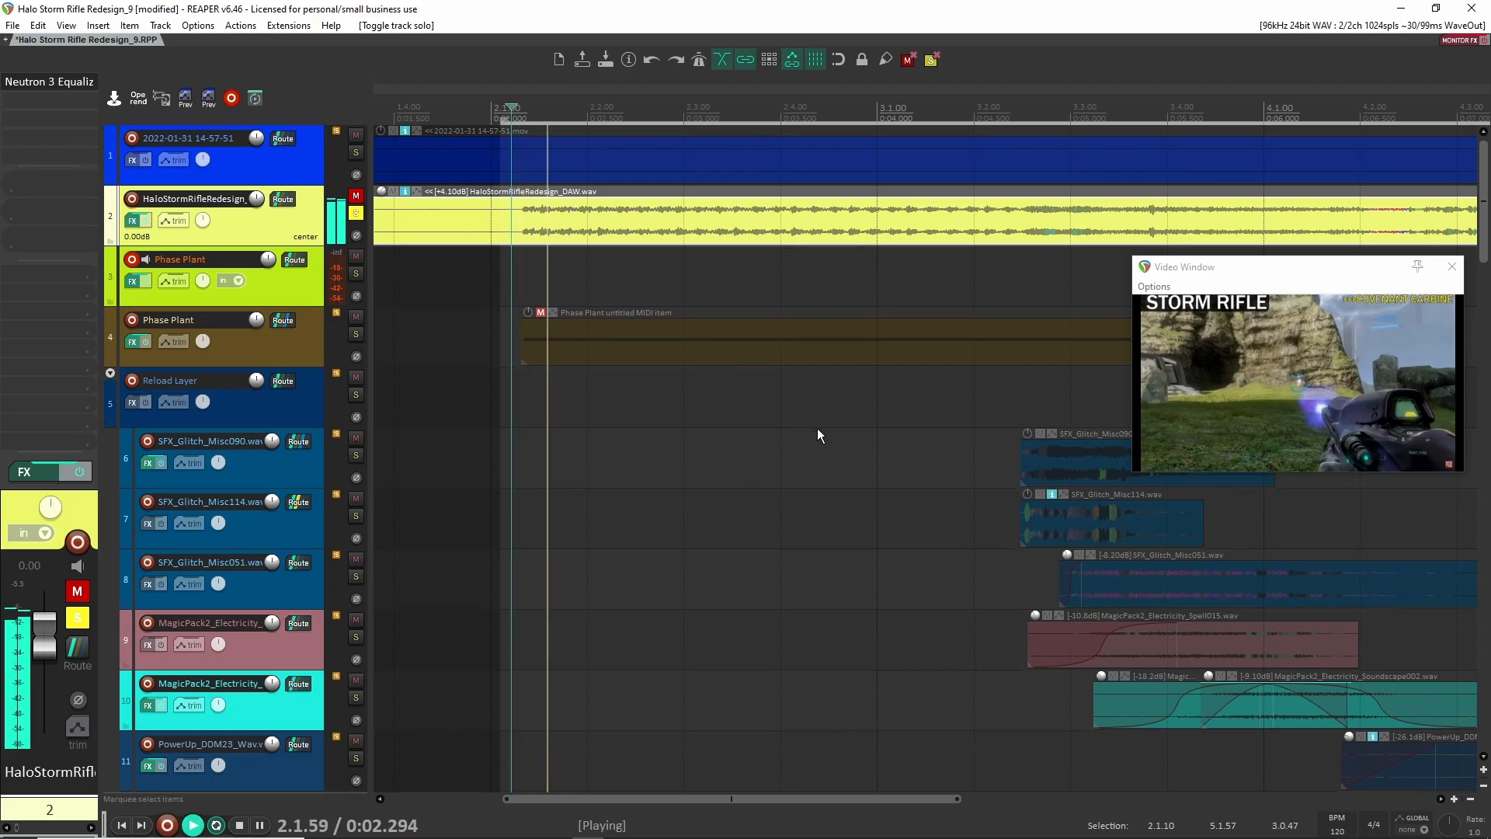
scroll(809, 431, "right", 1)
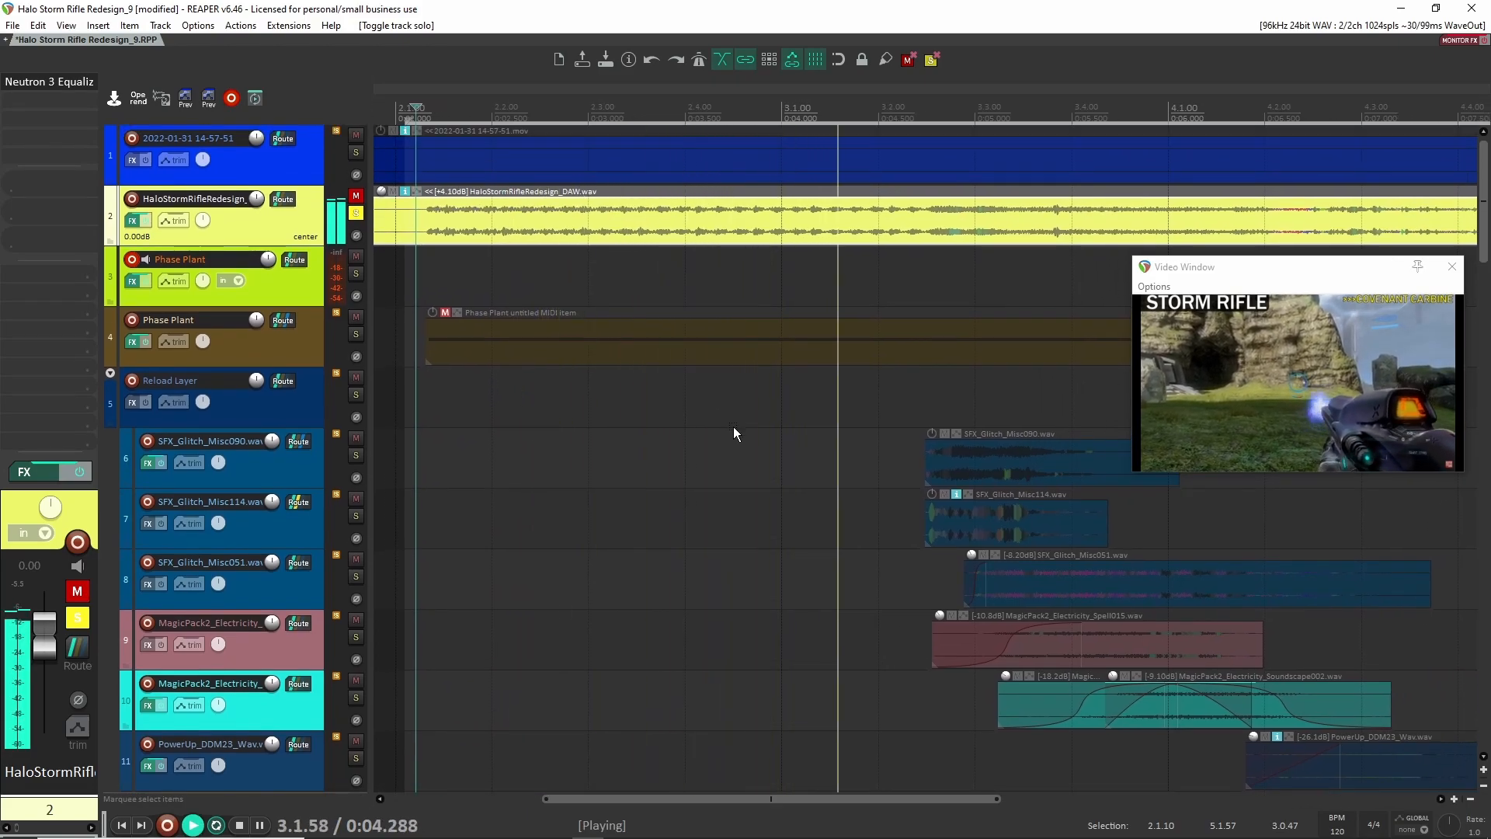
key("space")
key("space")
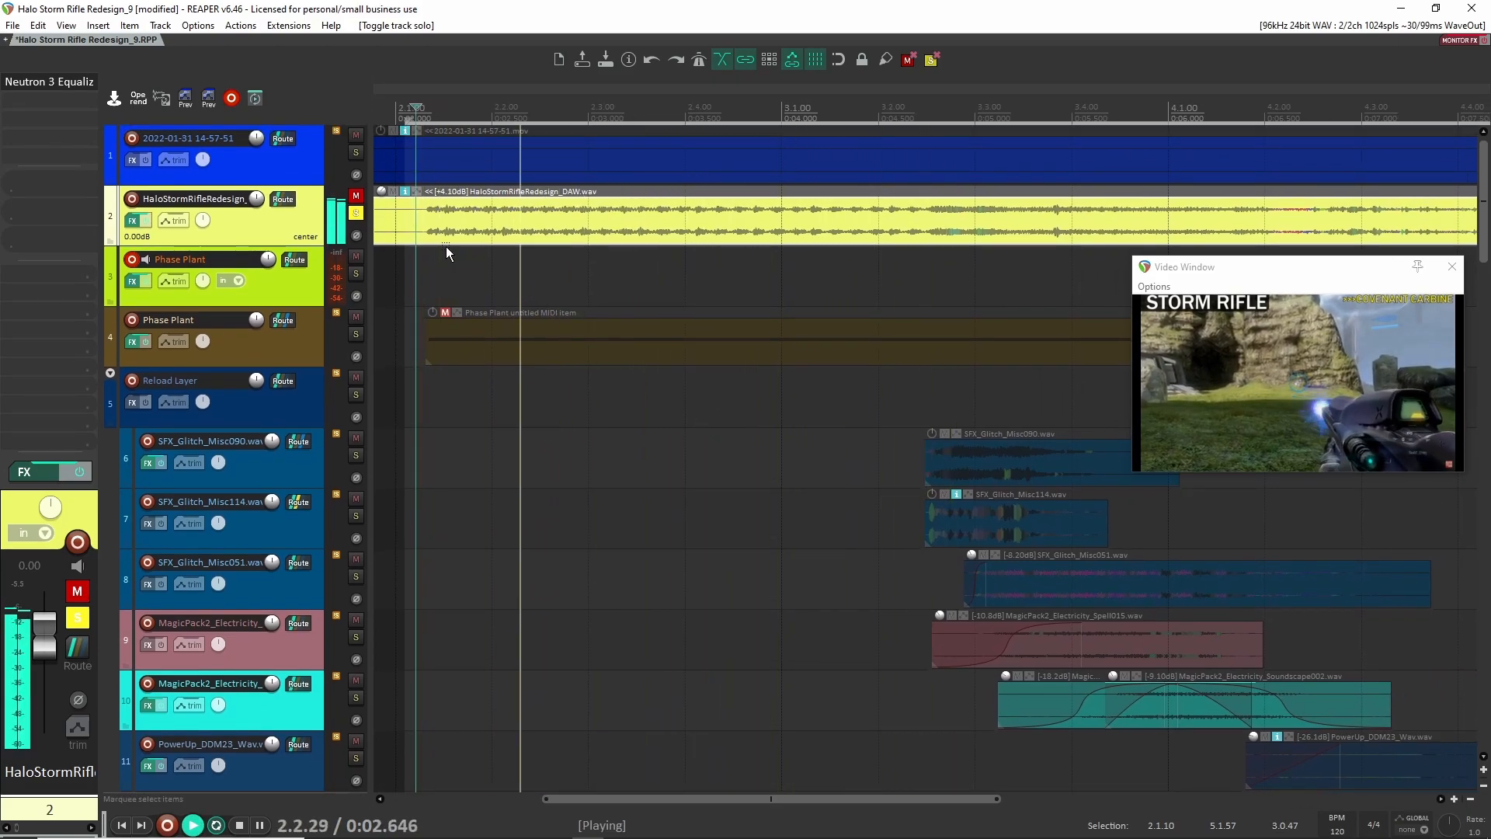
key("space")
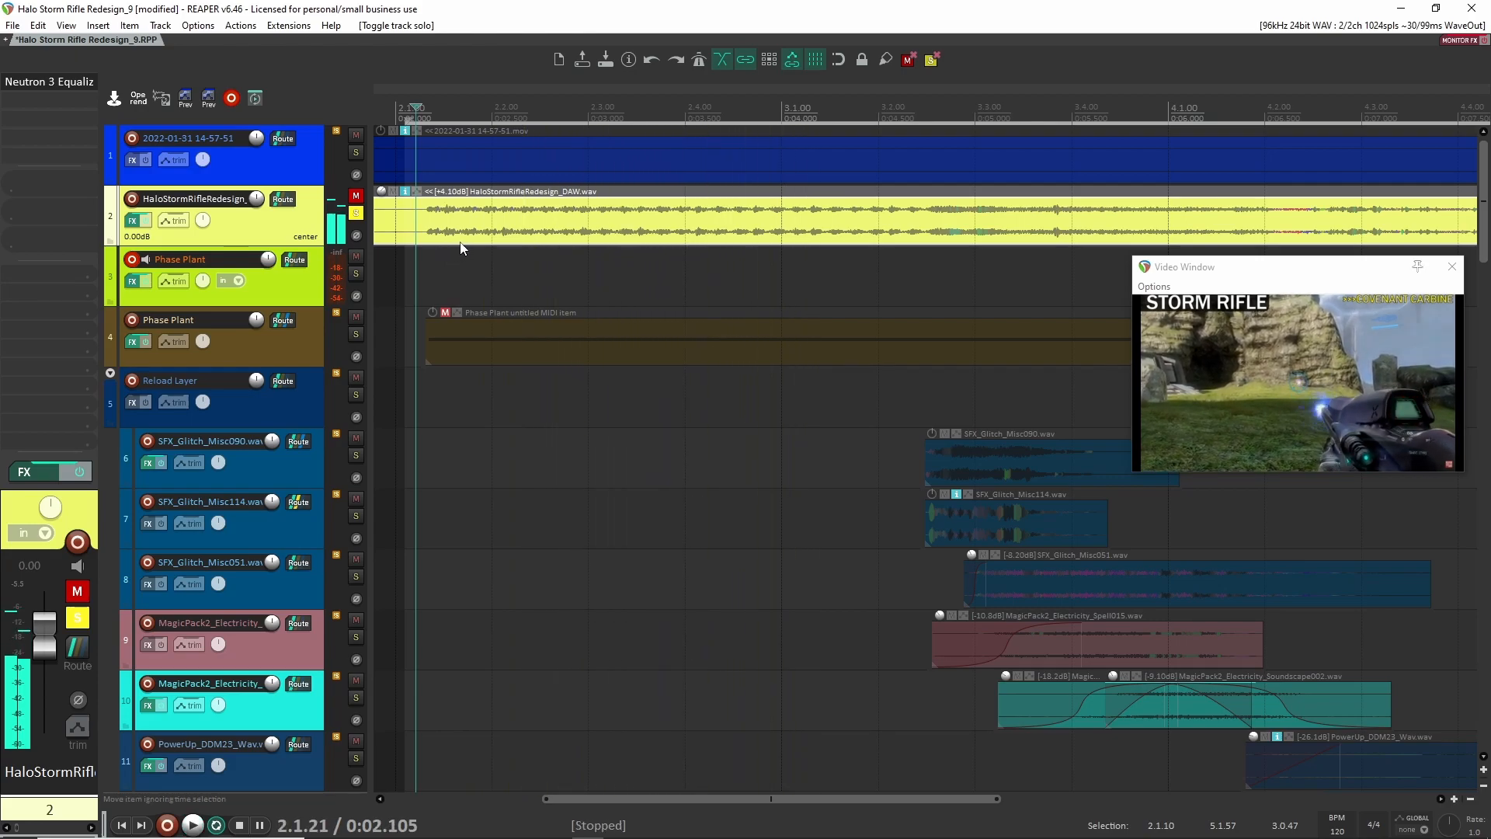
Compare short passages of the HaloStormRifleRedesign_DAW audio from its first shots and from around bar 3
left_click(769, 211)
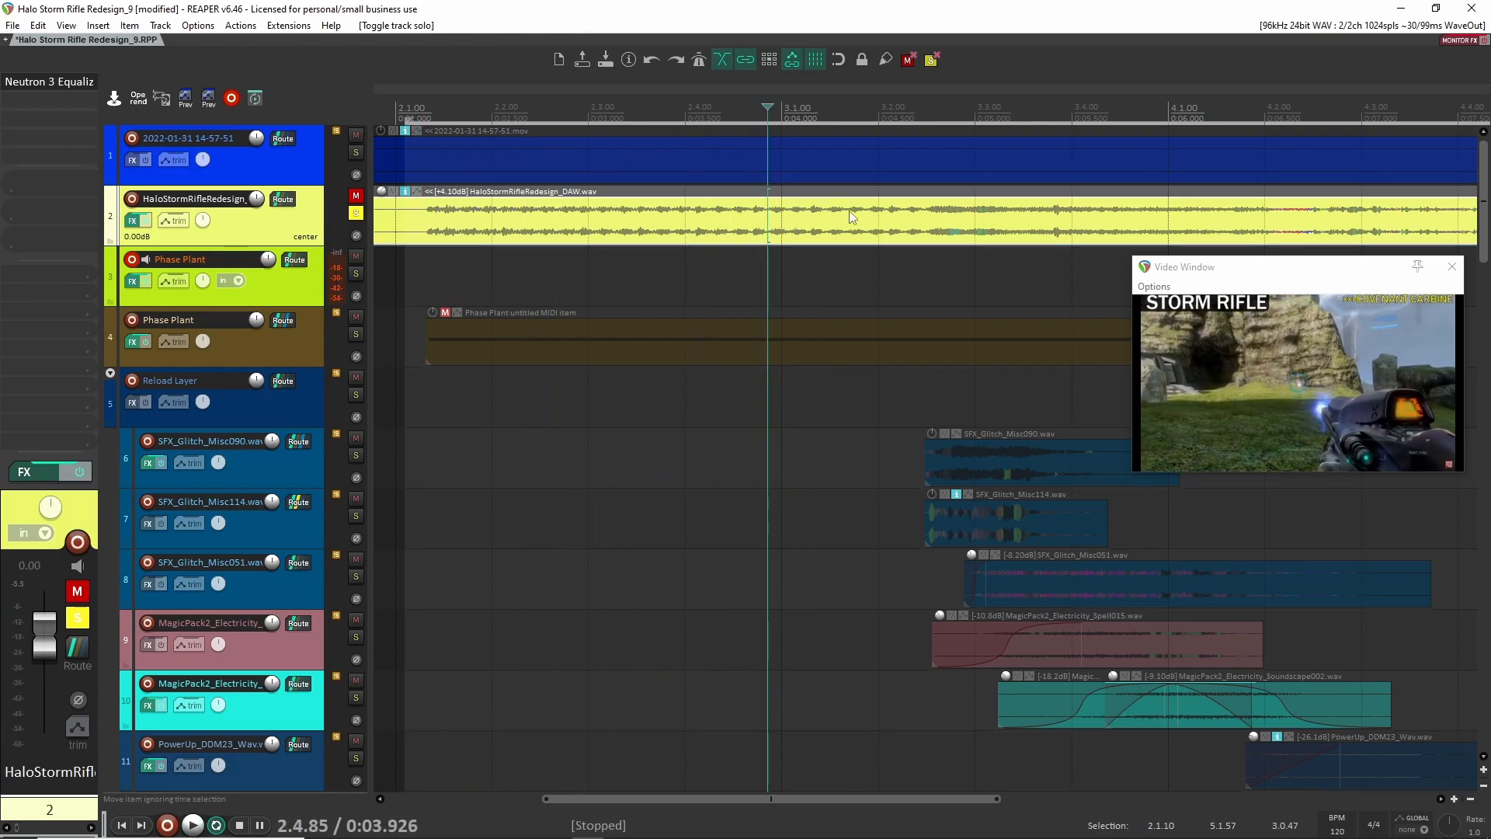
key("space")
key("space")
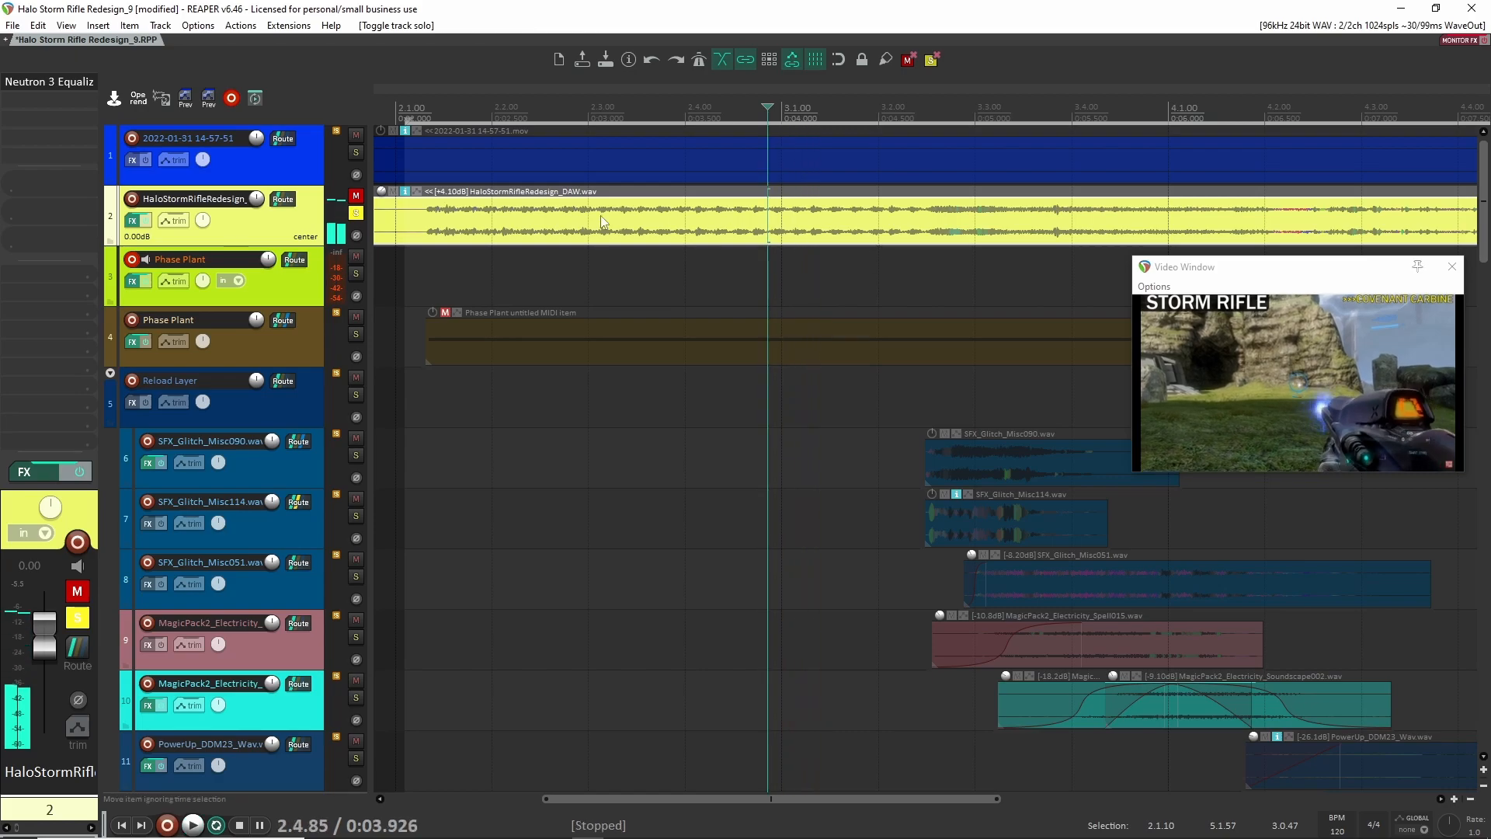
left_click(422, 217)
key("space")
key("space")
left_click(808, 239)
key("space")
key("space")
left_click(426, 233)
key("space")
key("space")
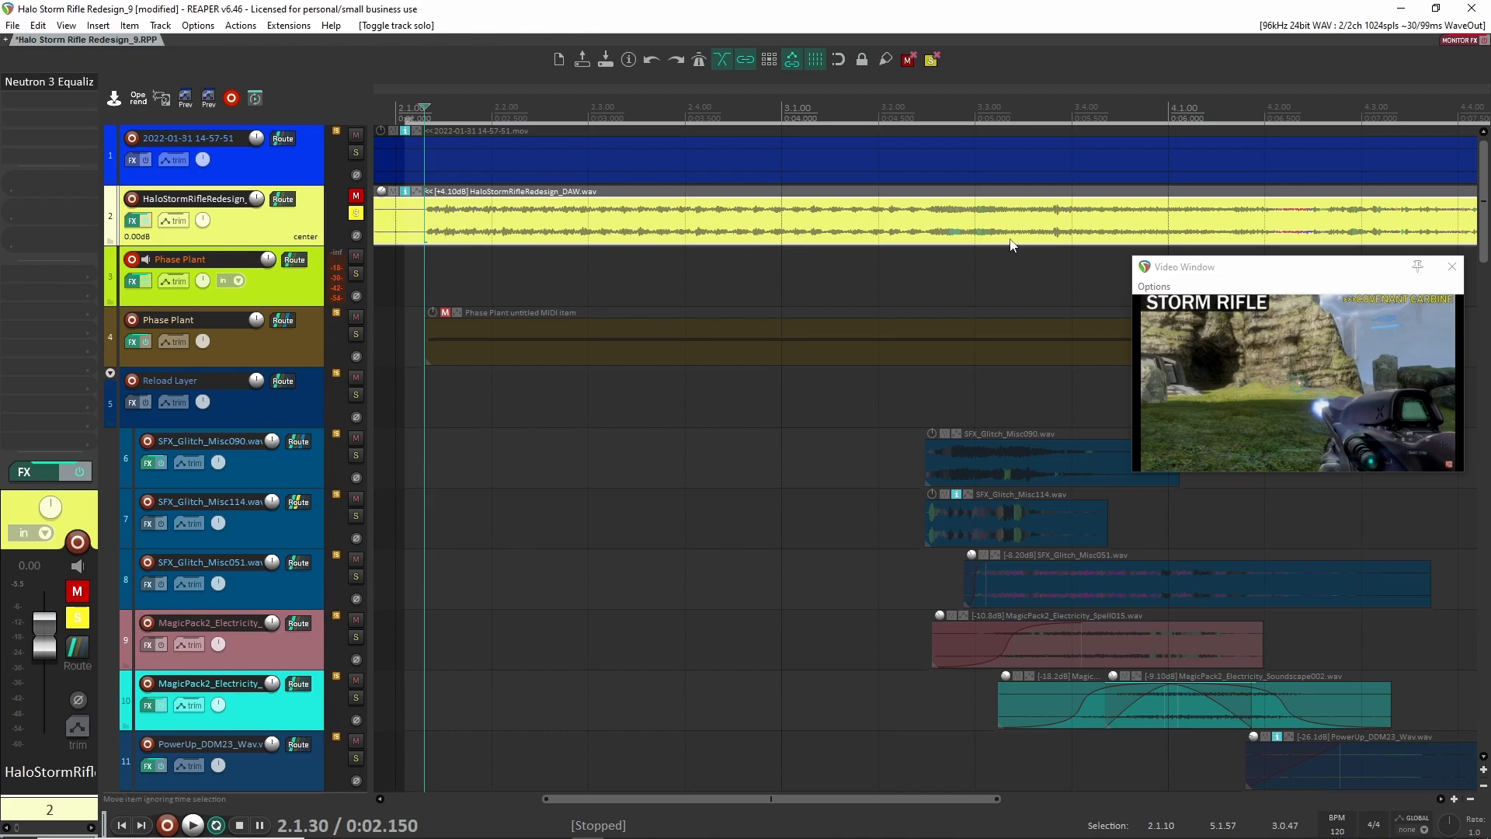
Switch the solo from the HaloStormRifleRedesign_DAW track to the High Layer
scroll(701, 270, "down", 3)
scroll(622, 279, "up", 3)
left_click(355, 213)
scroll(422, 293, "down", 10)
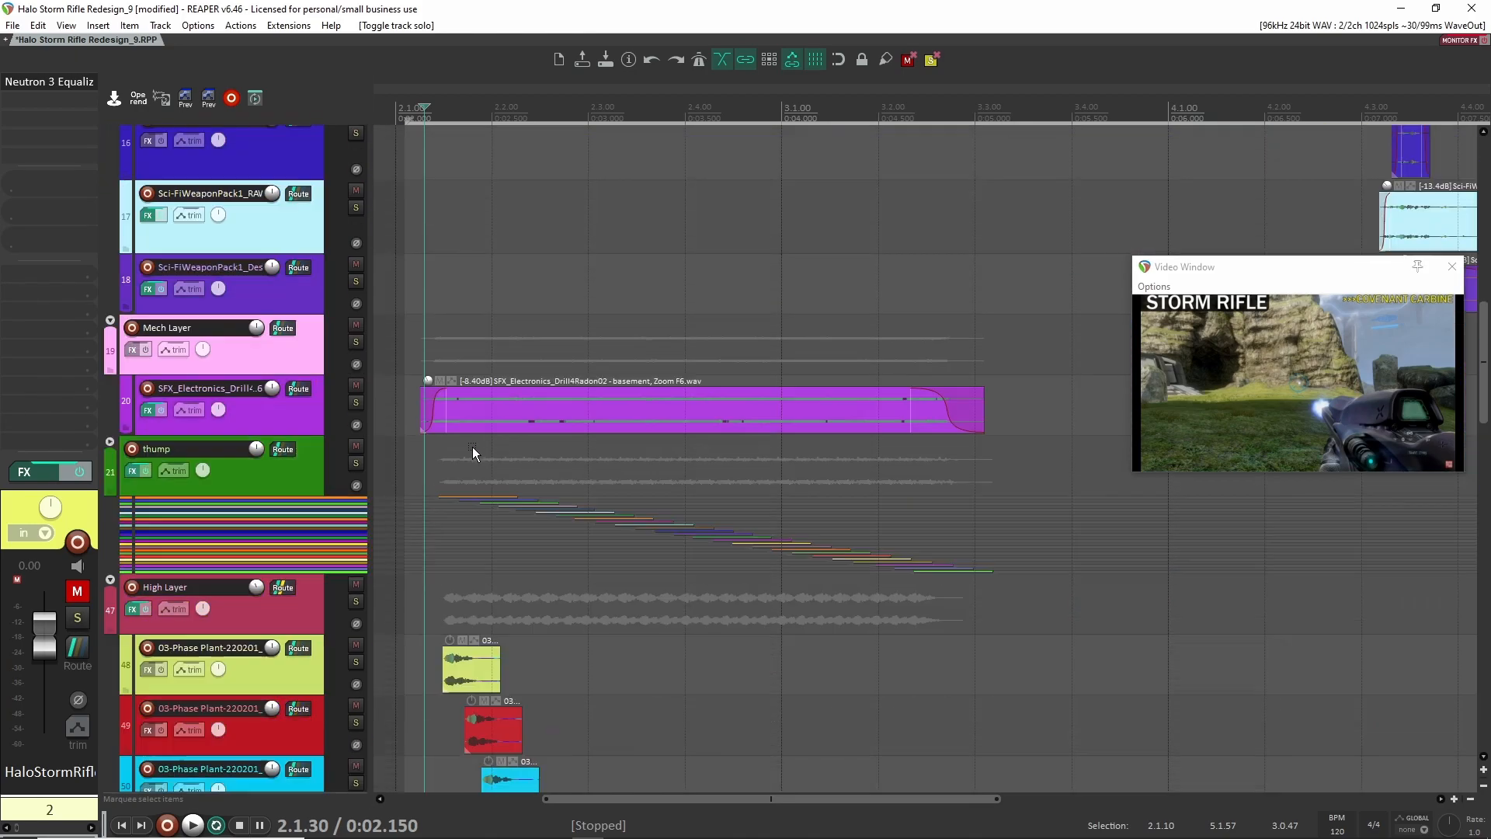
left_click(355, 360)
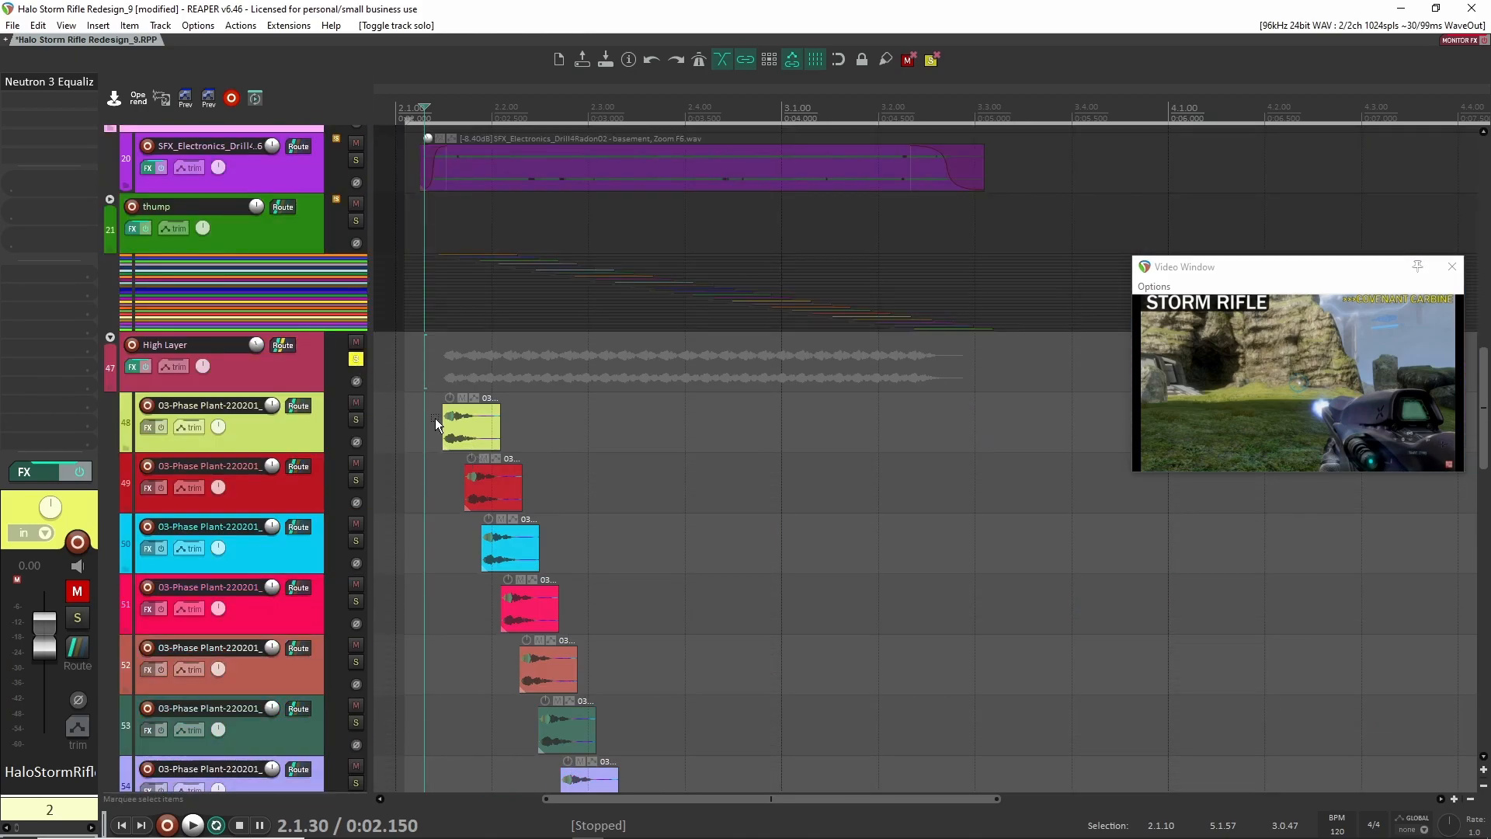
Play a short passage of the soloed High Layer
key("space")
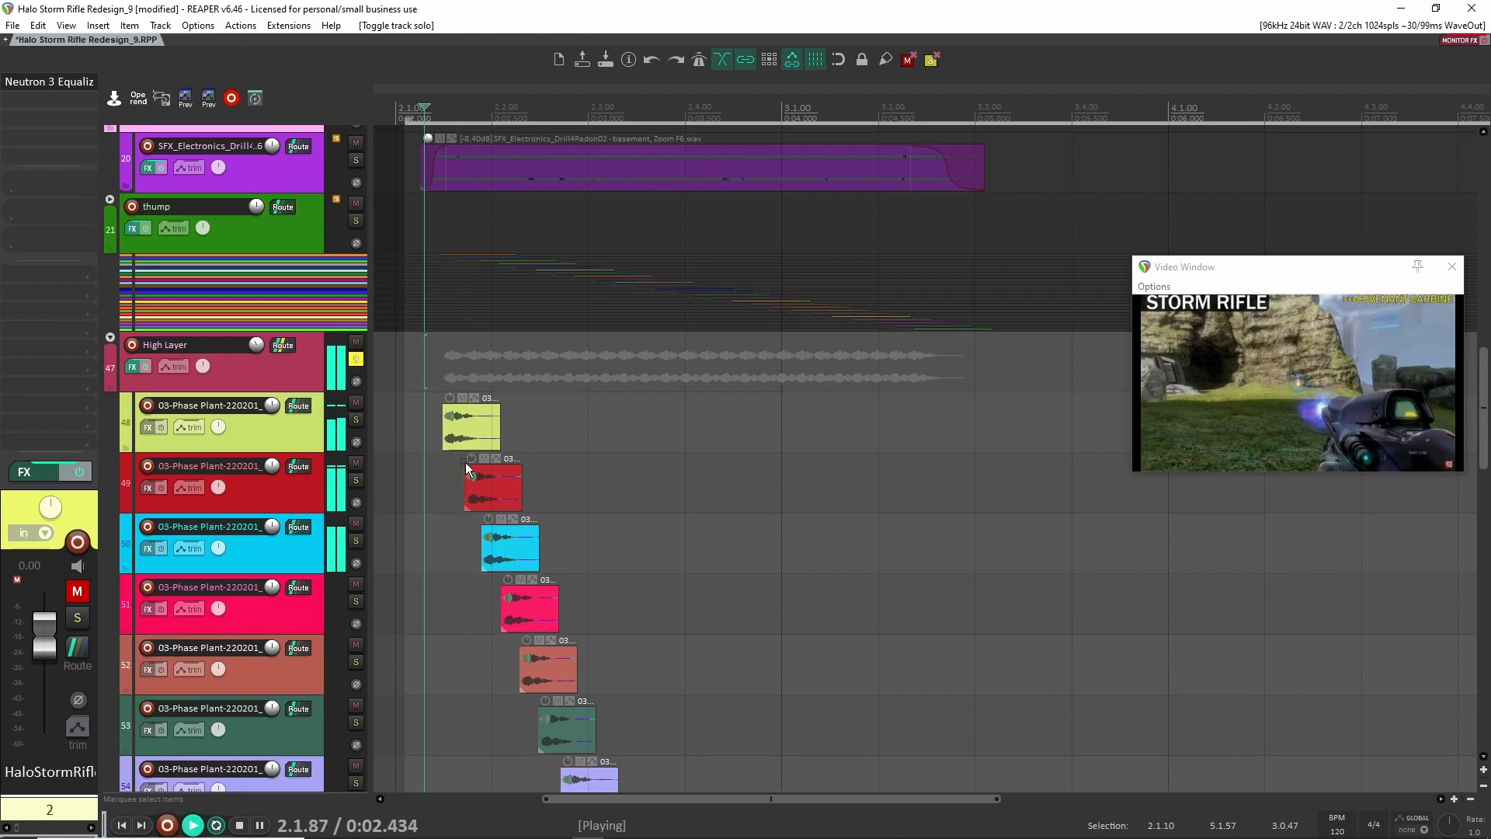
key("space")
Open the Phase Plant synth on track 3, the Phase Plant track
scroll(467, 461, "up", 8)
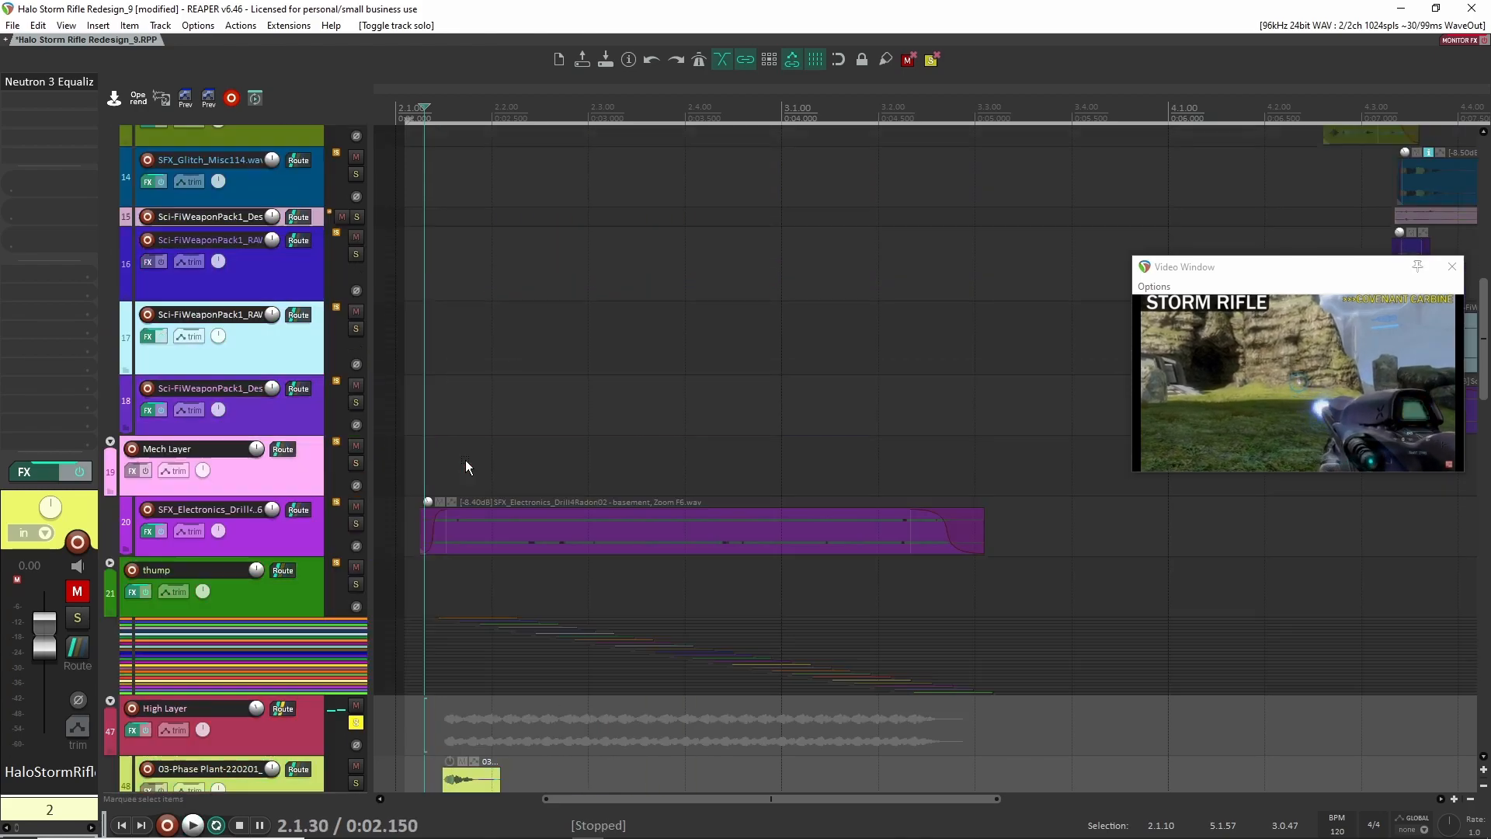
scroll(489, 444, "up", 2)
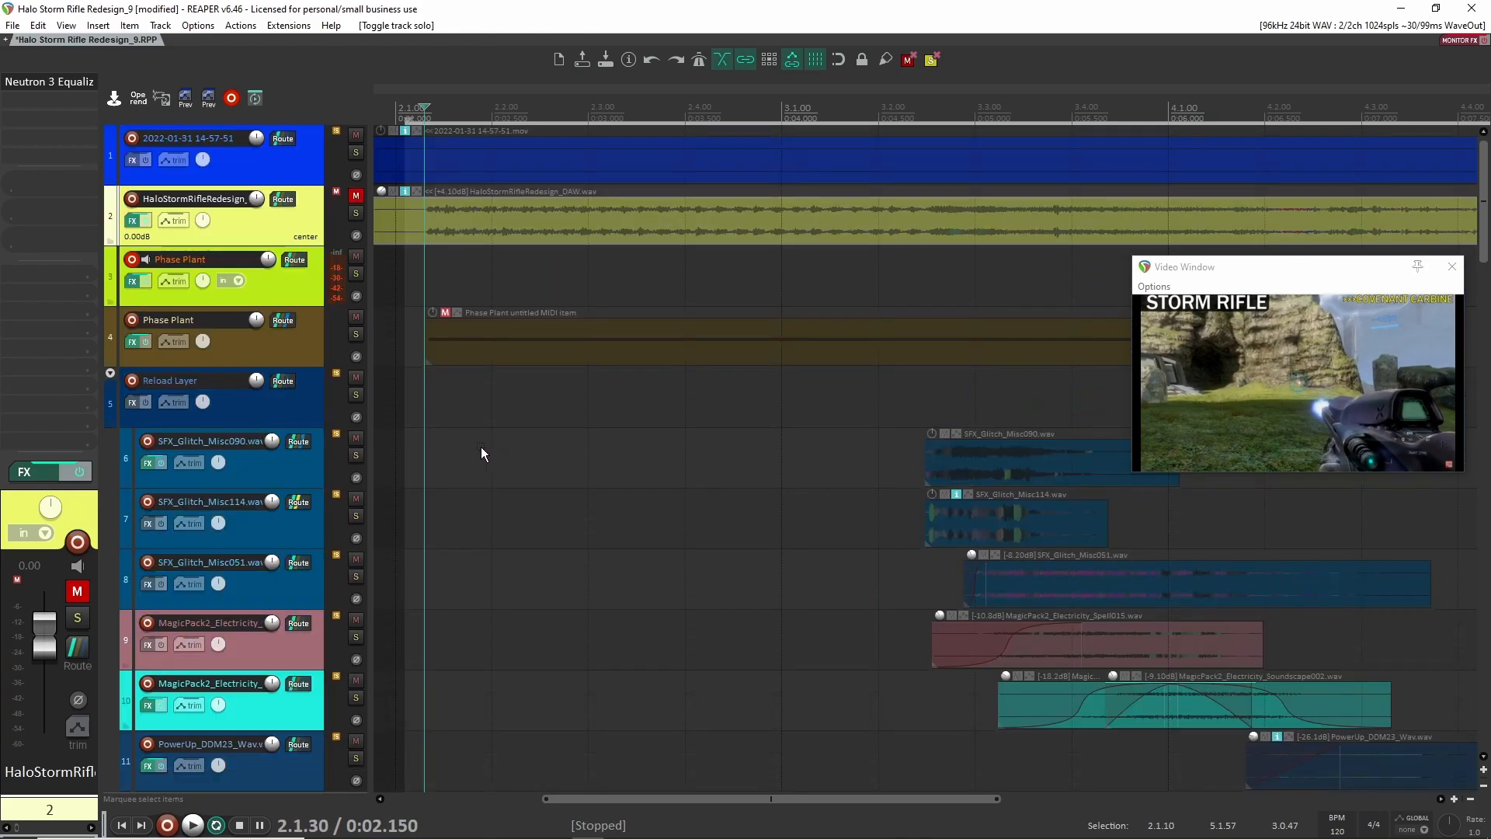
left_click(313, 292)
left_click(74, 84)
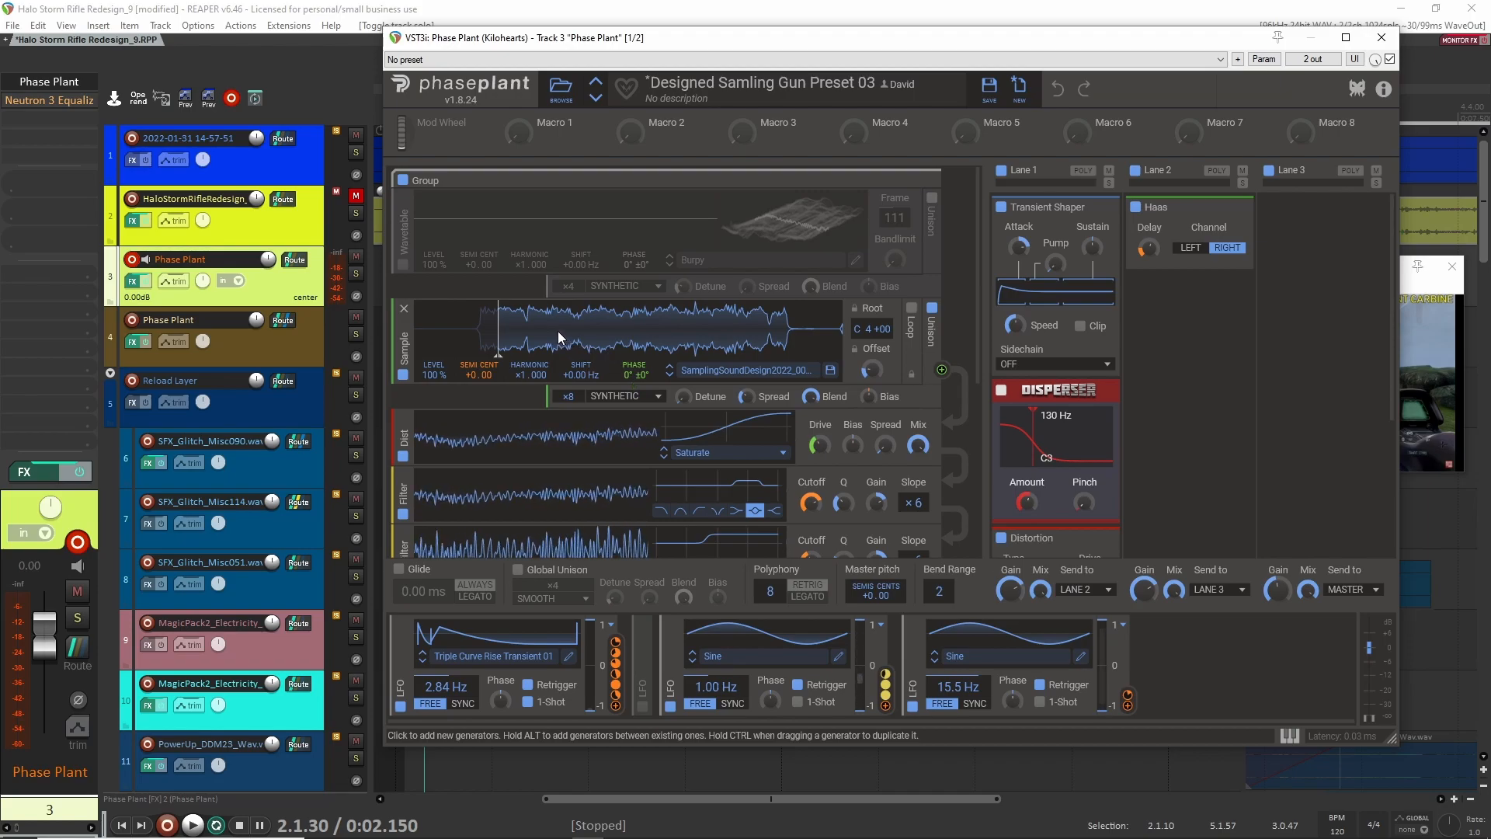
Try several different start points for the Sample generator by moving its start marker along the first part of the waveform
mouse_move(501, 328)
left_mouse_down()
mouse_move(723, 336)
mouse_move(571, 340)
left_mouse_up()
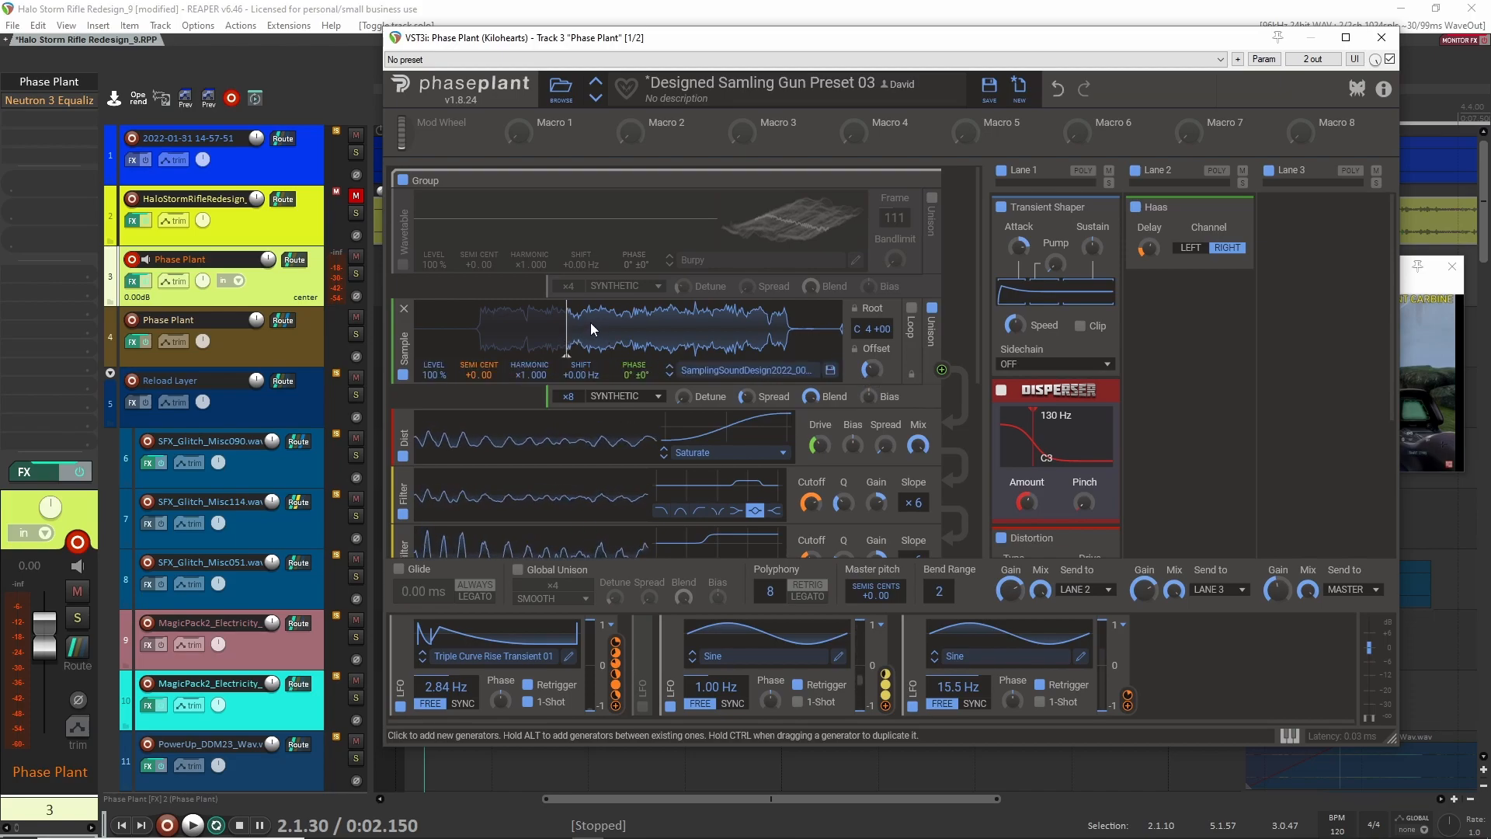
mouse_move(568, 321)
left_mouse_down()
mouse_move(525, 319)
mouse_move(586, 340)
mouse_move(535, 334)
left_mouse_up()
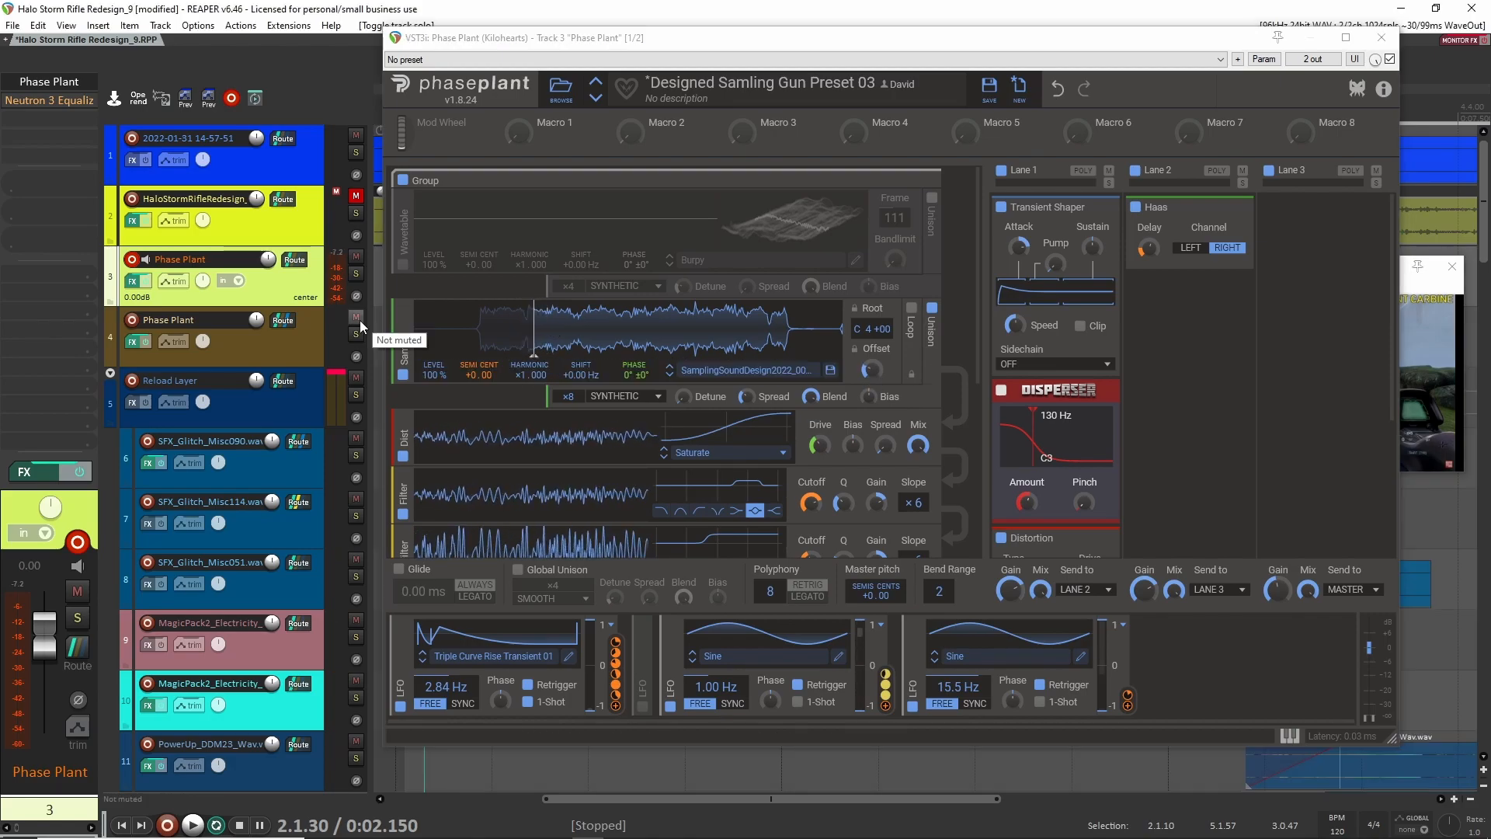
mouse_move(535, 327)
left_mouse_down()
mouse_move(572, 334)
mouse_move(559, 328)
left_mouse_up()
Look over the Dist, Filter and Out modules and move the Sample generator's start point to about the middle of the waveform
scroll(626, 501, "down", 3)
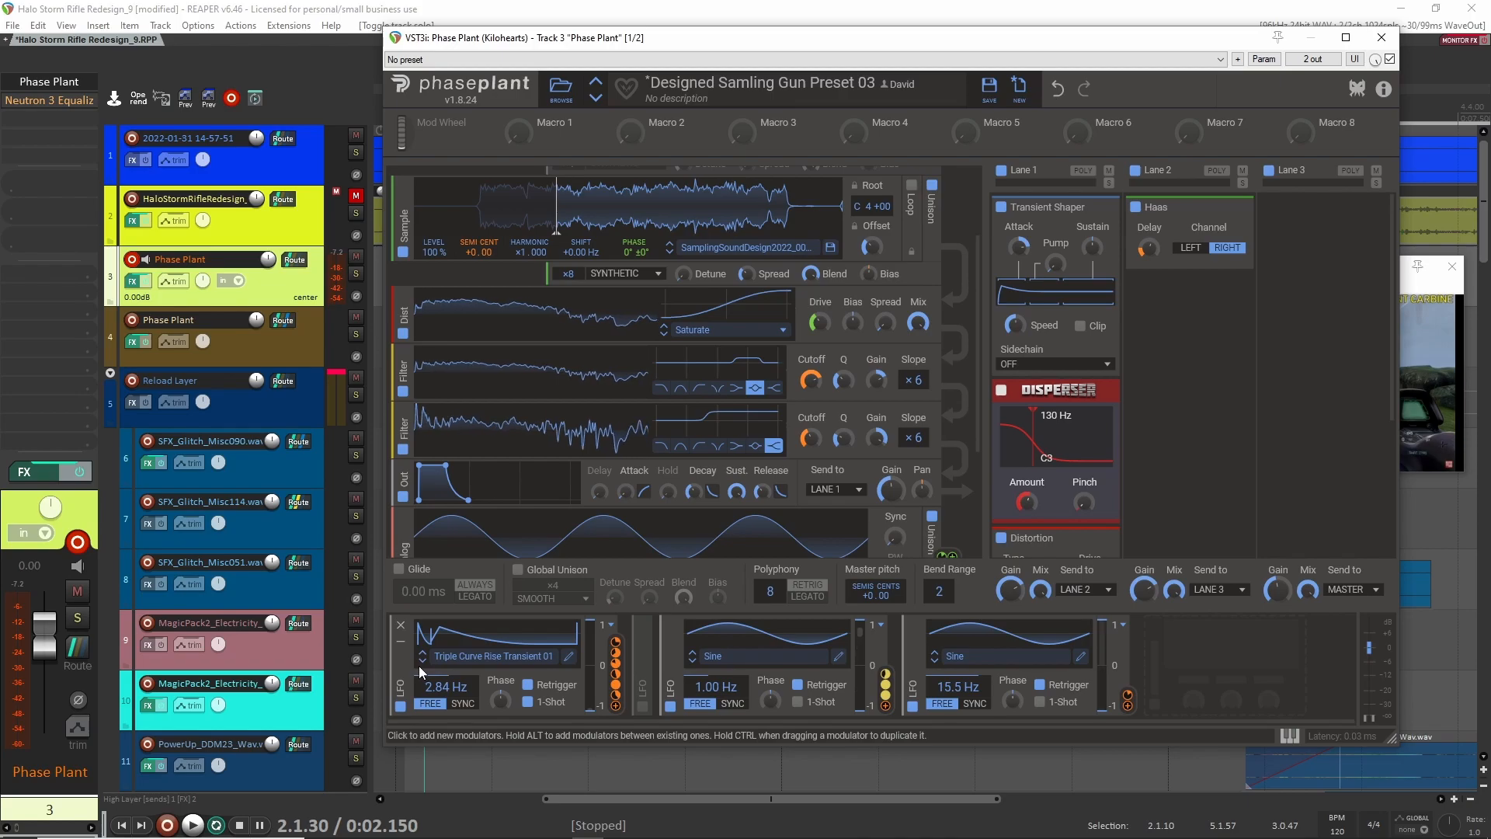
scroll(573, 384, "up", 3)
scroll(497, 371, "down", 2)
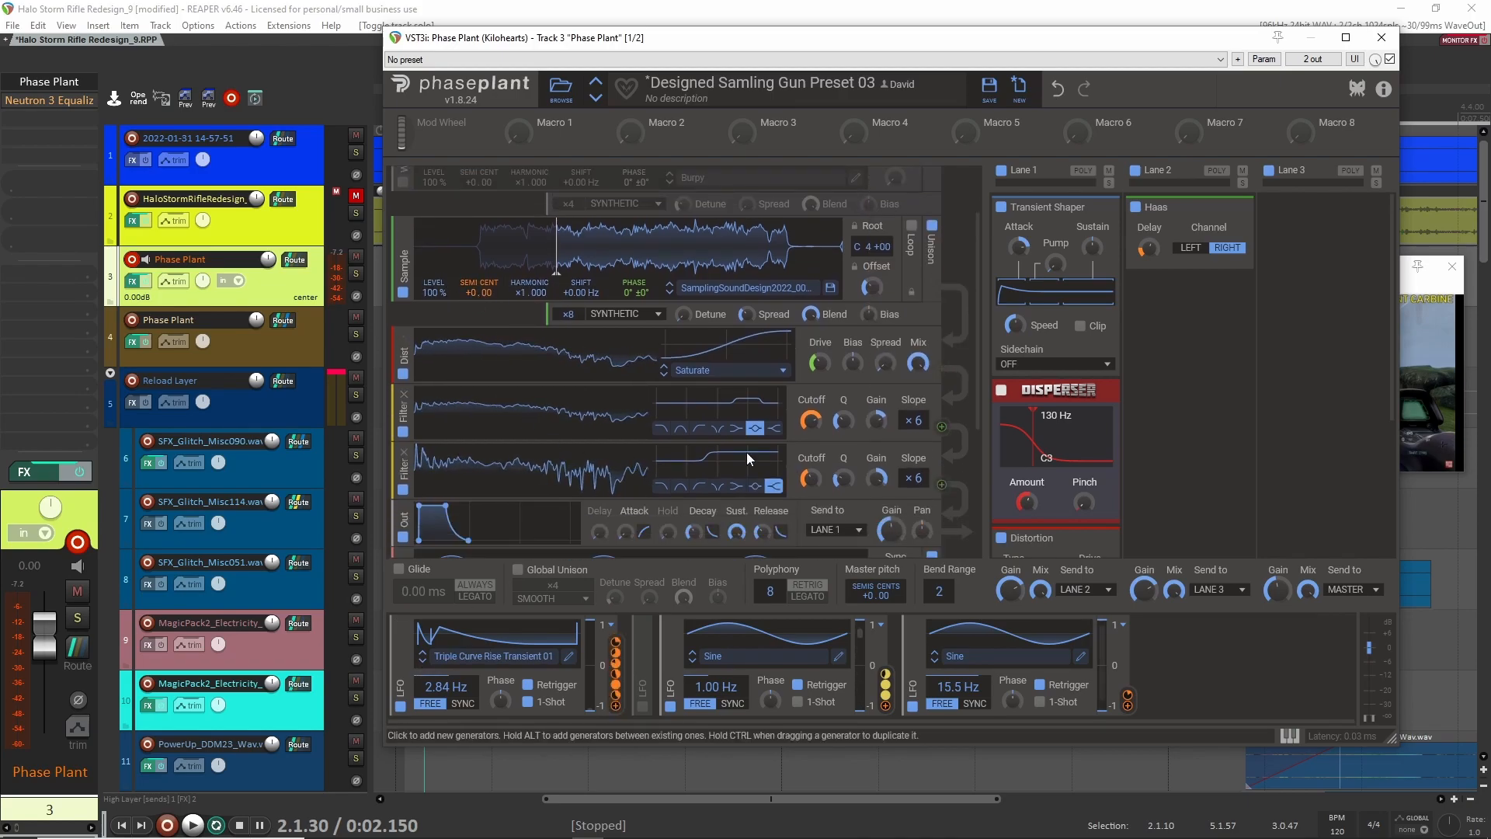
scroll(723, 447, "down", 6)
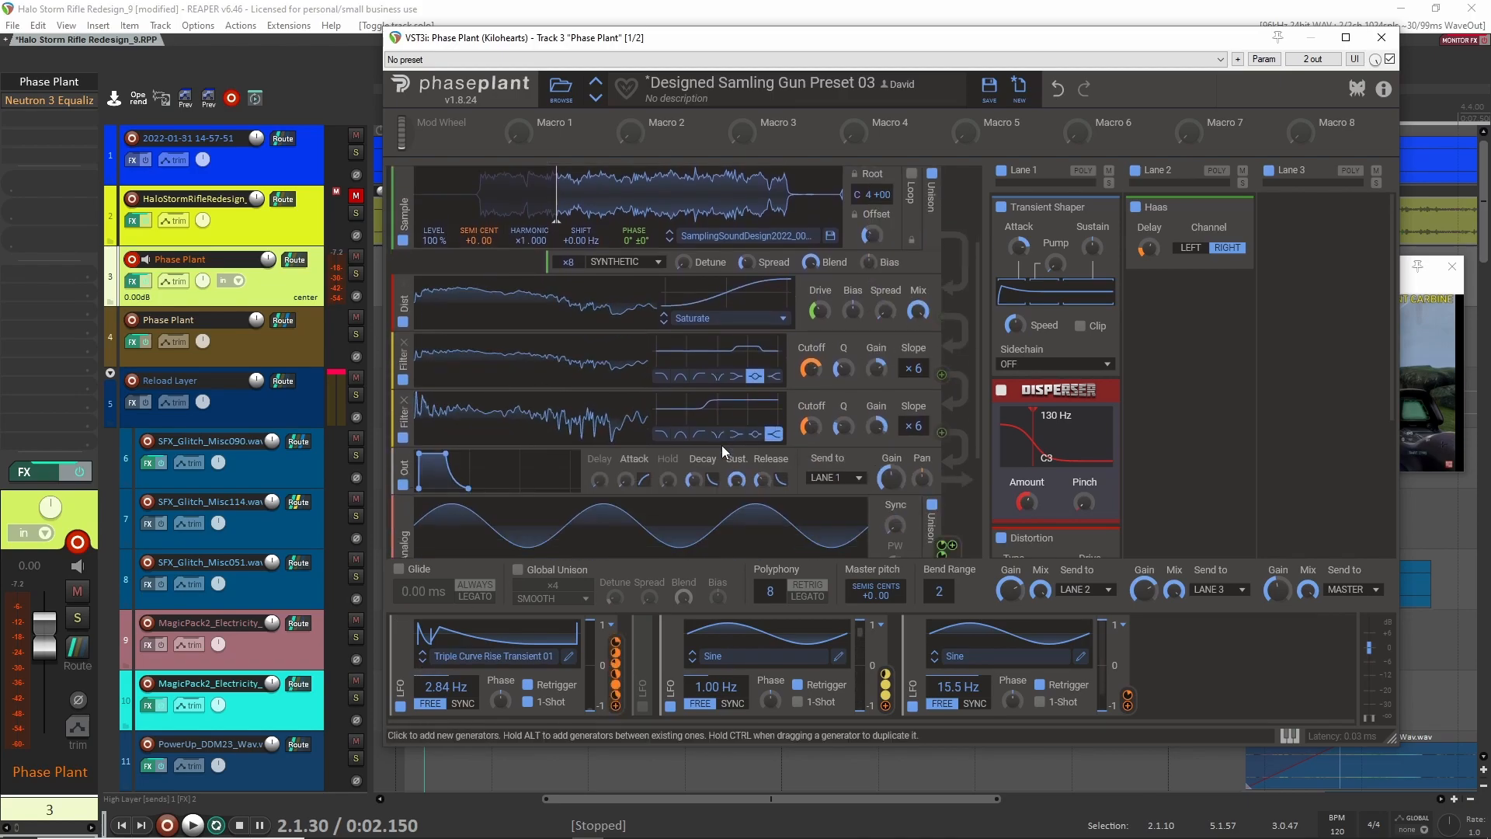
scroll(721, 459, "up", 8)
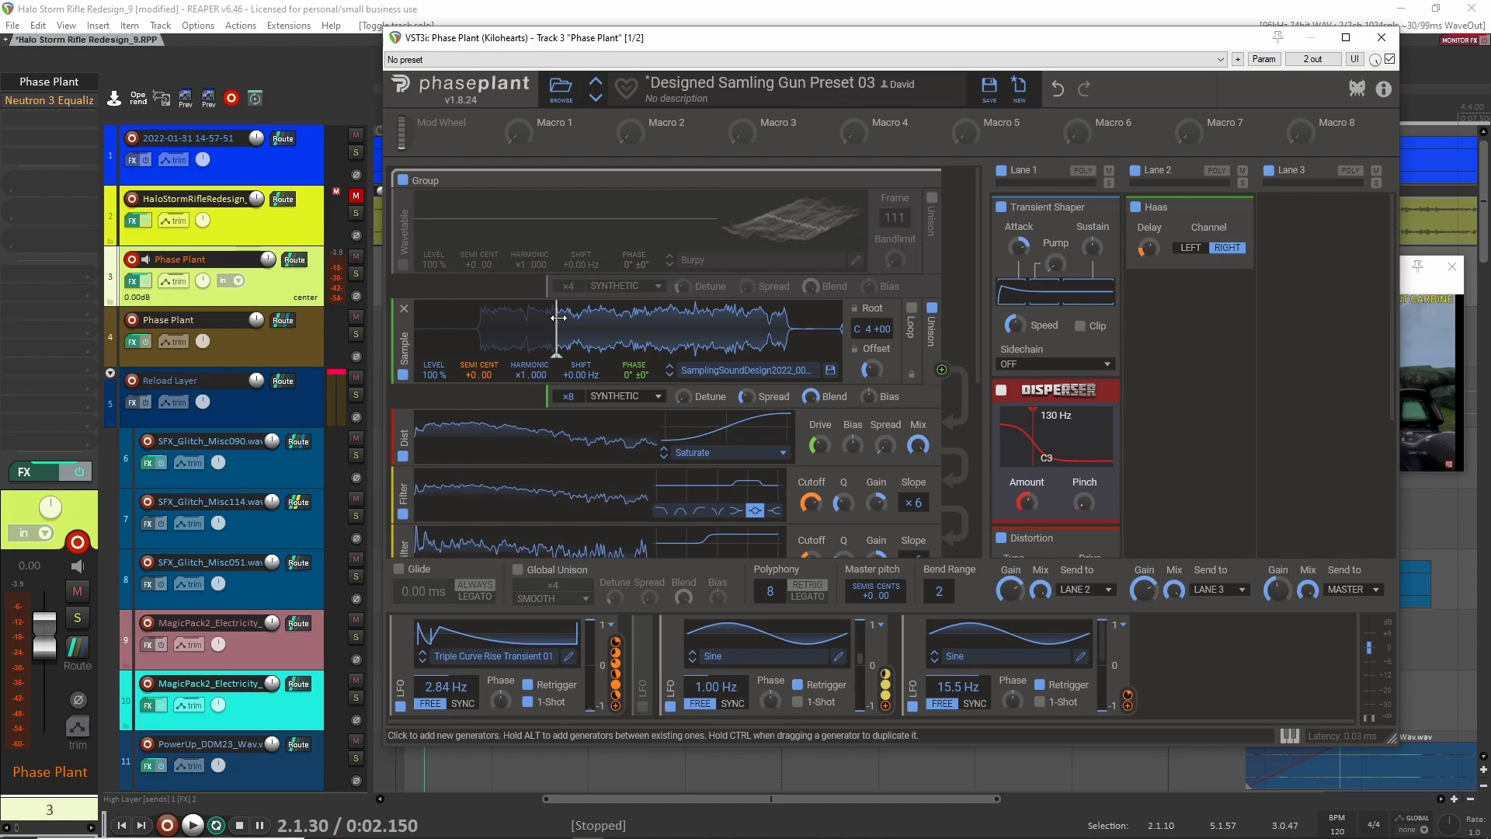
left_click_drag(558, 318, 646, 325)
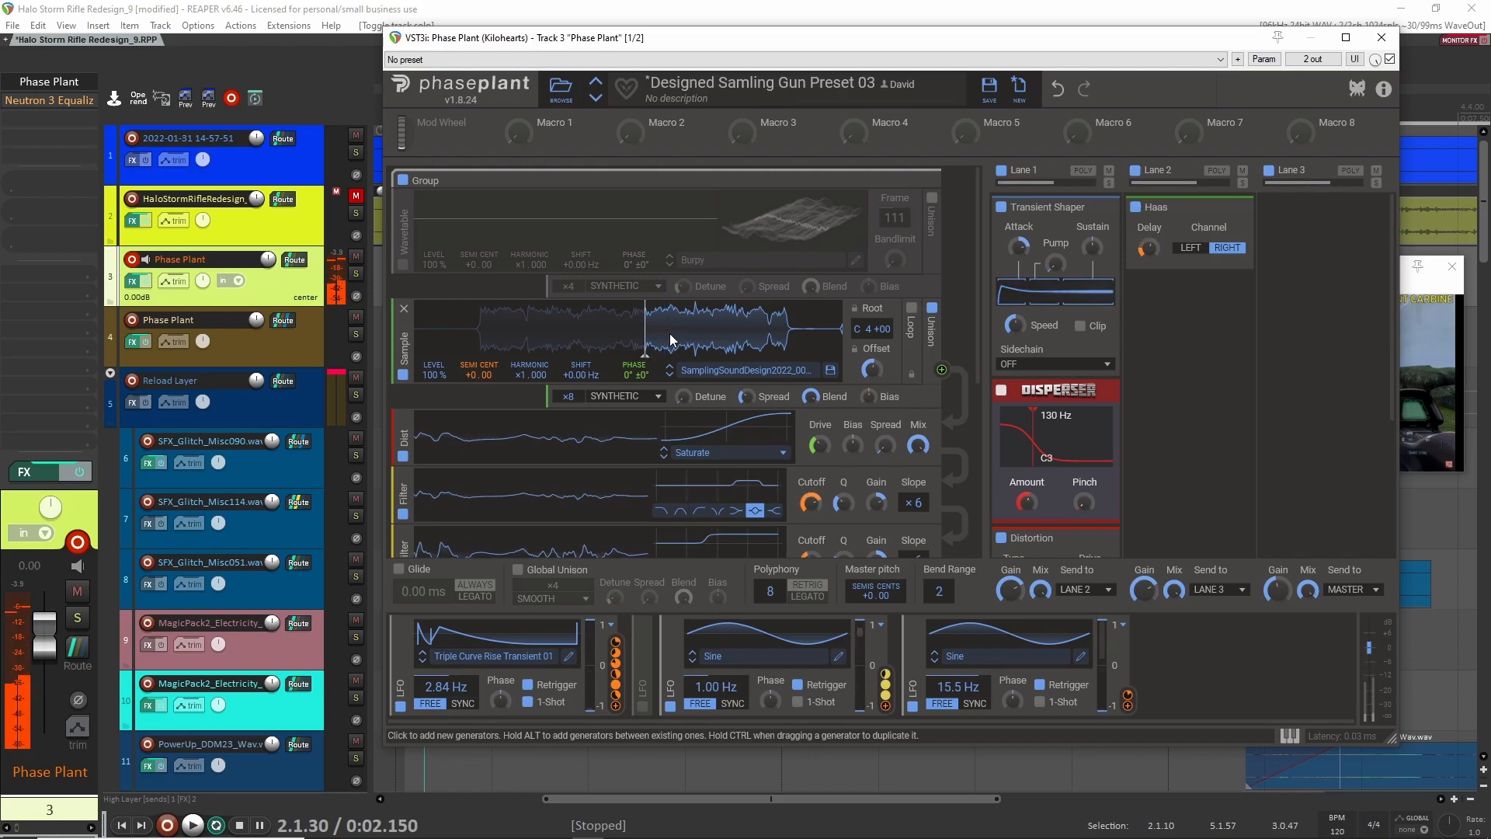
Compare the Phase Plant sound with the Haas effect in Lane 2 disabled and re-enabled, and close the synth
scroll(736, 387, "down", 2)
scroll(737, 386, "up", 2)
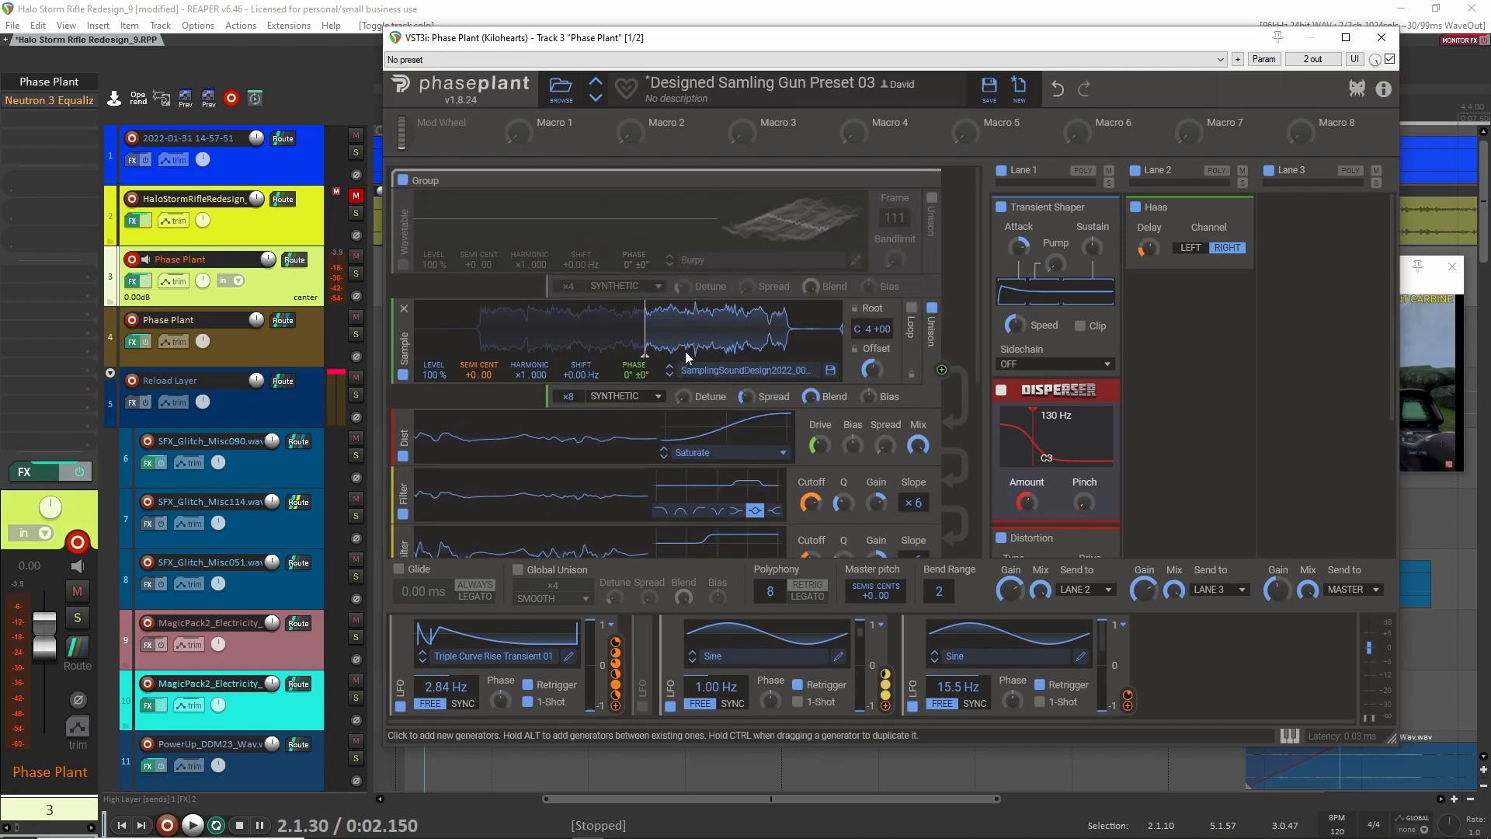
scroll(667, 473, "down", 3)
scroll(665, 473, "up", 3)
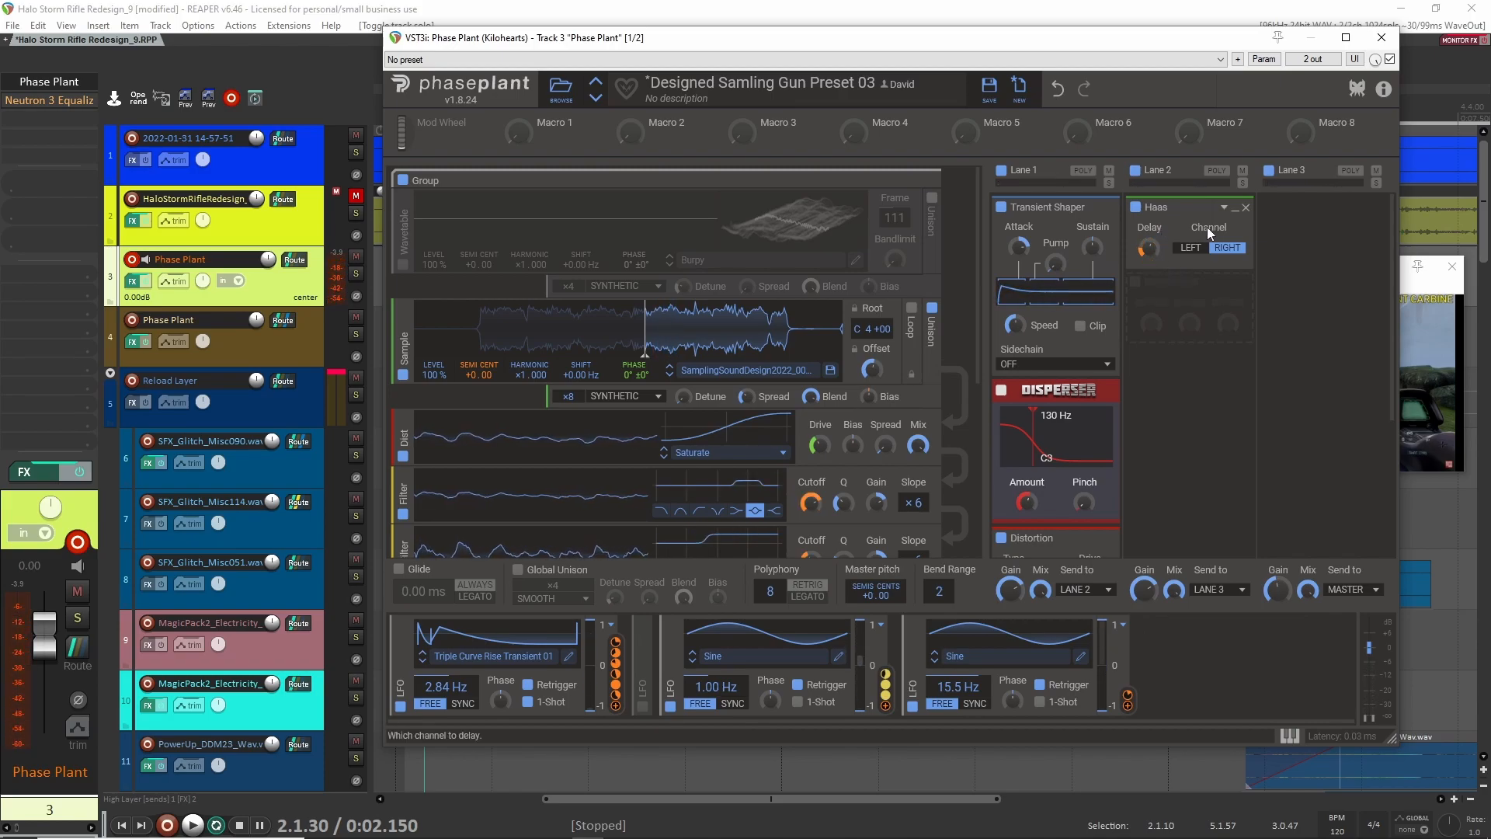
left_click(1136, 209)
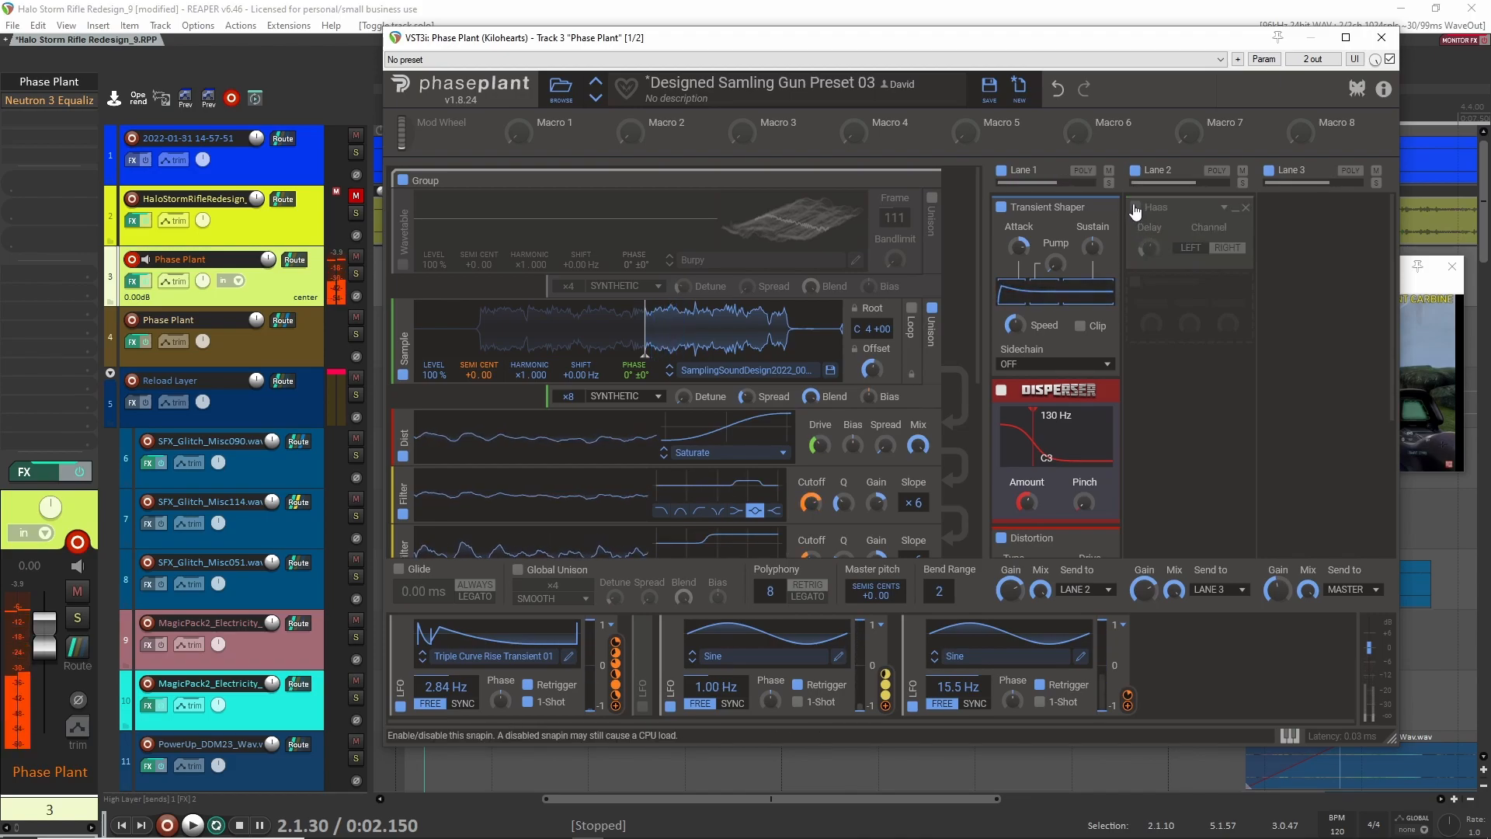
left_click(1136, 209)
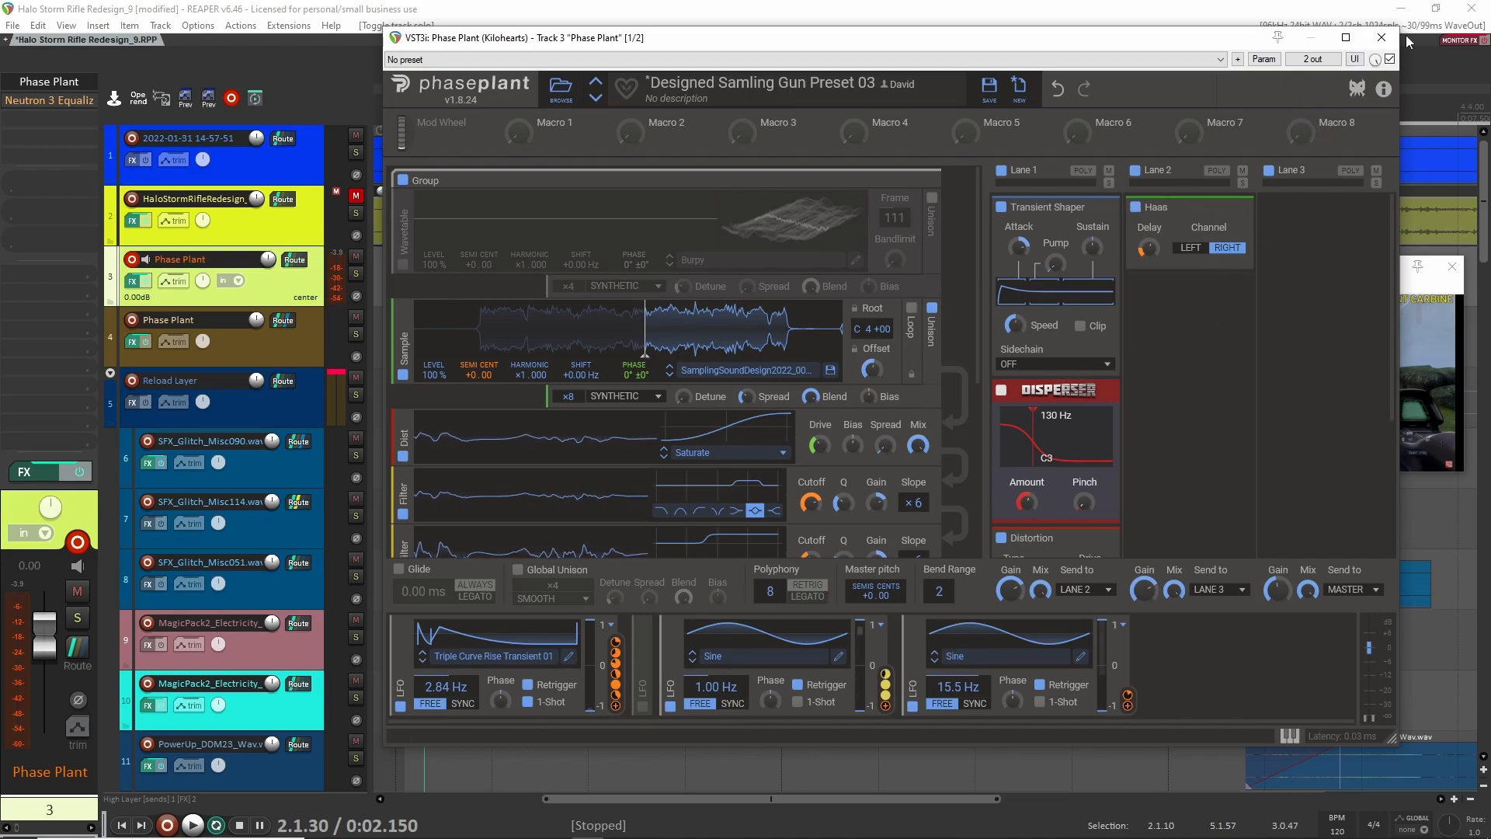
left_click(1382, 37)
Open the ReCenter effect of the High Layer folder track and move its window clear of the track controls
scroll(526, 477, "down", 3)
scroll(528, 477, "down", 15)
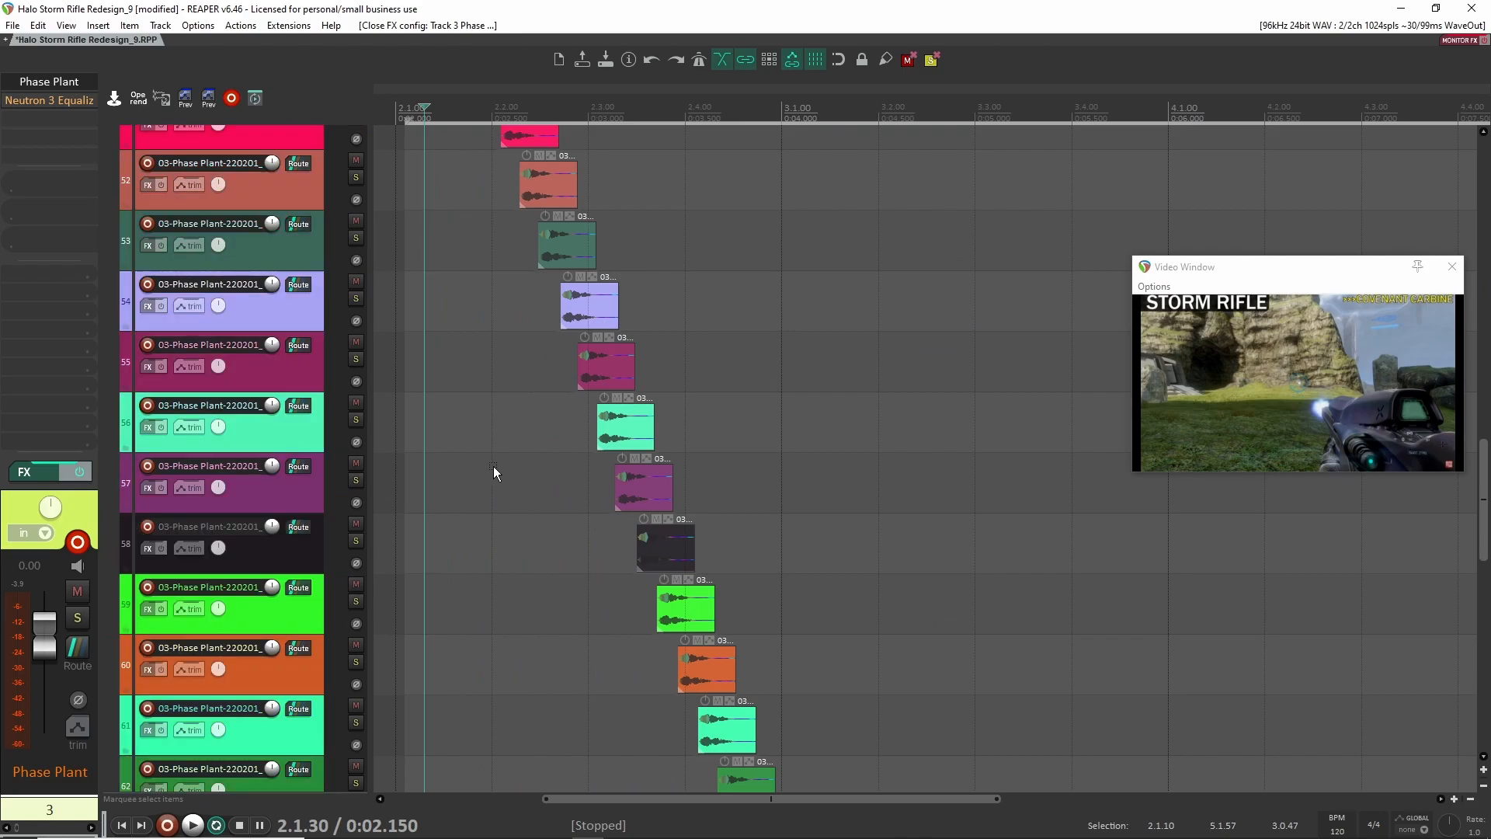
left_click(301, 306)
left_click(302, 251)
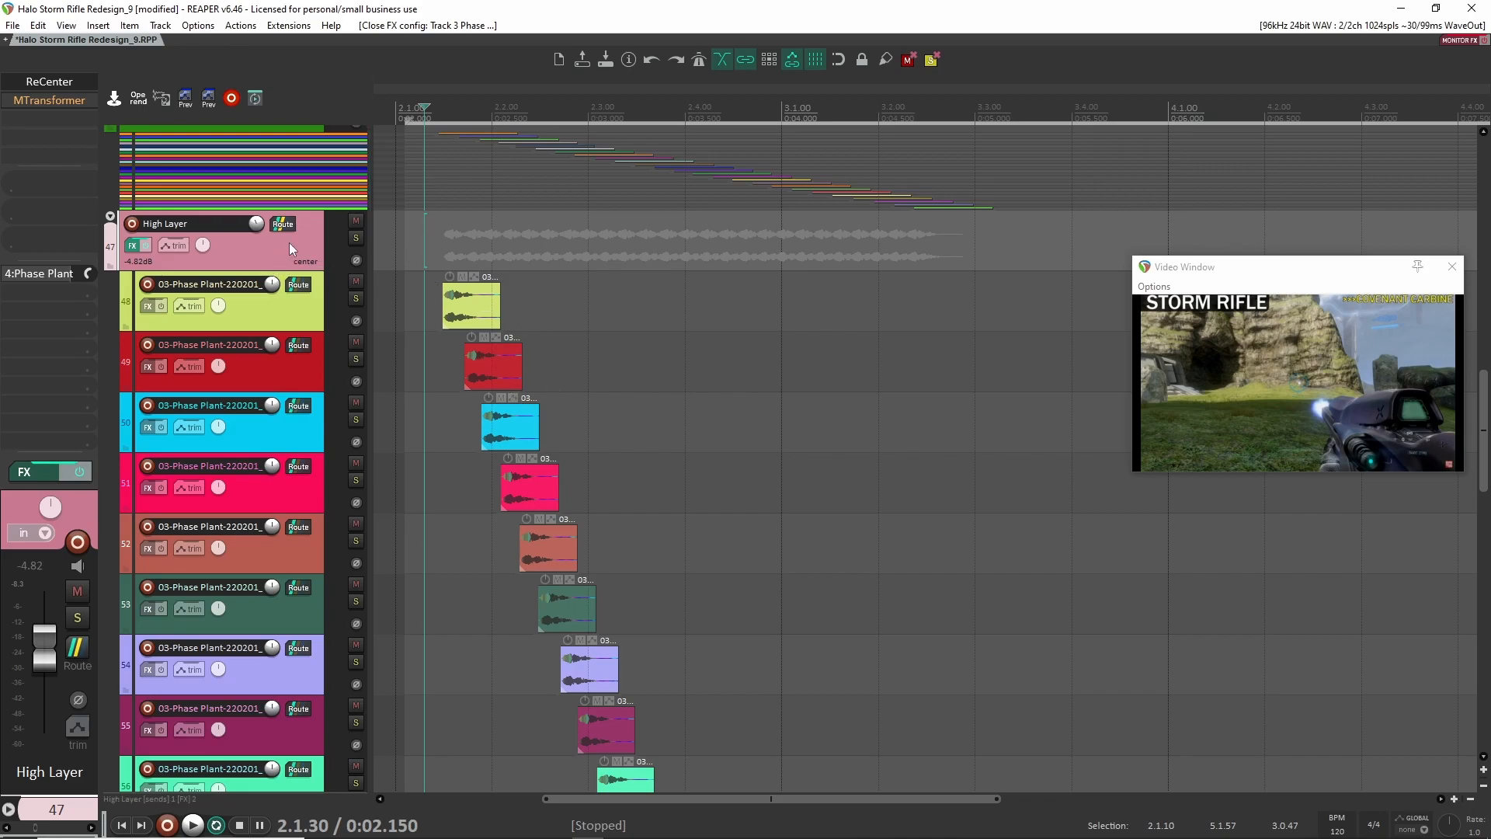
left_click(49, 86)
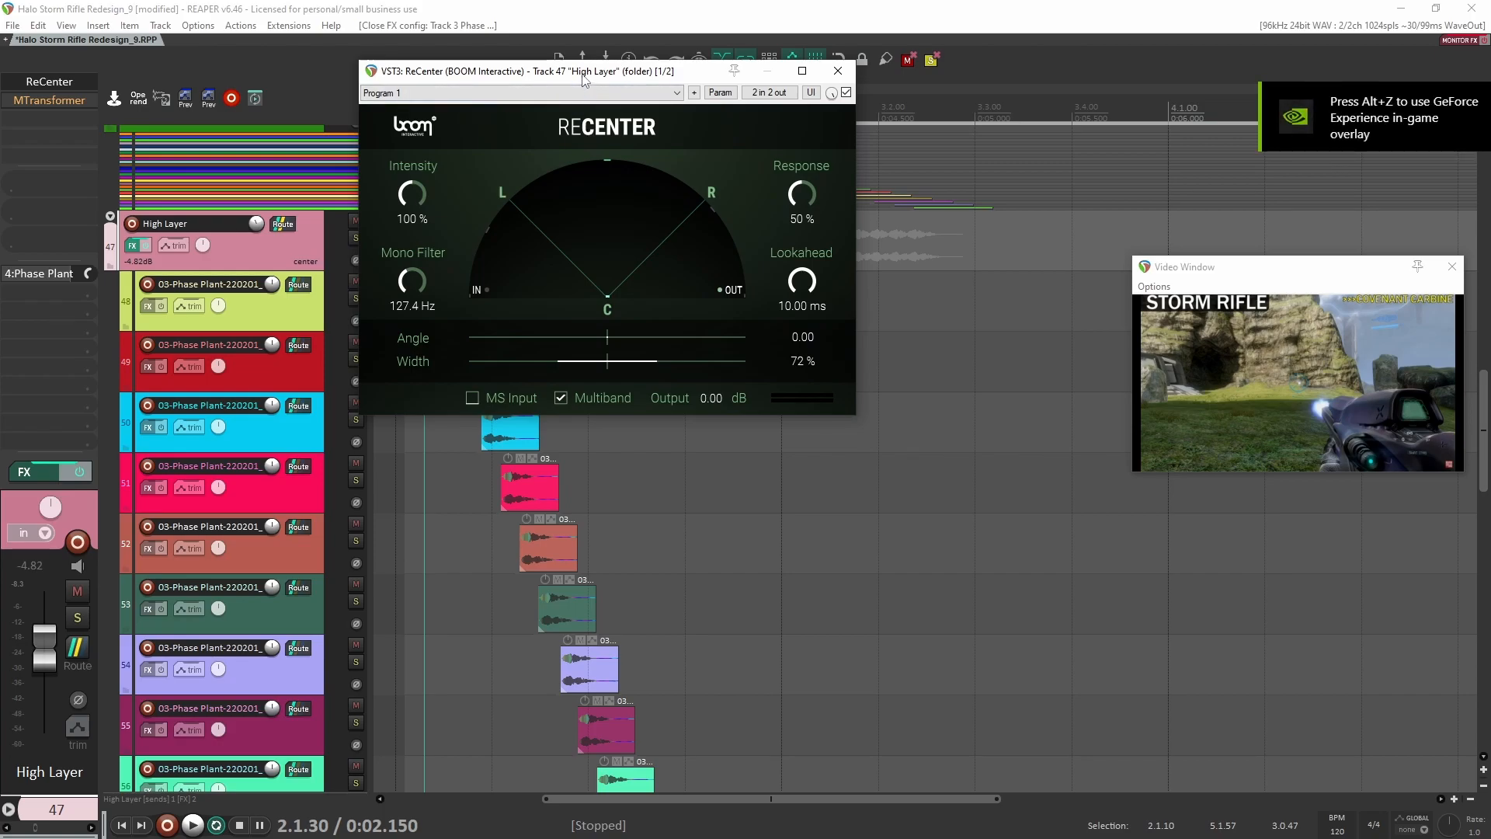
left_click_drag(606, 70, 779, 120)
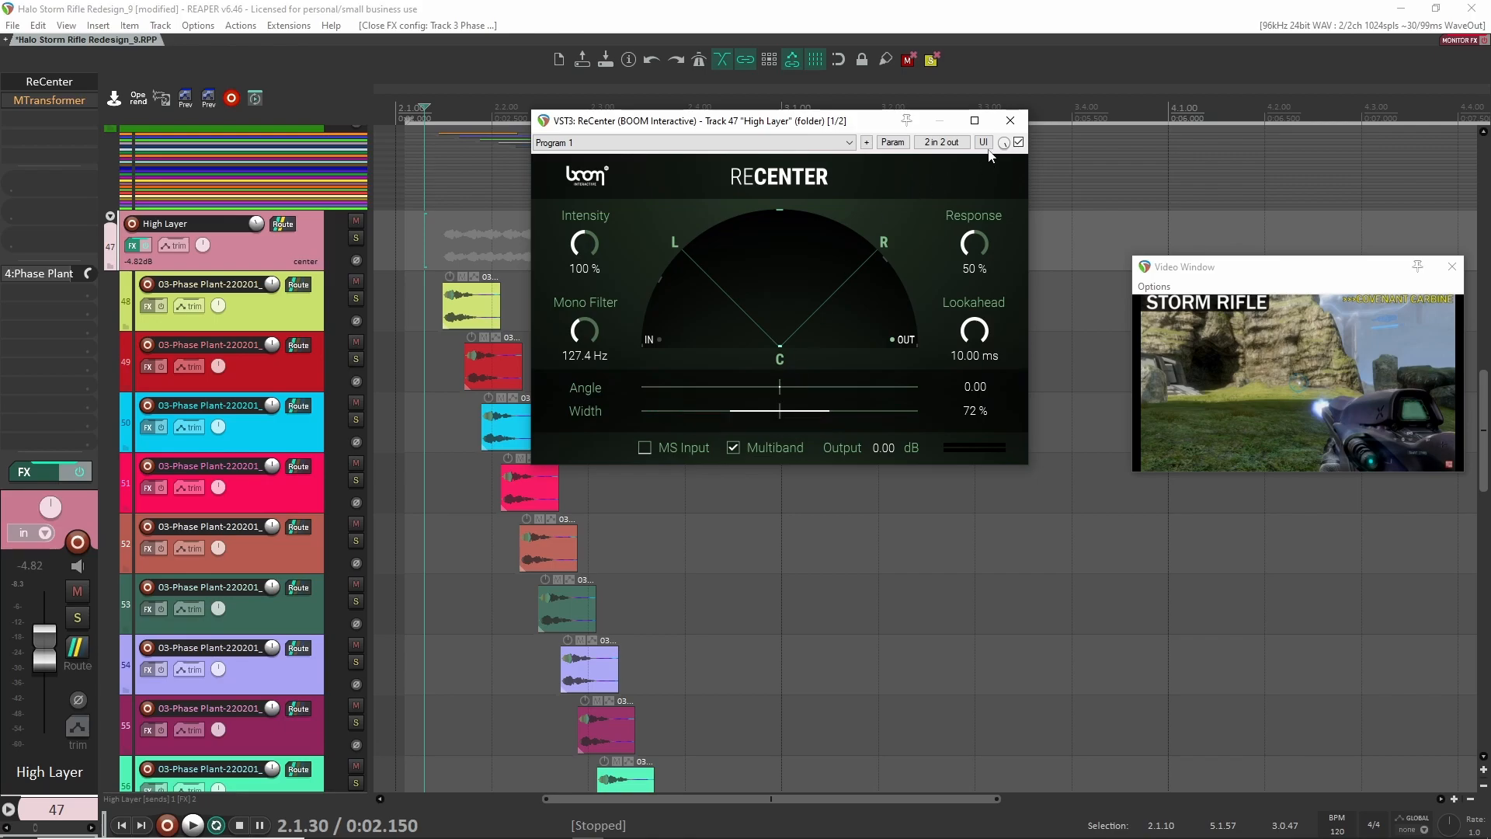
Solo the High Layer and compare its playback with ReCenter bypassed and enabled, leaving the effect enabled and closing its window
left_click(1019, 142)
left_click(357, 239)
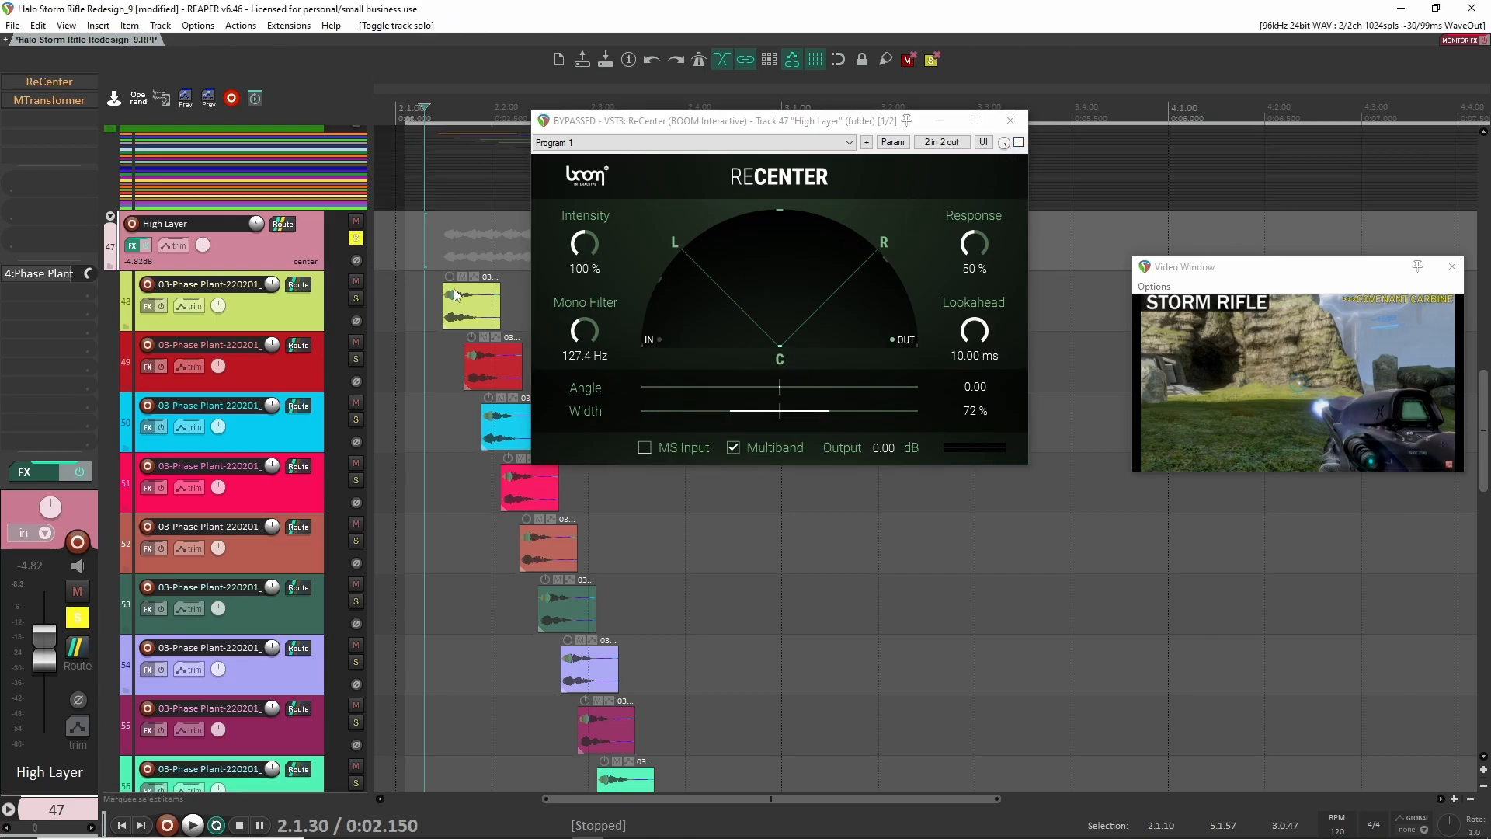
key("space")
key("space")
left_click(1019, 143)
left_click(1019, 143)
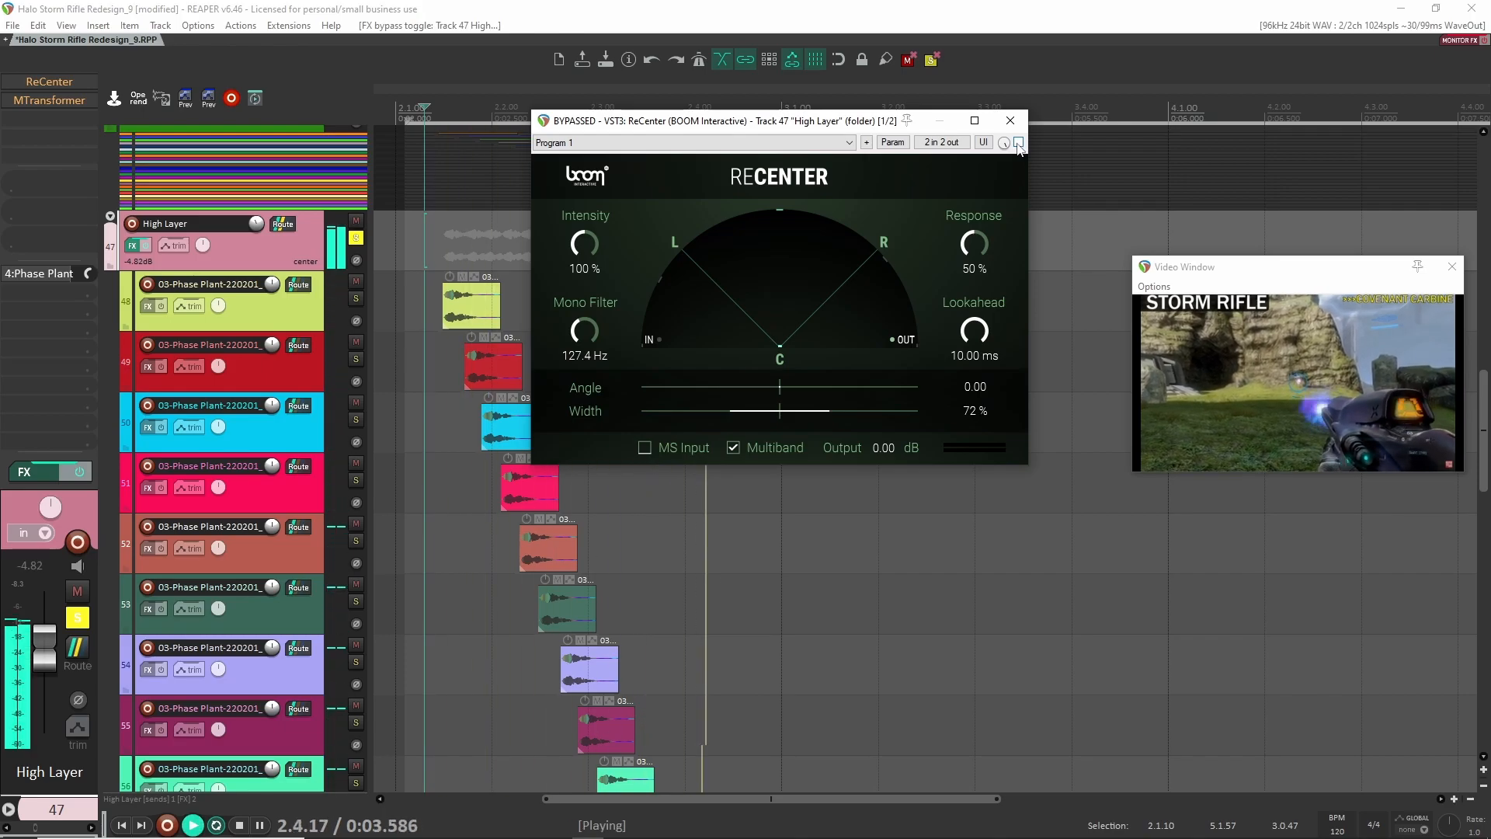
key("space")
left_click(1018, 143)
key("space")
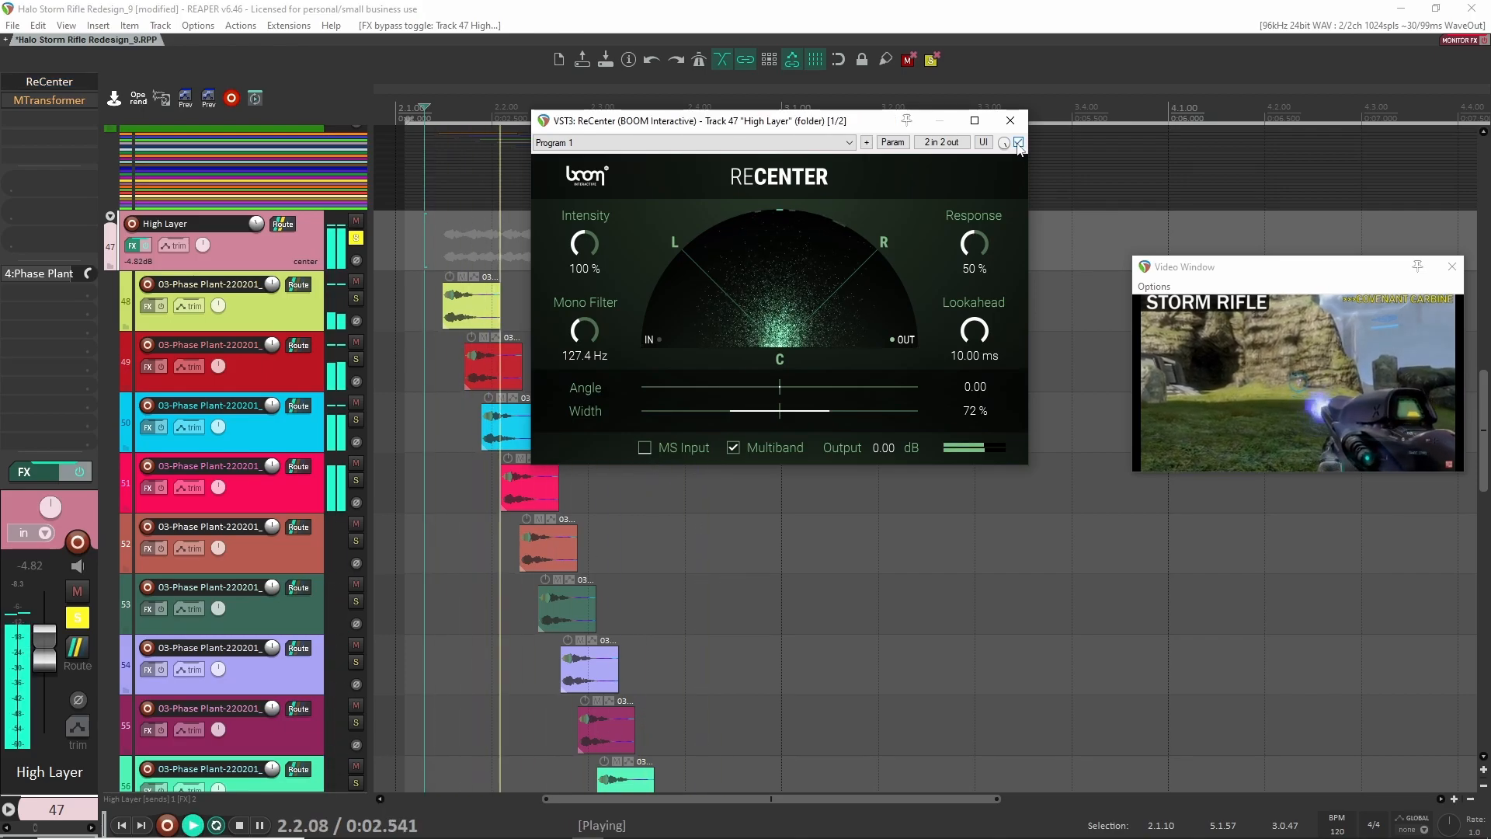
key("space")
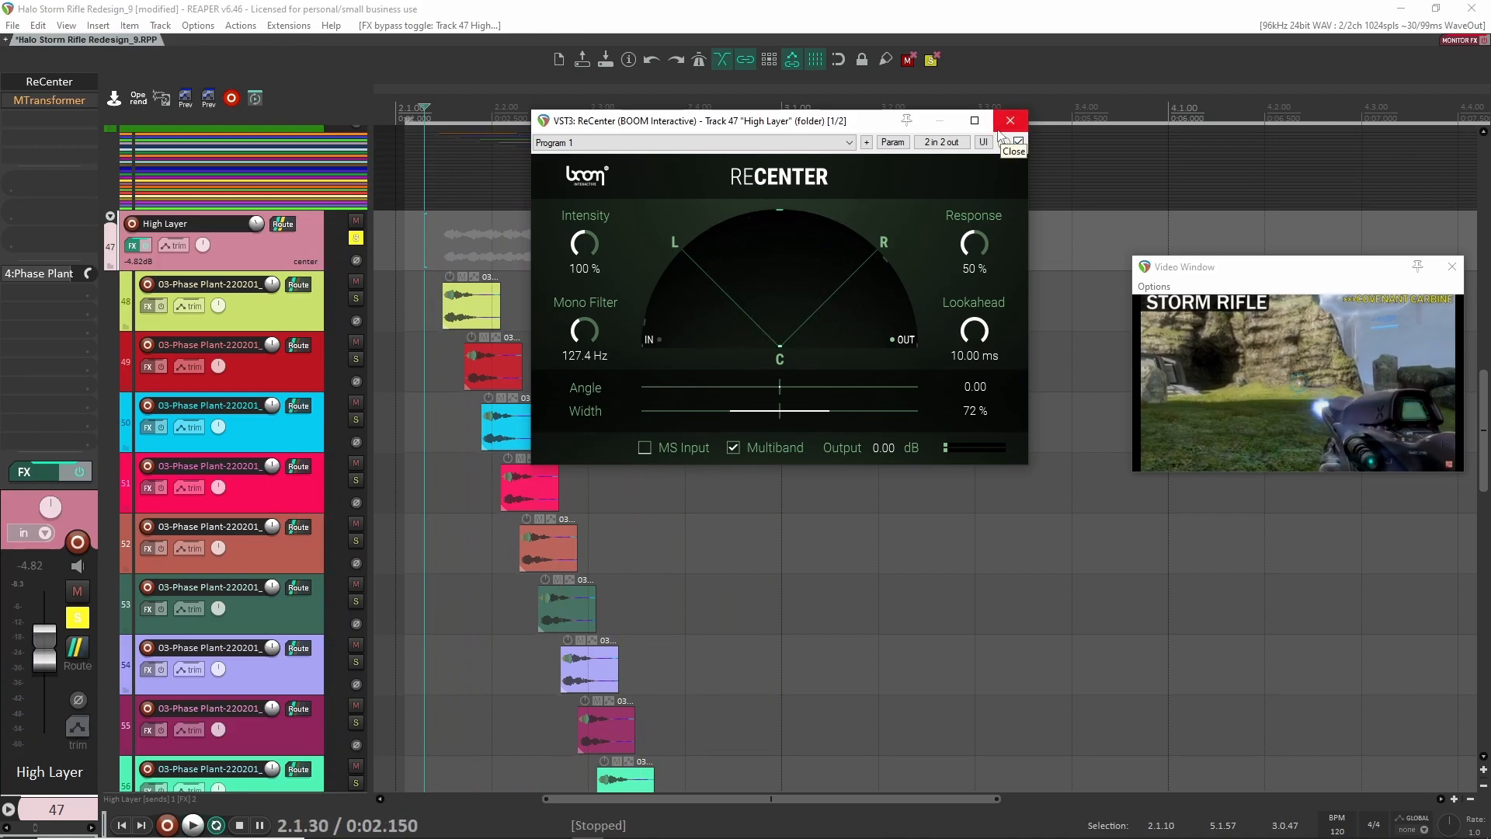
left_click(1010, 120)
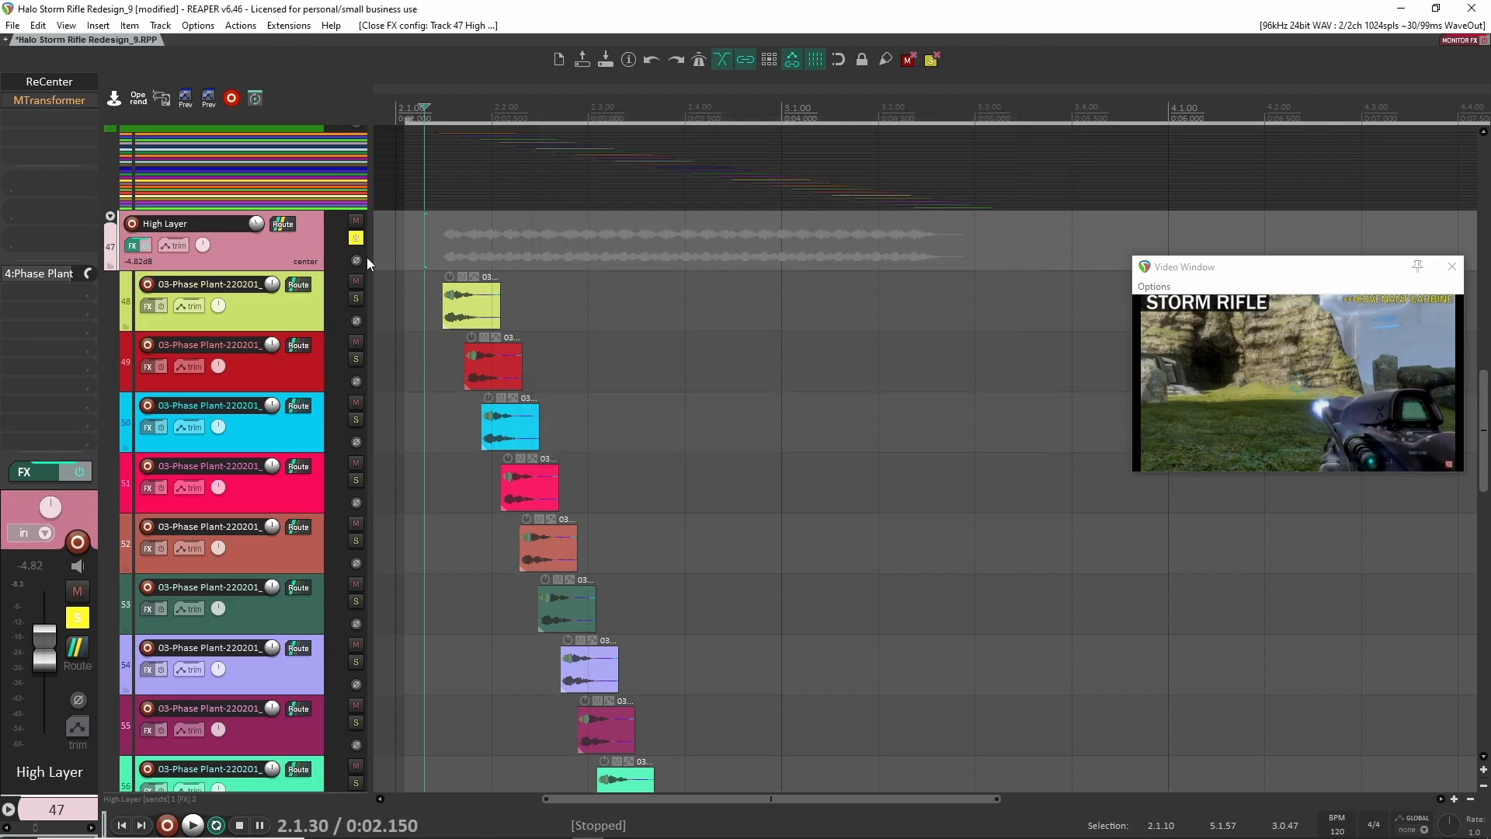
Turn off solo on the High Layer and collapse its child tracks to their most compact height
left_click(361, 244)
scroll(709, 572, "down", 10)
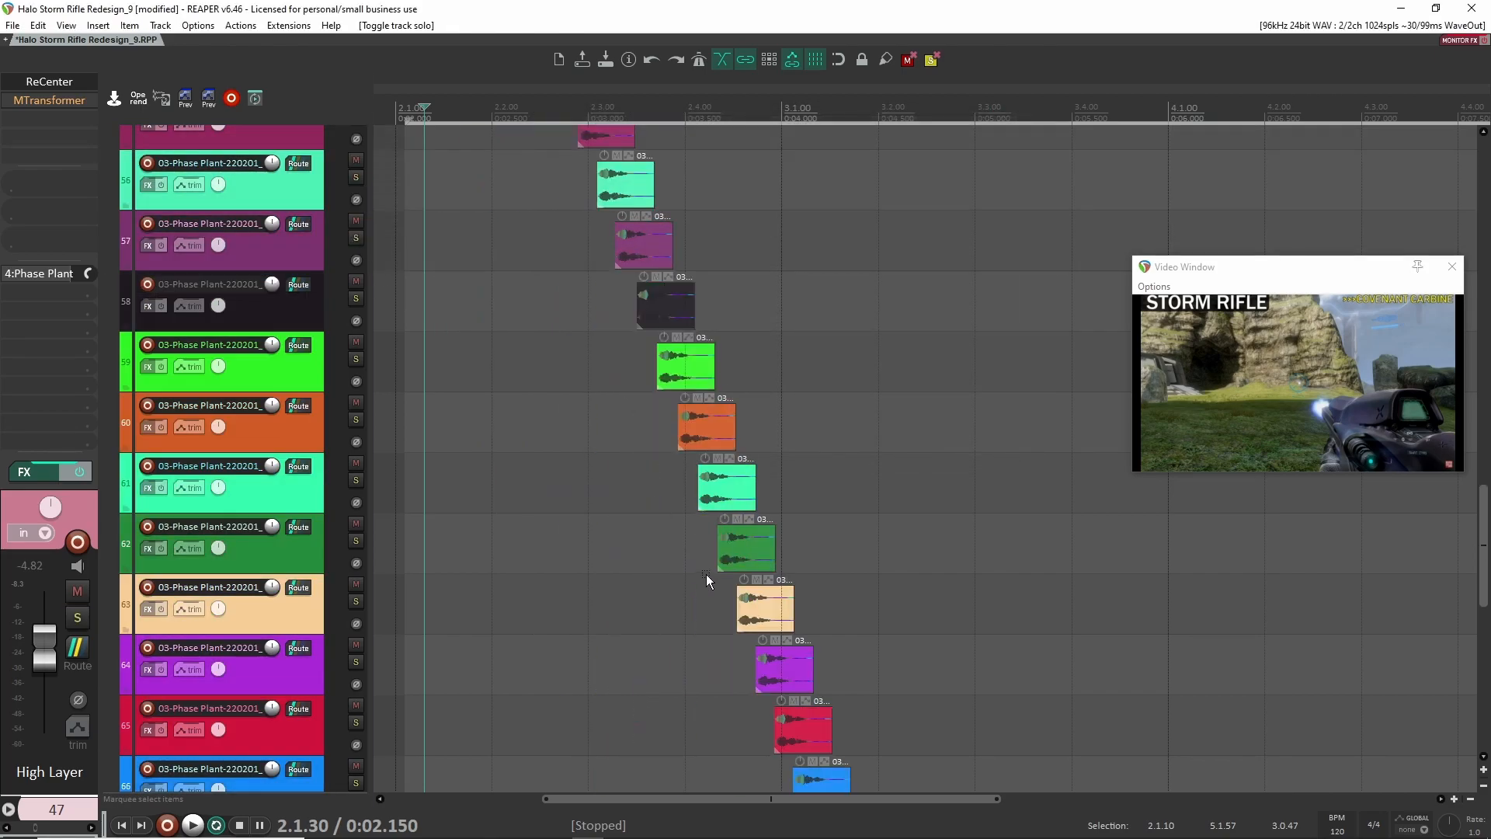
scroll(719, 585, "up", 4)
scroll(376, 492, "up", 5)
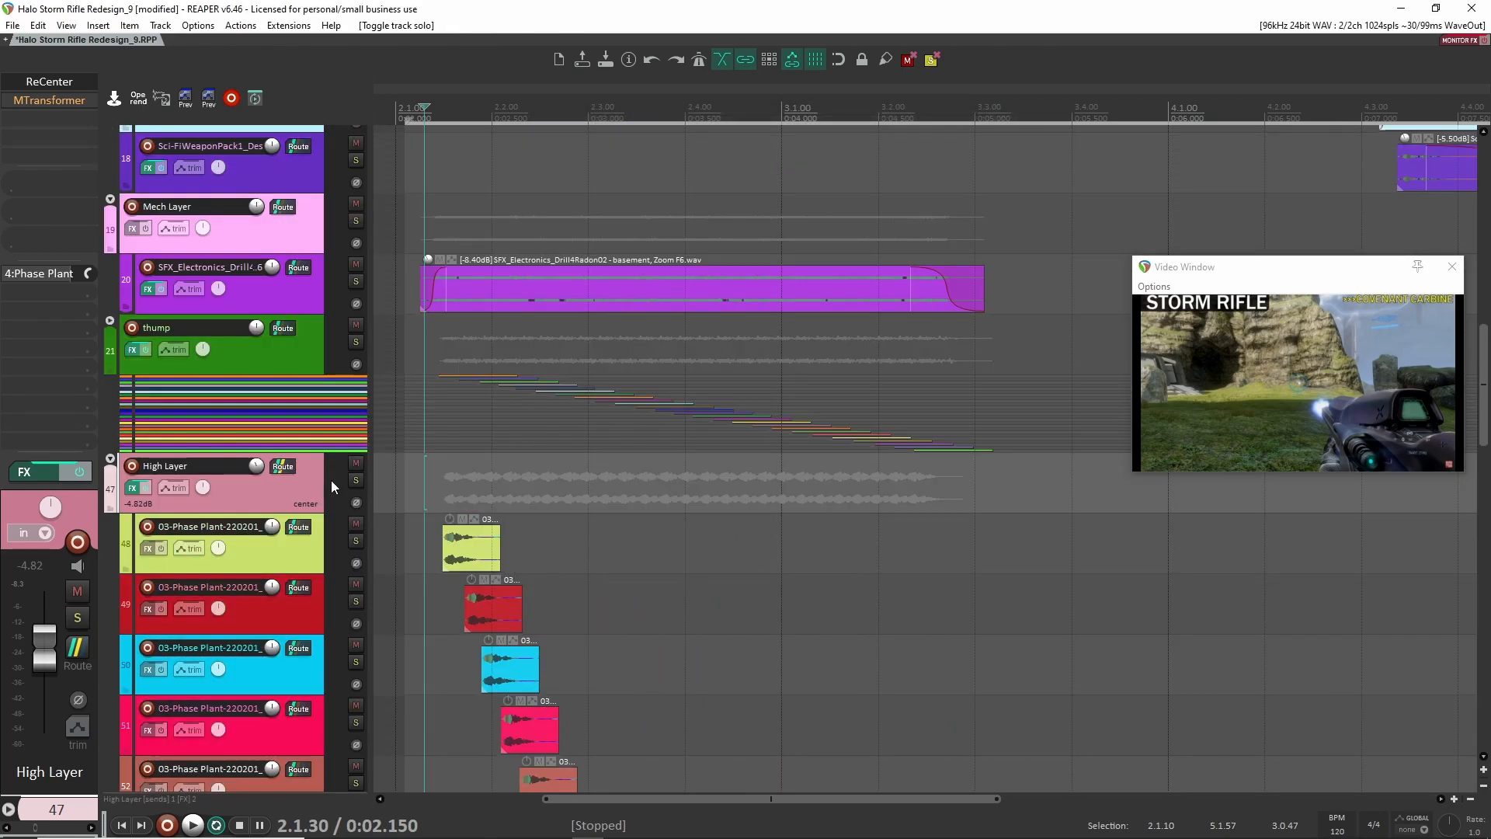
left_click(110, 460)
scroll(116, 505, "up", 4)
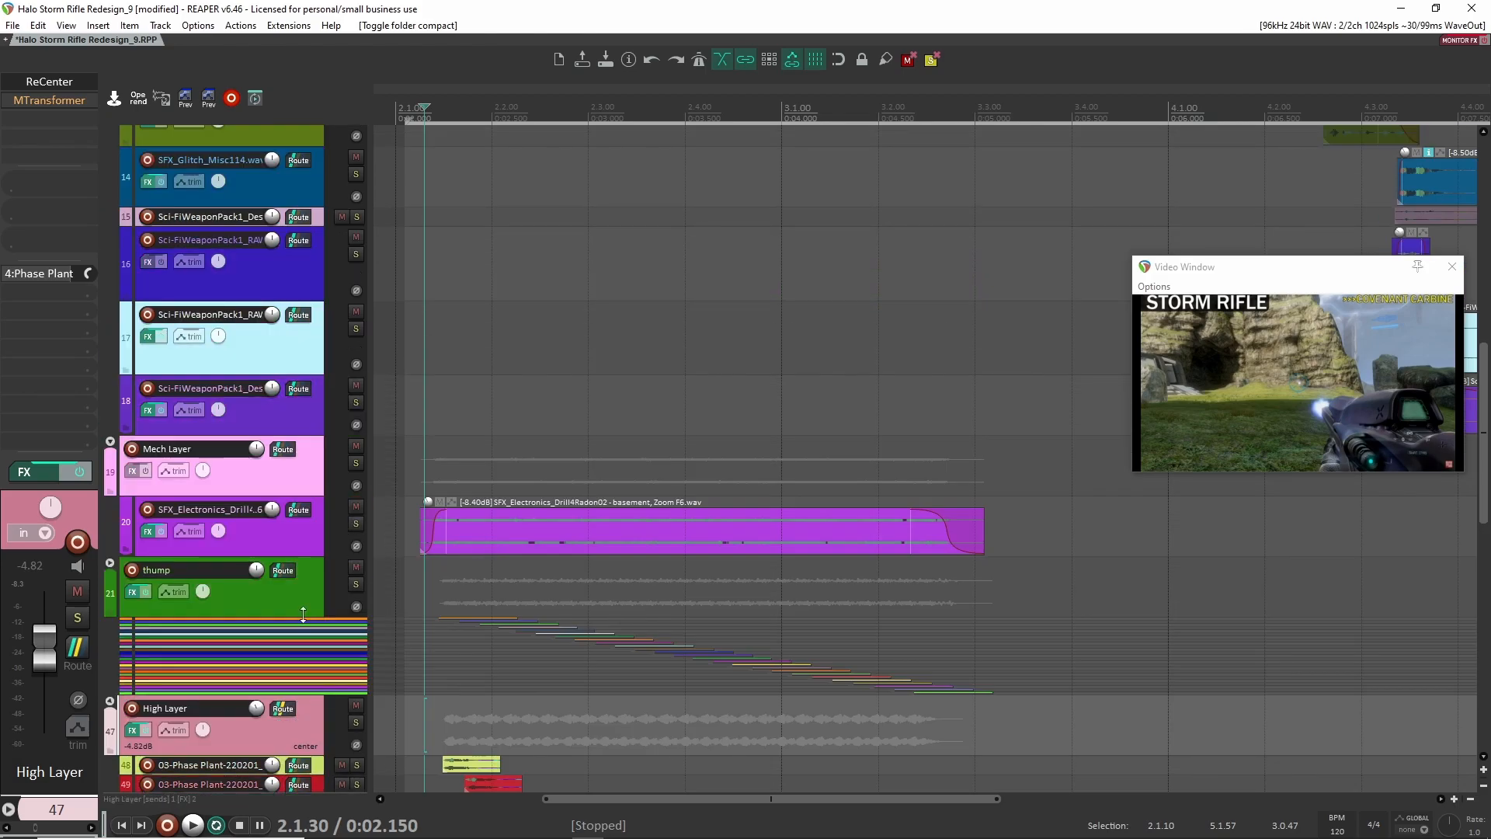
scroll(123, 585, "down", 2)
left_click(110, 581)
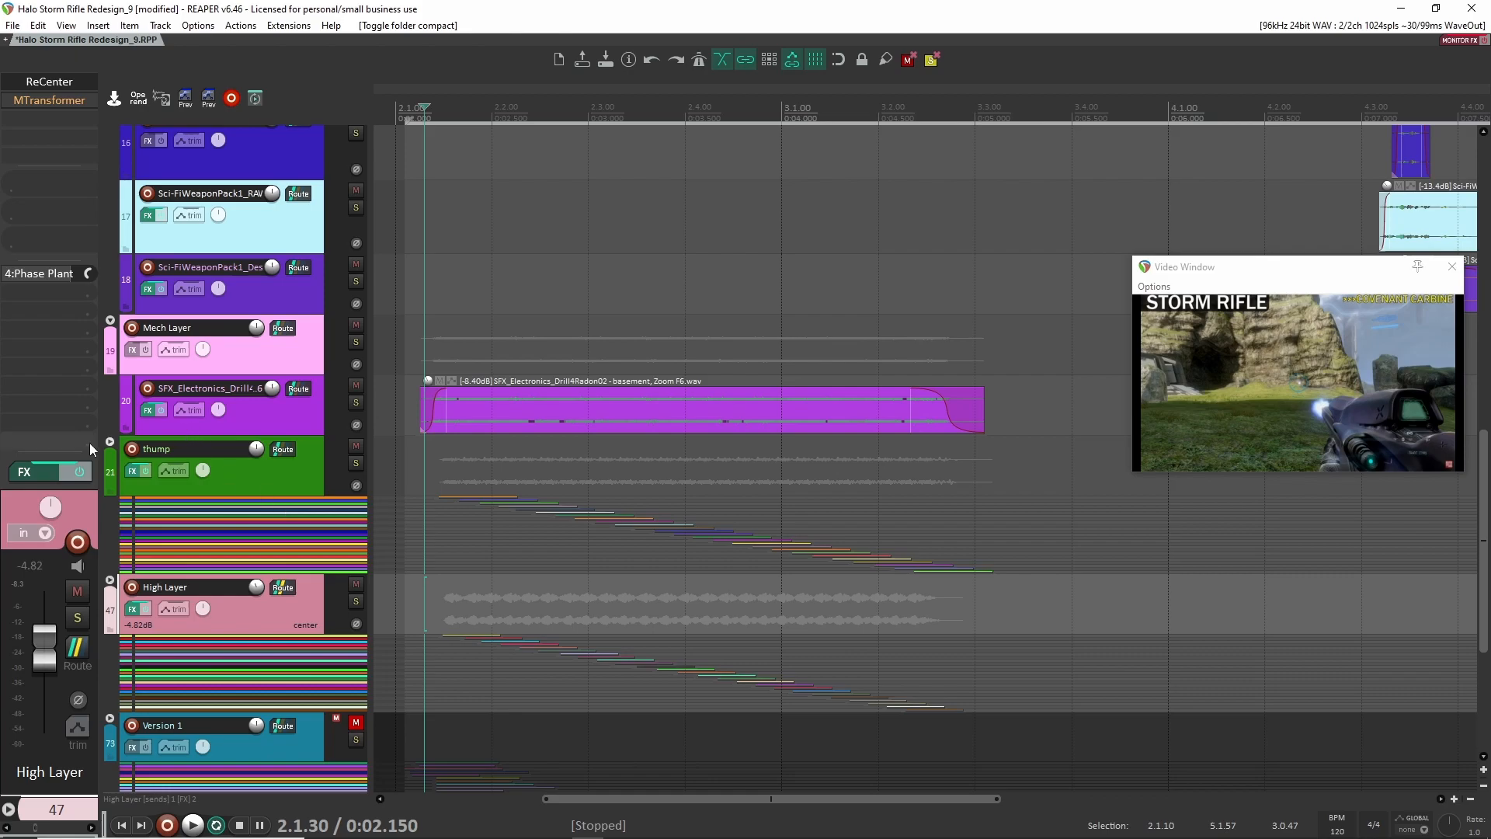
Solo the thump layer, expand its child tracks and play a short passage of it
left_click(356, 463)
left_click(110, 441)
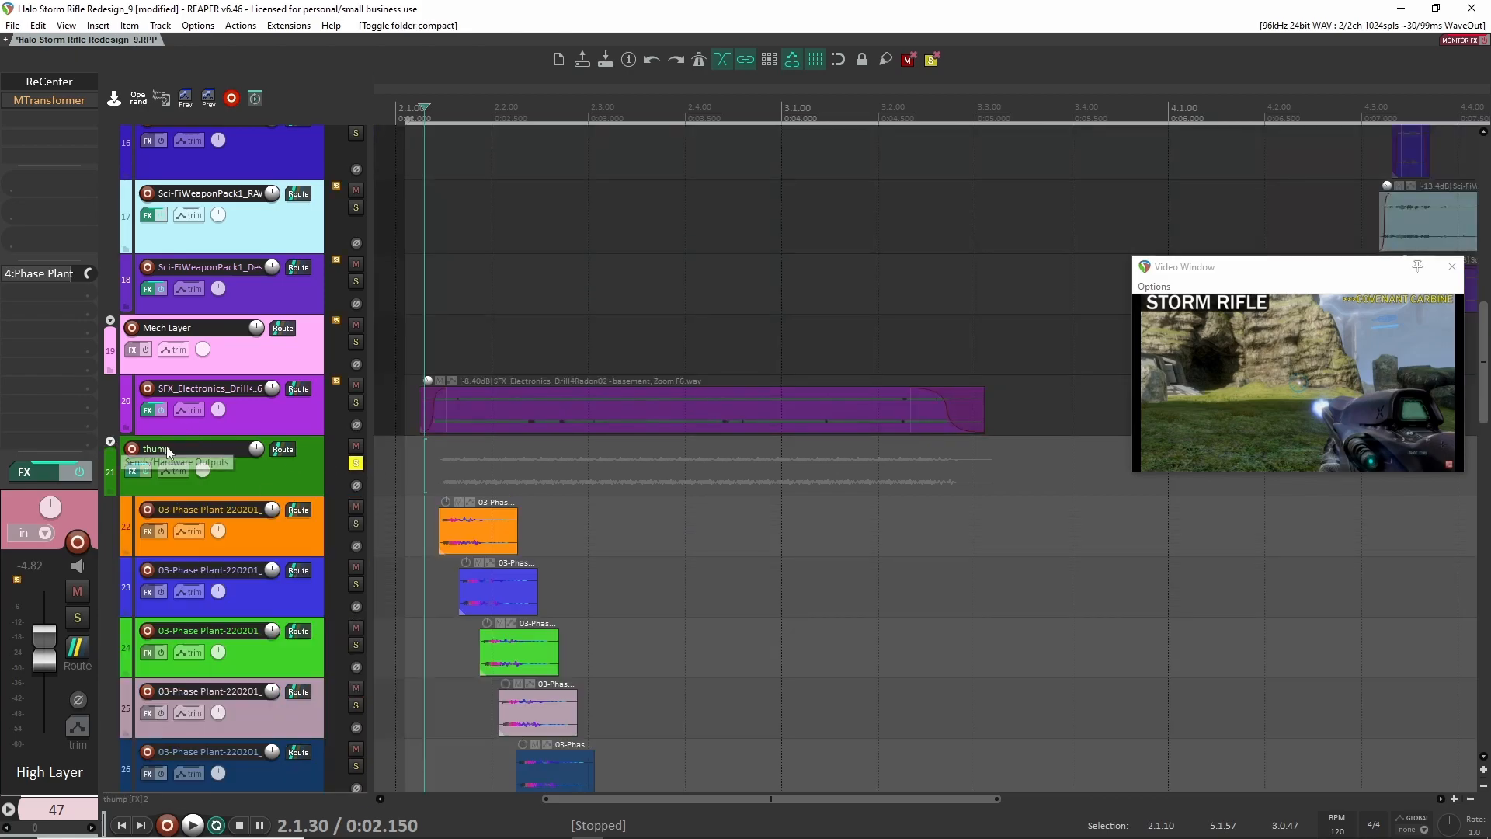
scroll(445, 498, "down", 2)
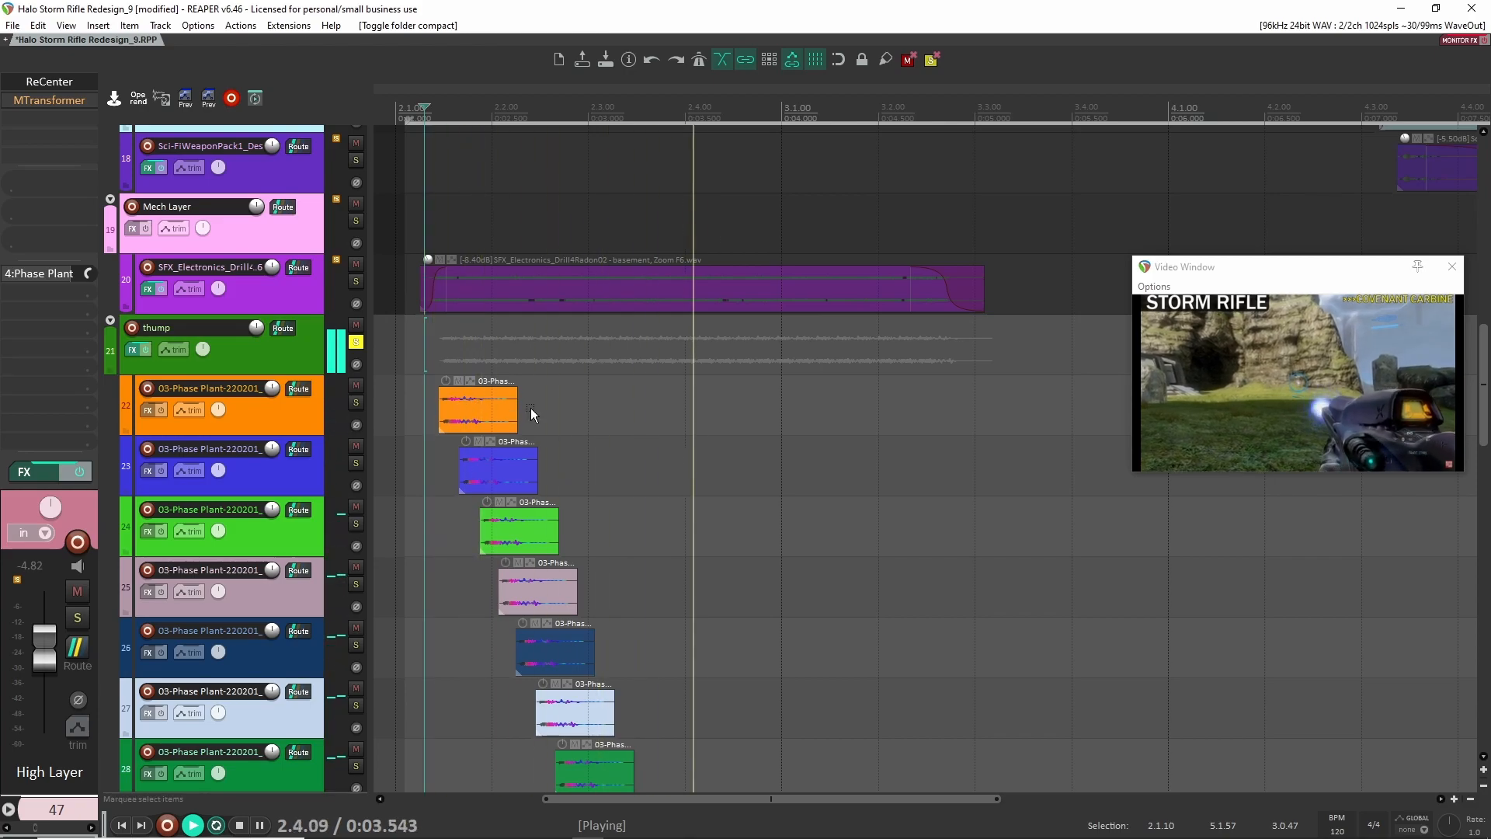
key("space")
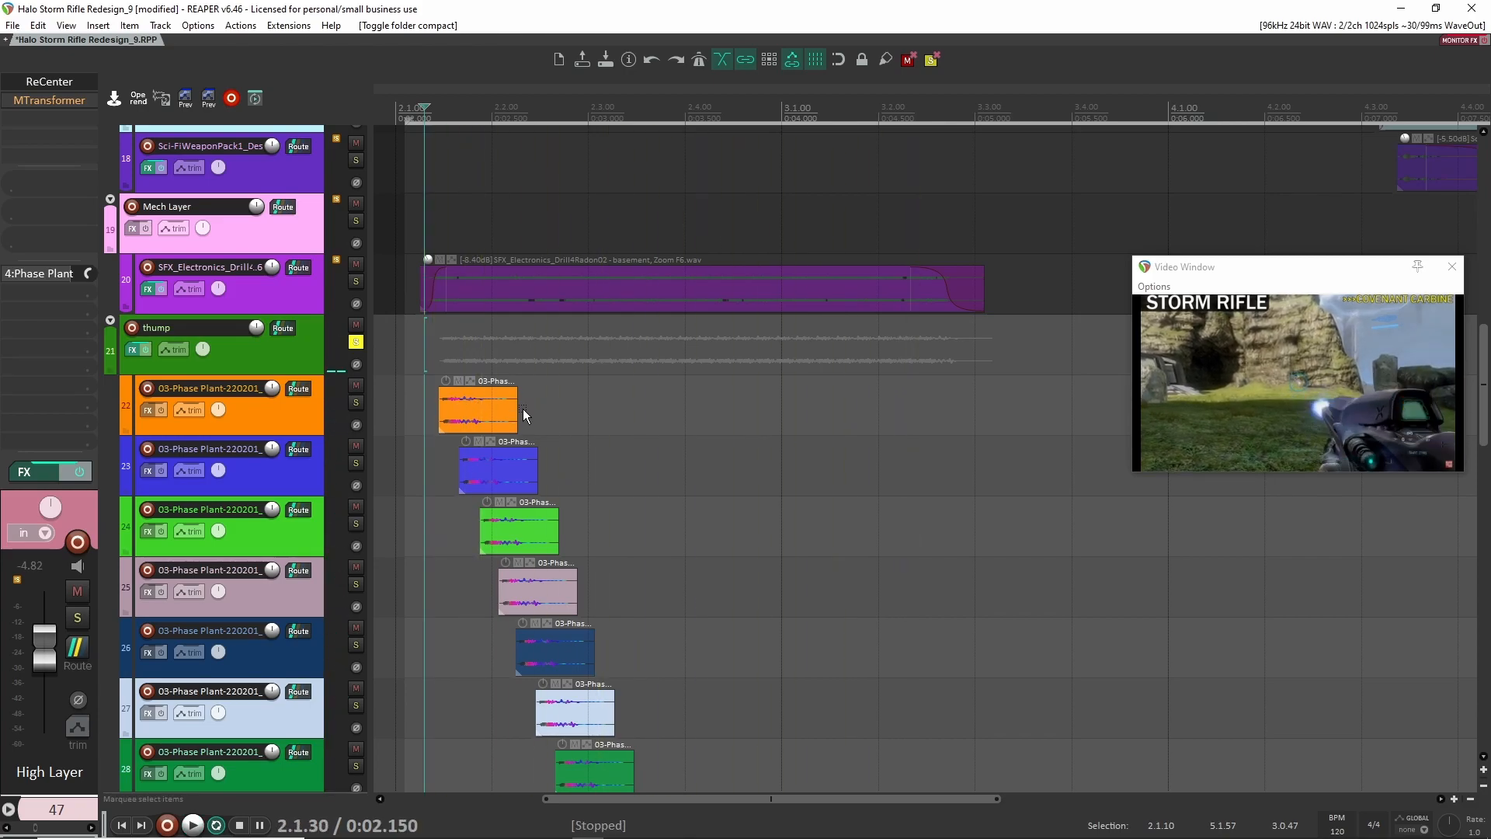
Look over the HaloStormRifleRedesign_DAW track and the staggered Phase Plant clips inside the thump layer
scroll(520, 432, "up", 3)
scroll(514, 435, "up", 10)
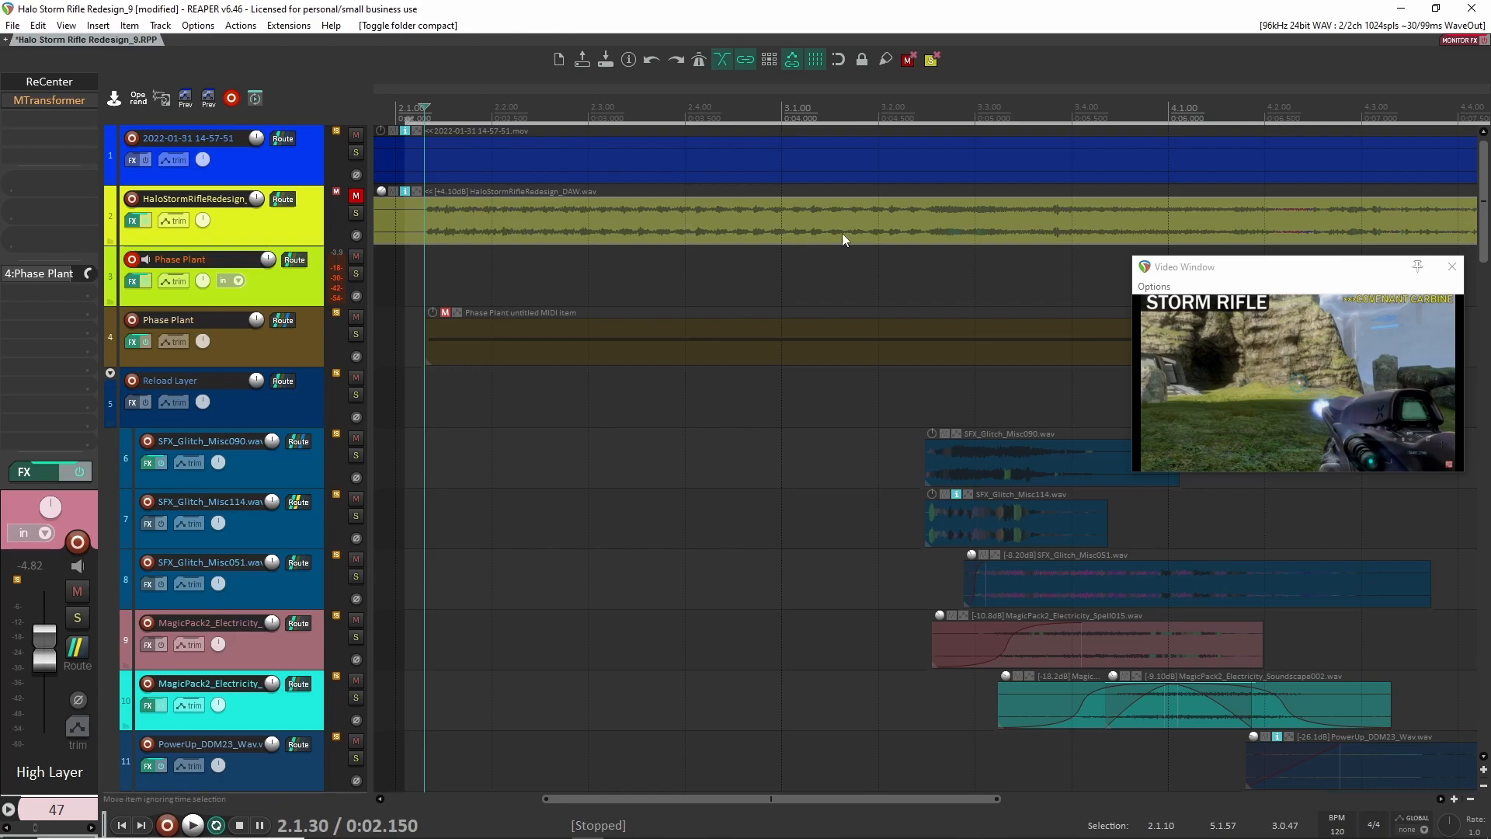
scroll(683, 487, "down", 14)
scroll(679, 491, "up", 2)
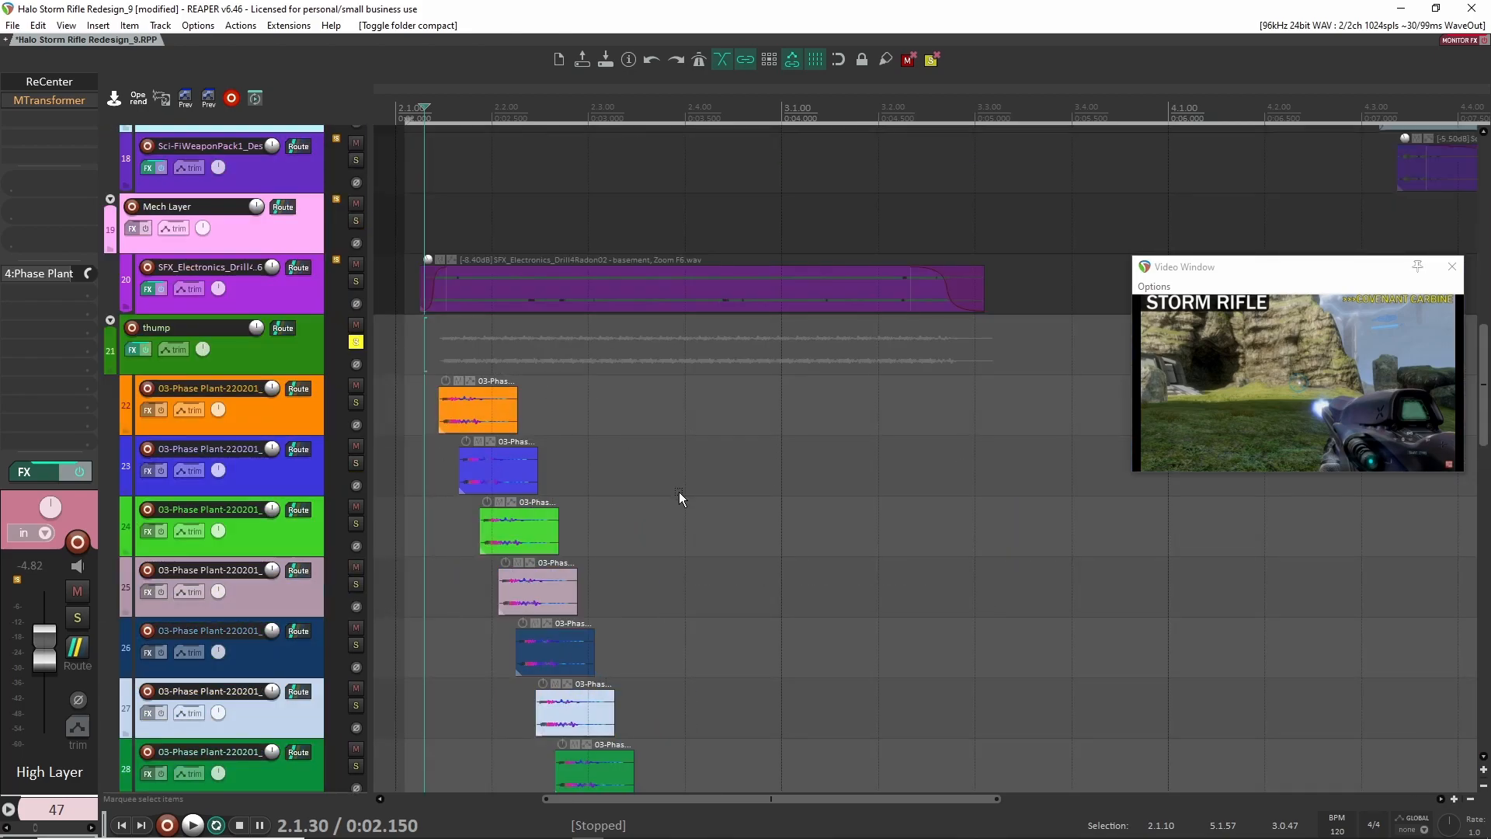
scroll(594, 484, "down", 2)
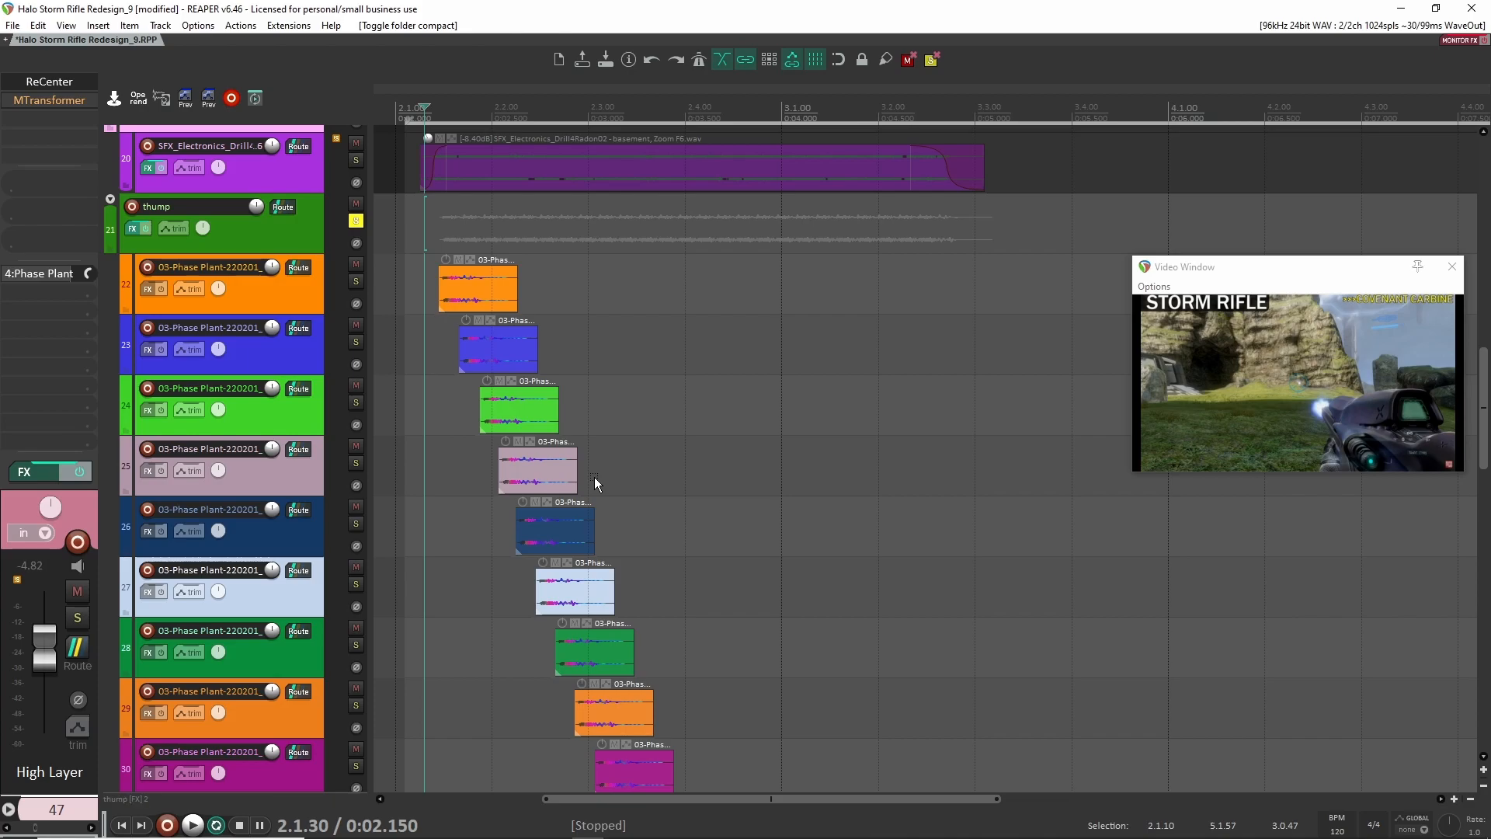
scroll(595, 476, "down", 10)
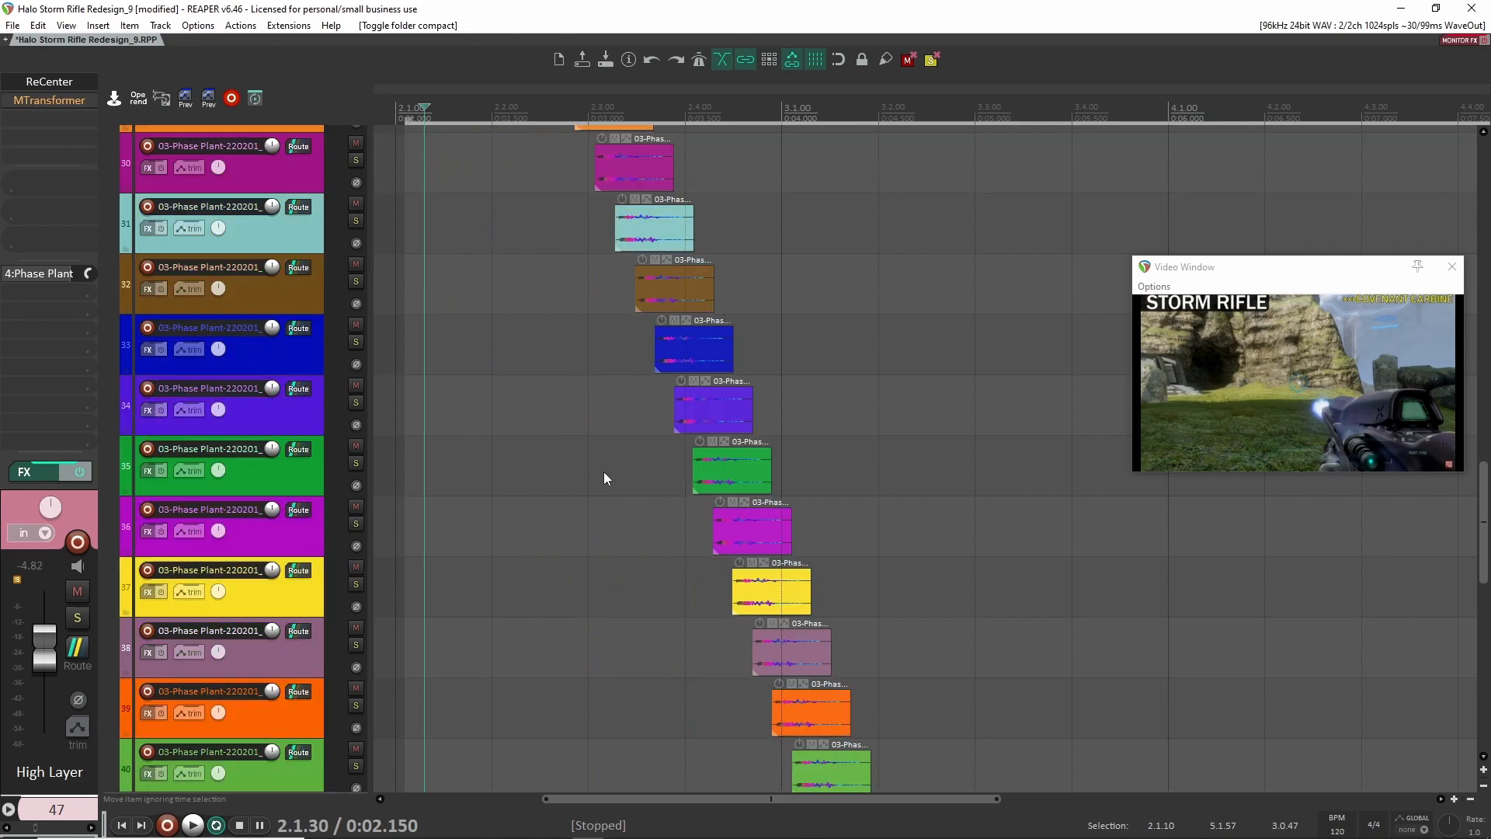
Bypass Manipulator and kHs Gain on the thump layer and play a short passage without them
scroll(604, 472, "up", 14)
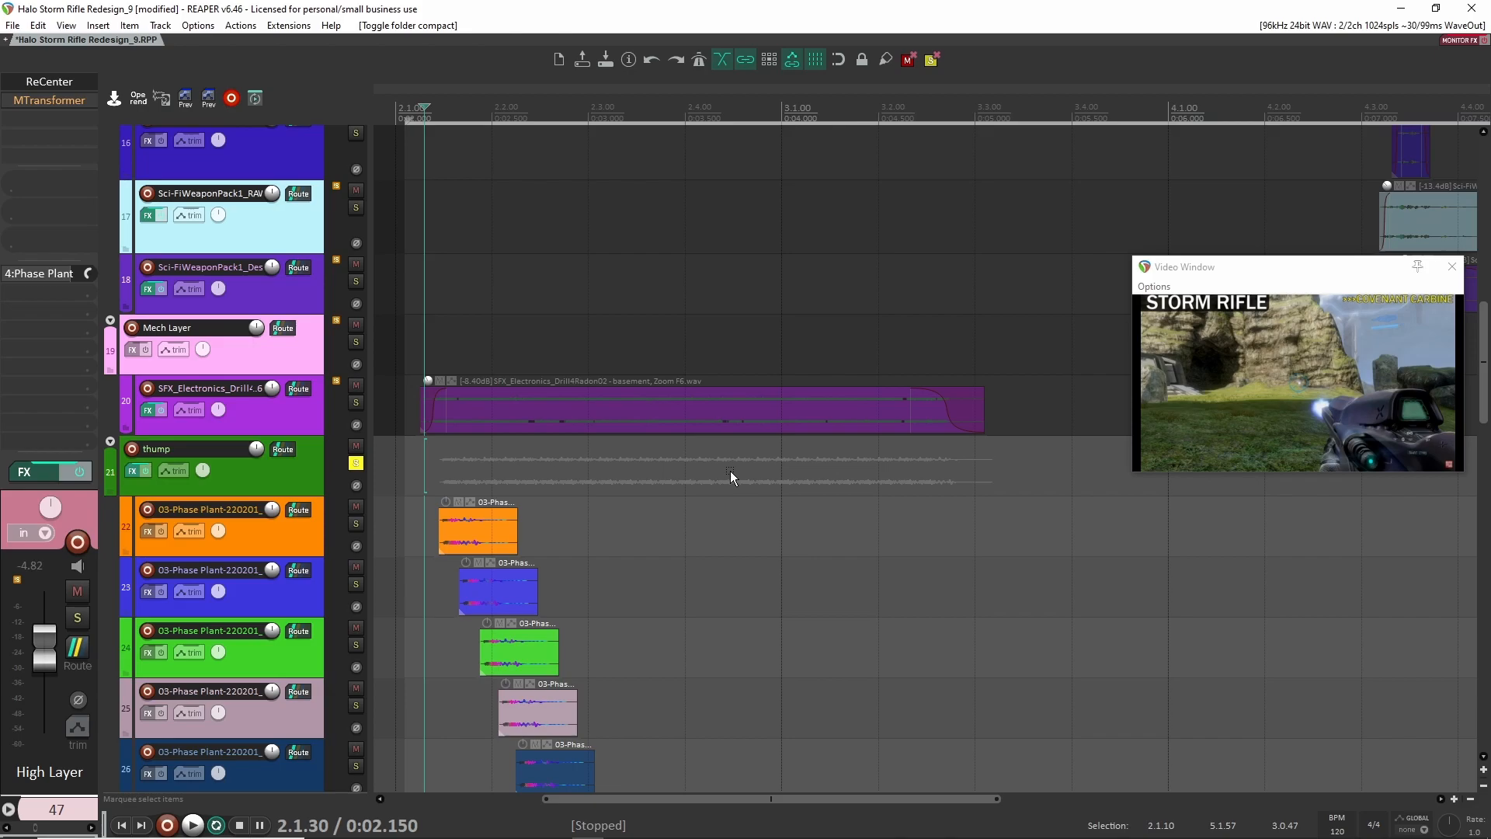
left_click(302, 475)
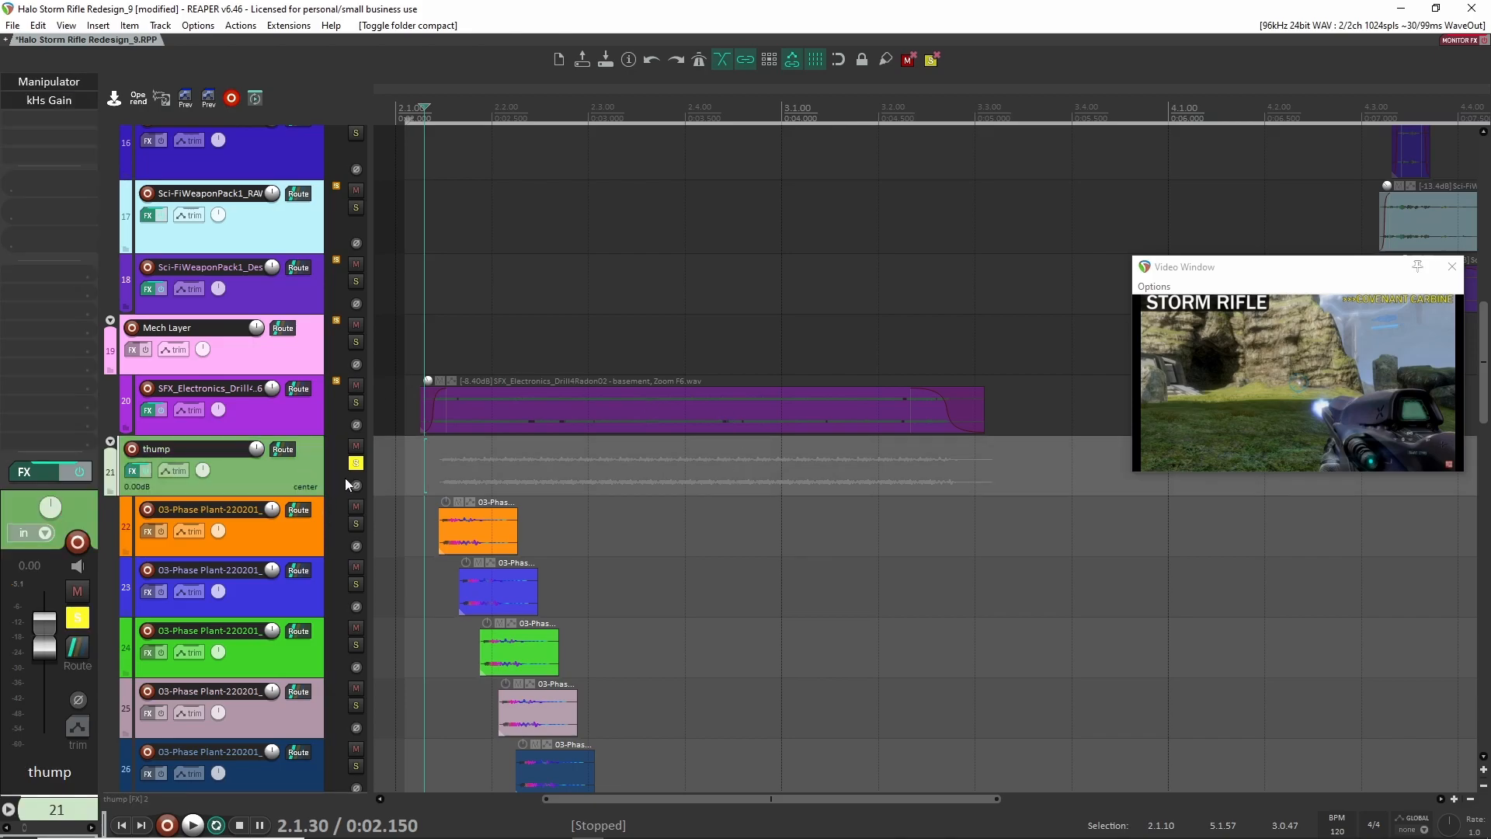
left_click(48, 81, "shift")
left_click(54, 98, "shift")
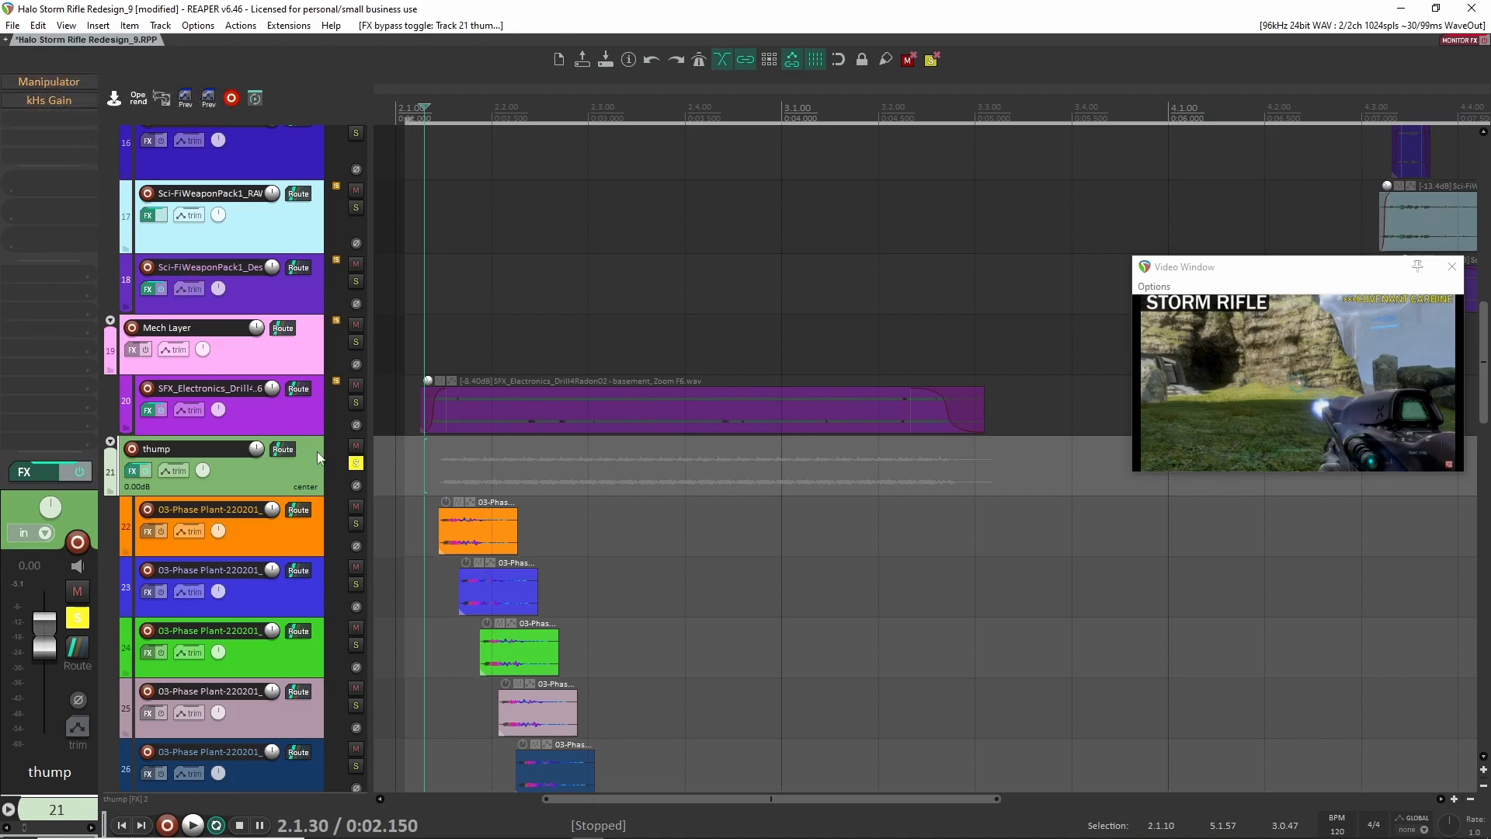
left_click(315, 532)
left_click(297, 472)
key("space")
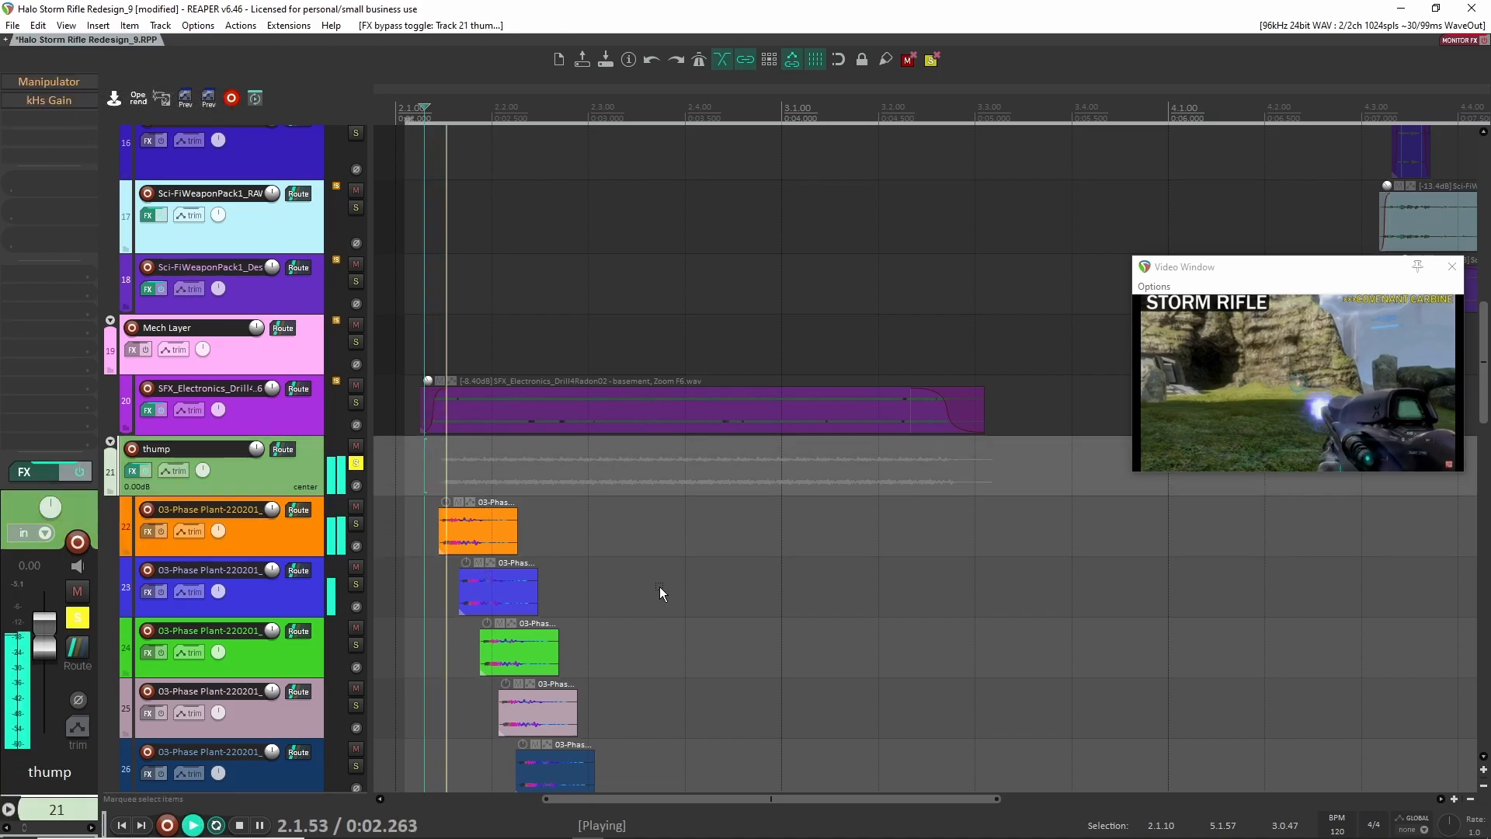
key("space")
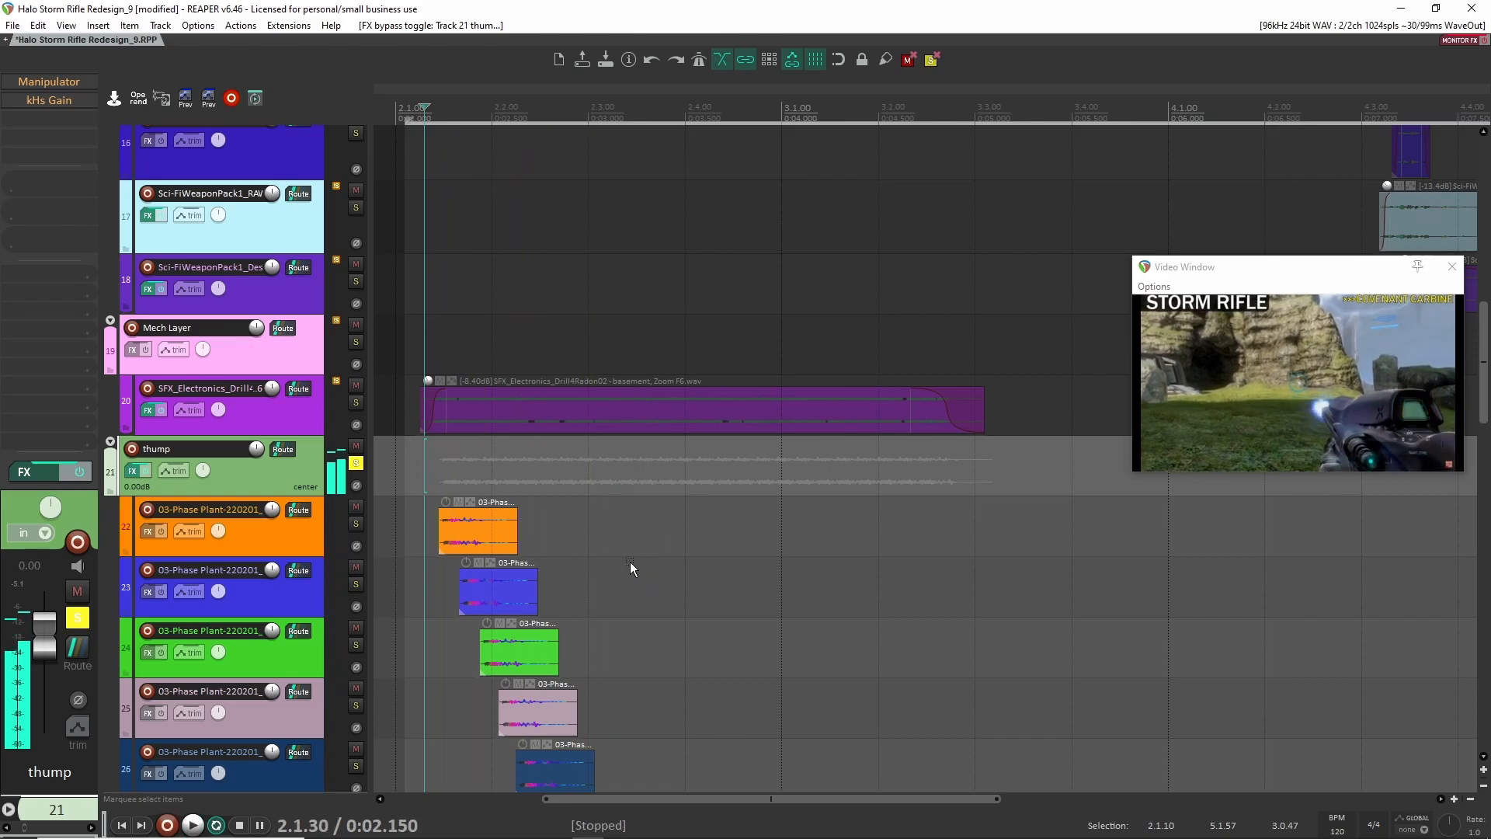
Open the Phase Plant synth on the unsoloed Phase Plant source track and move its sample's start point earlier
scroll(614, 551, "up", 8)
scroll(595, 550, "up", 4)
left_click(254, 276)
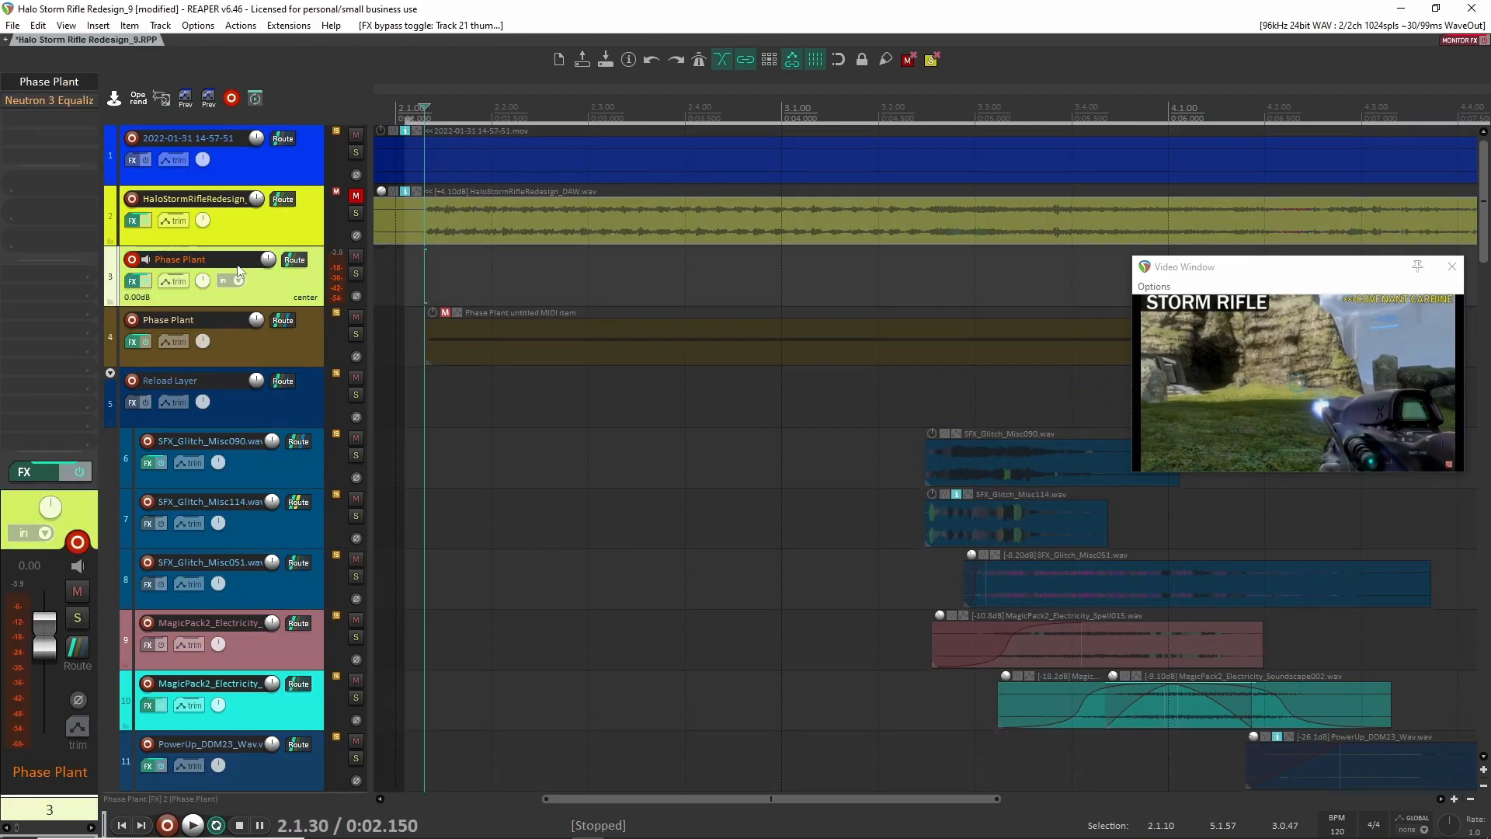
left_click(57, 83)
left_click_drag(646, 331, 503, 328)
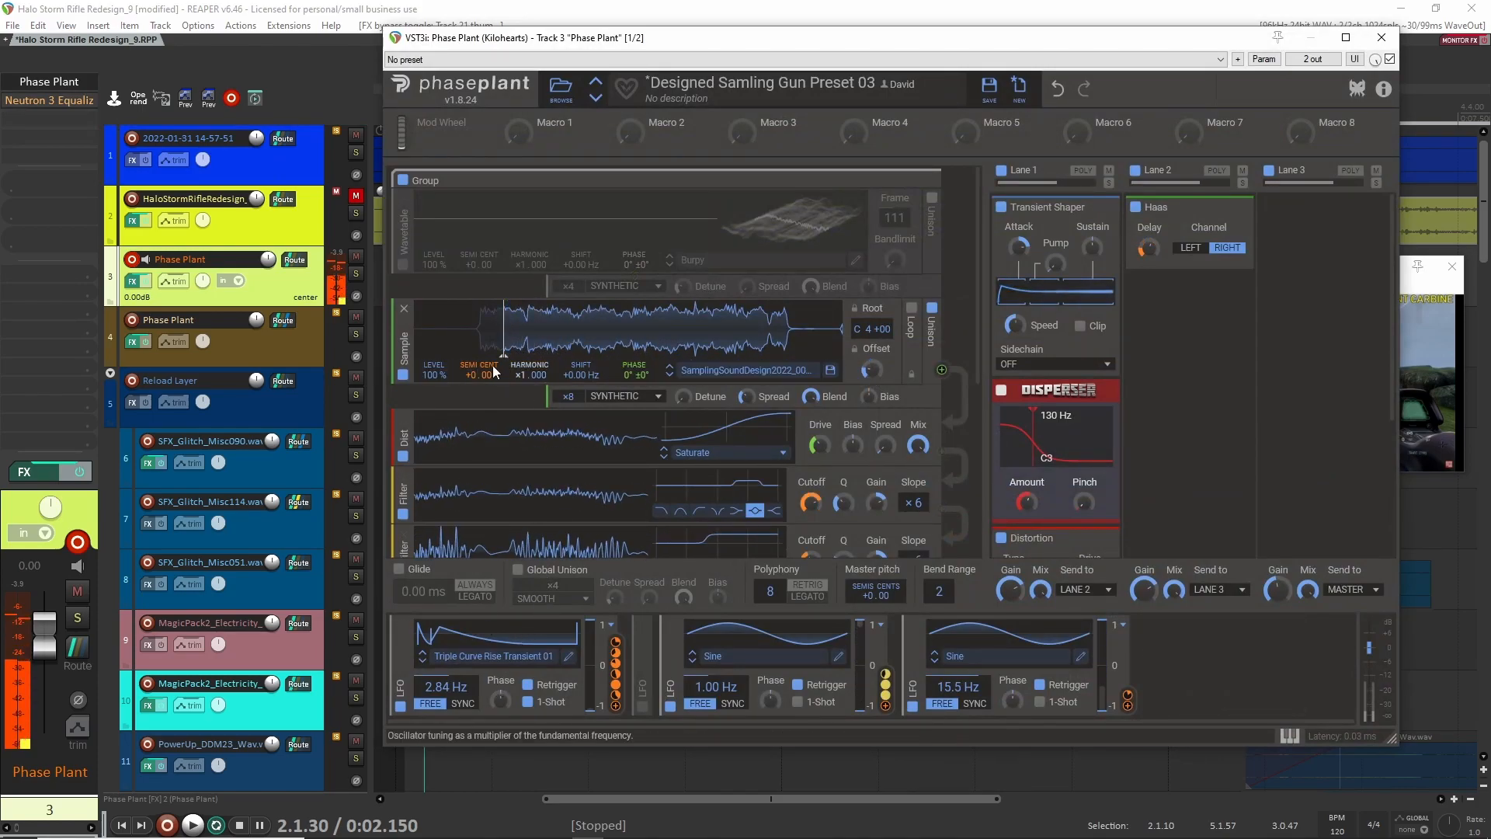
Turn off solo on the thump layer and solo the Phase Plant source track instead
scroll(320, 612, "down", 8)
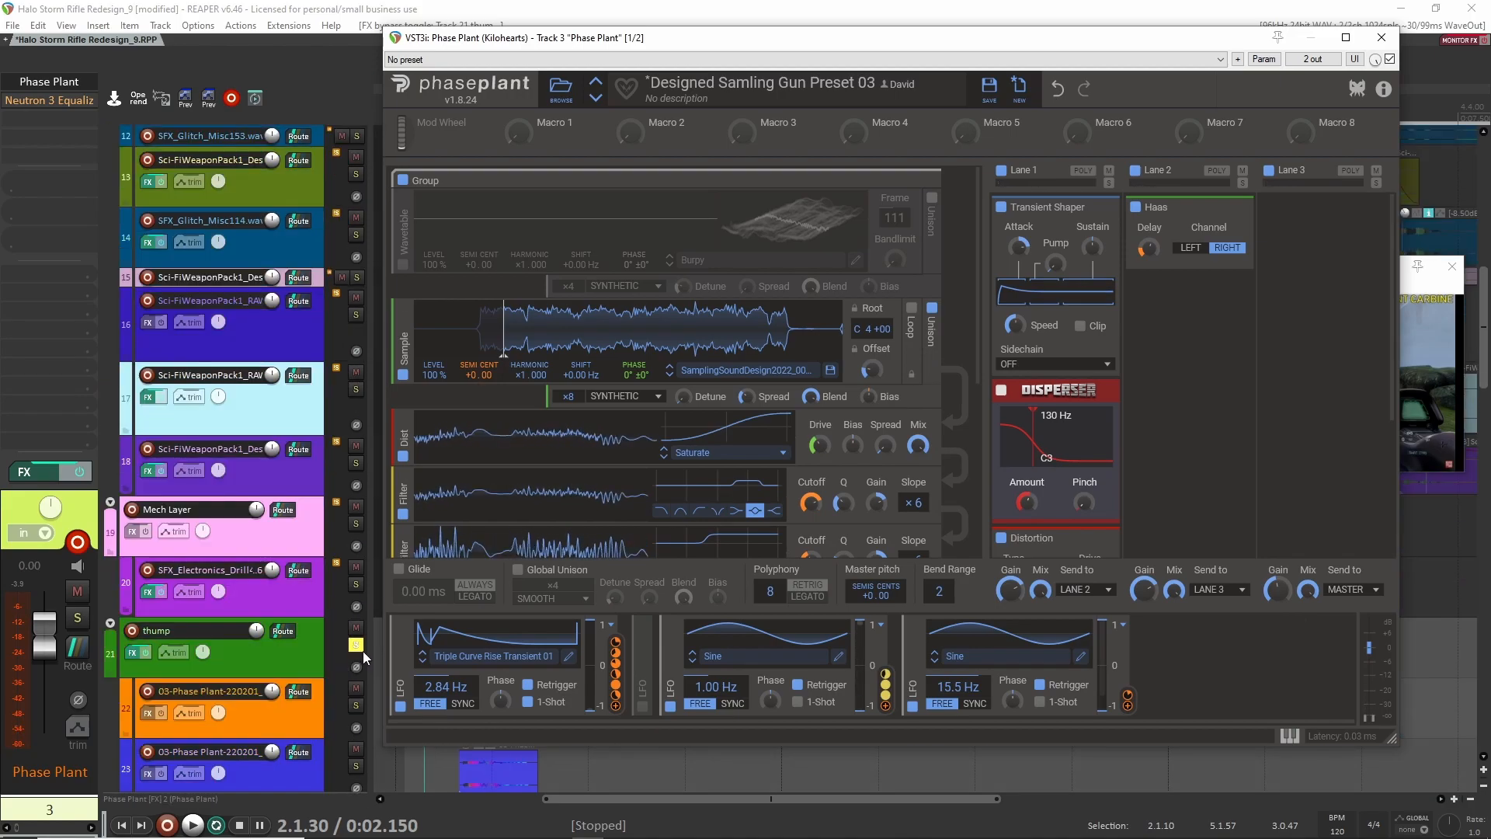
scroll(314, 634, "up", 8)
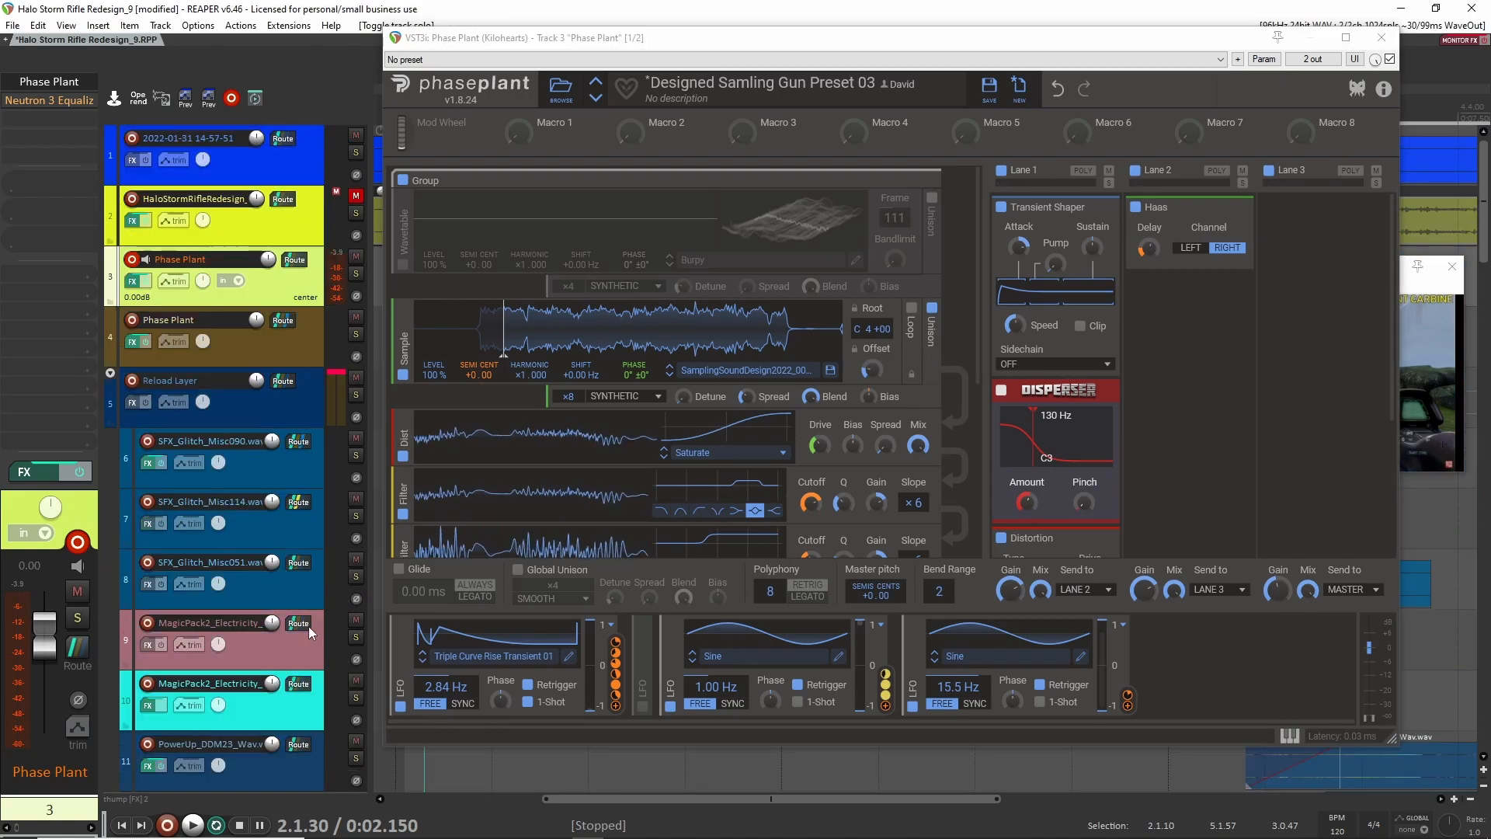
left_click(356, 273)
Try several start points for Phase Plant's sample, adjust the LFO modulation of its semitone pitch, and close the synth window
left_click_drag(509, 333, 517, 332)
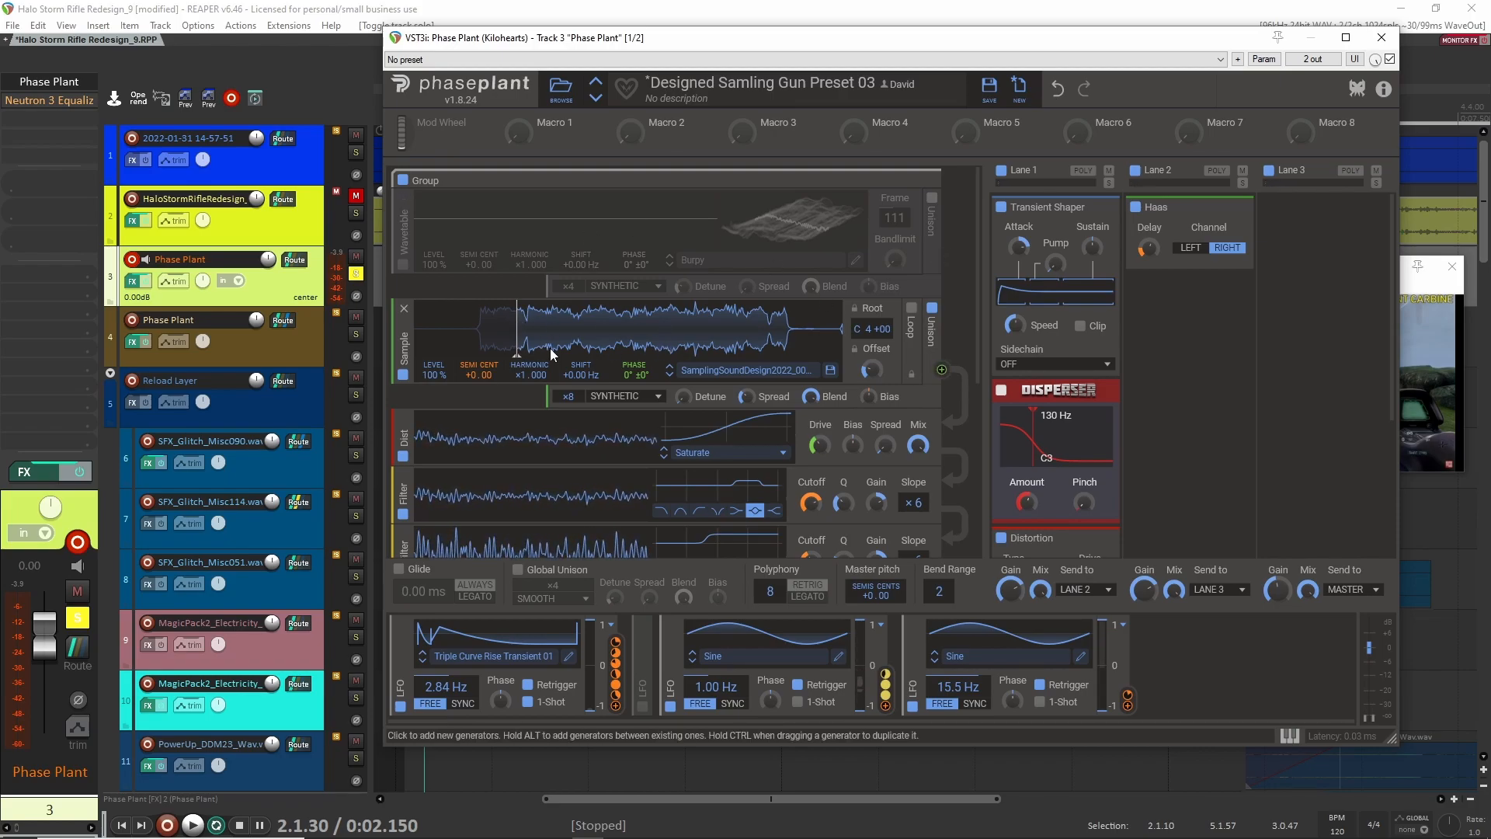
left_click_drag(517, 330, 532, 325)
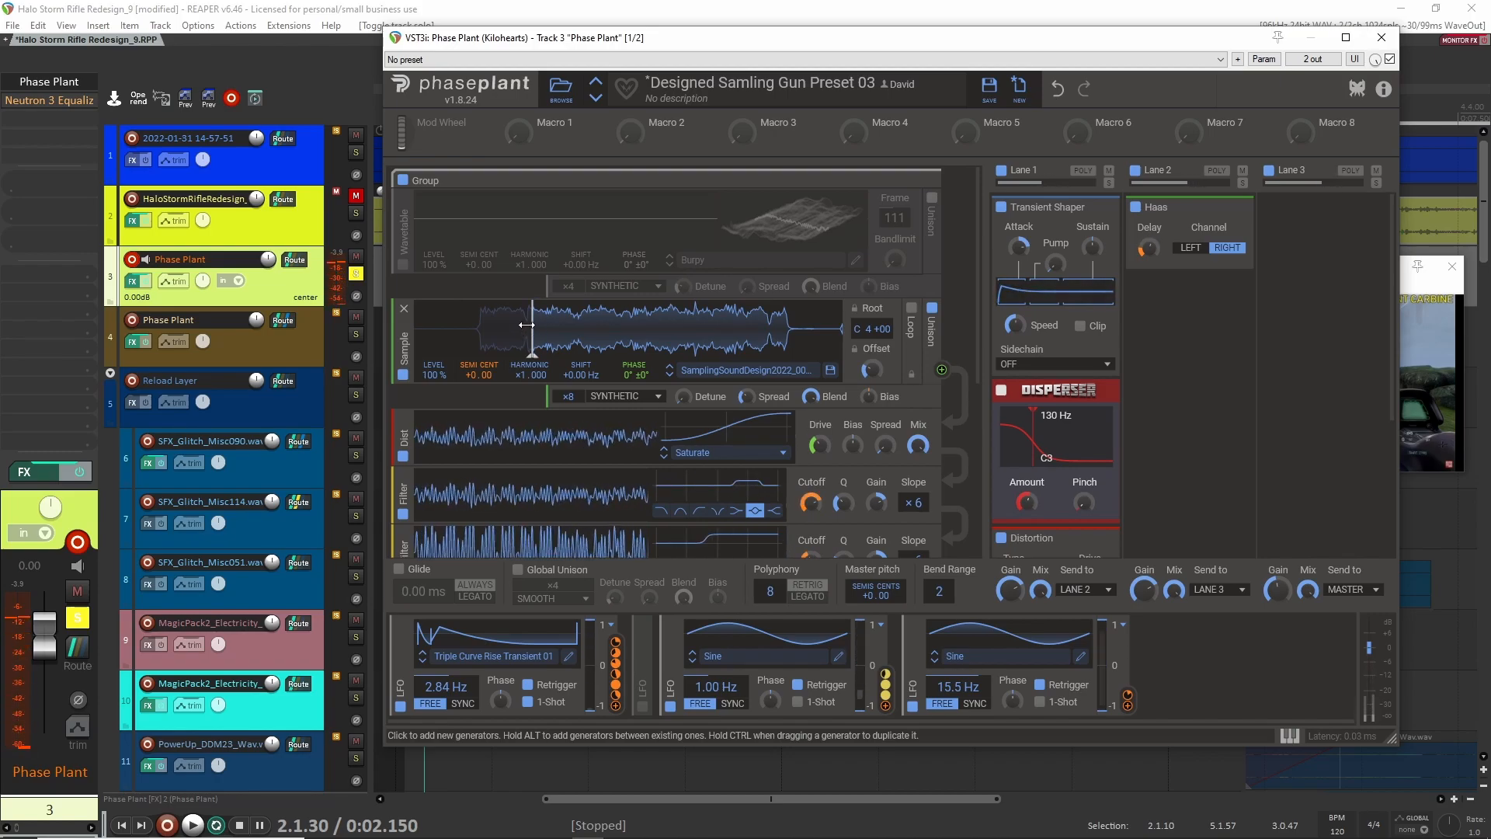
left_click_drag(527, 325, 492, 330)
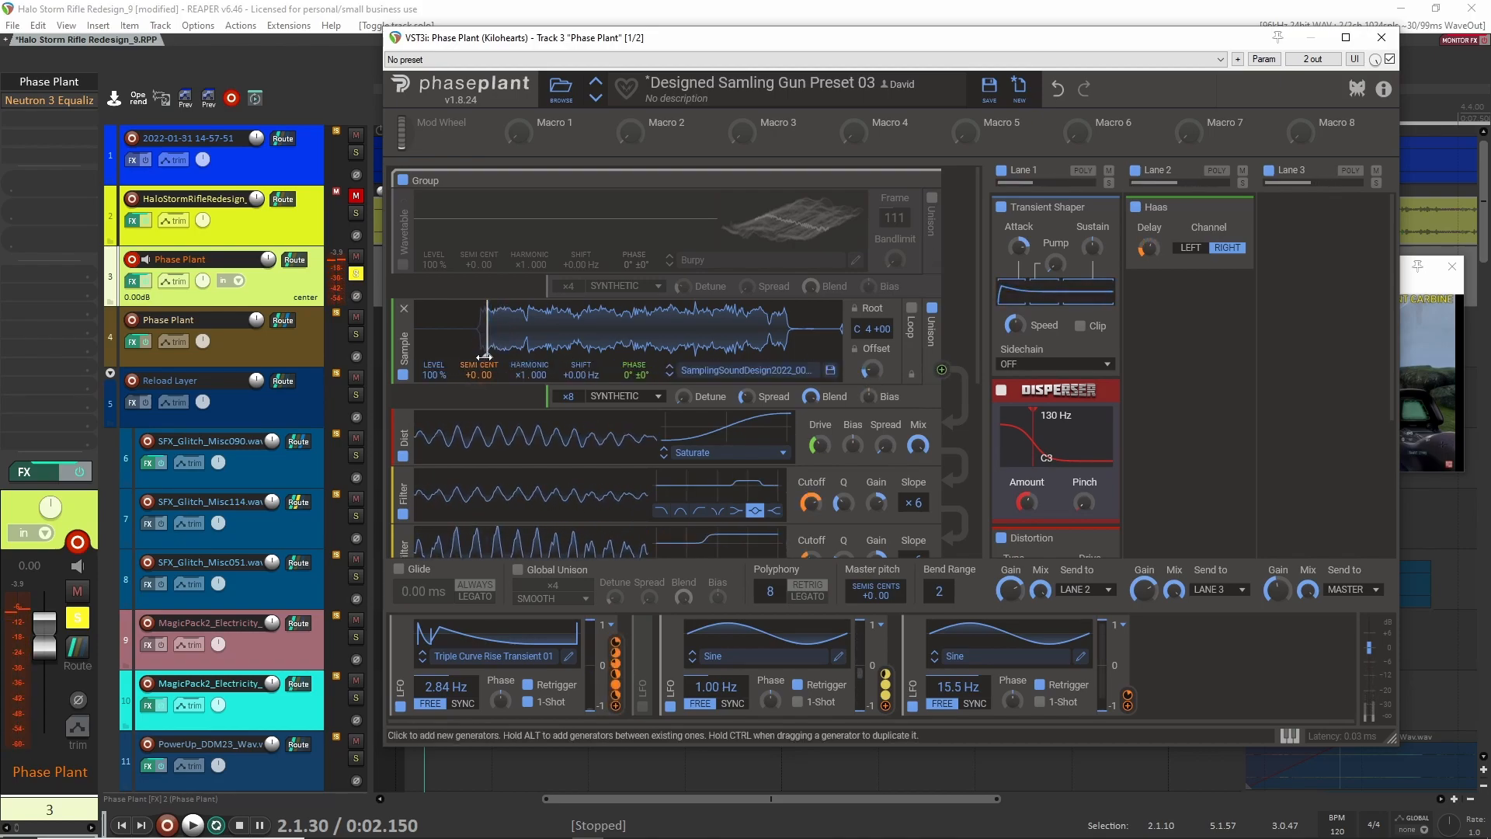
mouse_move(475, 389)
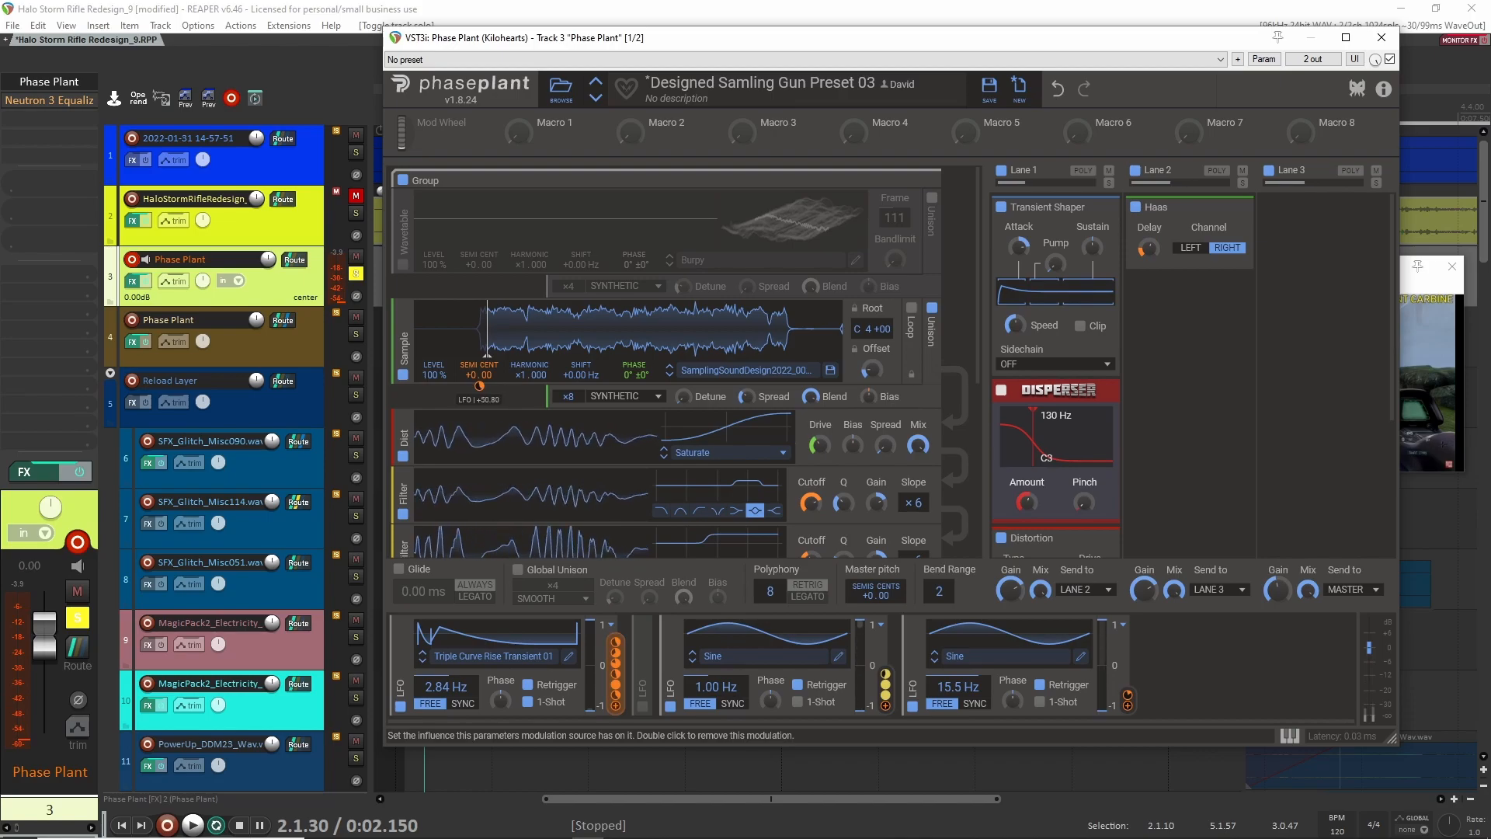
left_click_drag(478, 390, 478, 385)
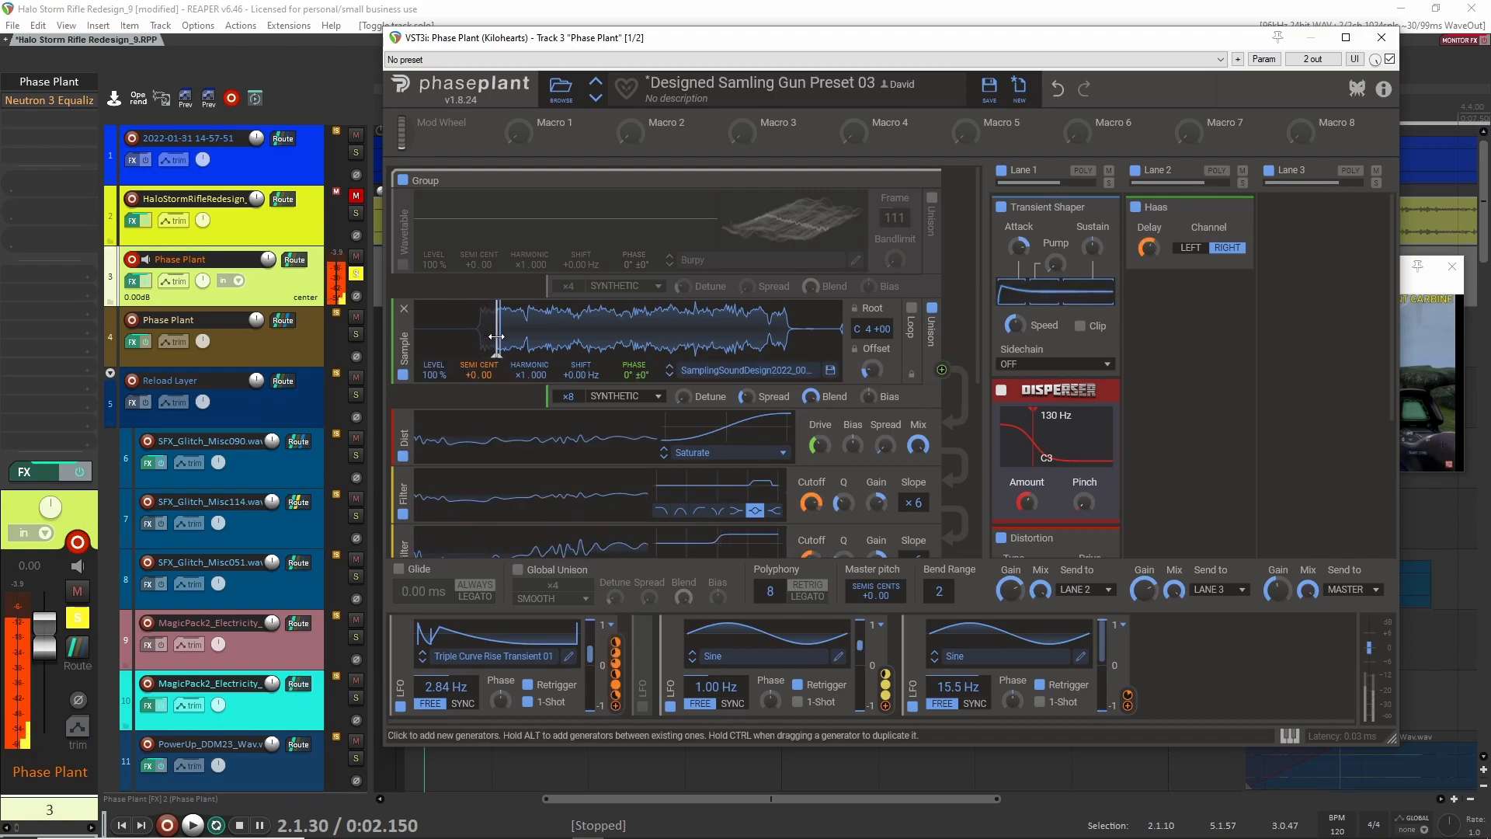
mouse_move(479, 337)
left_mouse_down()
mouse_move(618, 339)
mouse_move(590, 336)
left_mouse_up()
left_click(1382, 37)
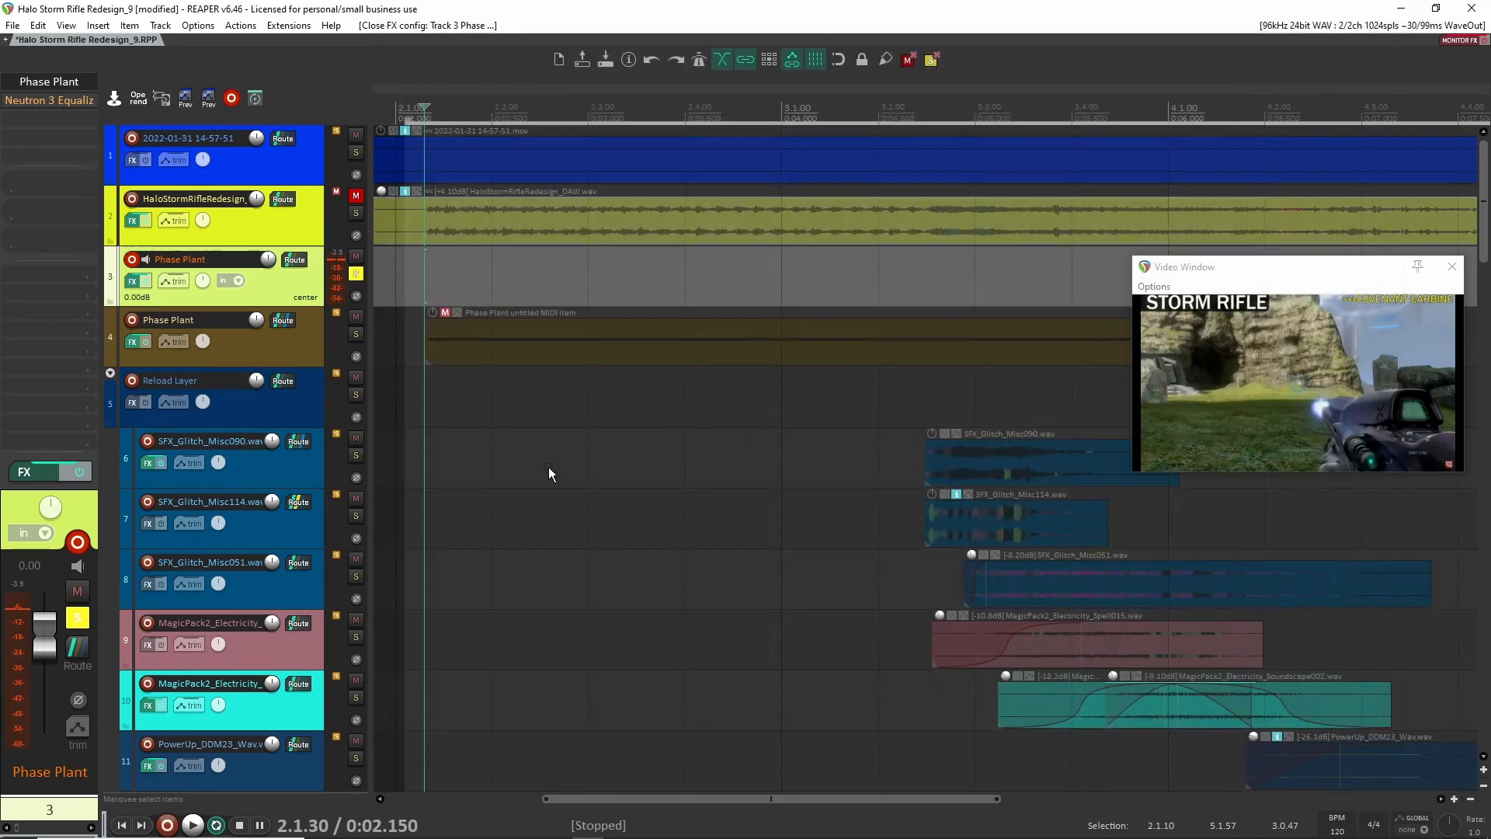
Switch solo from the Phase Plant source track back to the thump layer and play short passages with its effects bypassed
left_click(359, 275)
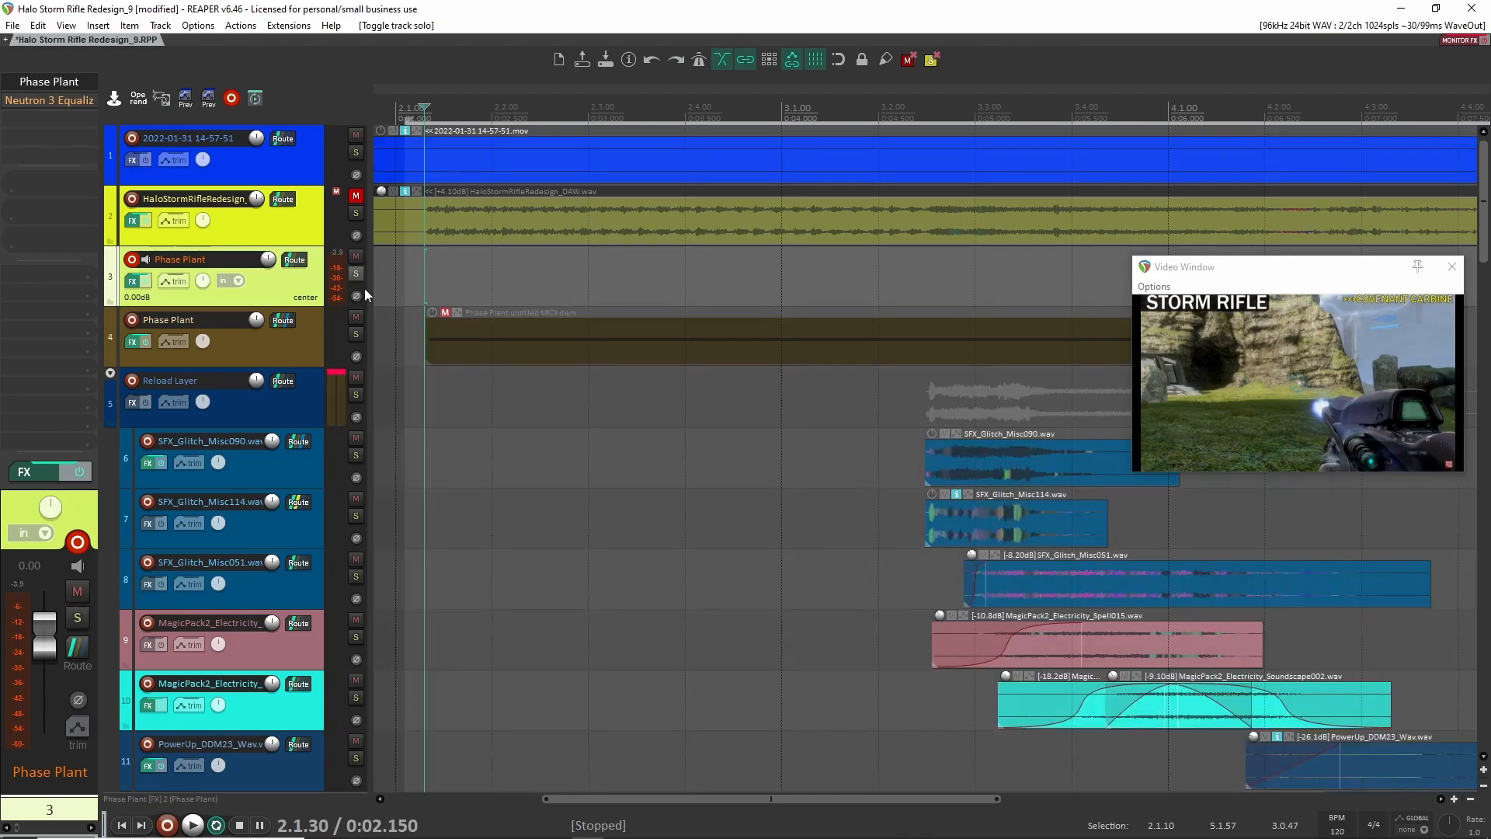
scroll(502, 384, "down", 10)
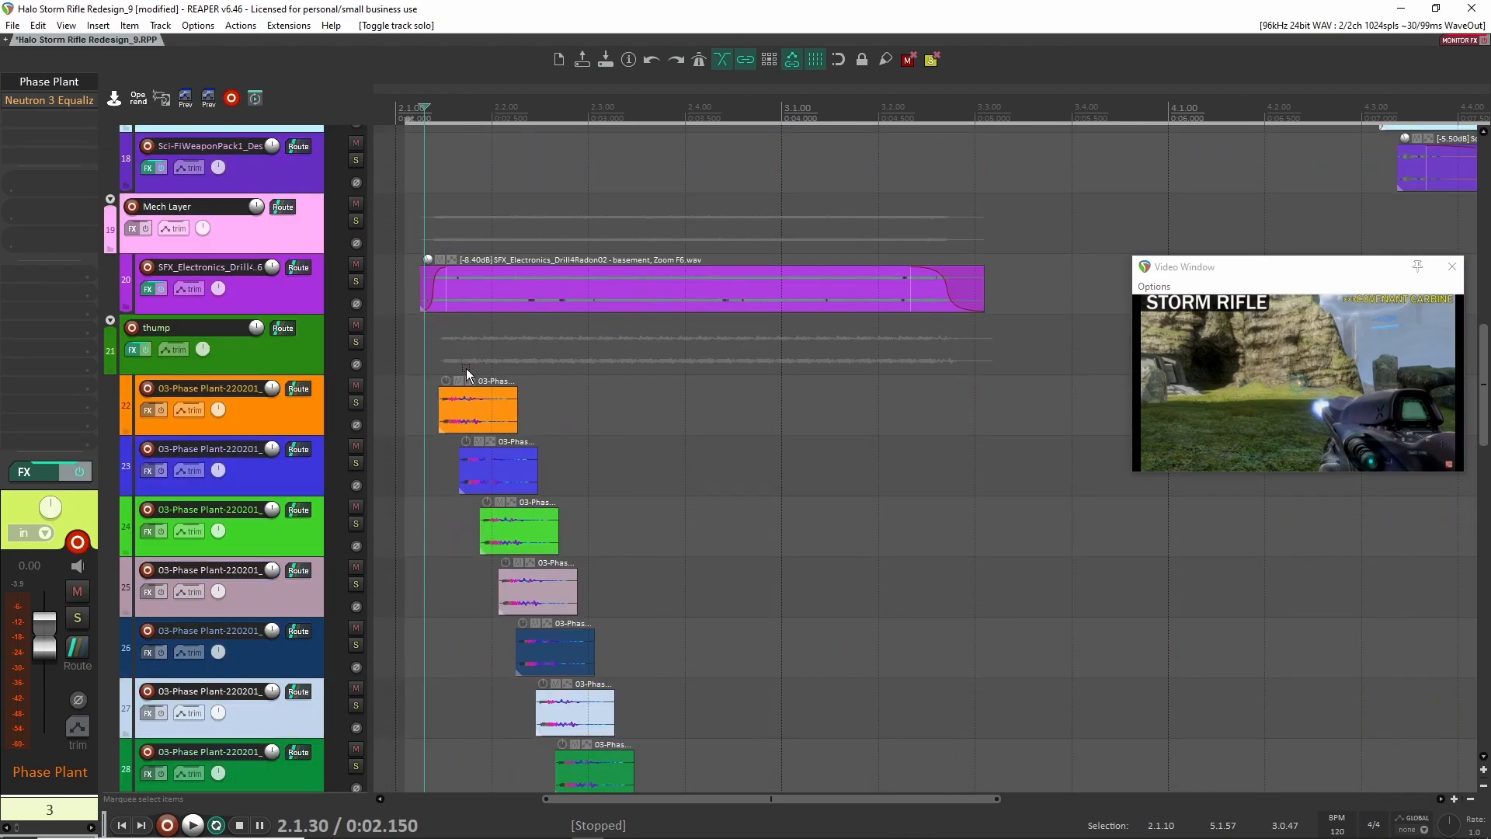
left_click(356, 402)
left_click(356, 342)
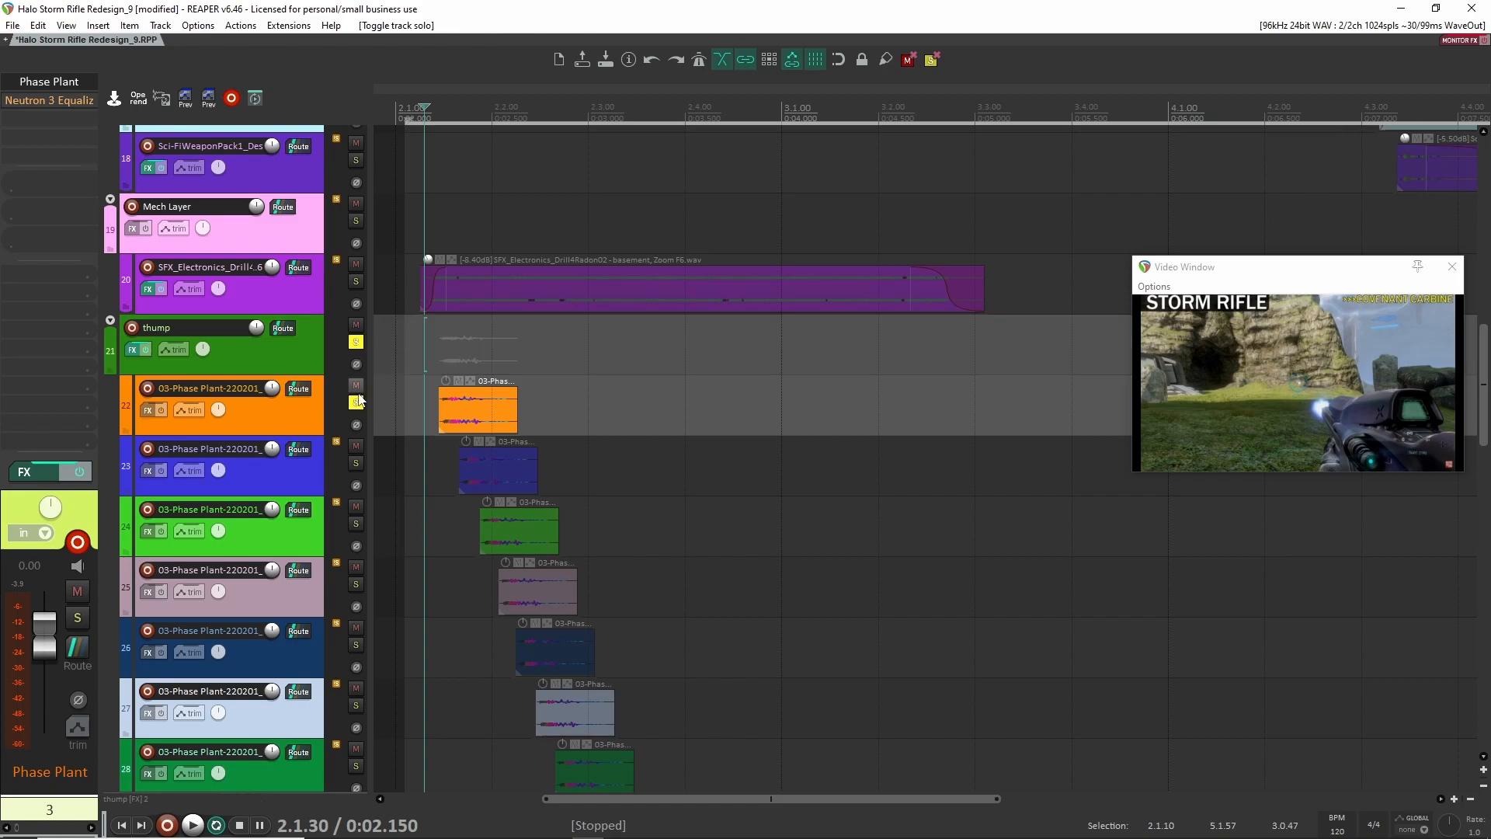
key("space")
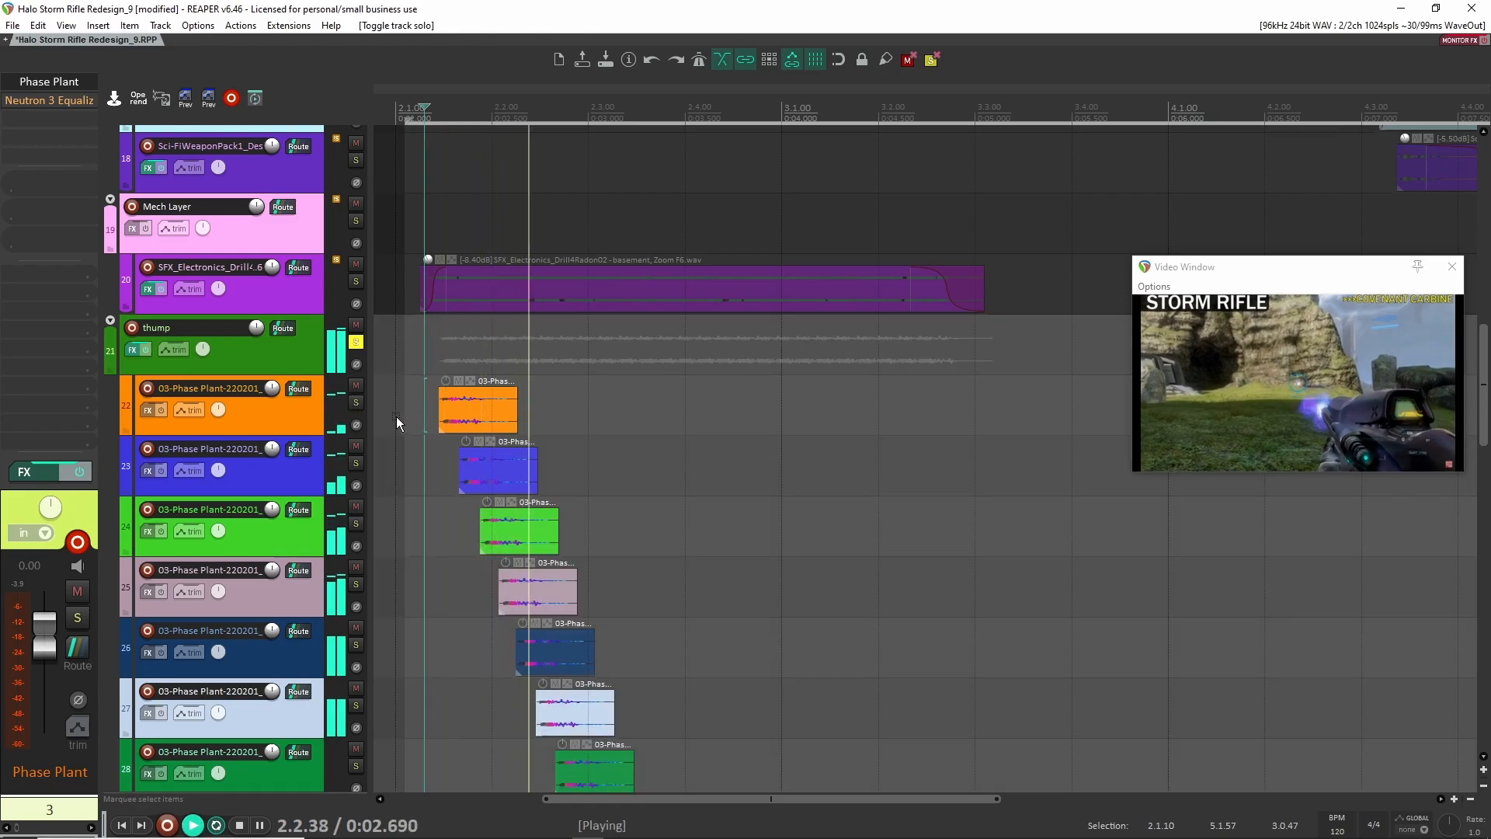
key("space")
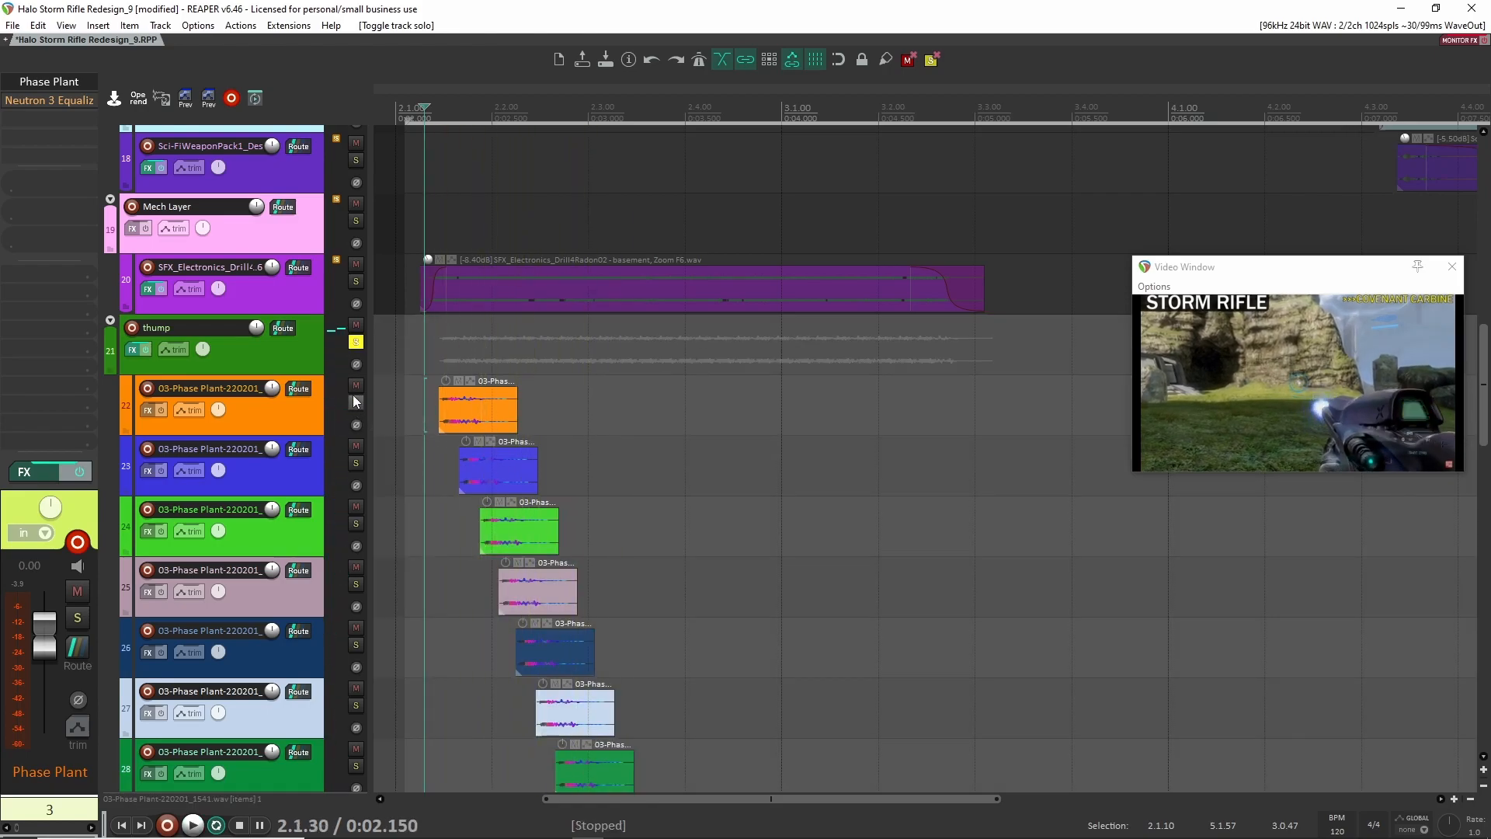
left_click(311, 365)
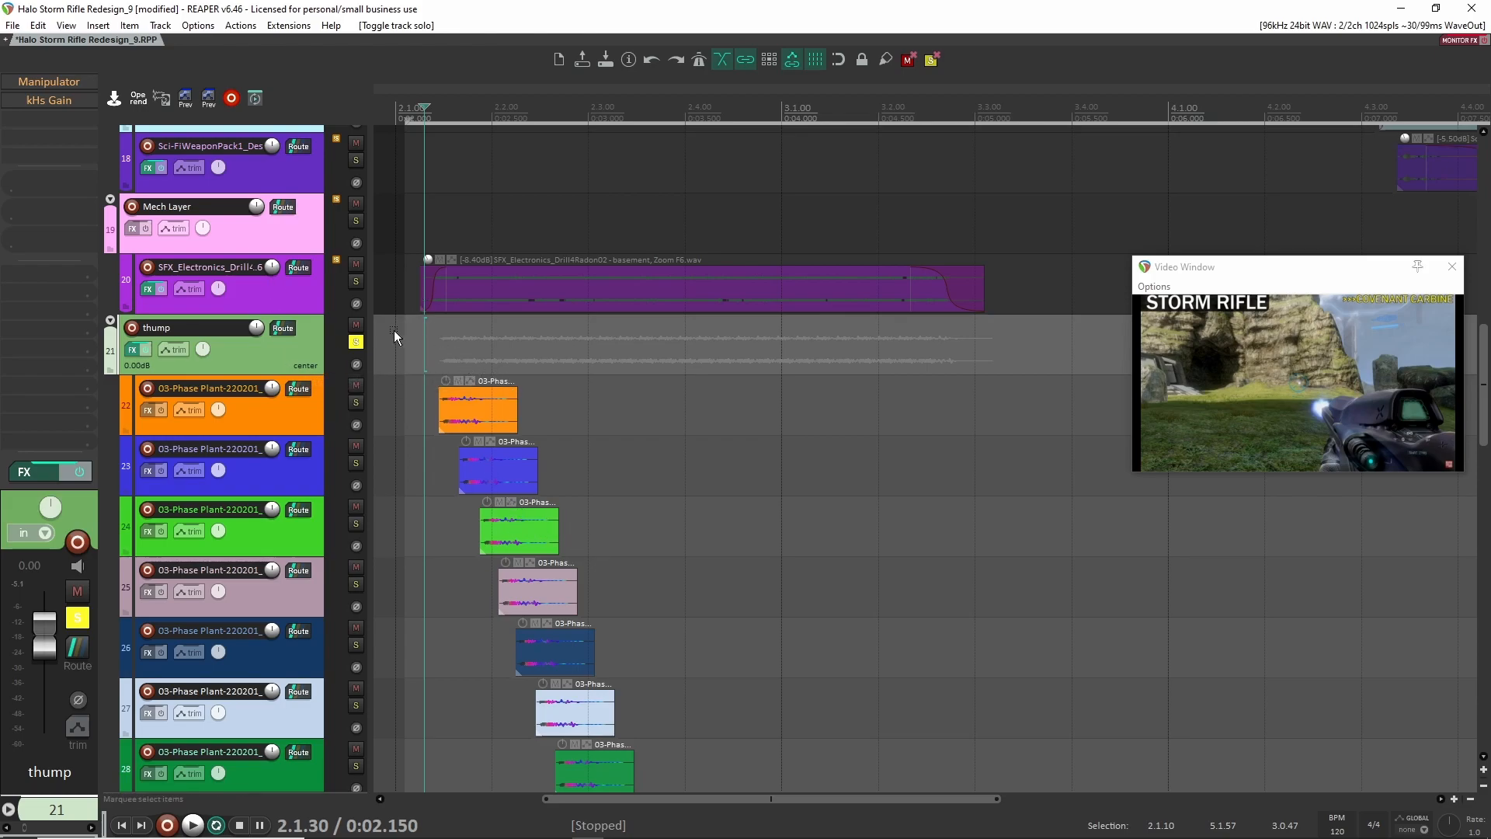
key("space")
key("space")
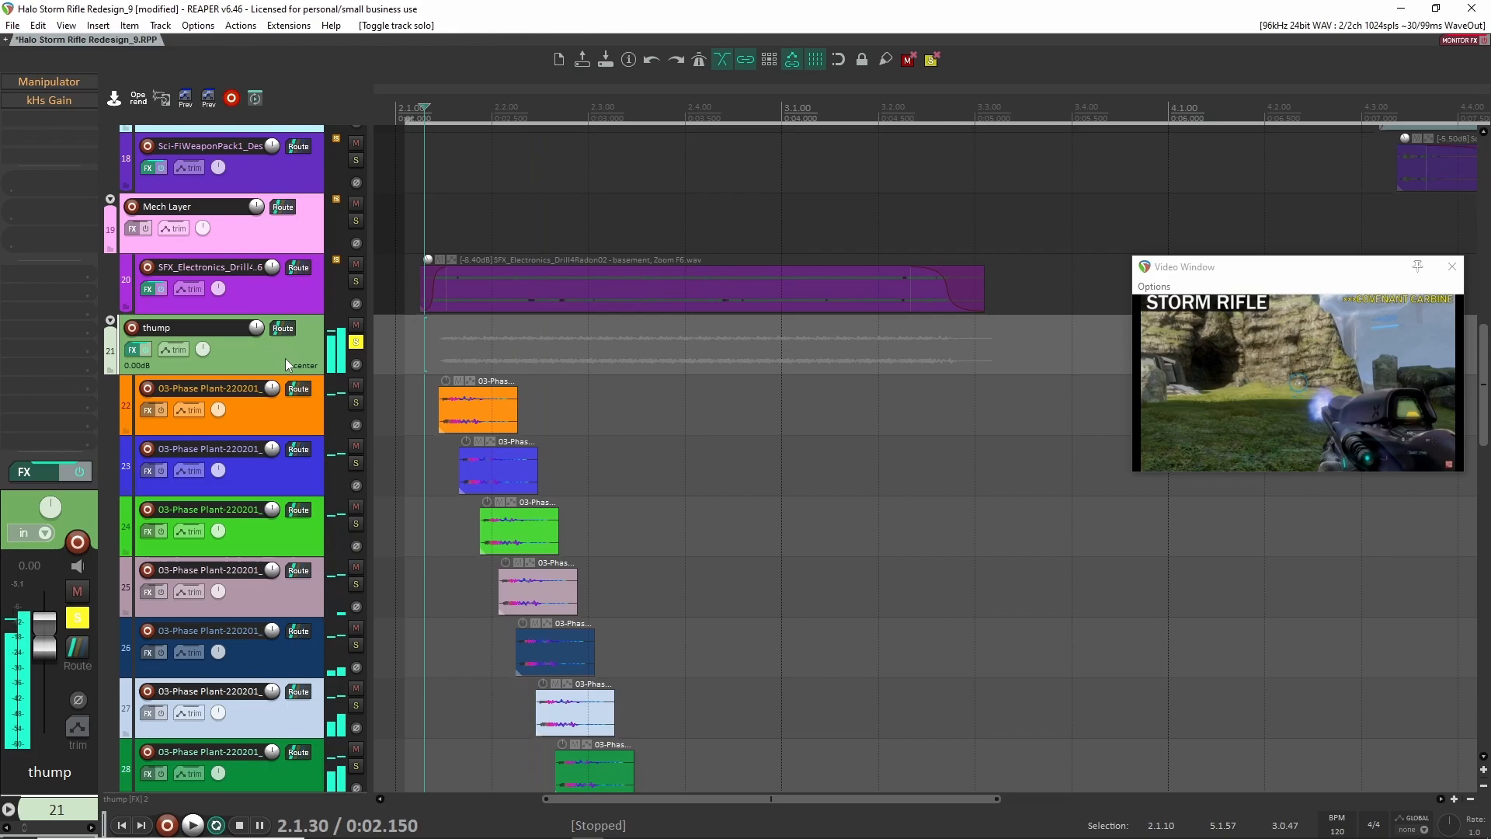
scroll(618, 410, "up", 15)
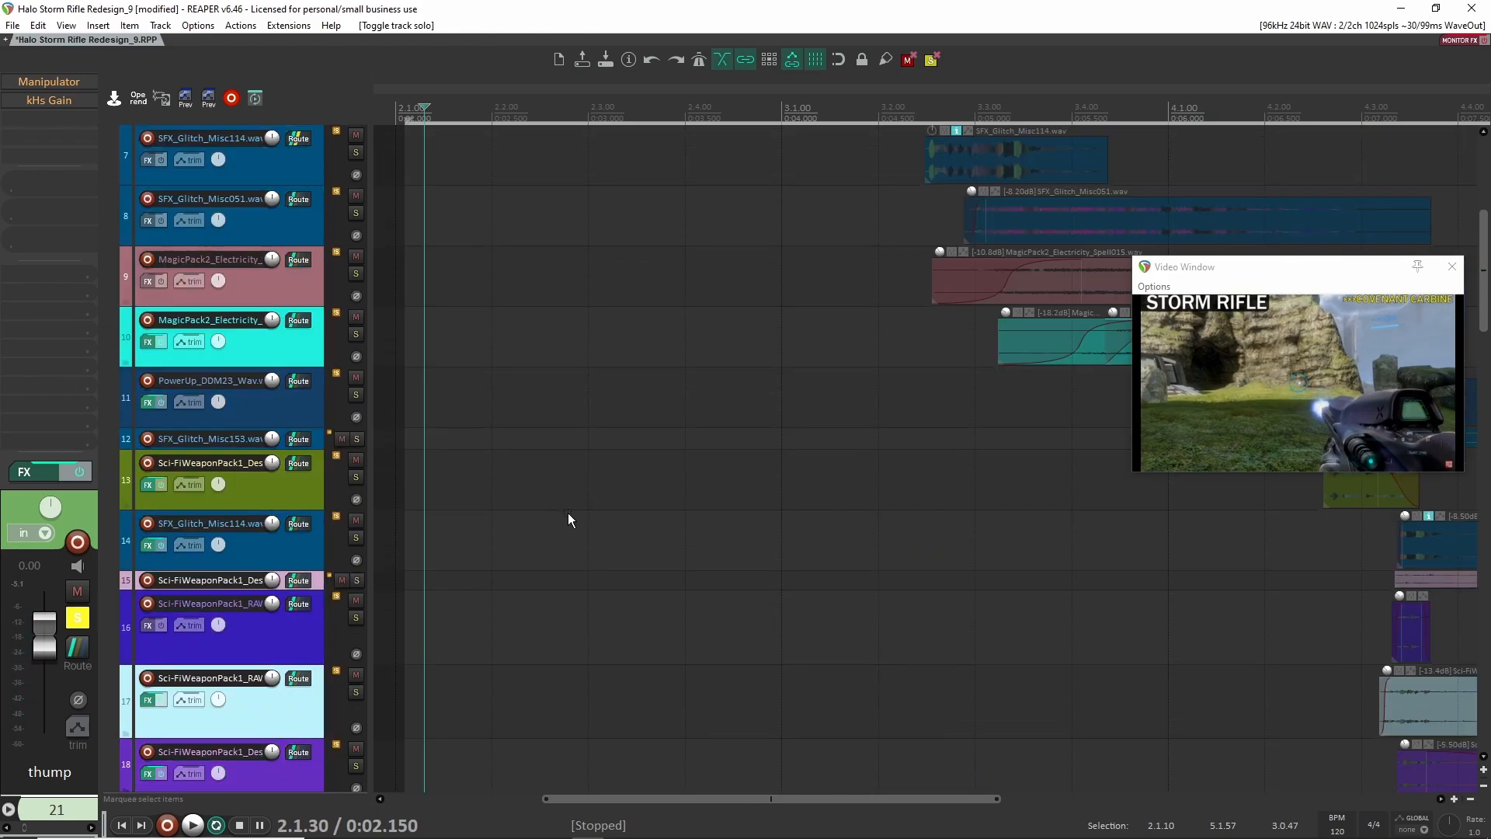
scroll(564, 507, "down", 13)
scroll(551, 504, "up", 14)
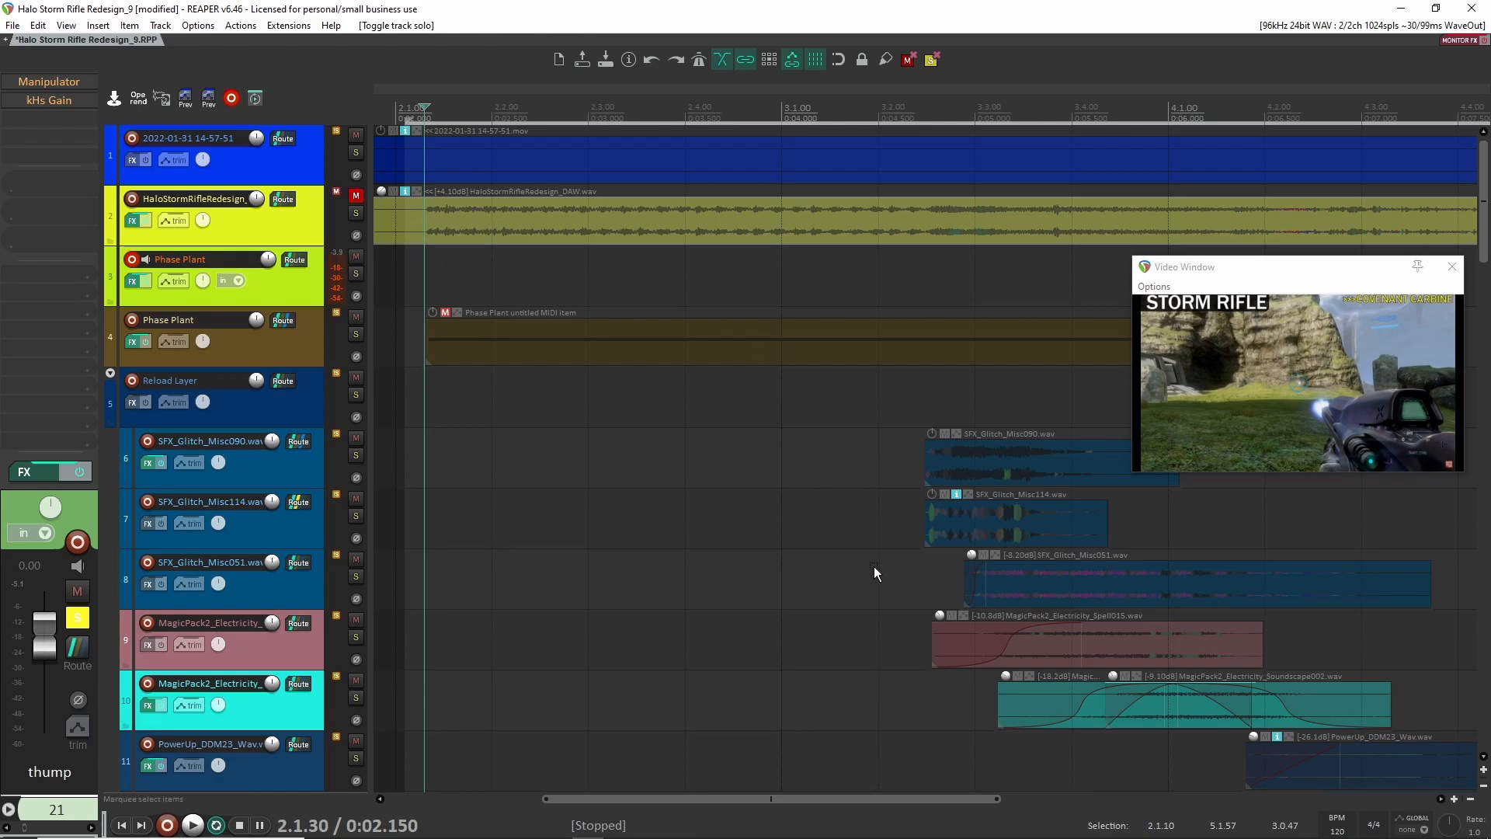
scroll(623, 596, "down", 13)
scroll(626, 594, "down", 4)
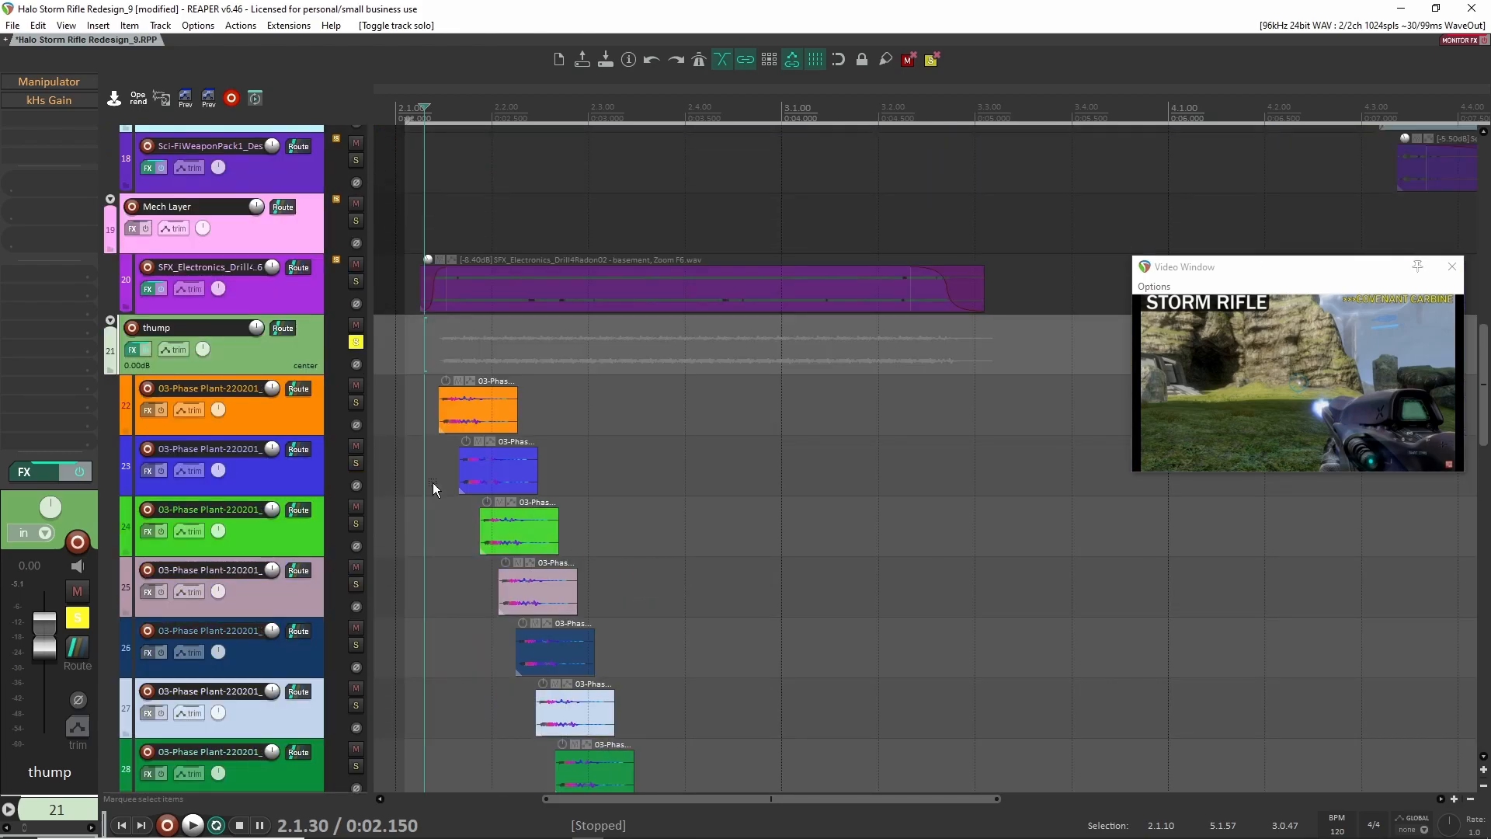
Re-enable Manipulator on the thump layer and open its window with the track's effect envelopes shown
left_click(56, 81, "ctrl")
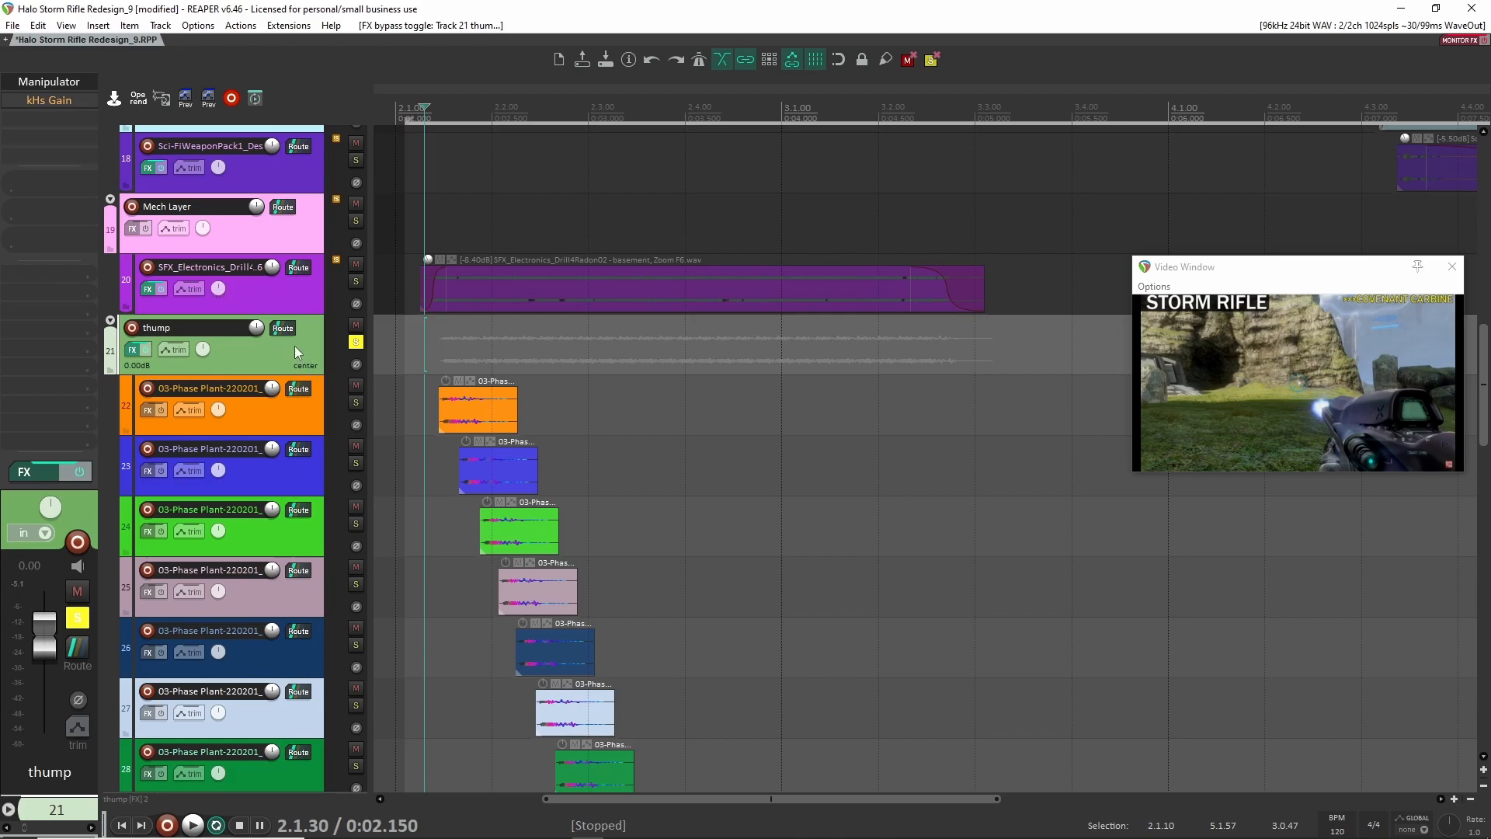
key("v")
left_click(35, 80)
Rearrange the video and Manipulator windows side by side so the thump layer's Formant, Detune and Gain envelopes are in view
left_click_drag(1144, 68, 1146, 349)
left_click_drag(1188, 266, 458, 117)
left_click_drag(1126, 339, 1150, 67)
scroll(558, 533, "up", 2)
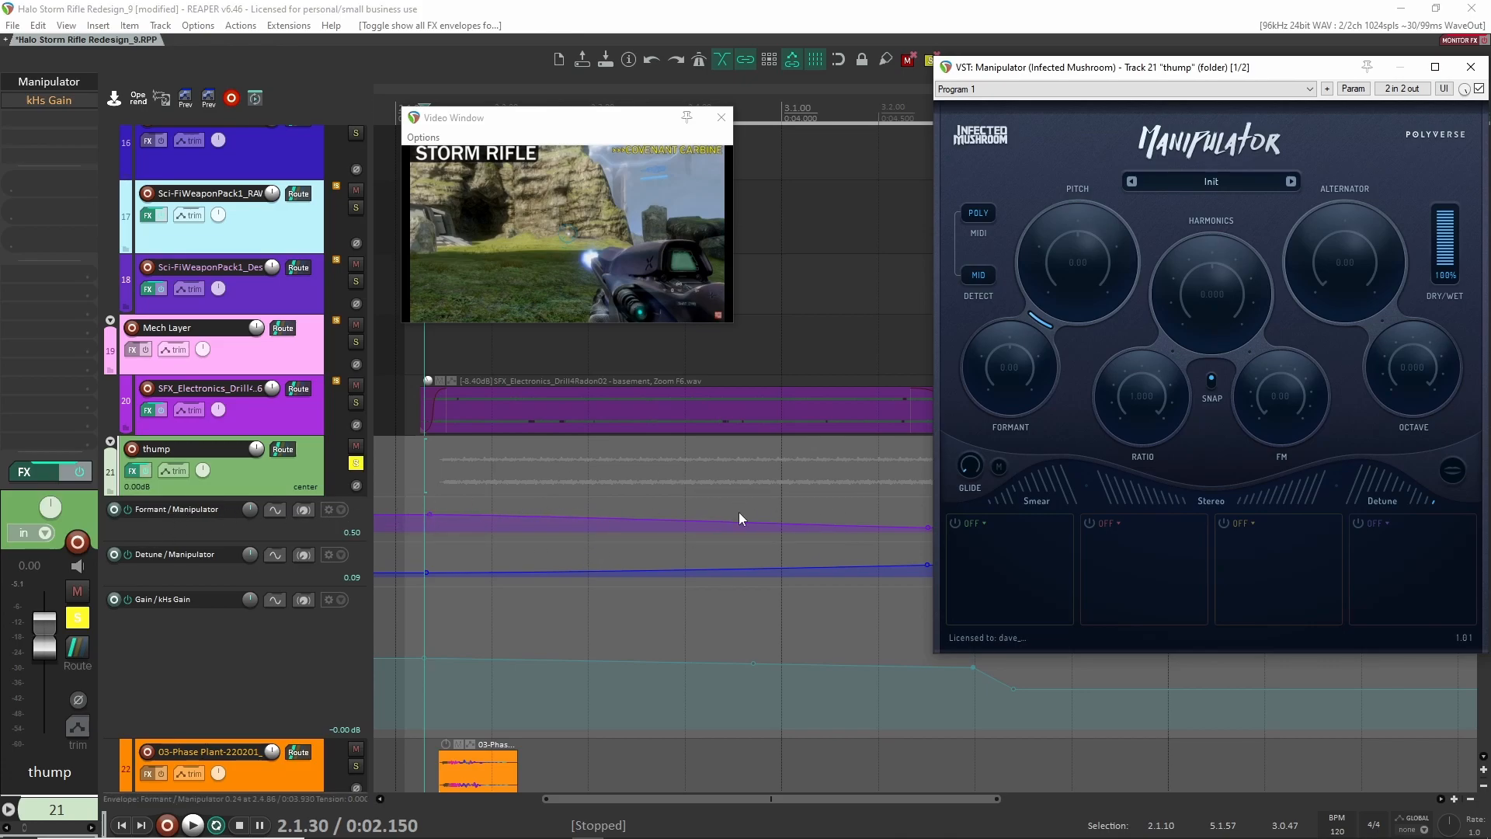
Bypass Manipulator's Detune envelope on the thump layer and play passages to hear the Formant automation
left_click(128, 555)
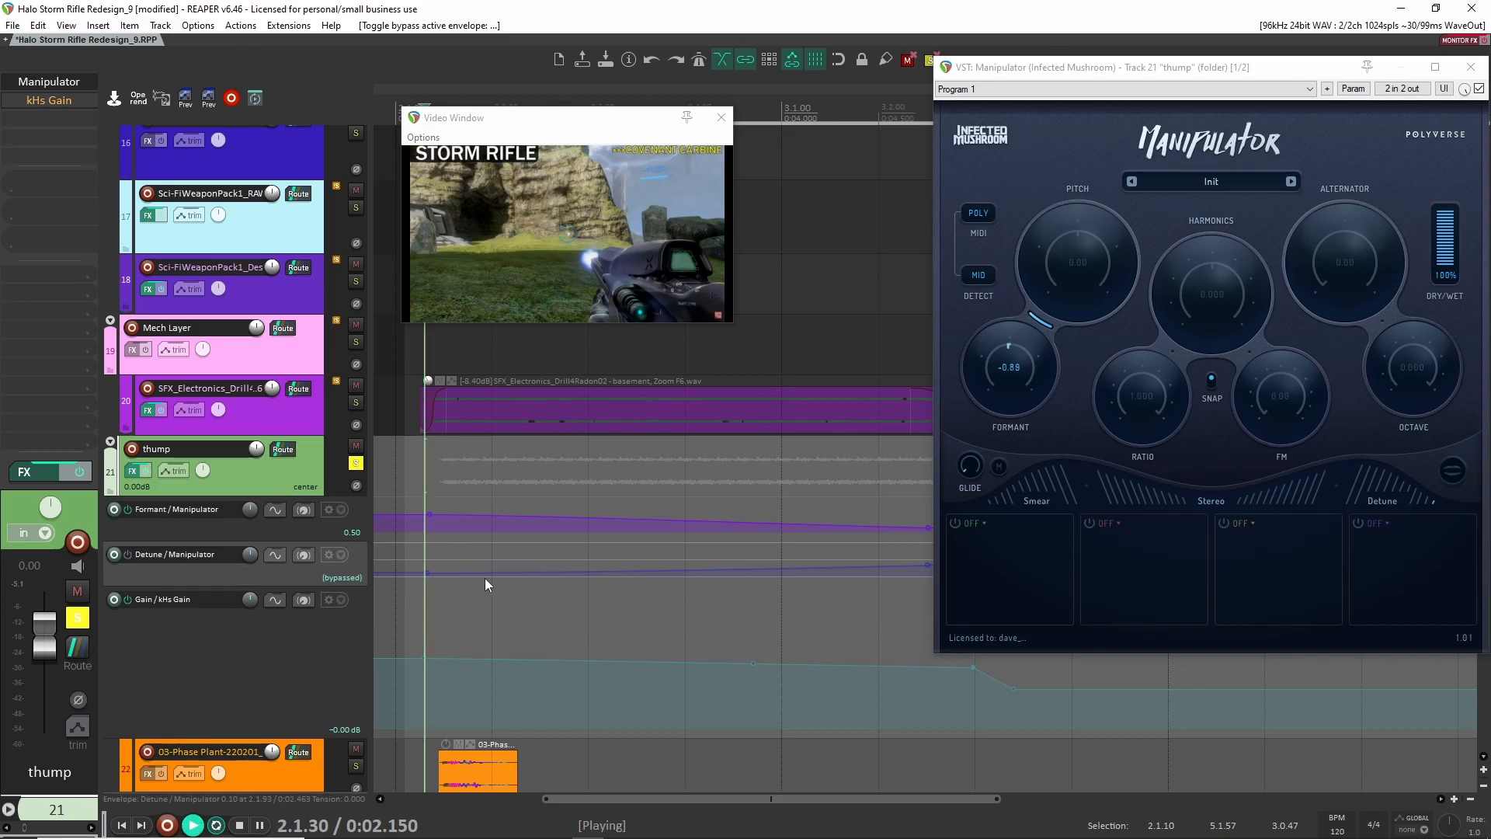
key("space")
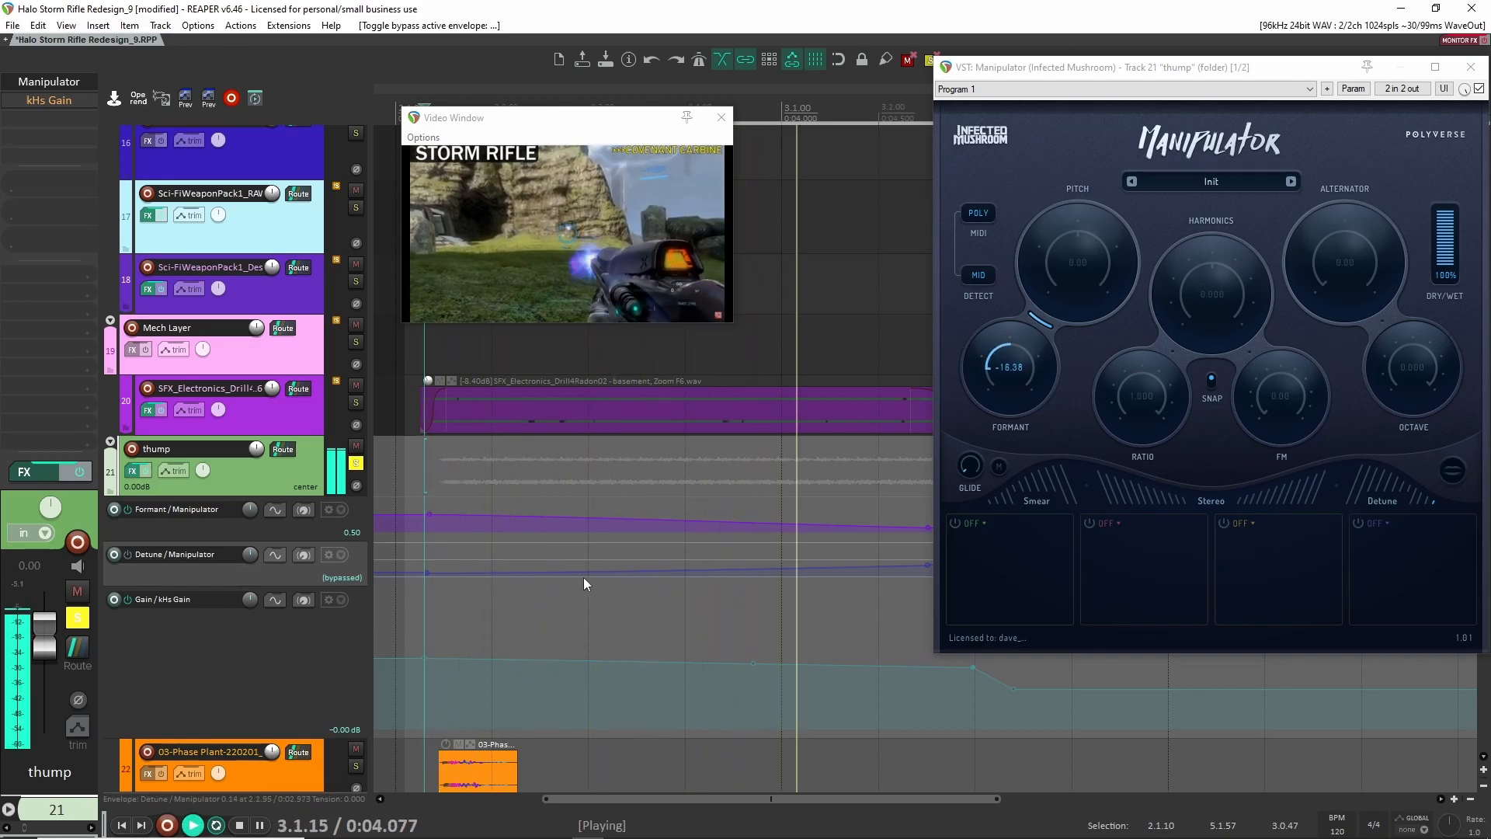
key("space")
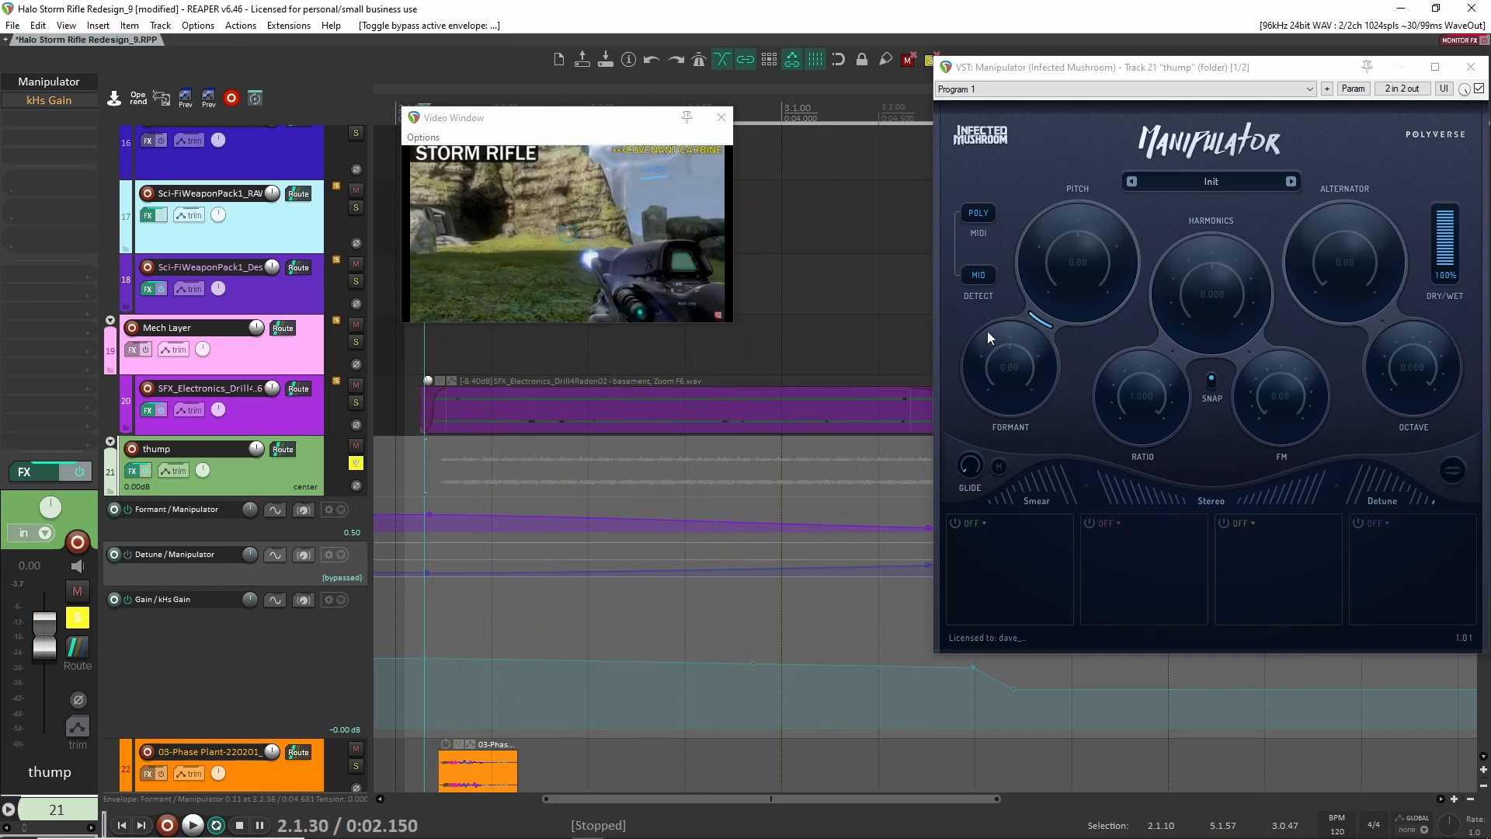
key("space")
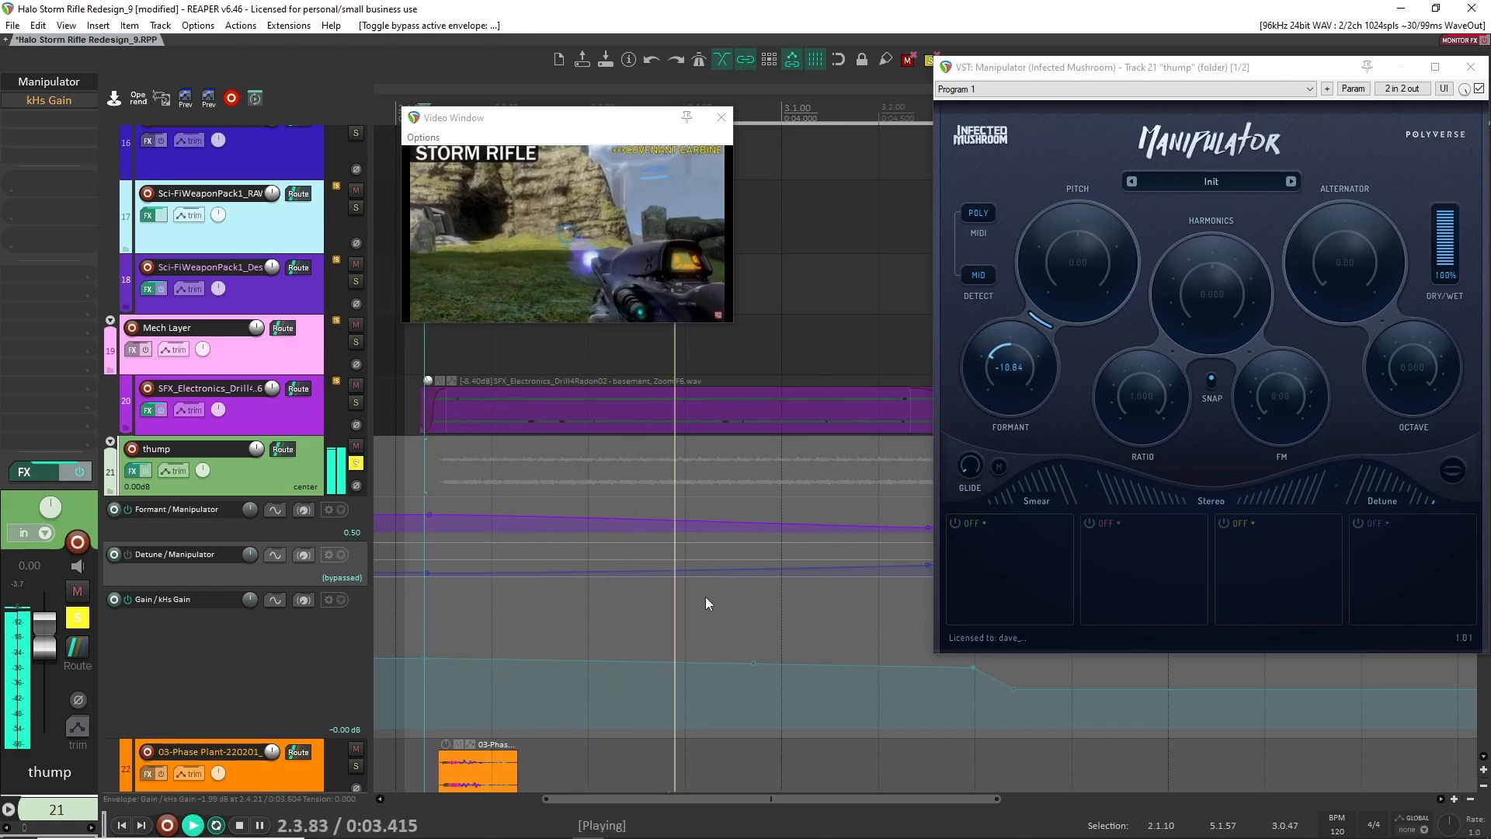
key("space")
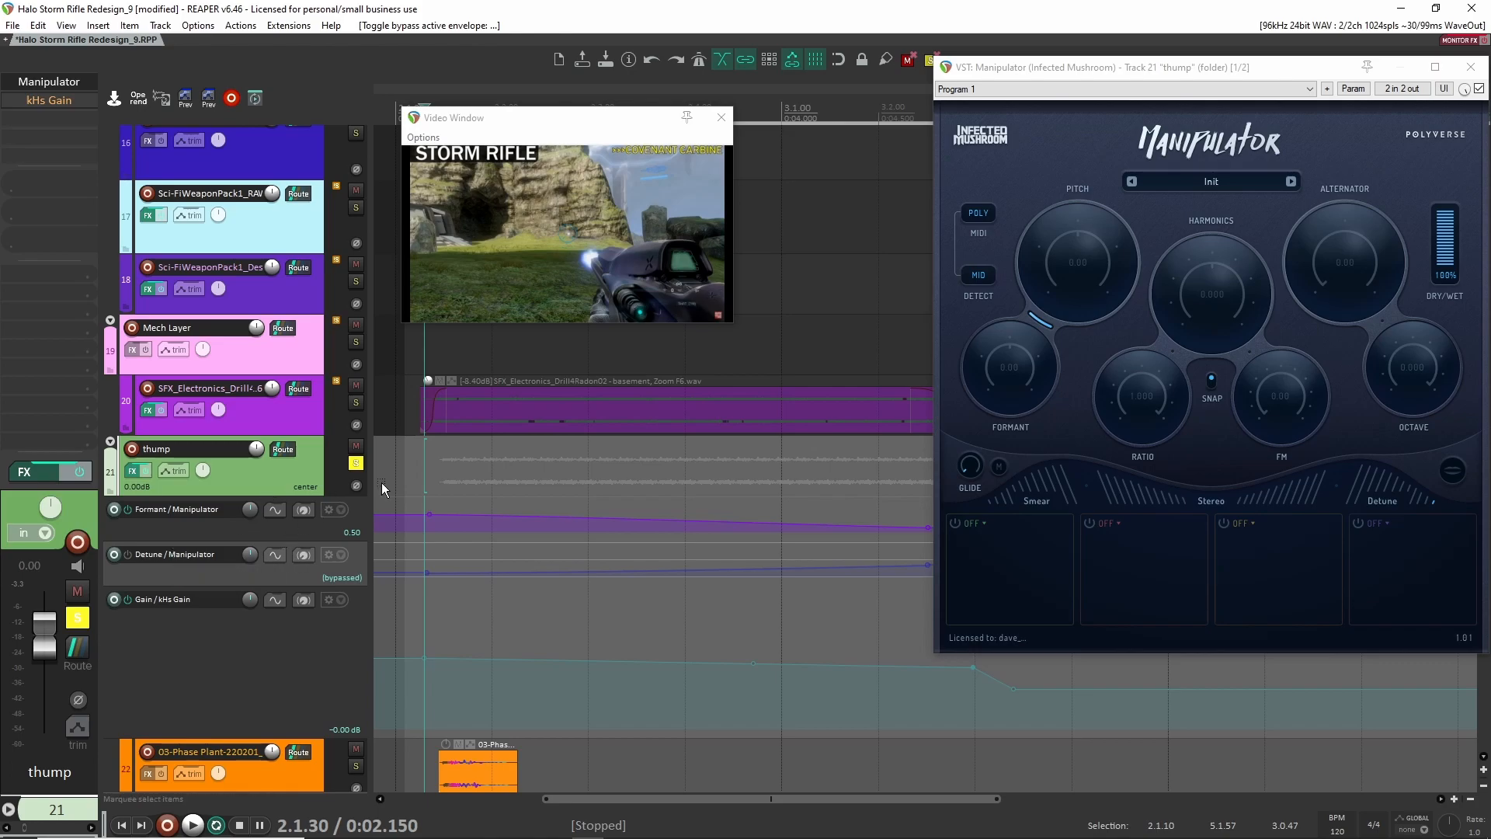
Solo the High Layer together with the thump layer, play a short passage, and turn the High Layer's solo off again
scroll(362, 570, "down", 10)
scroll(360, 622, "down", 5)
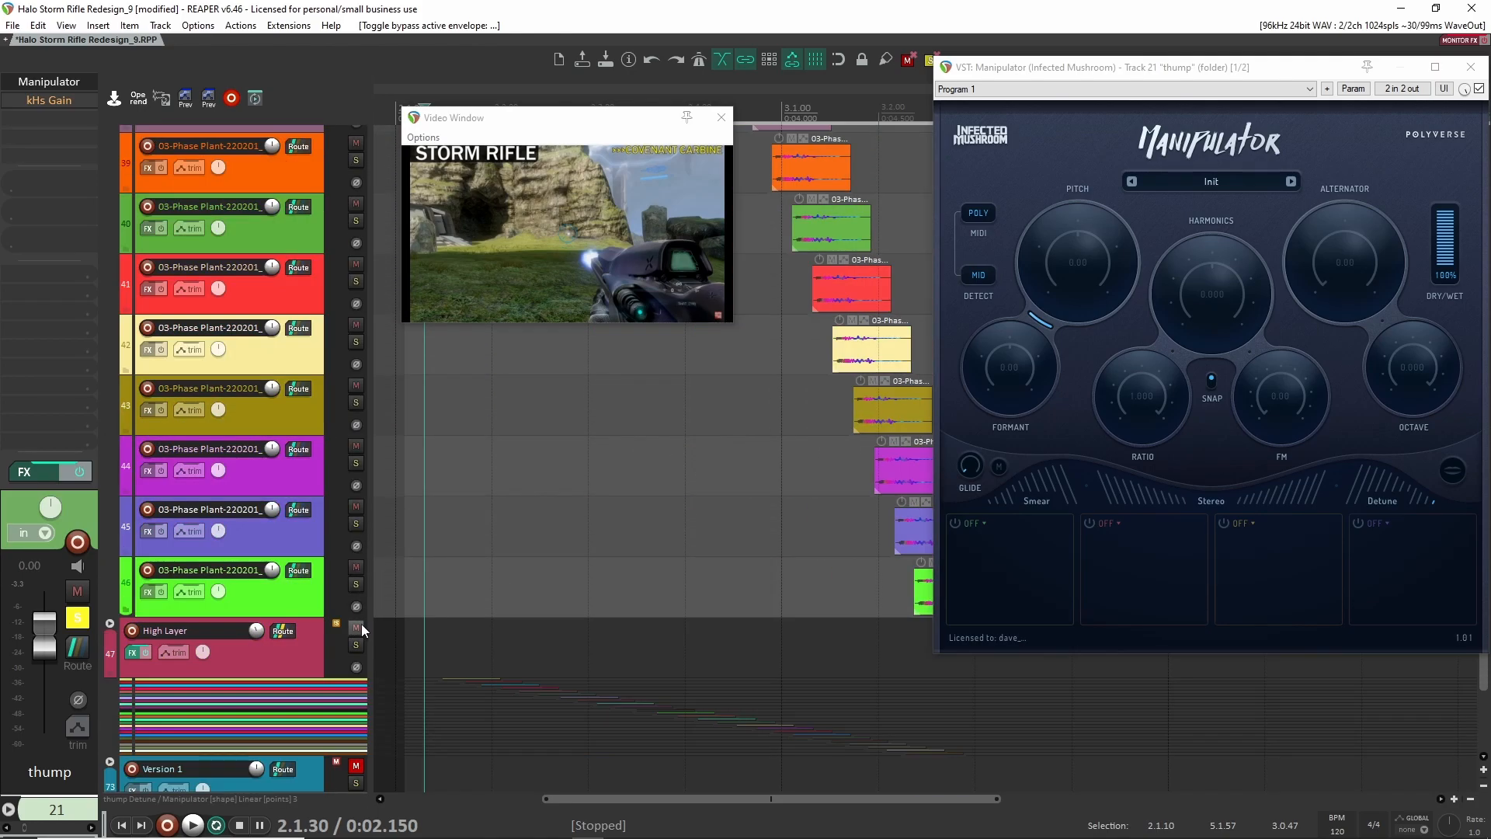
left_click(356, 645)
key("space")
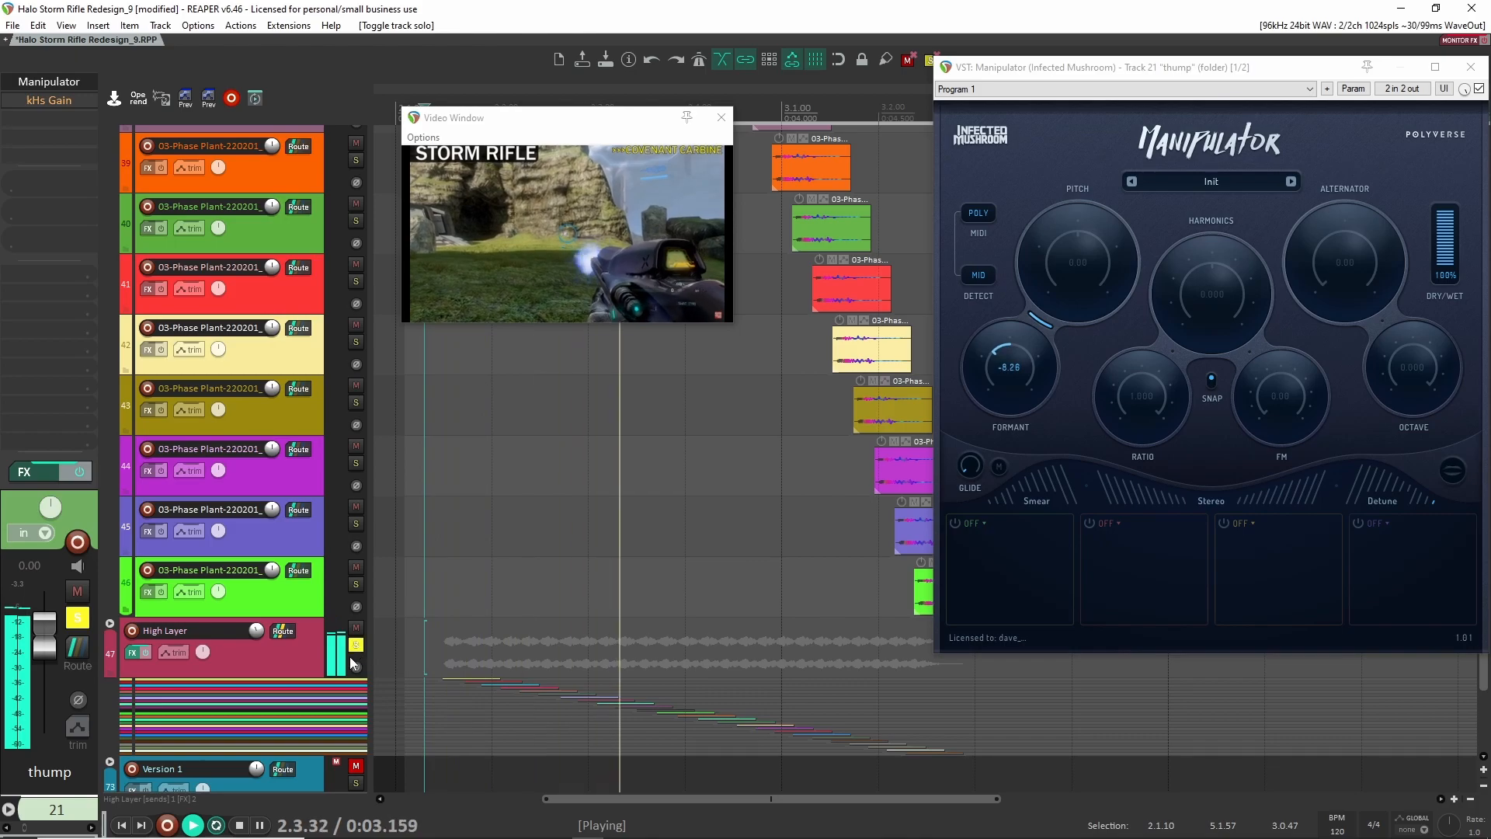
key("space")
scroll(466, 614, "up", 15)
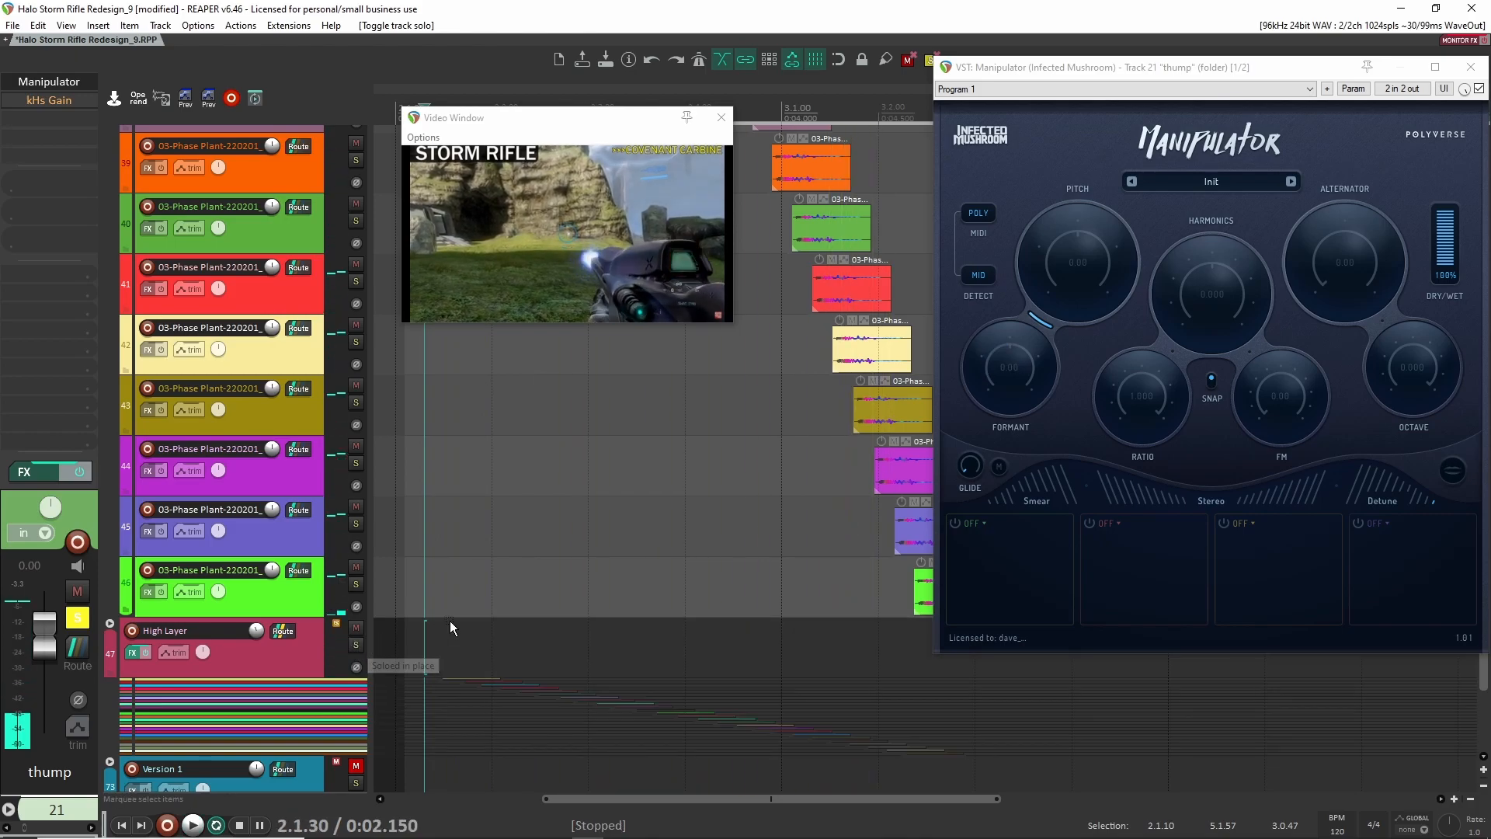
Re-enable Manipulator's Detune envelope on the thump layer and play passages to hear it together with the Formant automation
scroll(499, 585, "down", 3)
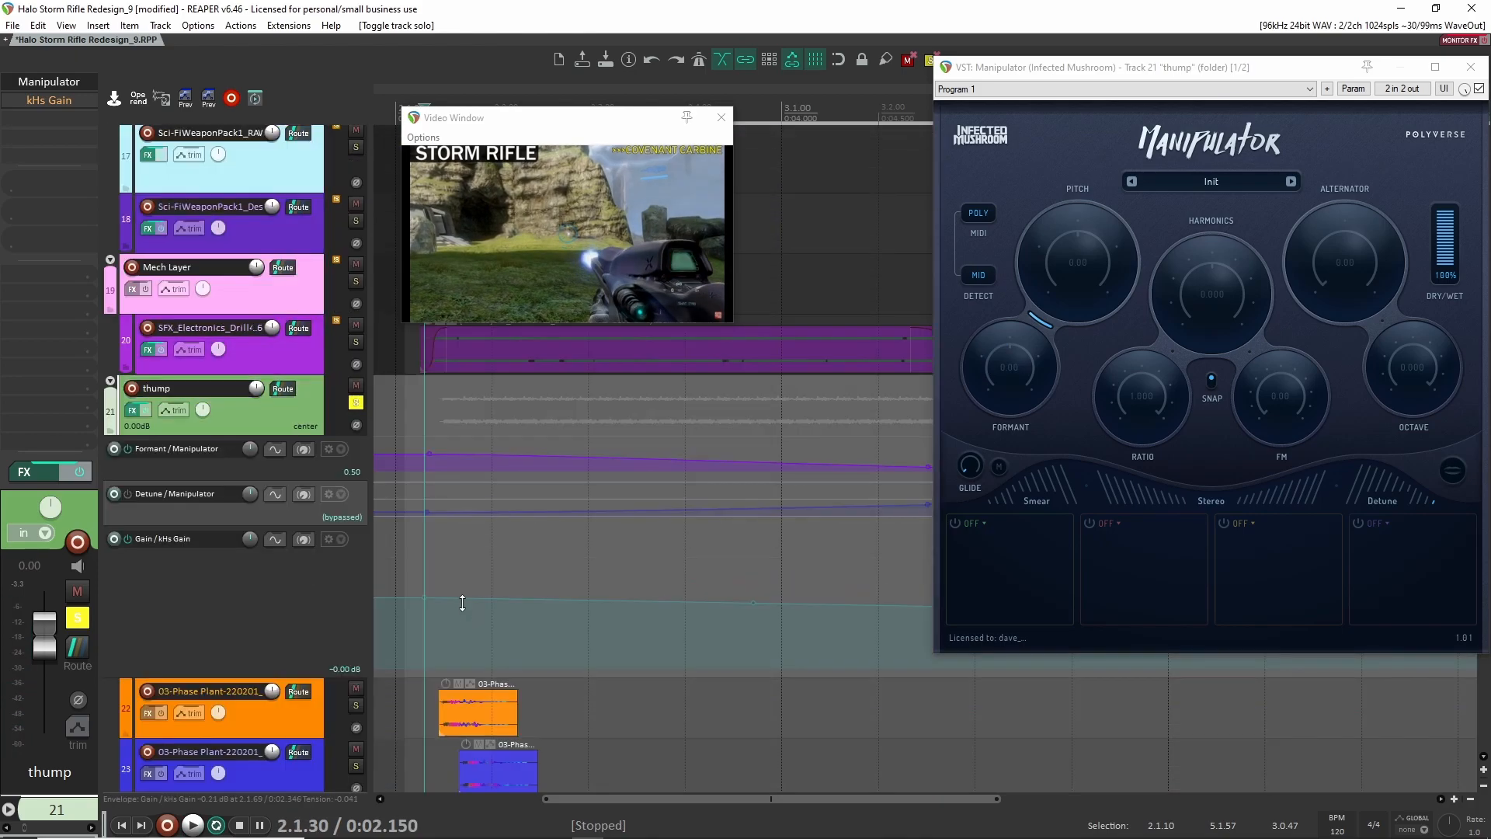
left_click(129, 494)
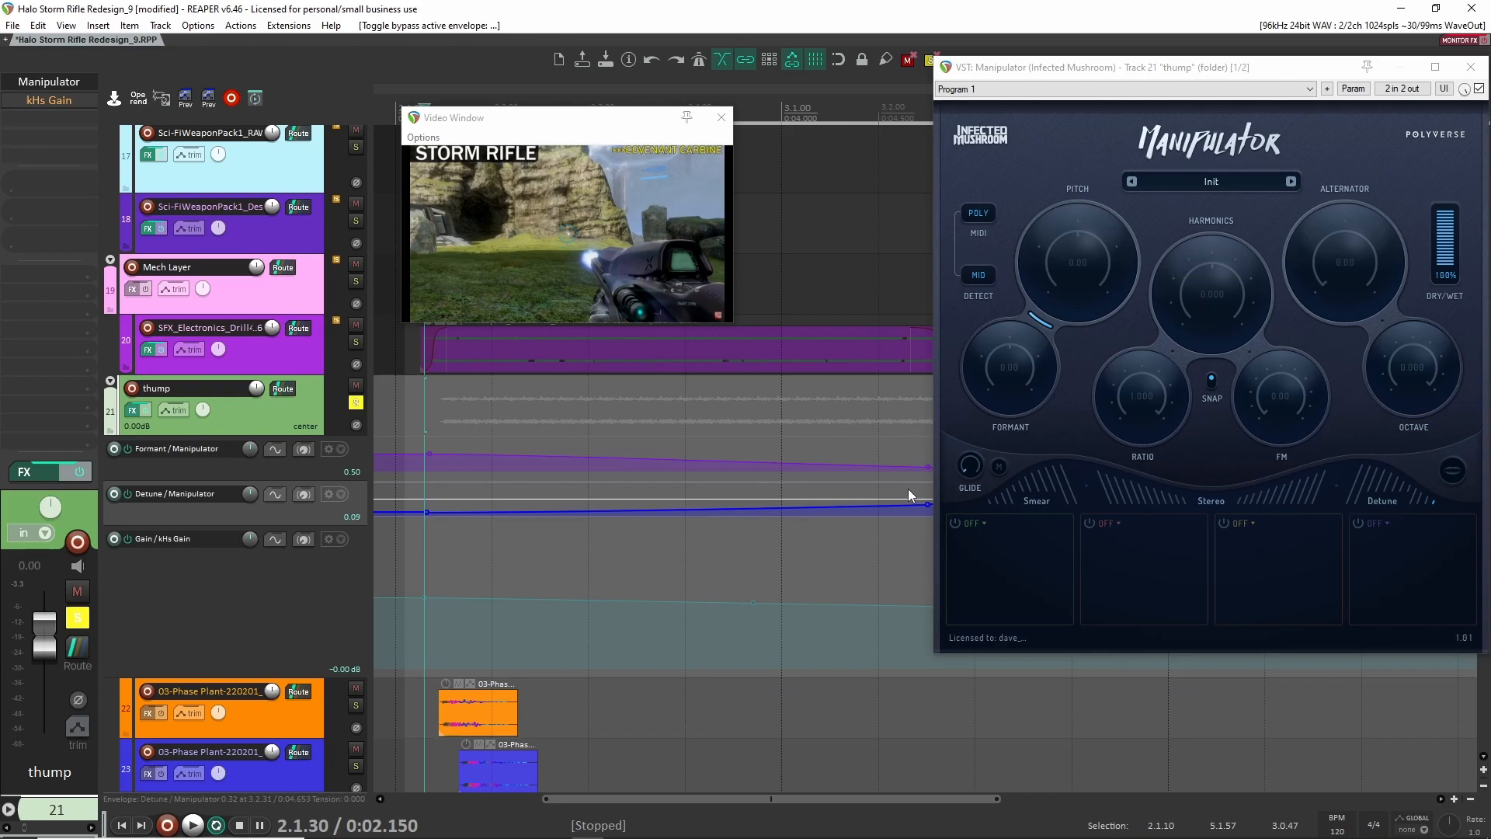
key("space")
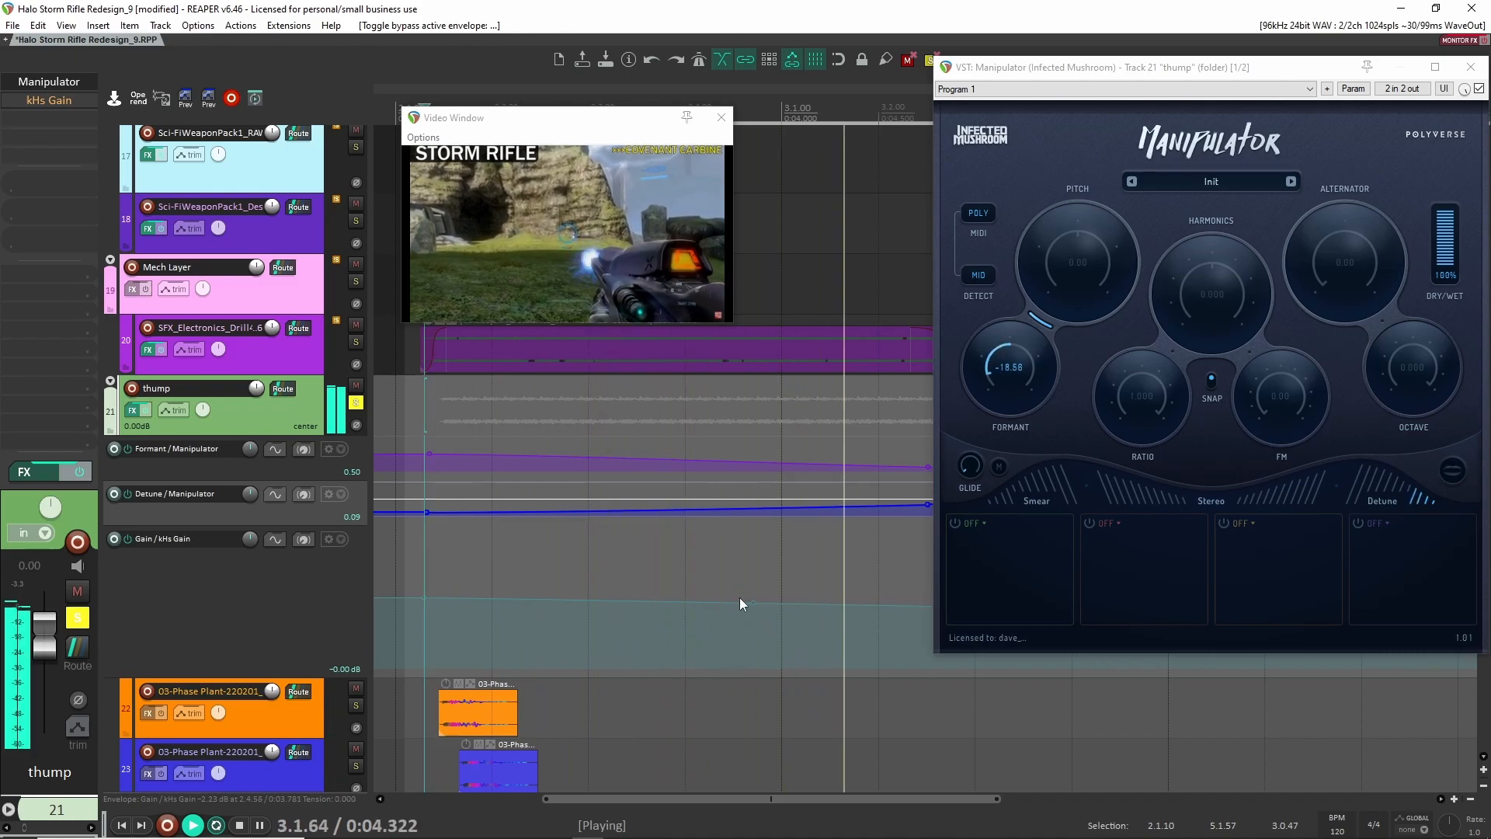
key("space")
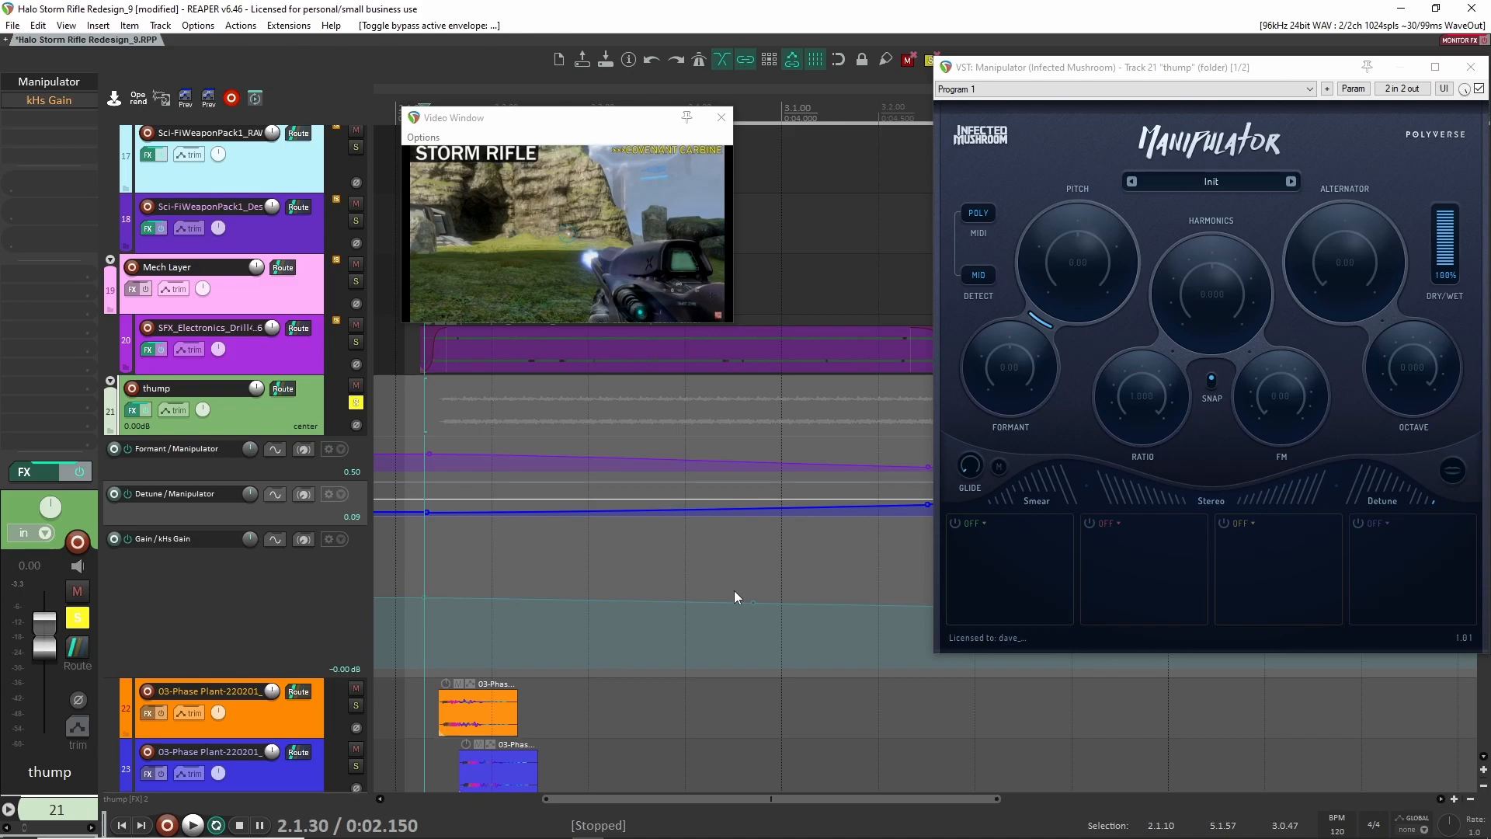
key("space")
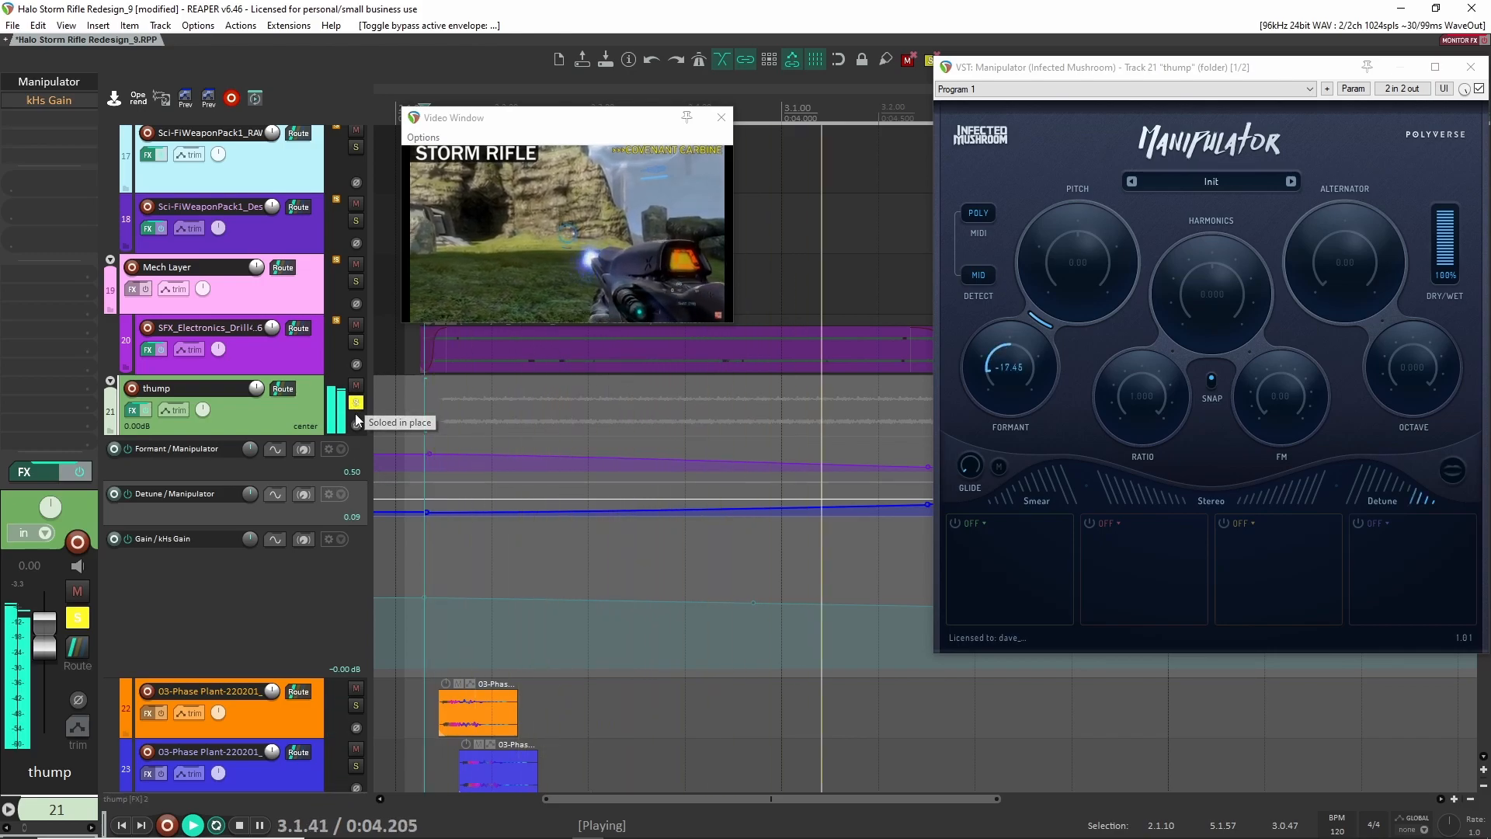
key("space")
Re-enable kHs Gain on the thump layer and bring the closing section of its Gain envelope into view
left_click(66, 103, "shift")
scroll(606, 522, "down", 2)
left_click_drag(794, 513, 651, 516)
left_click_drag(845, 533, 751, 531)
mouse_move(638, 522)
left_mouse_down()
mouse_move(895, 546)
mouse_move(799, 563)
mouse_move(656, 531)
left_mouse_up()
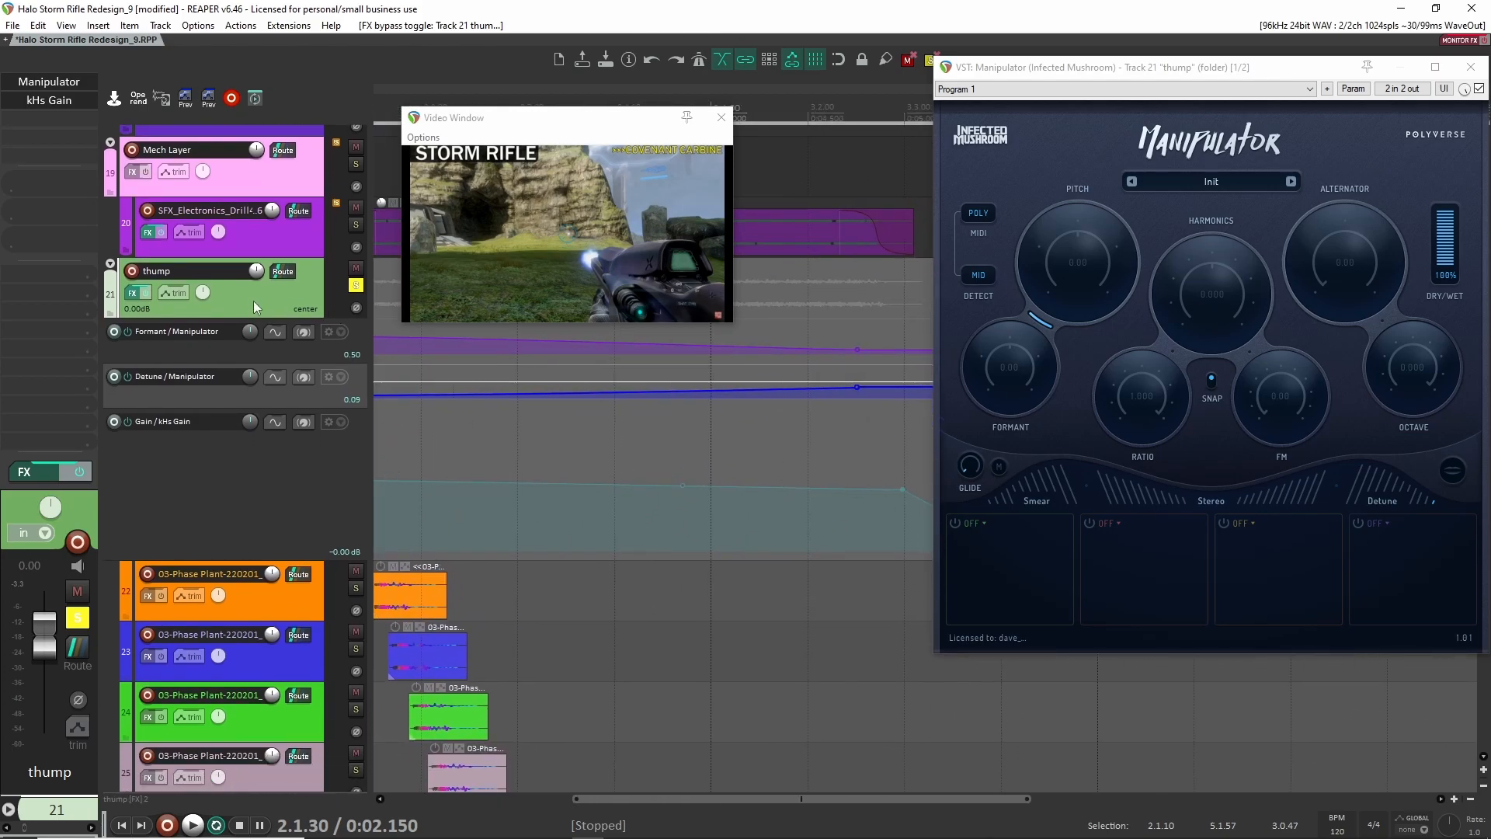
Hide the thump layer's effect envelopes and collapse its folder of Phase Plant child tracks
key("e")
scroll(386, 575, "down", 6)
scroll(156, 342, "up", 7)
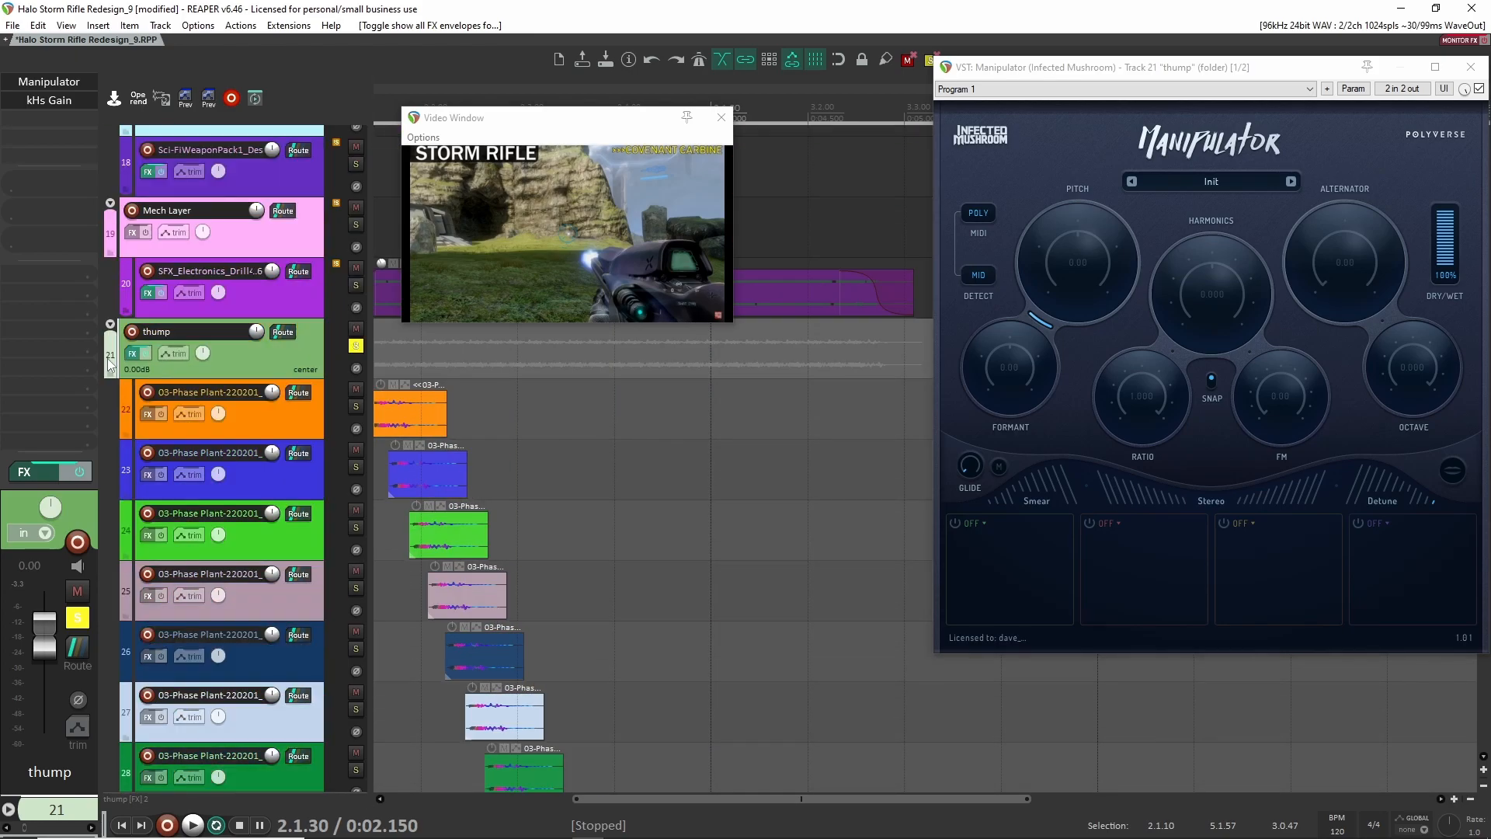
left_click(110, 326)
left_click(111, 326)
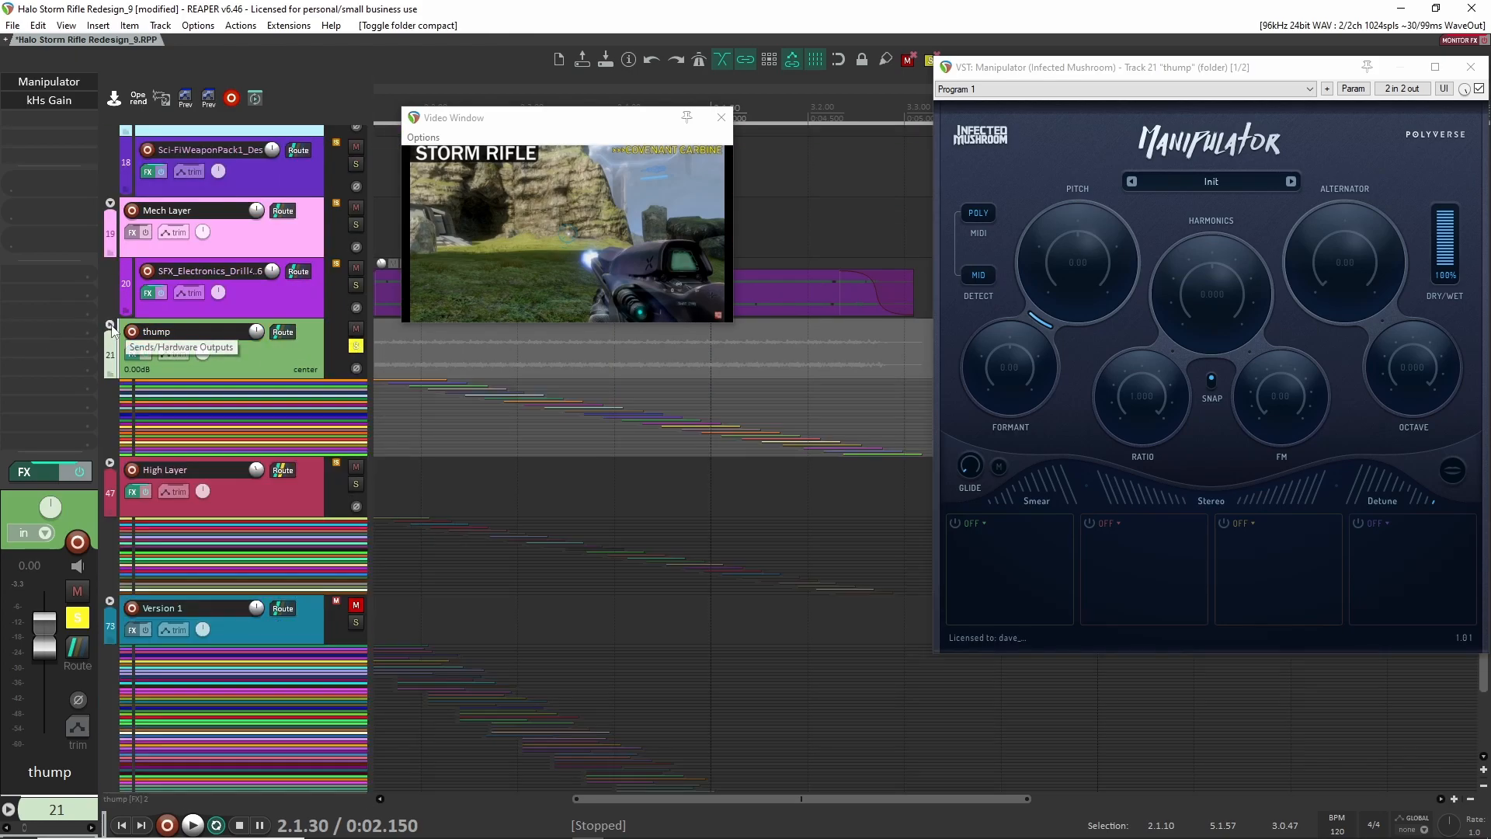
Solo the High Layer alongside the thump layer and play passages to hear the two combined
left_click(356, 484)
left_click_drag(432, 458, 592, 463)
key("space")
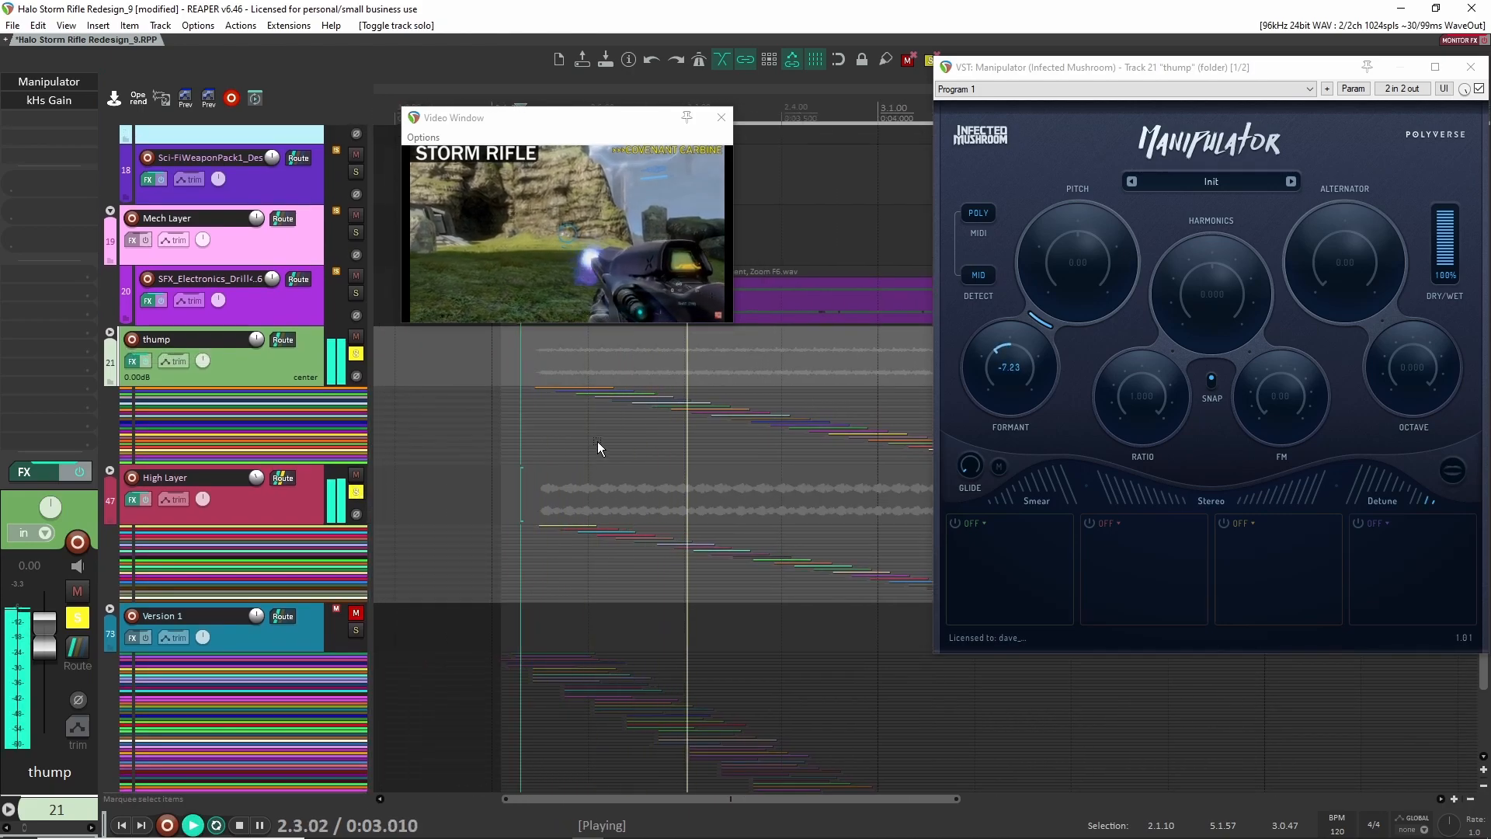
key("space")
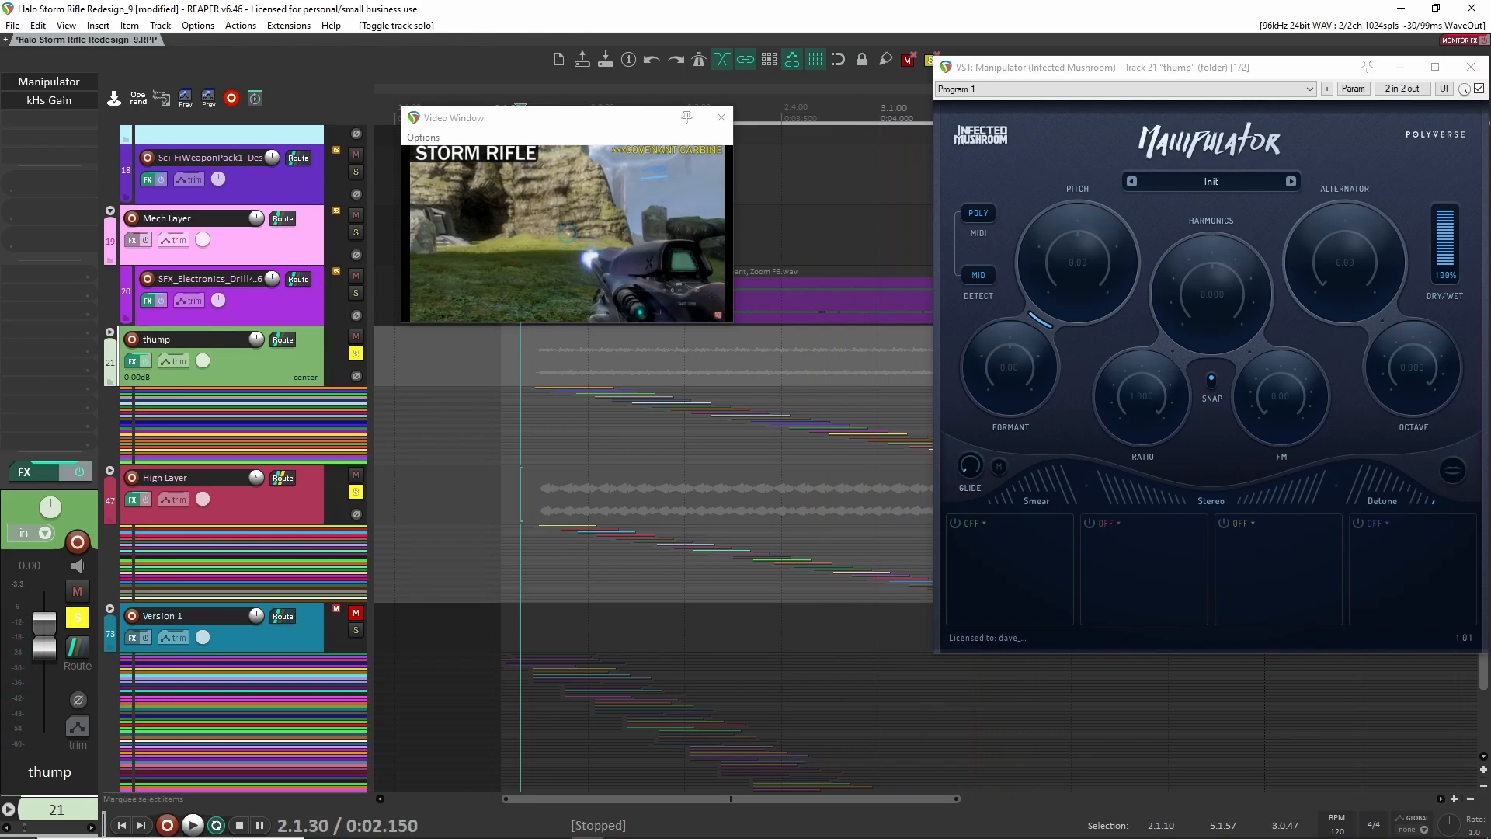
key("space")
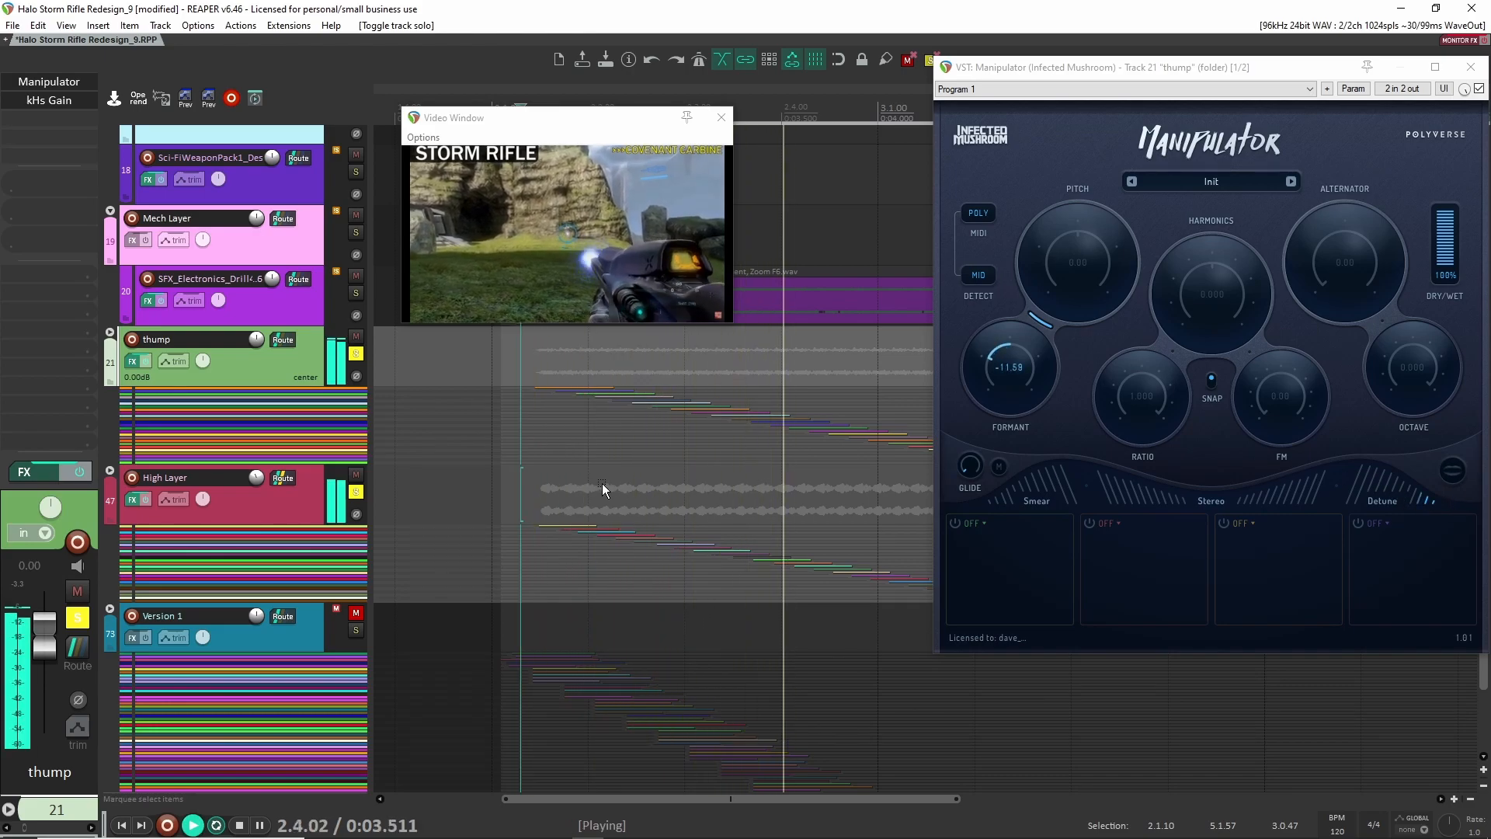
key("space")
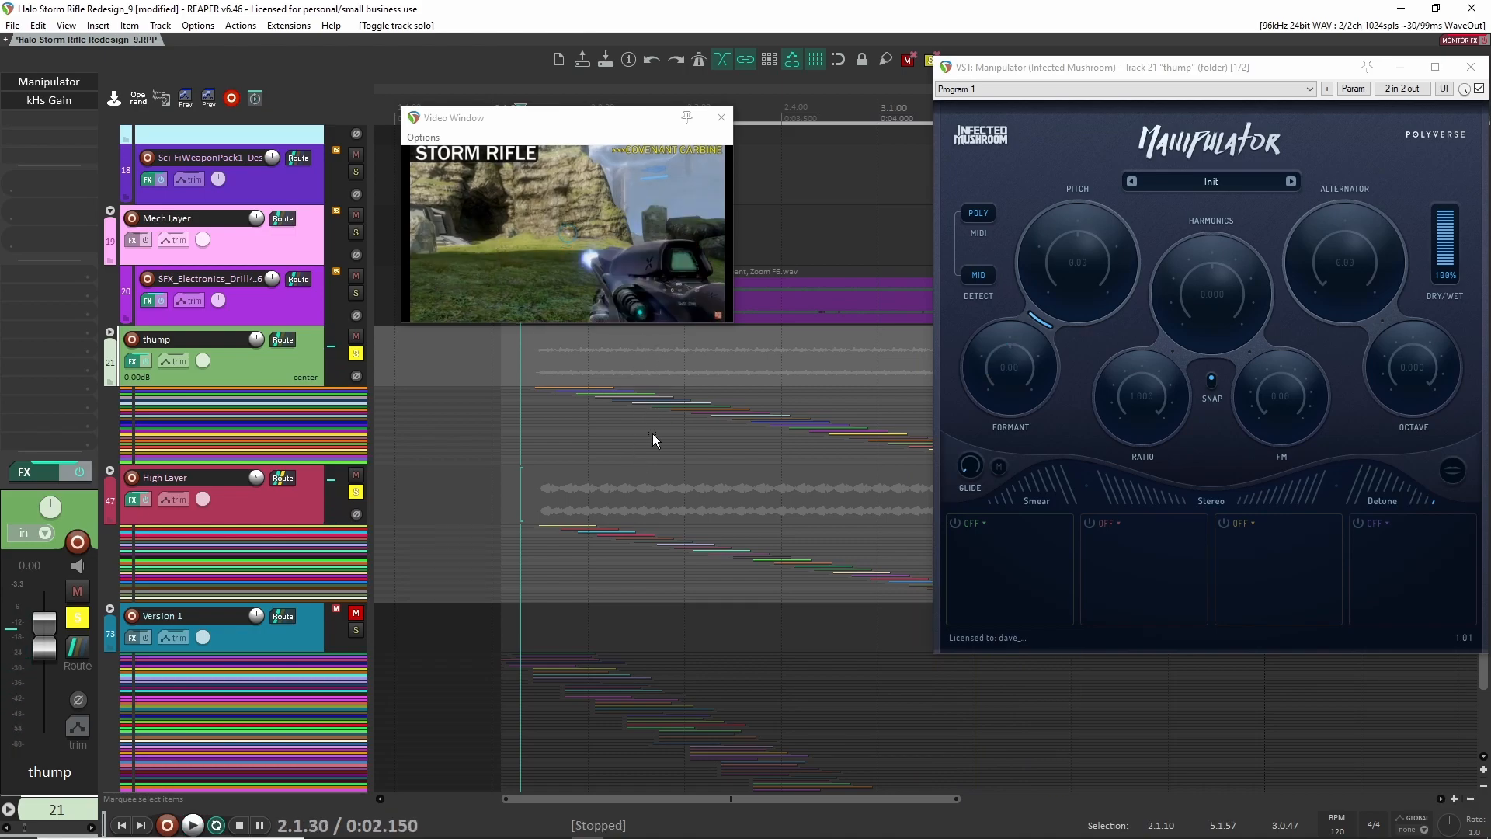
Turn off the High Layer and thump solos and solo the SFX_Electronics_Drill track under the Mech Layer instead
scroll(676, 399, "up", 3)
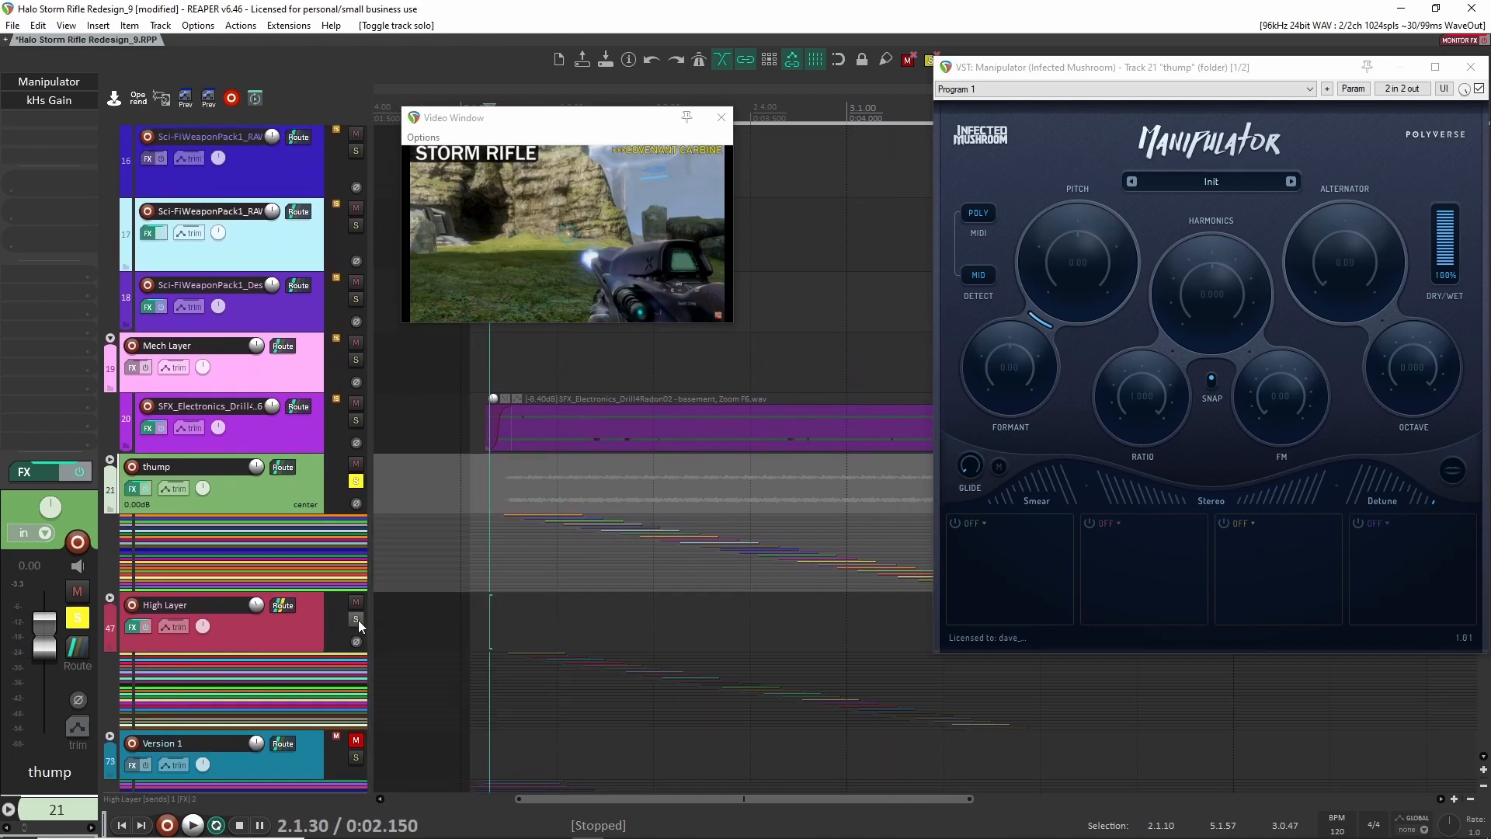
left_click(357, 482)
left_click(355, 421)
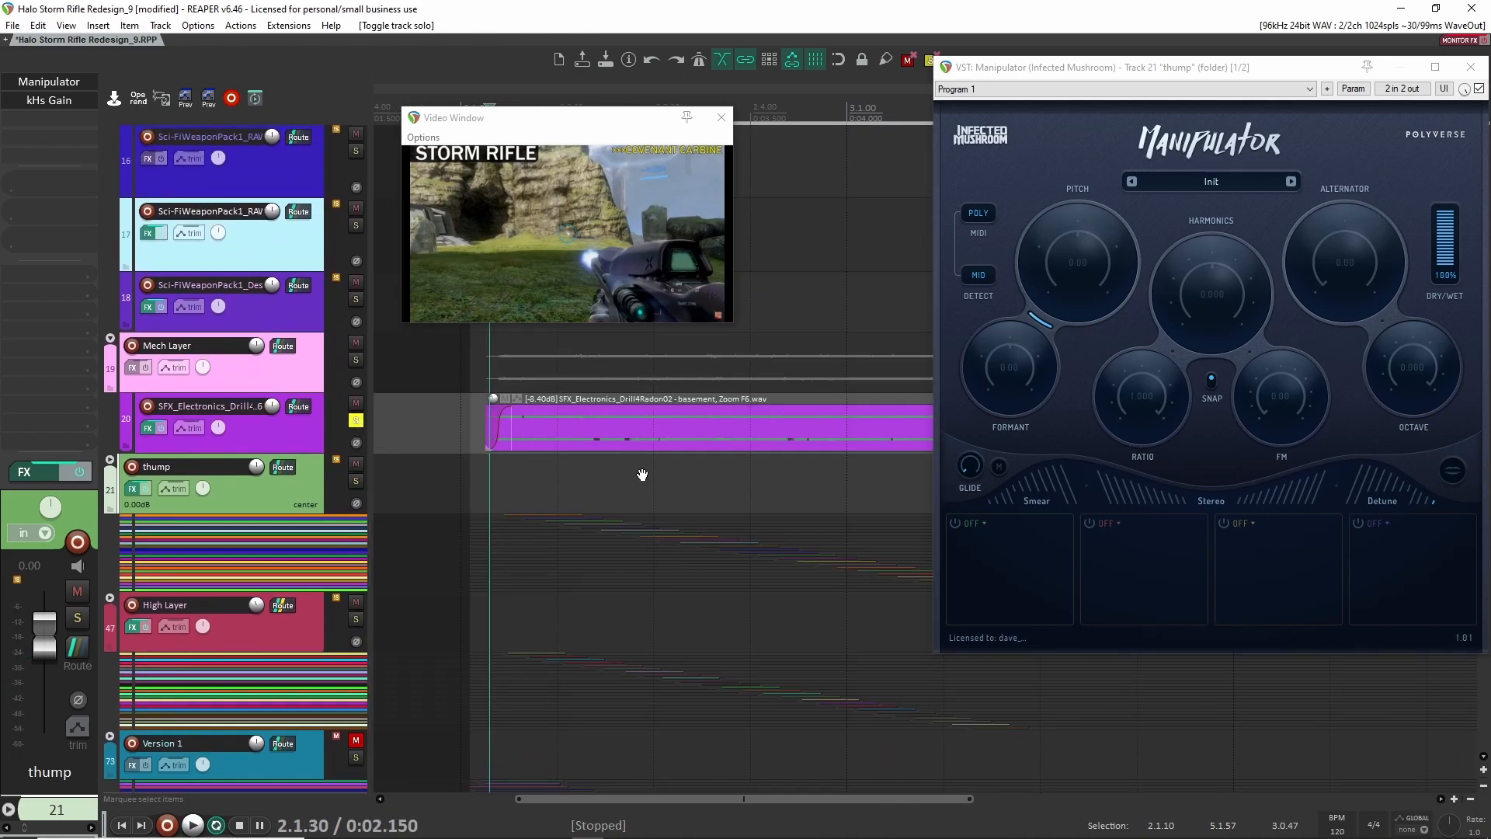
Nudge the video window aside and play the soloed SFX_Electronics_Drill track against the video
scroll(642, 474, "right", 2)
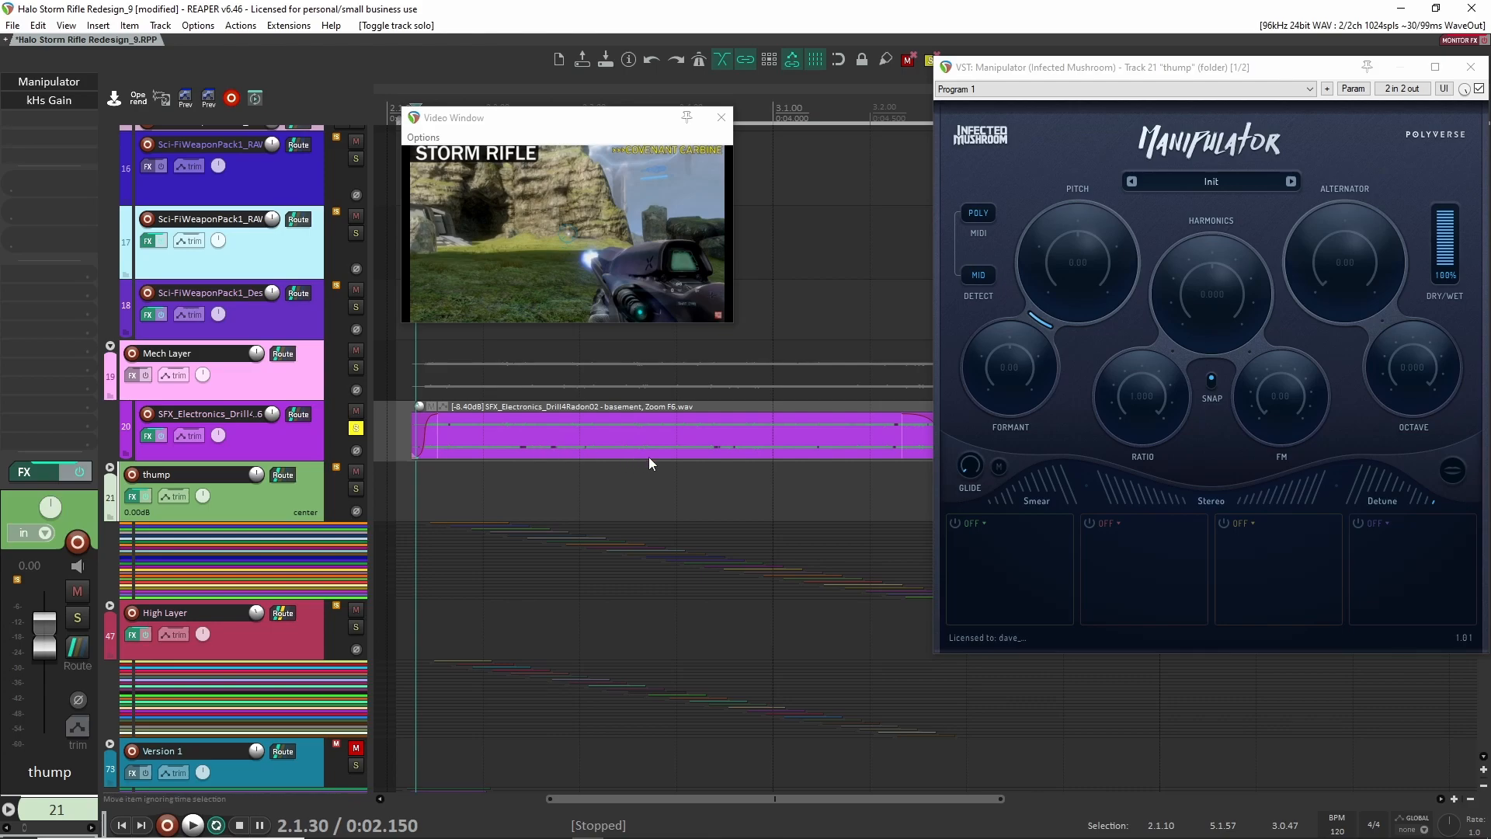
left_click_drag(684, 437, 679, 436)
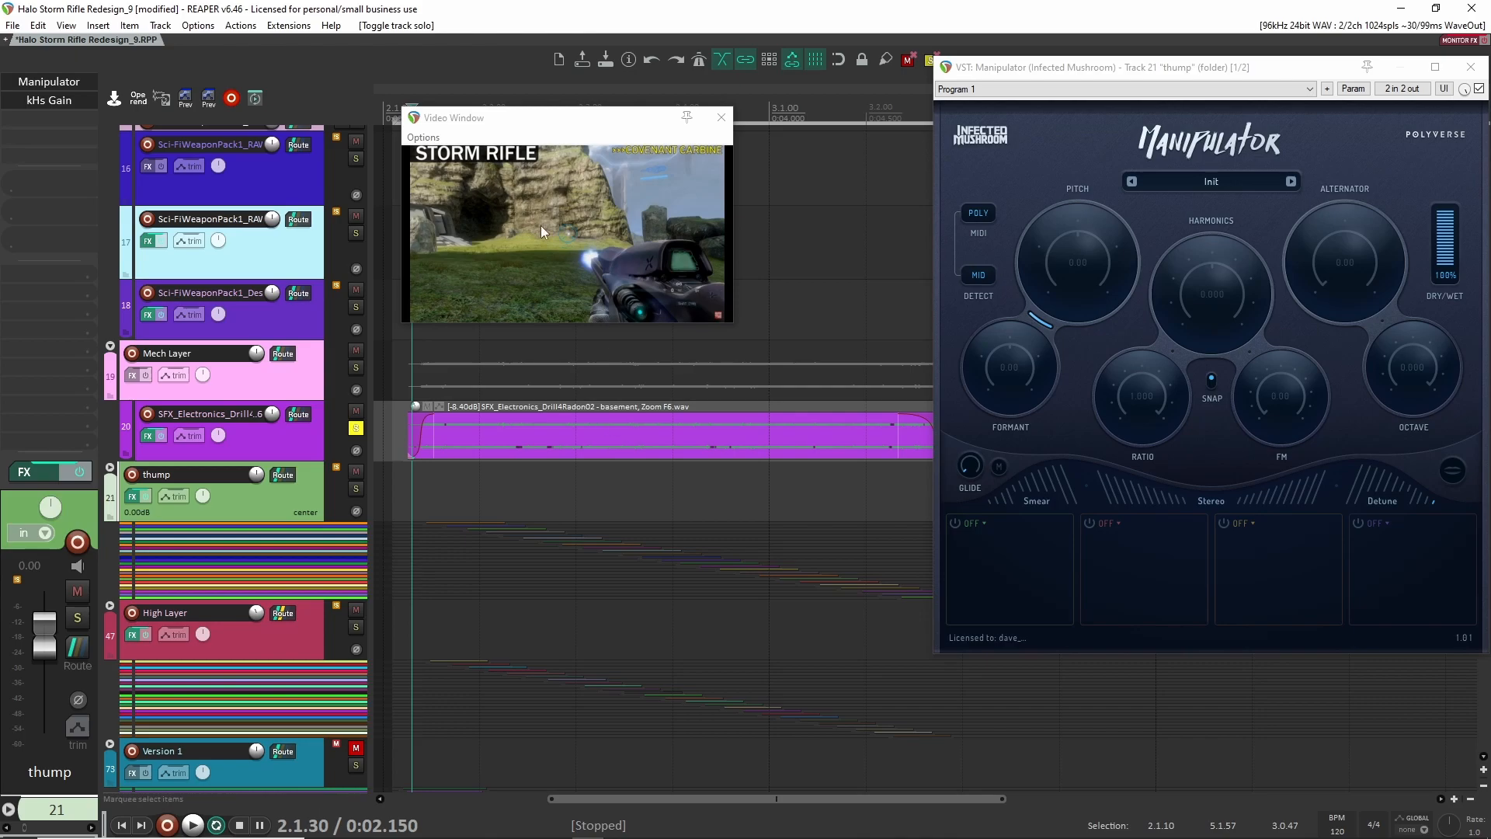
left_click_drag(622, 127, 635, 130)
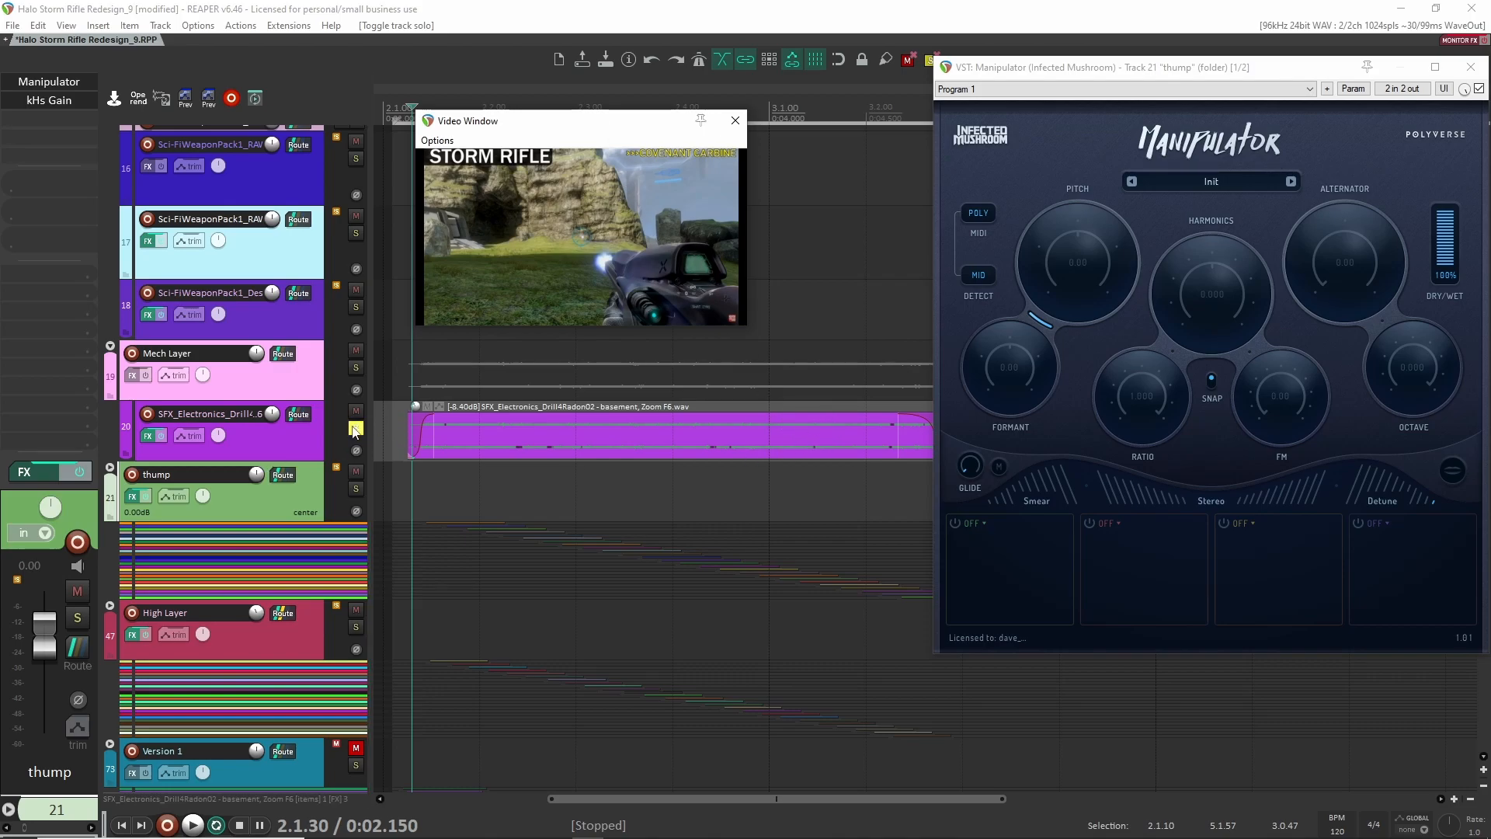
key("space")
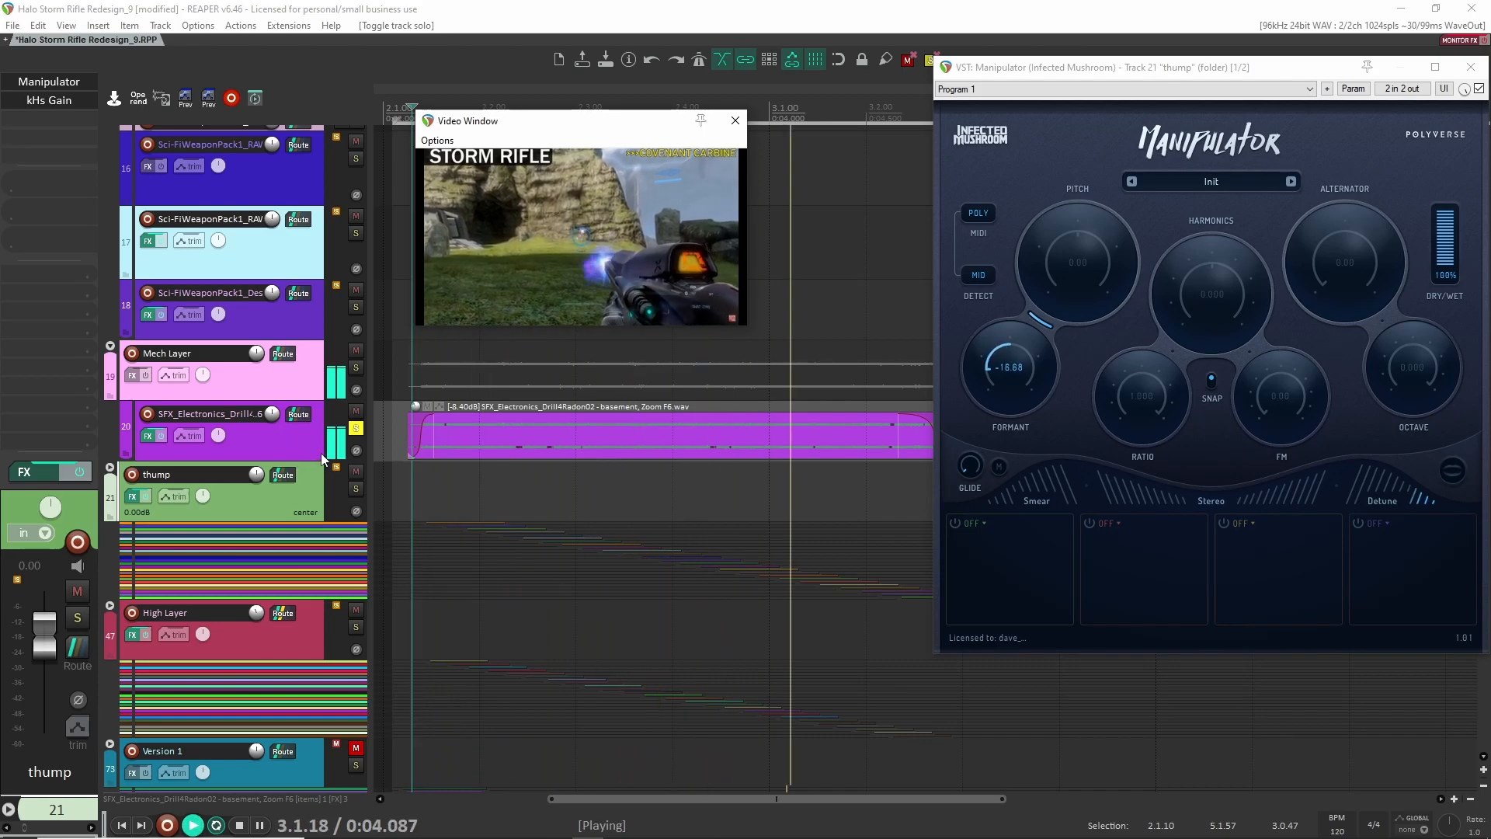
key("space")
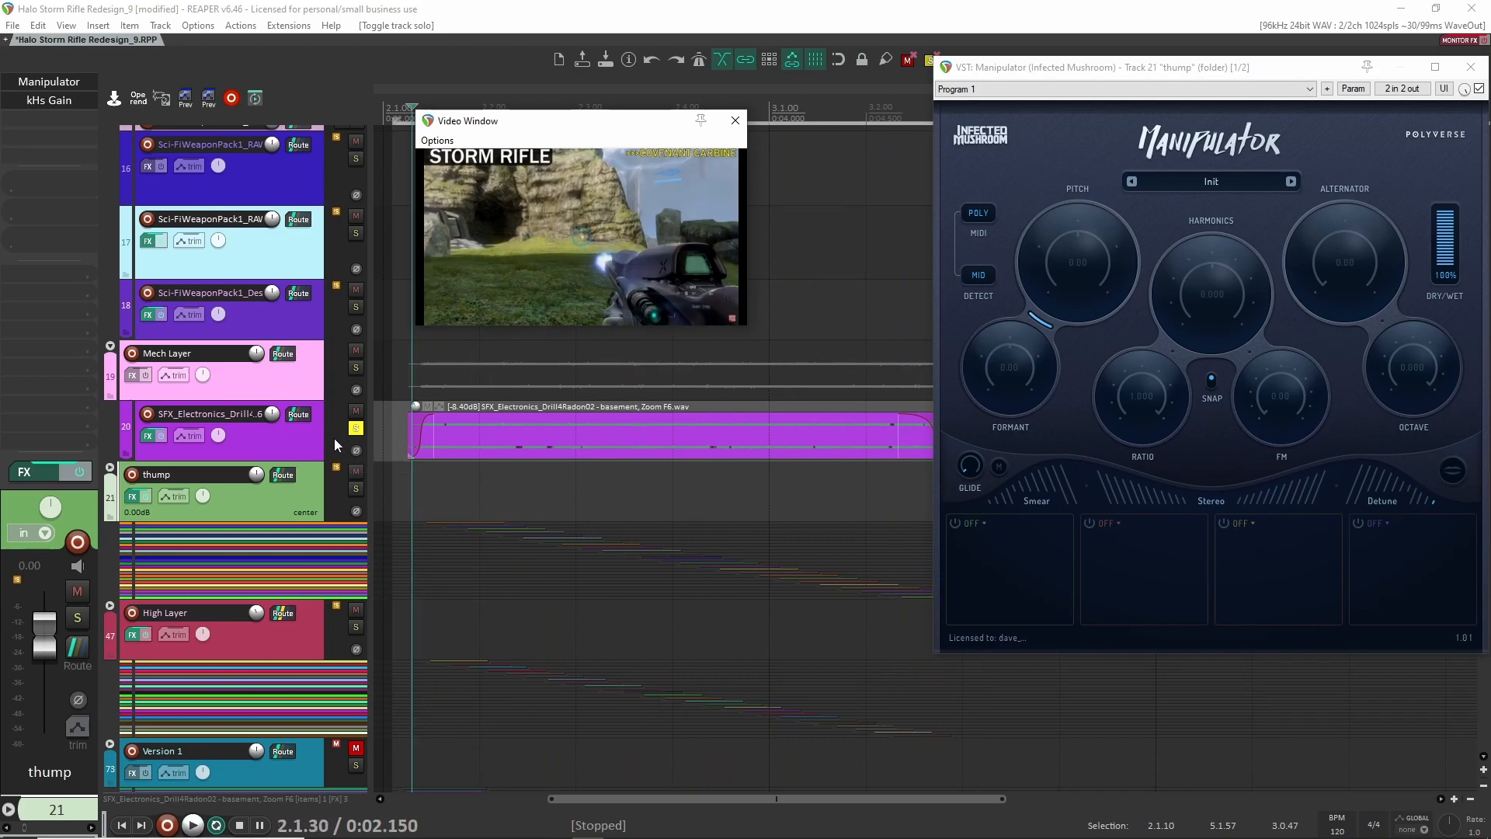
Bypass Manipulator, Neutron 2 Equalizer and kHs Flanger on the SFX_Electronics_Drill track and play its unprocessed sound
left_click(60, 84, "shift")
left_click(59, 99, "shift")
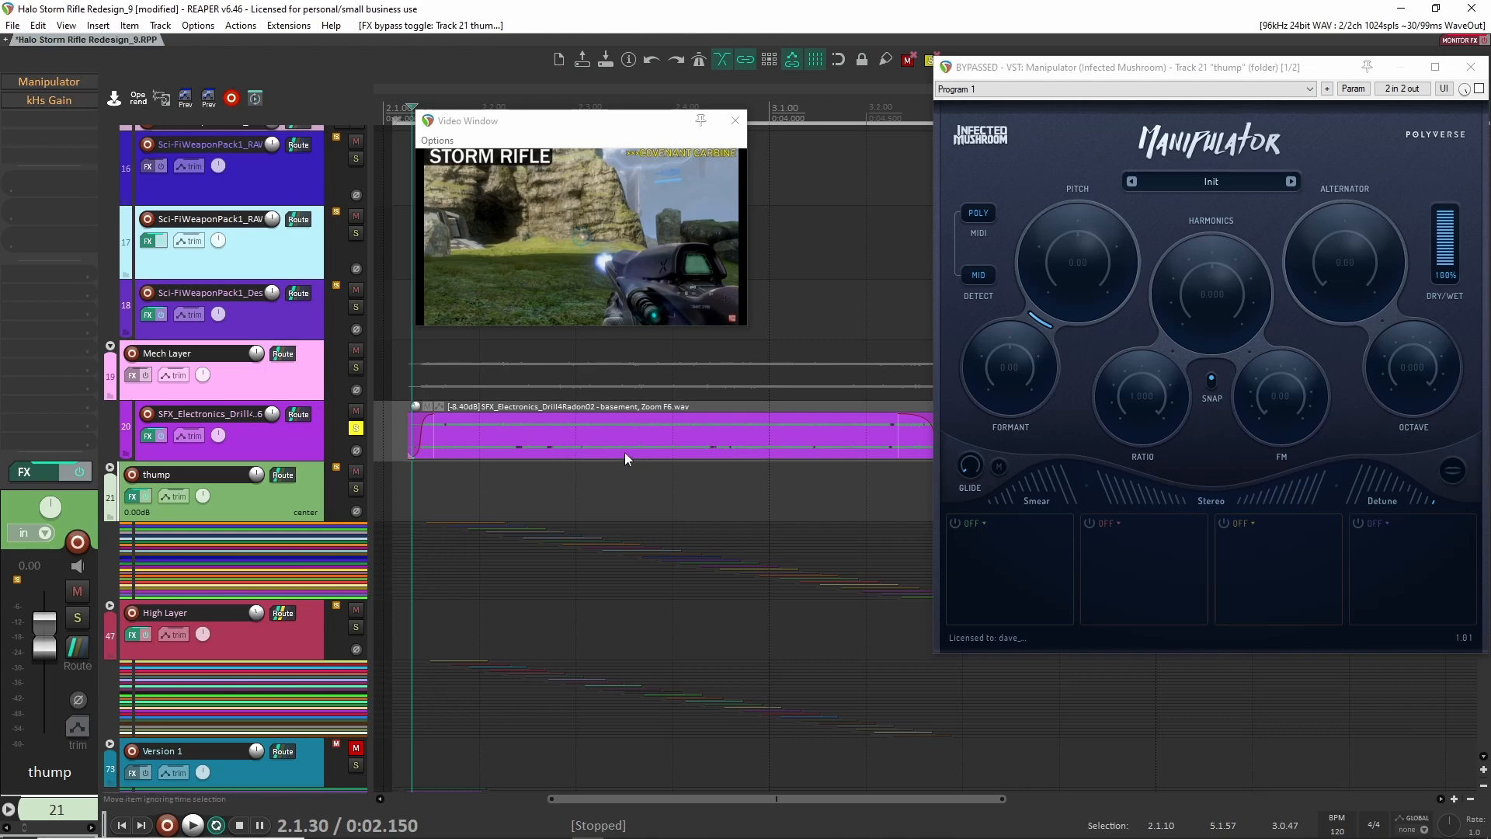
key("space")
left_click(395, 424)
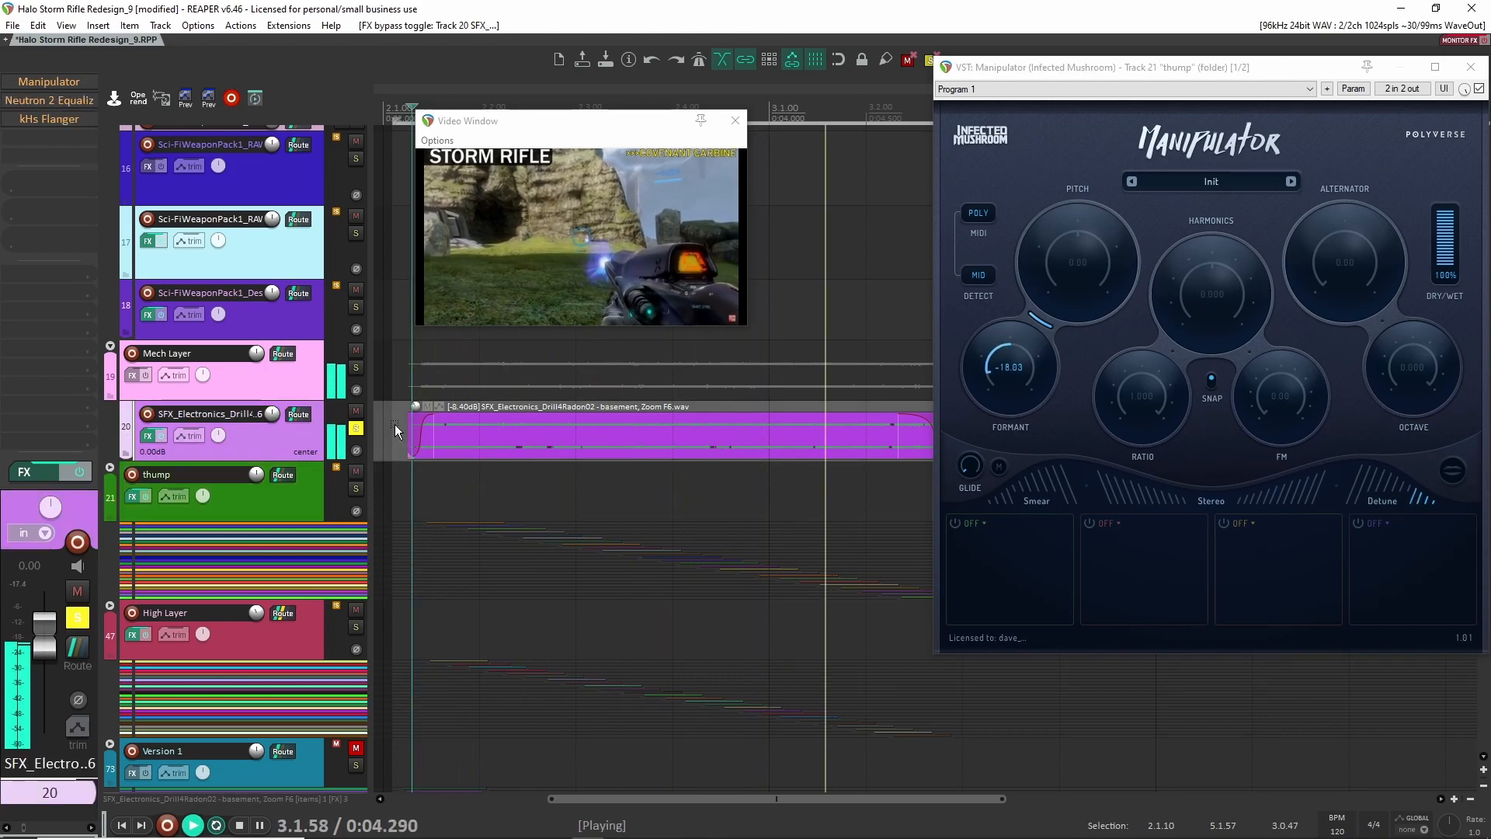
key("space")
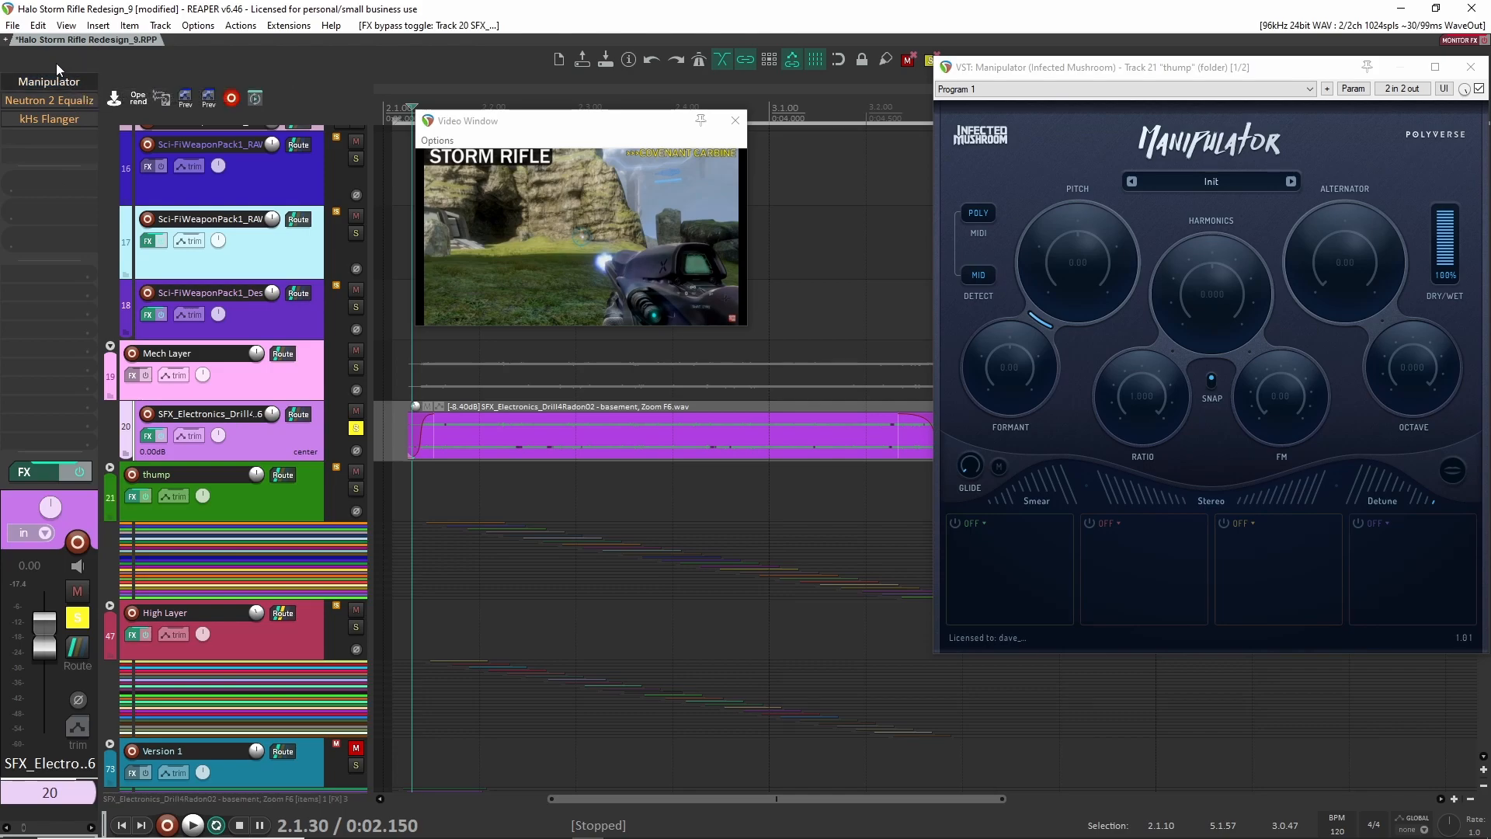
Show the SFX_Electronics_Drill track's envelopes with its Manipulator enabled and open, and play a passage to hear the Formant automation
key("v")
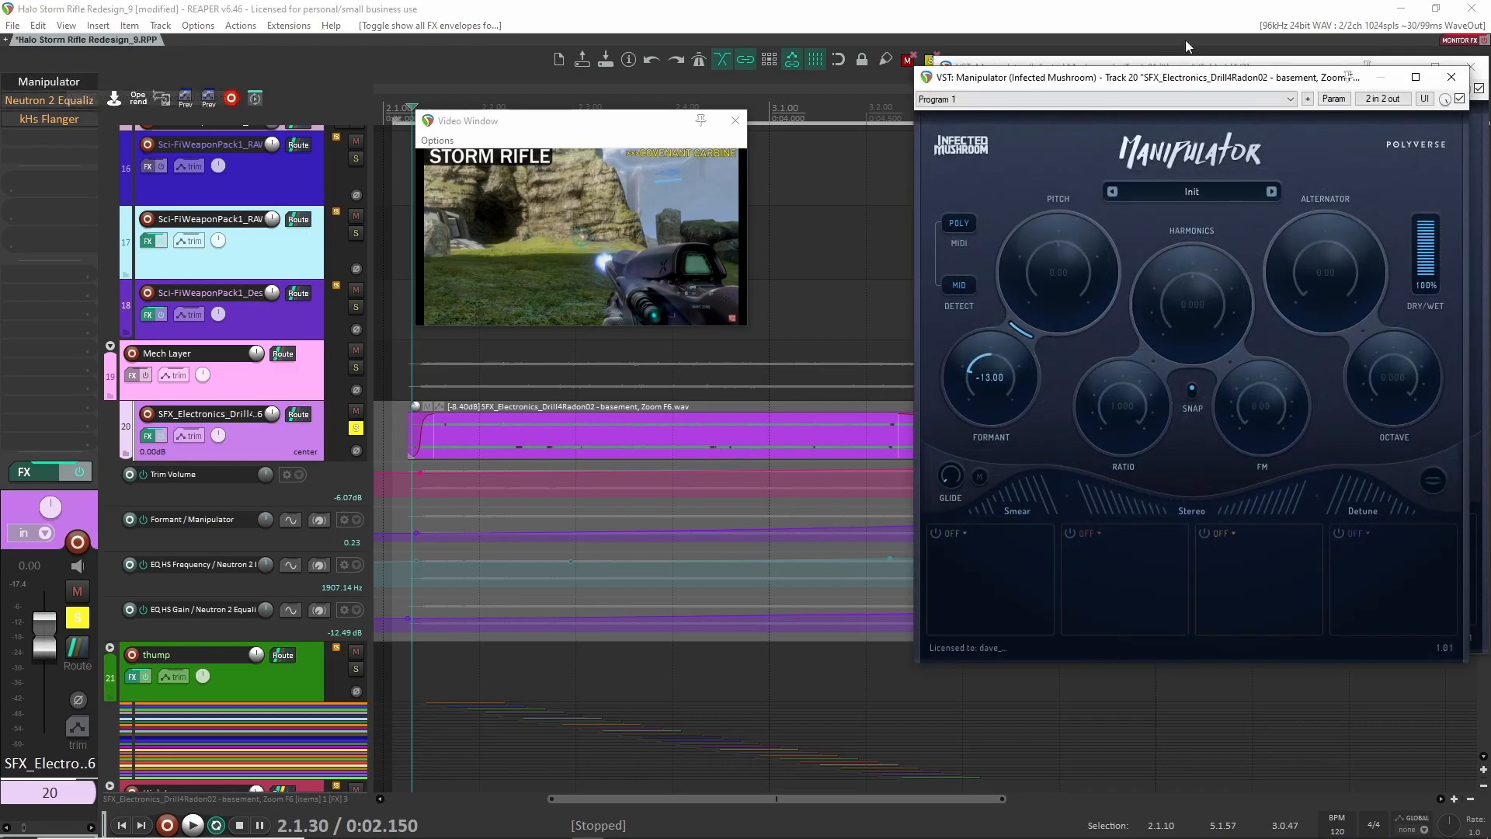
left_click_drag(1187, 85, 1204, 74)
key("space")
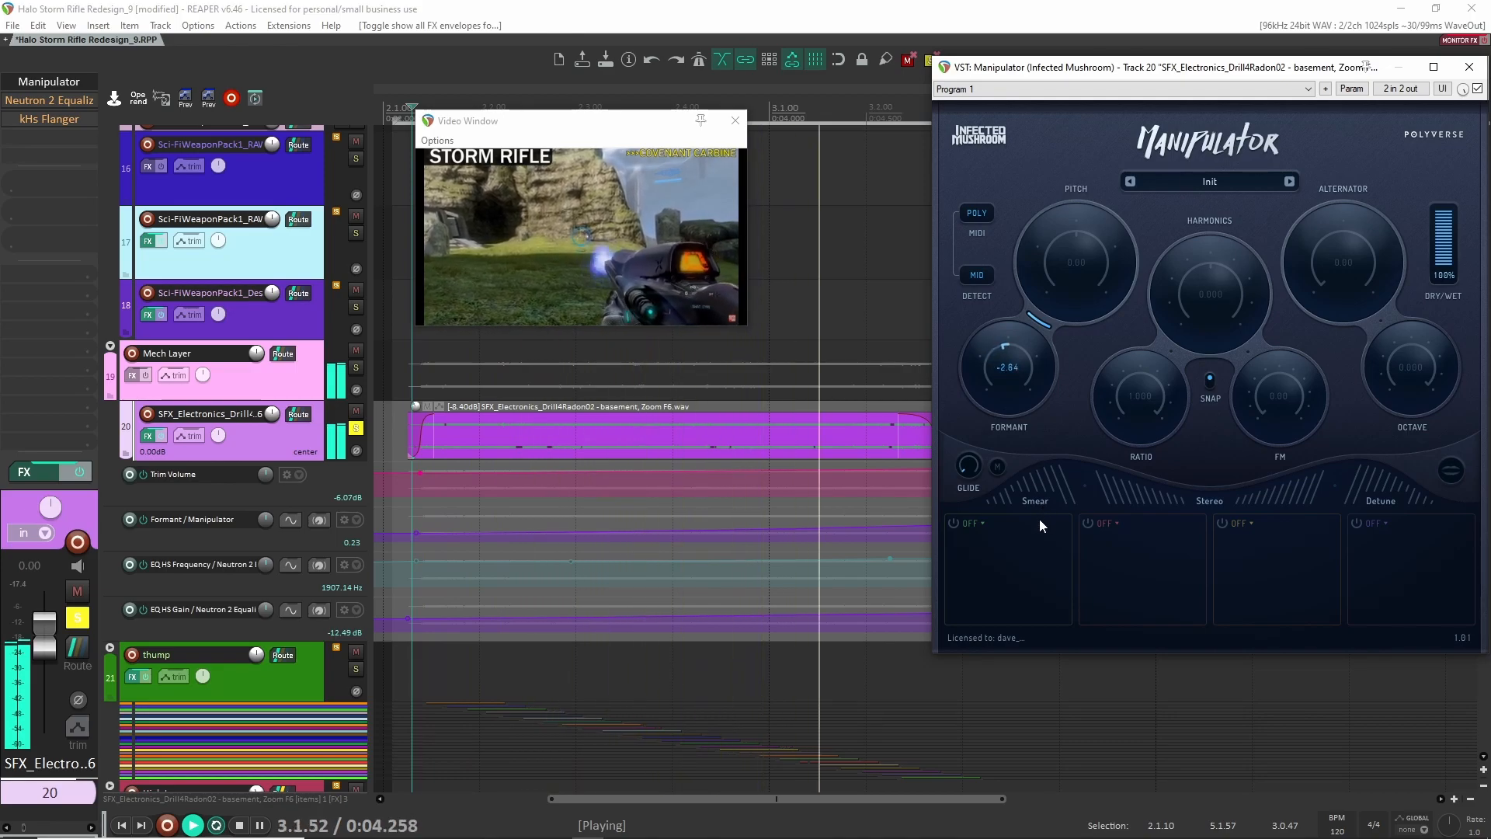
key("space")
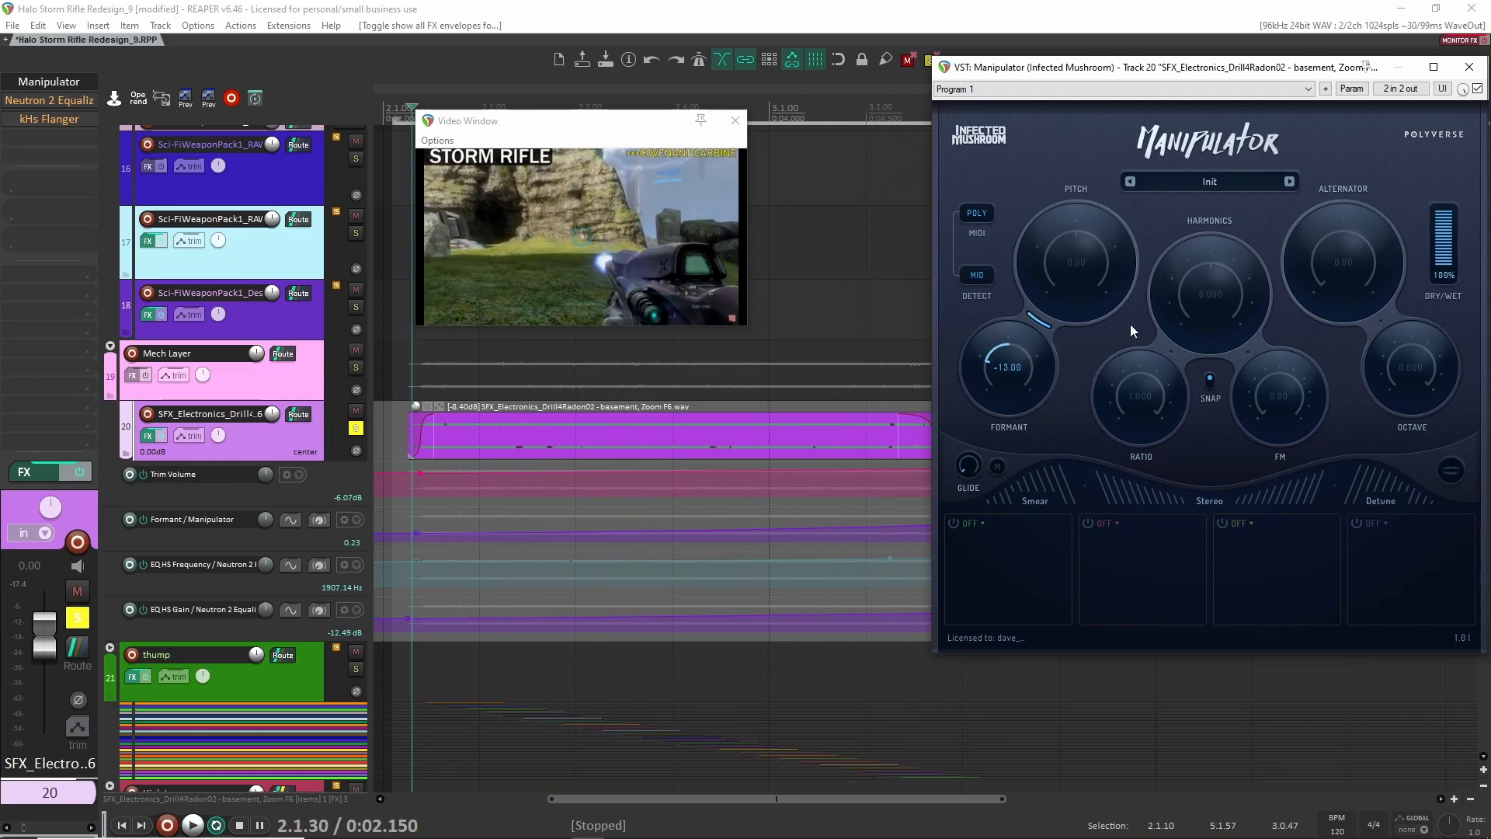
Re-enable Neutron 2 Equalizer on the SFX_Electronics_Drill track, position its window beside the envelopes, and play the high-shelf automation
left_click(56, 98, "shift")
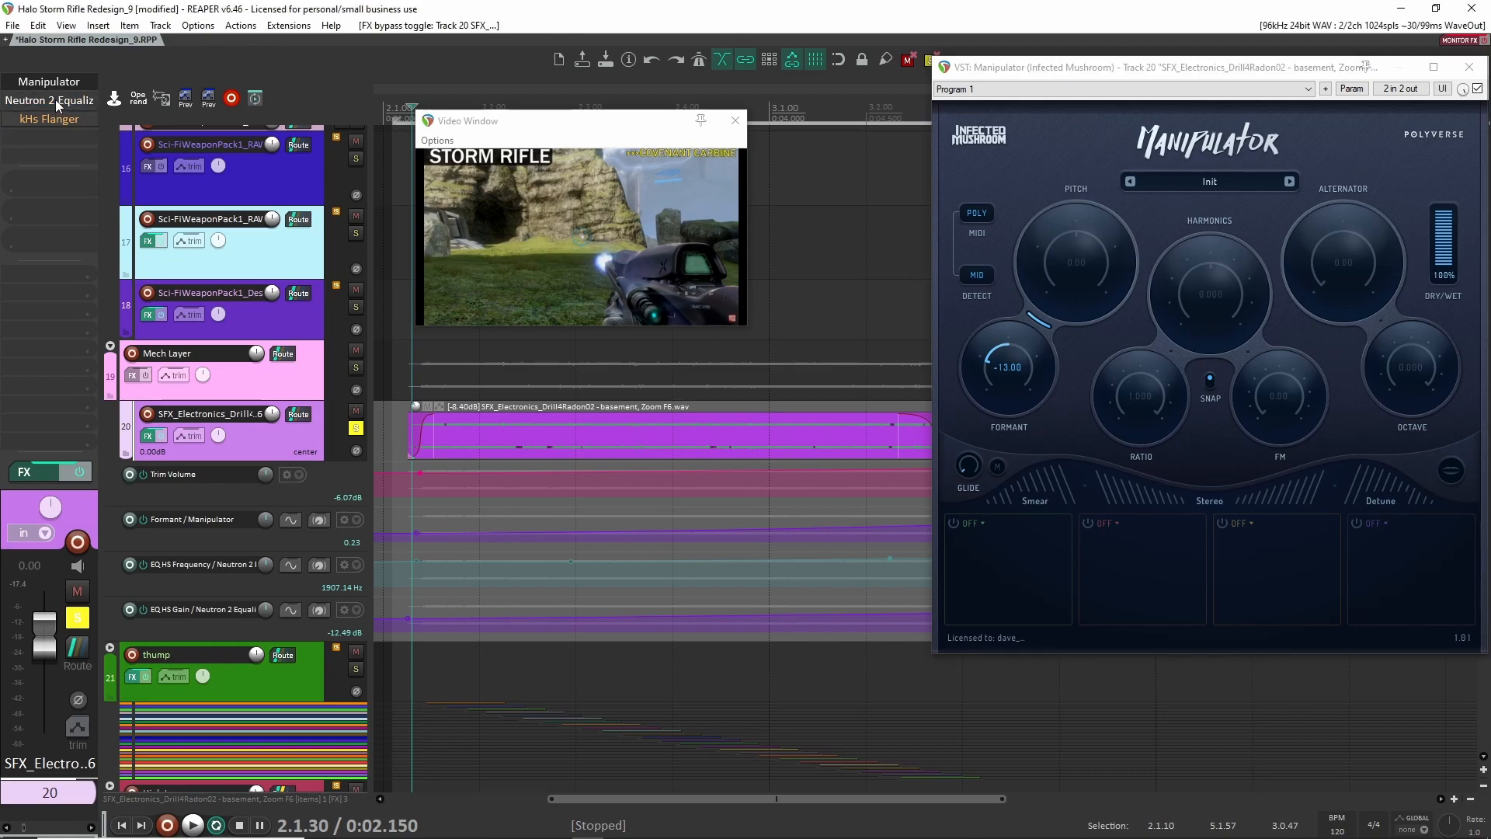
left_click_drag(1024, 307, 1118, 119)
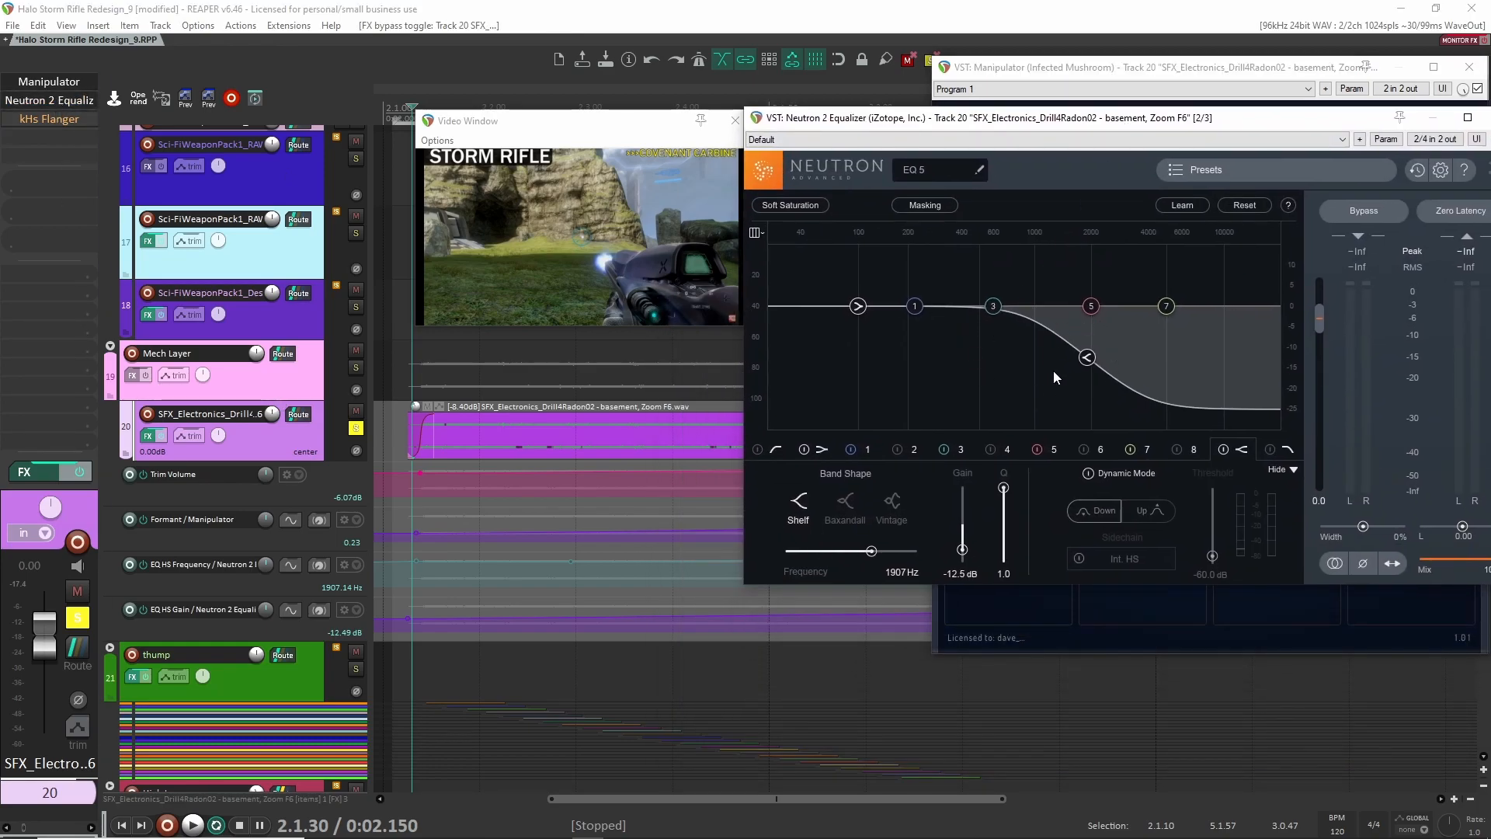
left_click_drag(1002, 124, 1055, 118)
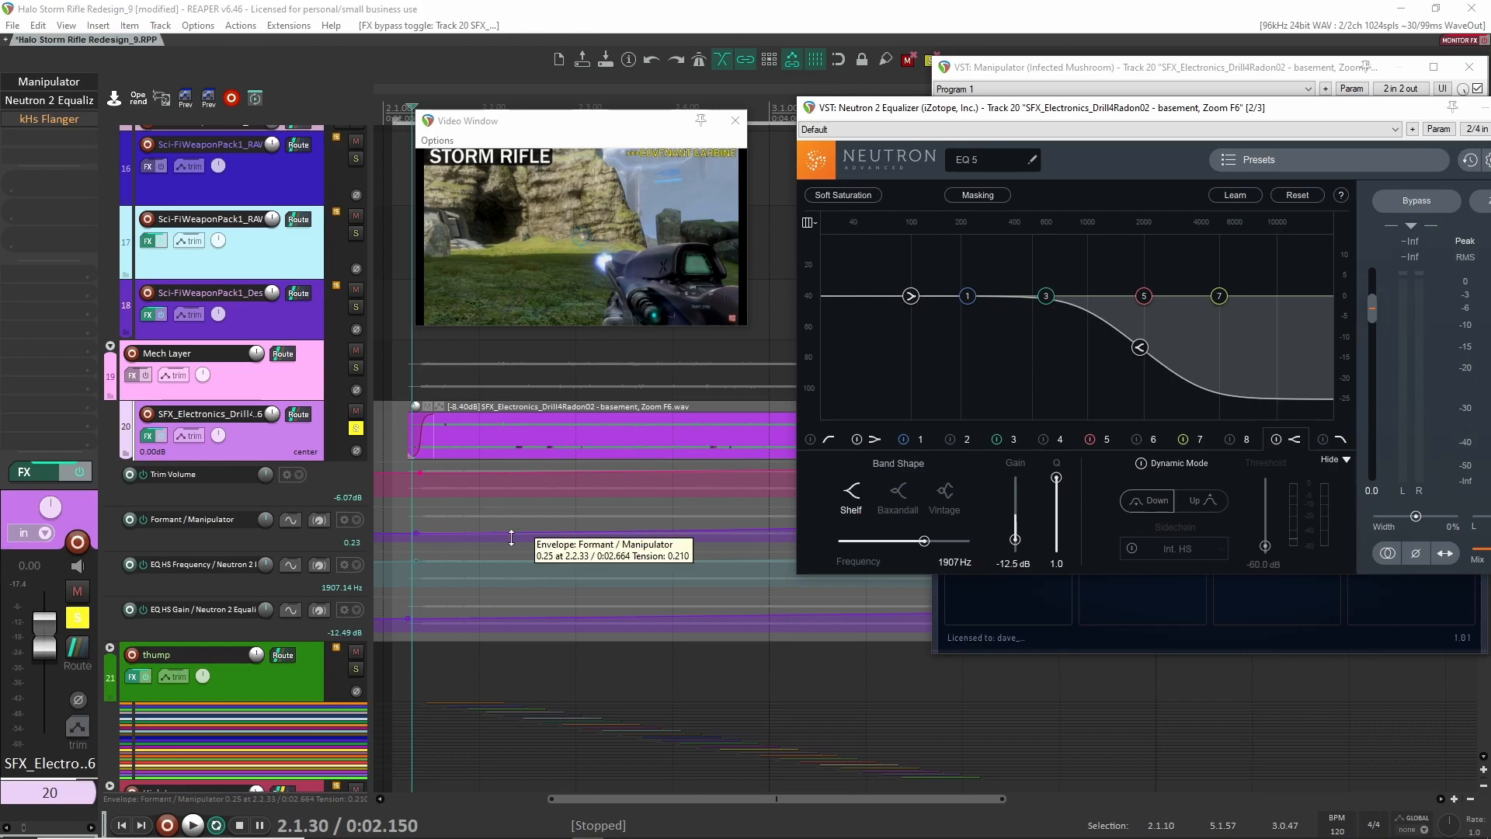
key("space")
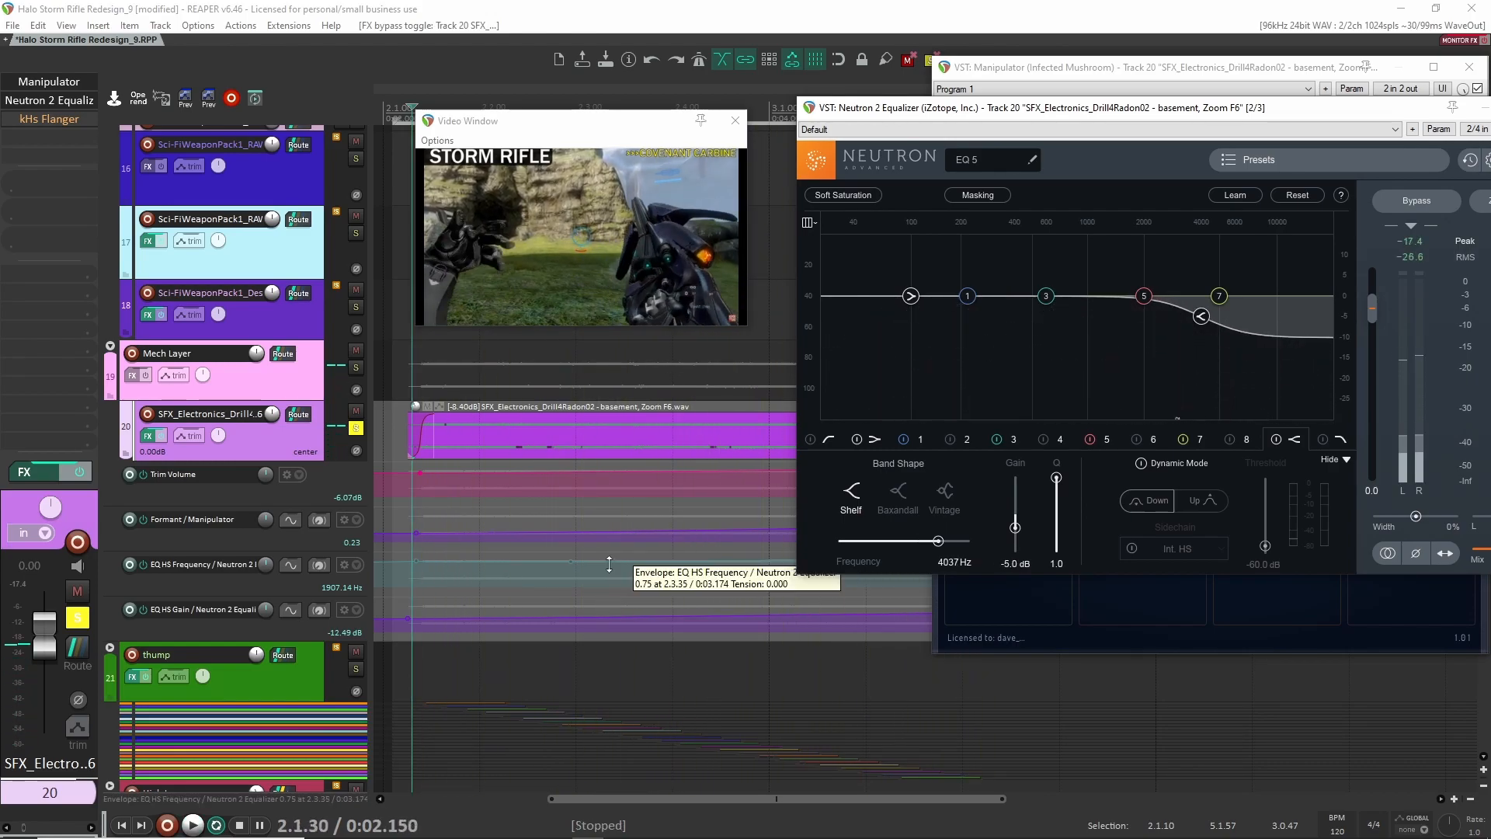
key("space")
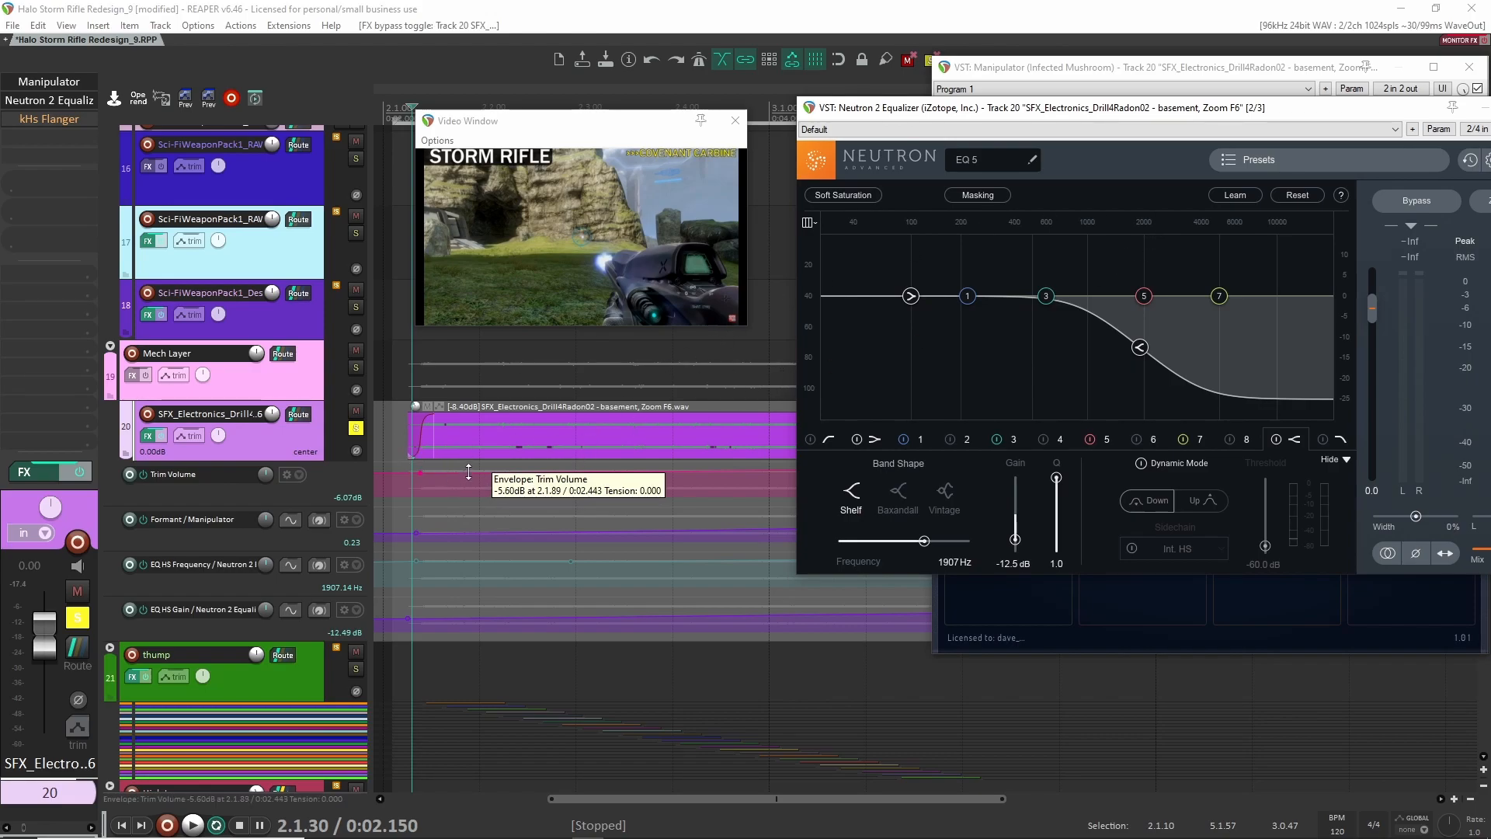
Re-enable kHs Flanger on the SFX_Electronics_Drill track with its window open, play a passage, and close the Flanger window
left_click(39, 120)
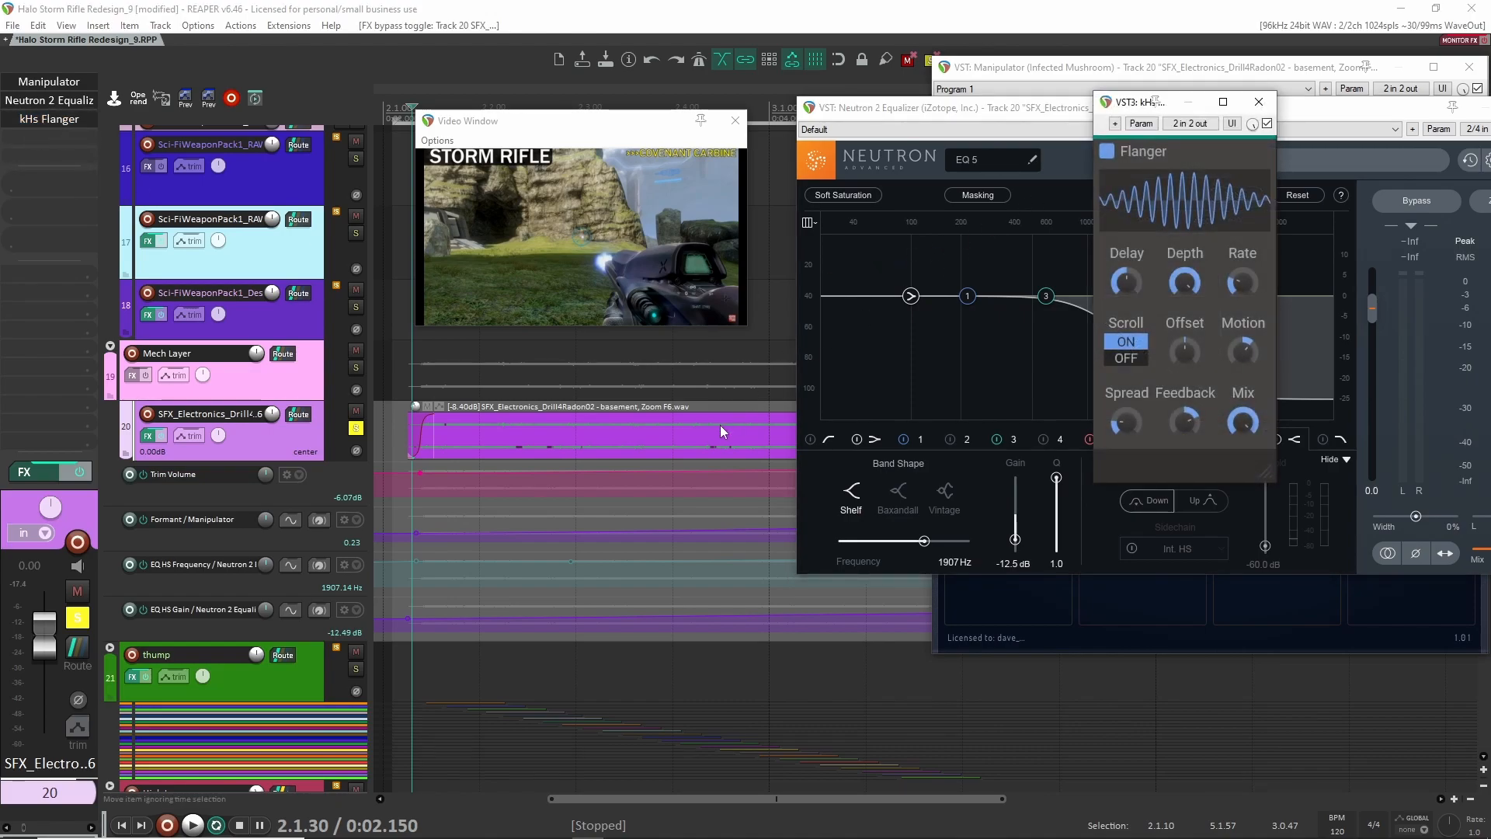
key("space")
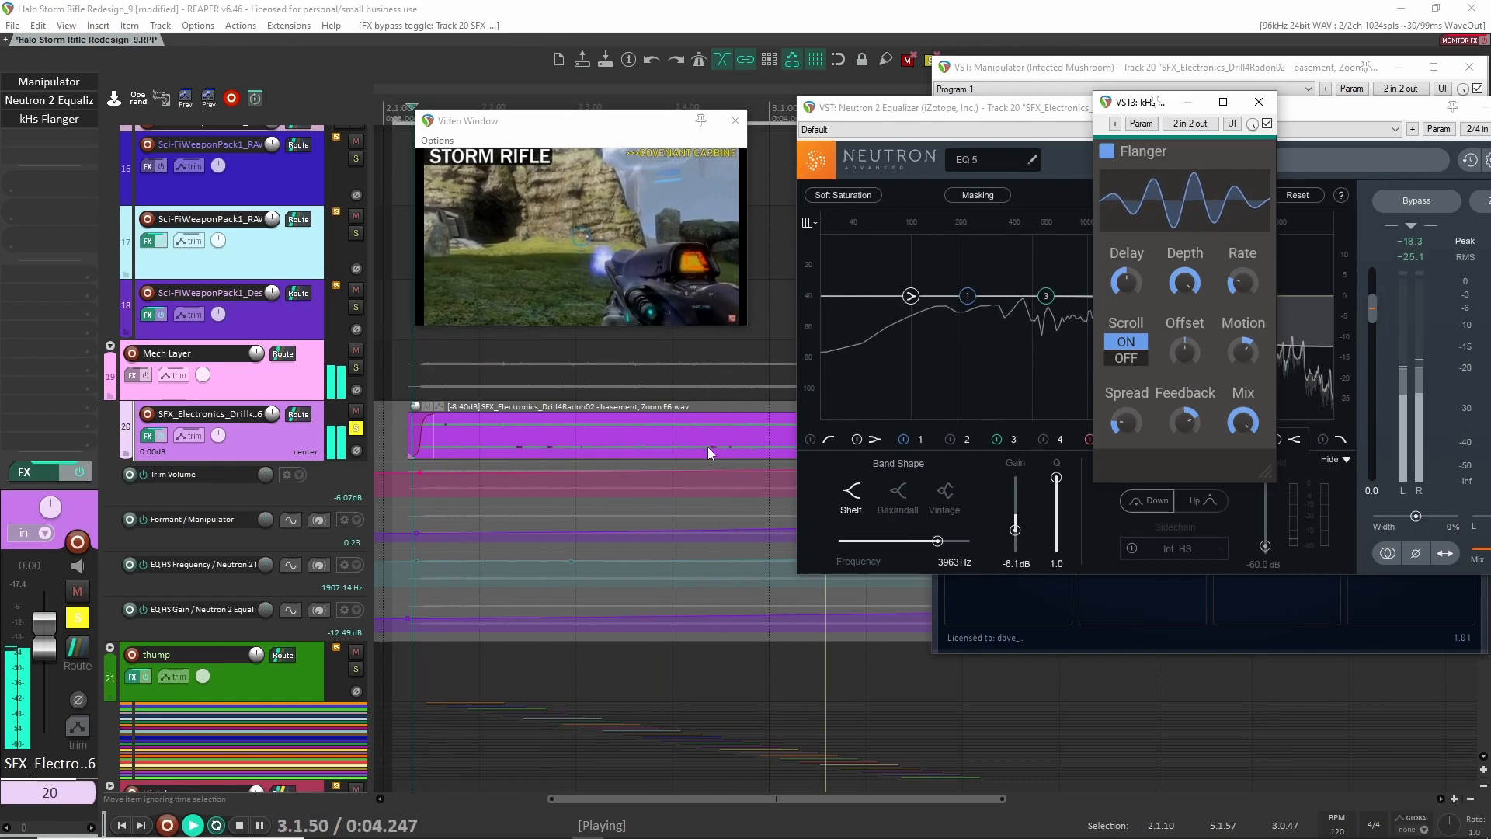
key("space")
left_click(1265, 103)
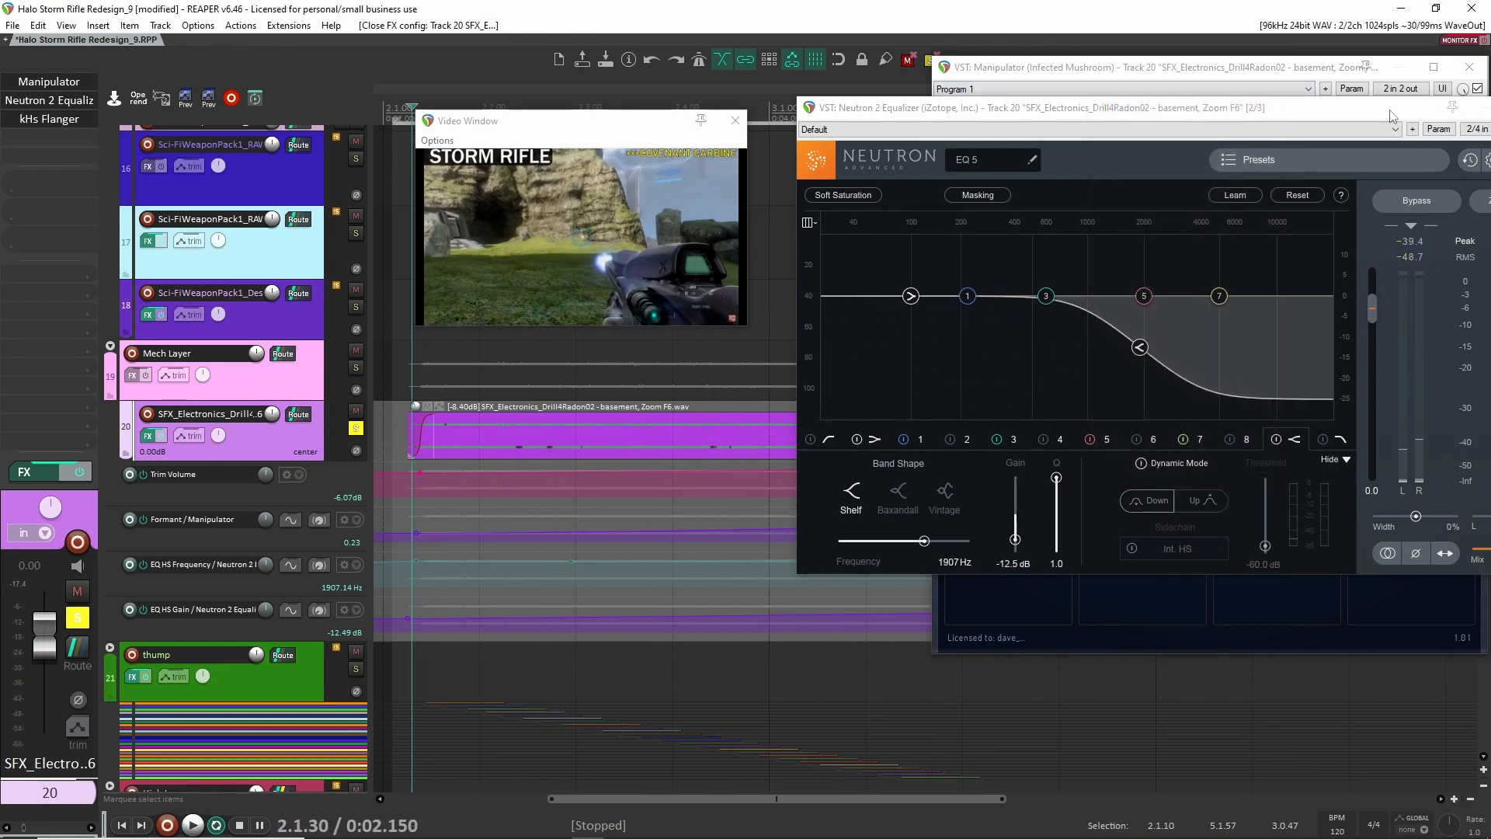
Close the SFX_Electronics_Drill track's Neutron 2 Equalizer and Manipulator windows and hide its envelopes
left_click_drag(1391, 111, 1273, 114)
left_click(1439, 112)
left_click(1469, 68)
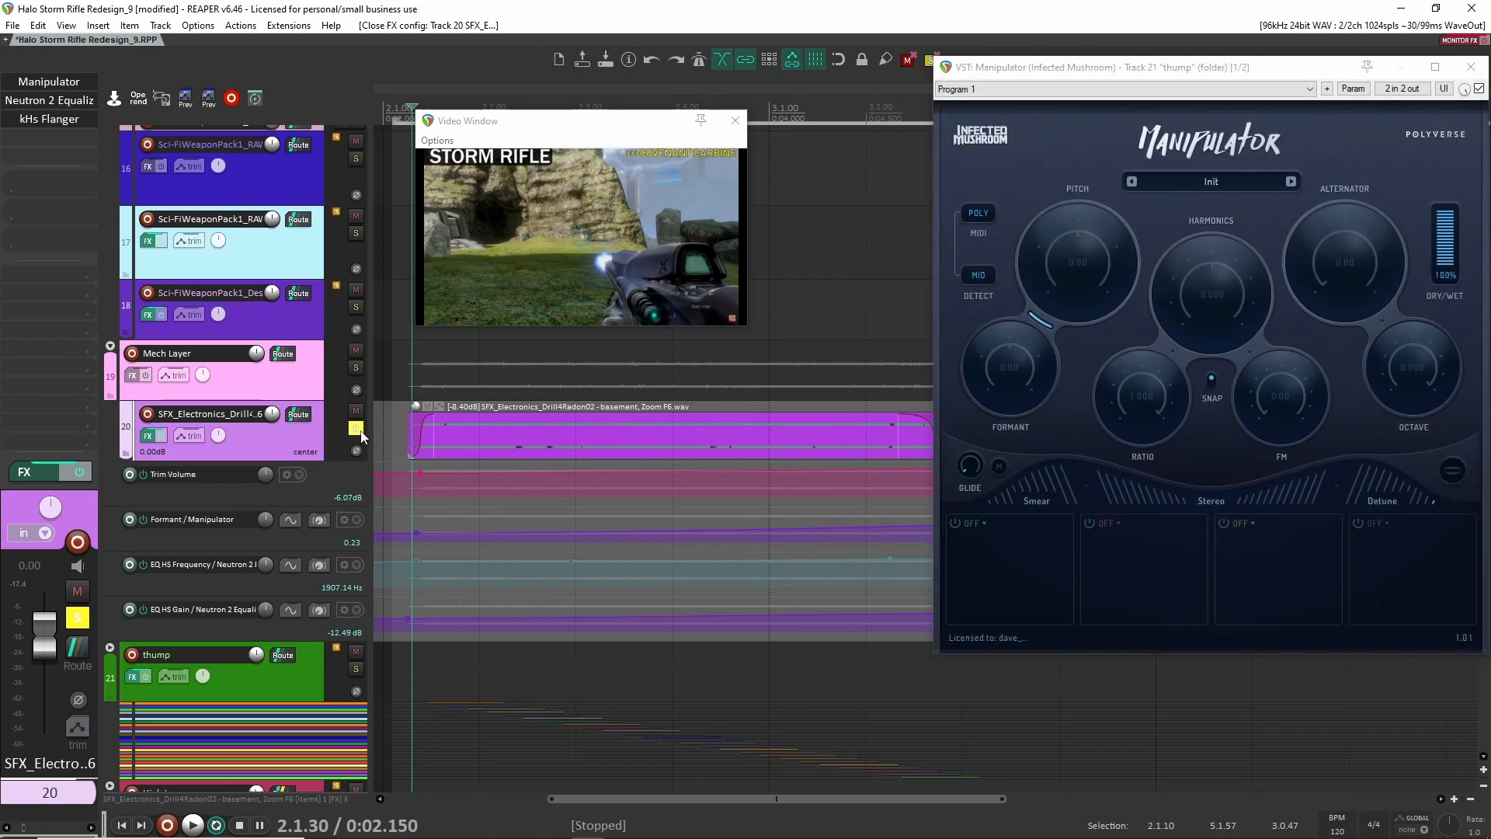
key("v")
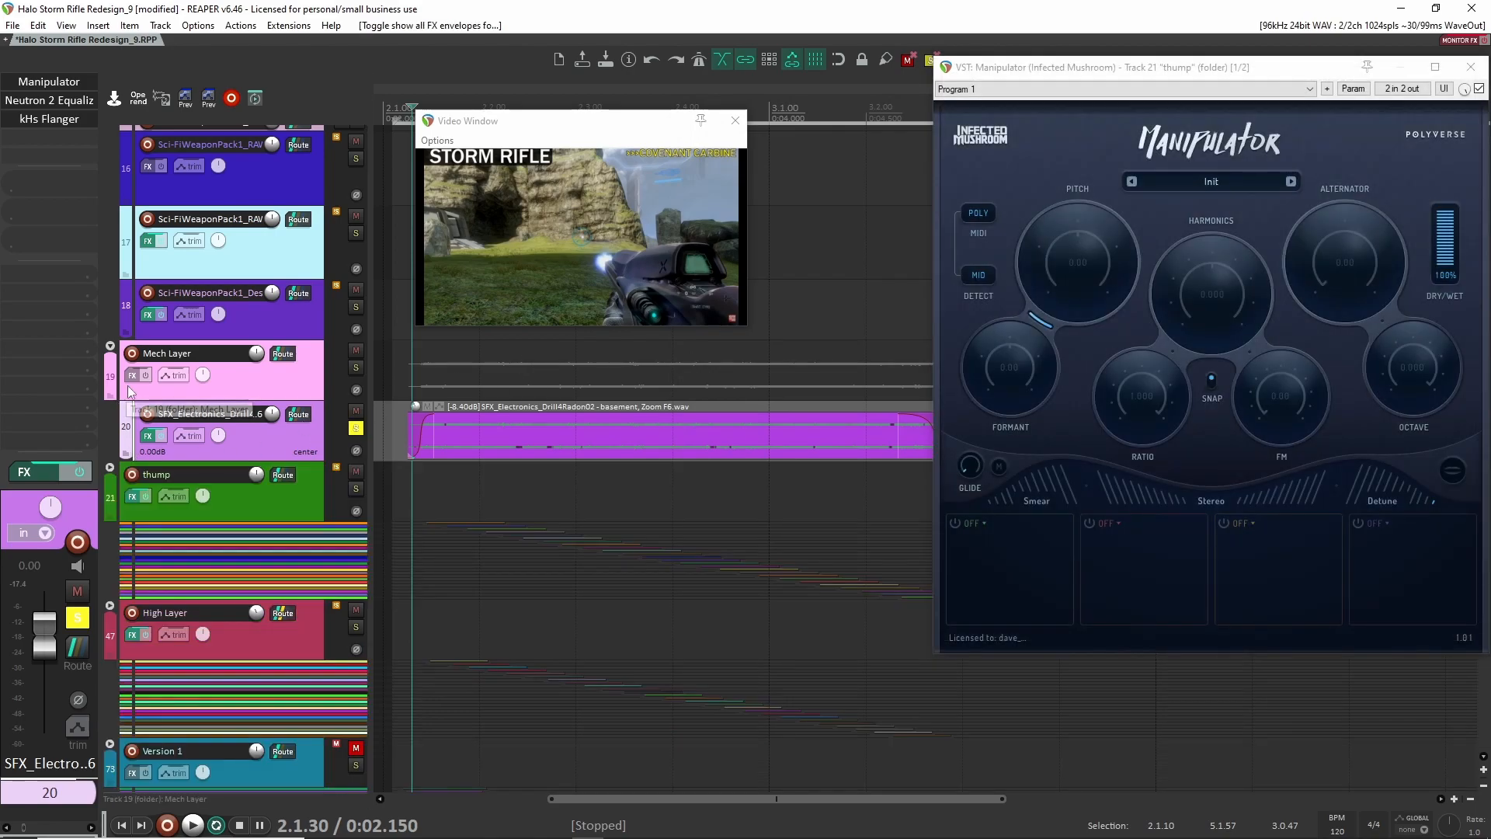
Solo the Mech Layer, thump and High Layer tracks together in place of SFX_Electronics_Drill, and play a passage to hear them combined
left_click(356, 489)
left_click(356, 428)
left_click(355, 367)
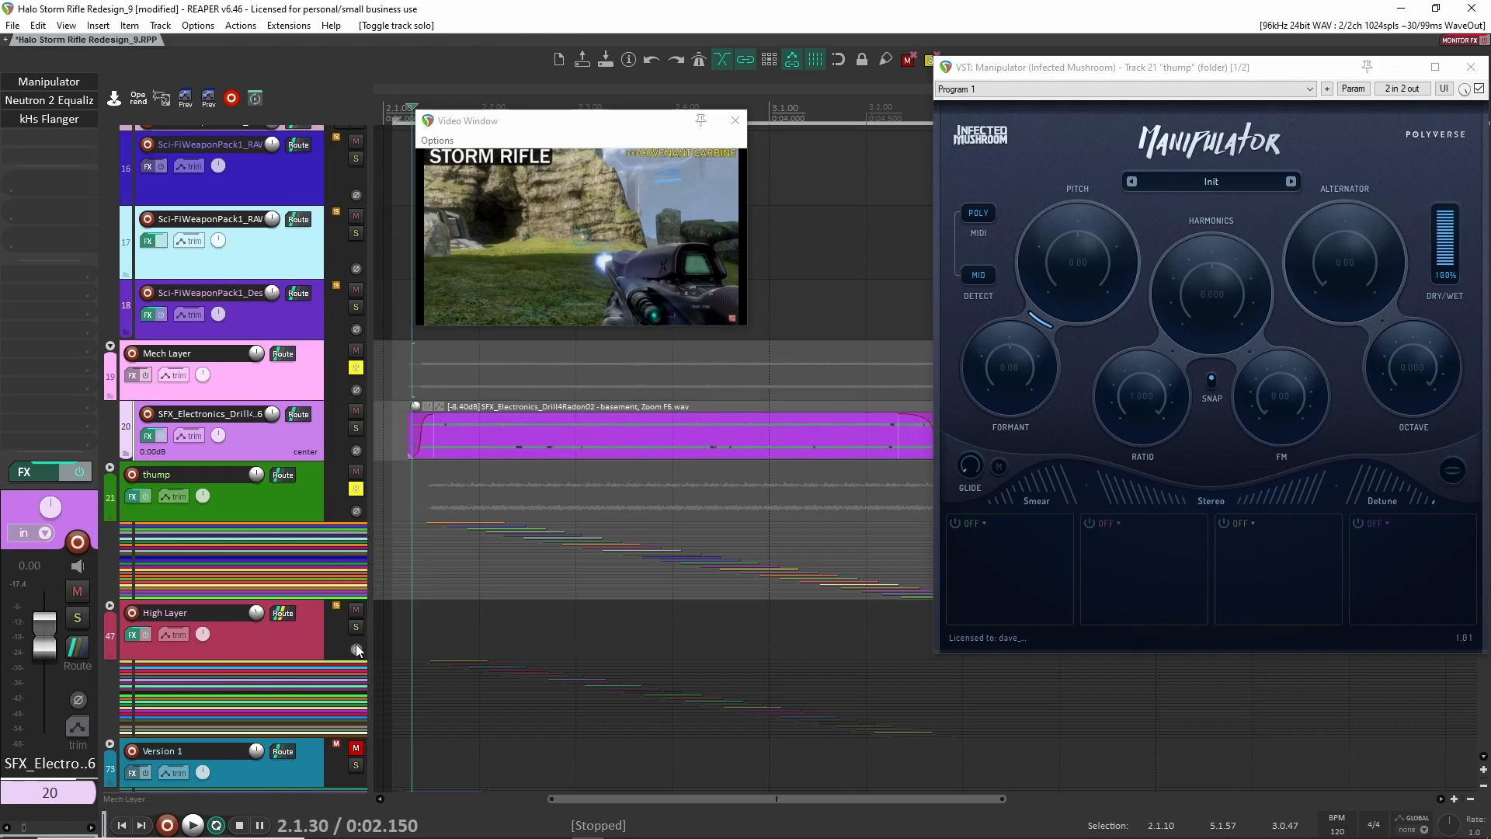
left_click(356, 627)
key("space")
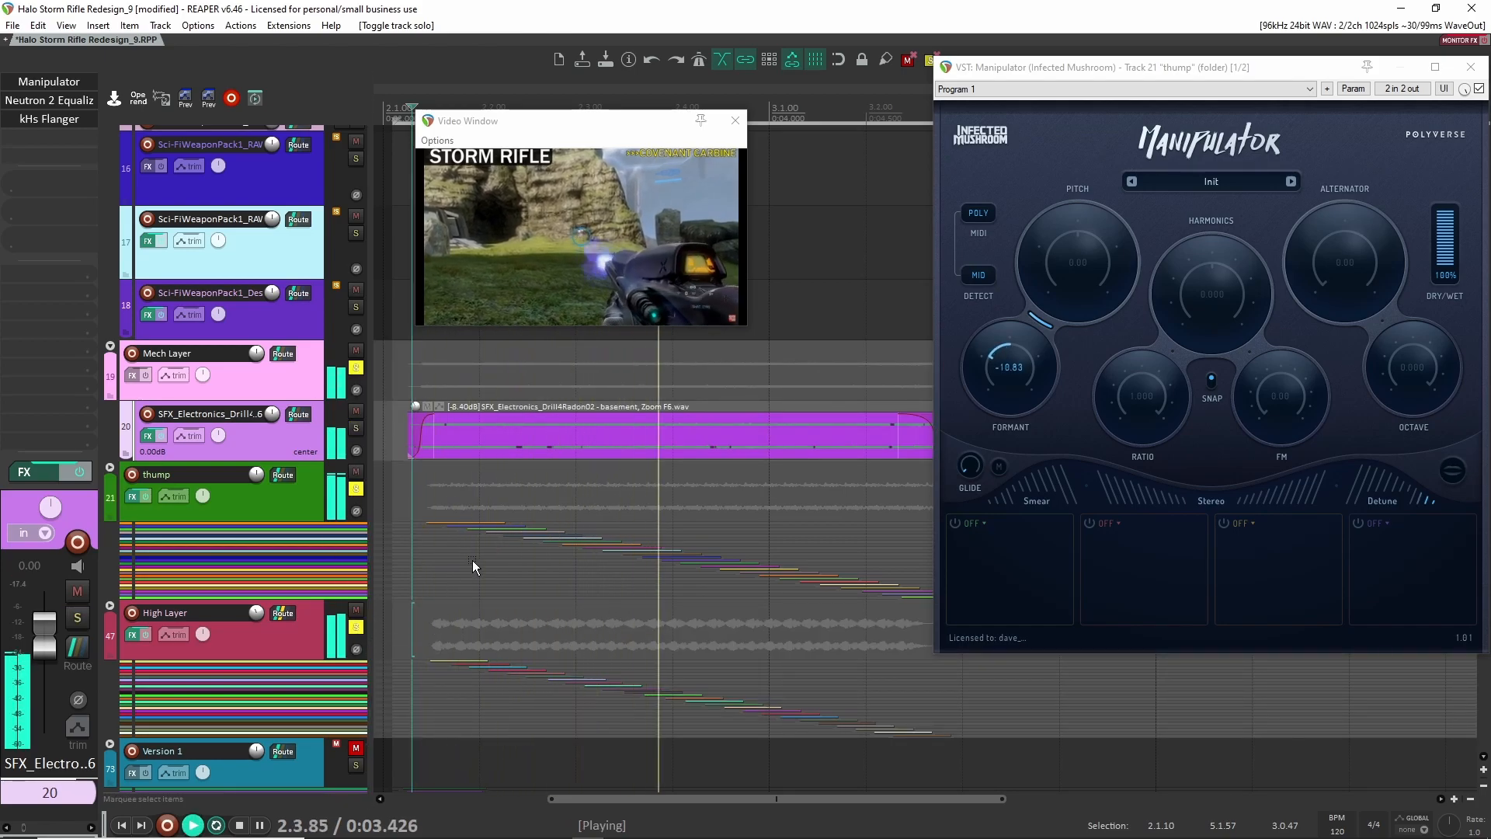
key("space")
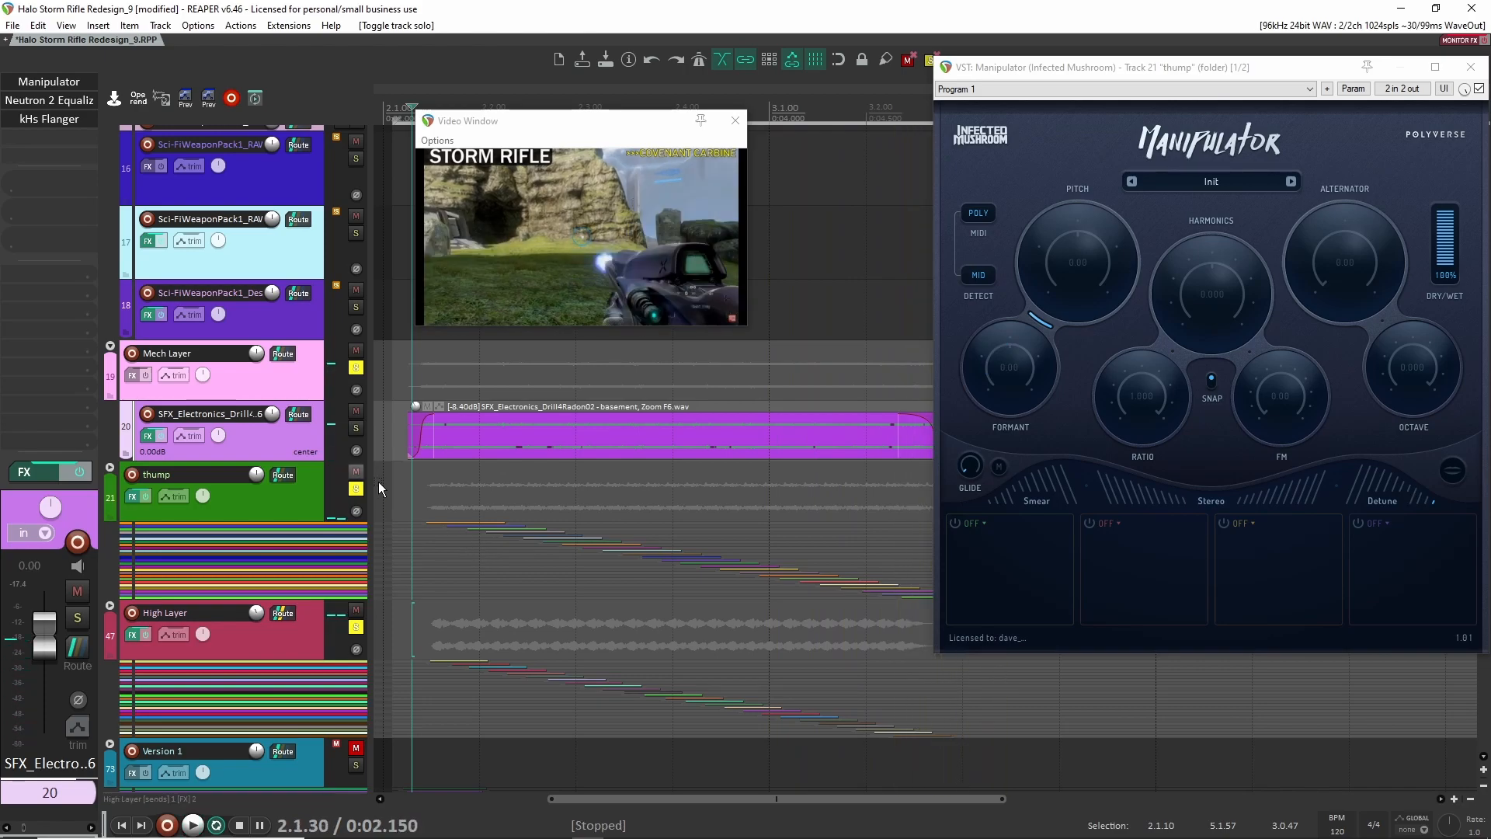
Unsolo the High Layer, thump and Mech Layer tracks, and close the thump track's Manipulator window
scroll(404, 513, "up", 3)
scroll(435, 550, "down", 6)
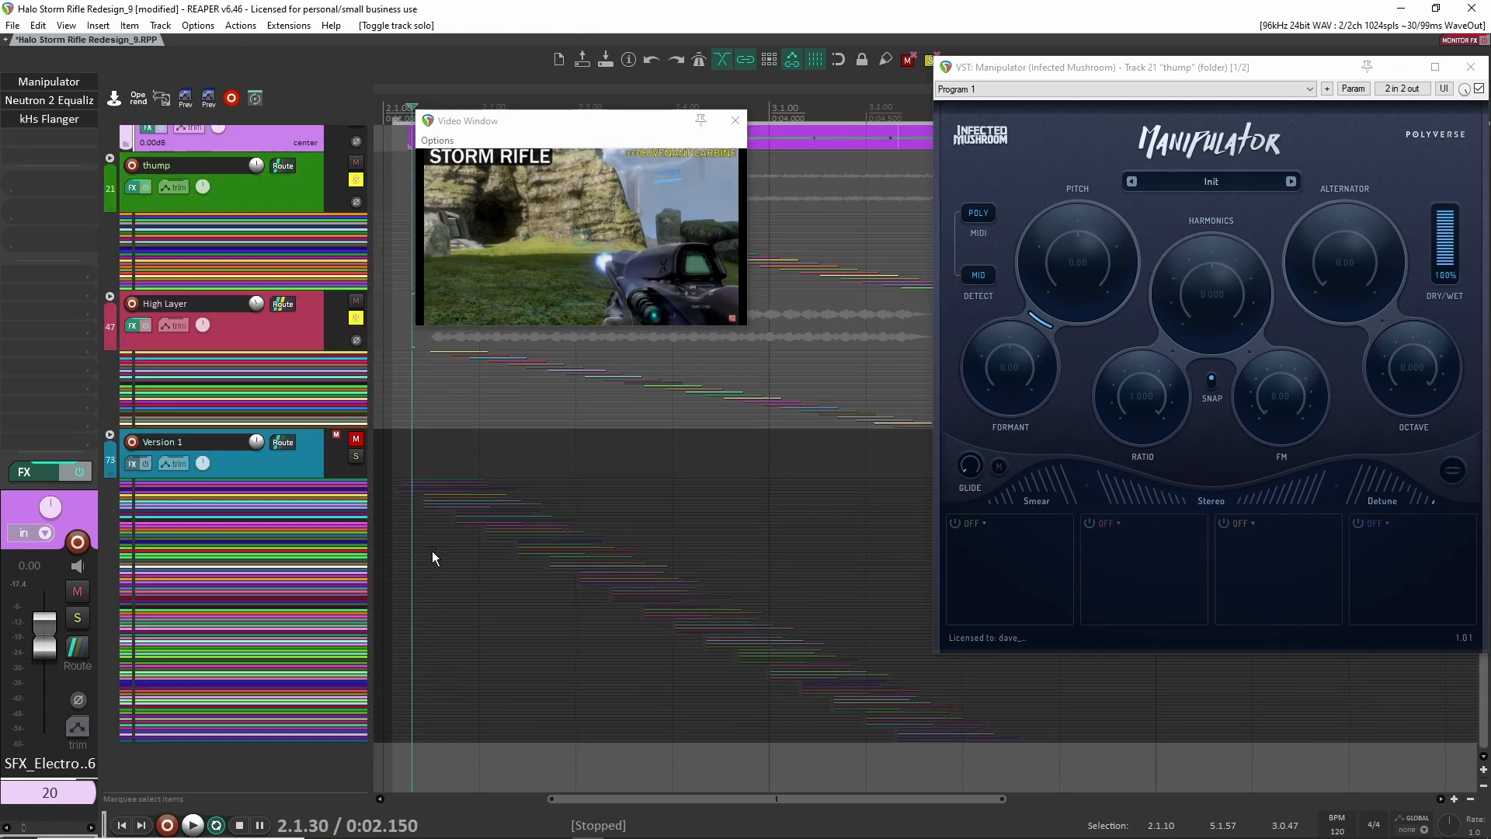
scroll(431, 551, "up", 5)
left_click(356, 681)
left_click(356, 543)
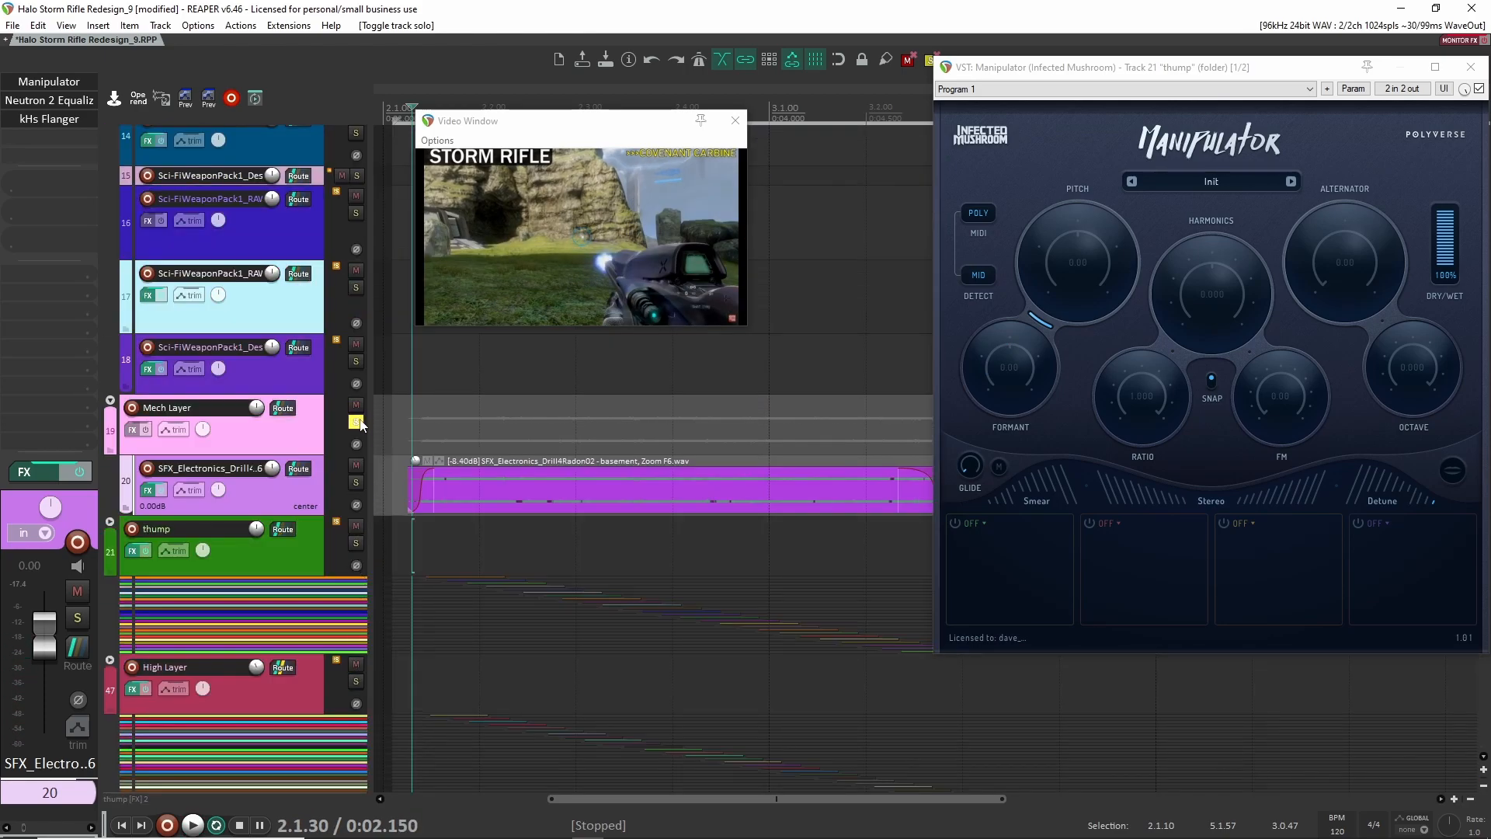
left_click(356, 422)
scroll(583, 510, "up", 2)
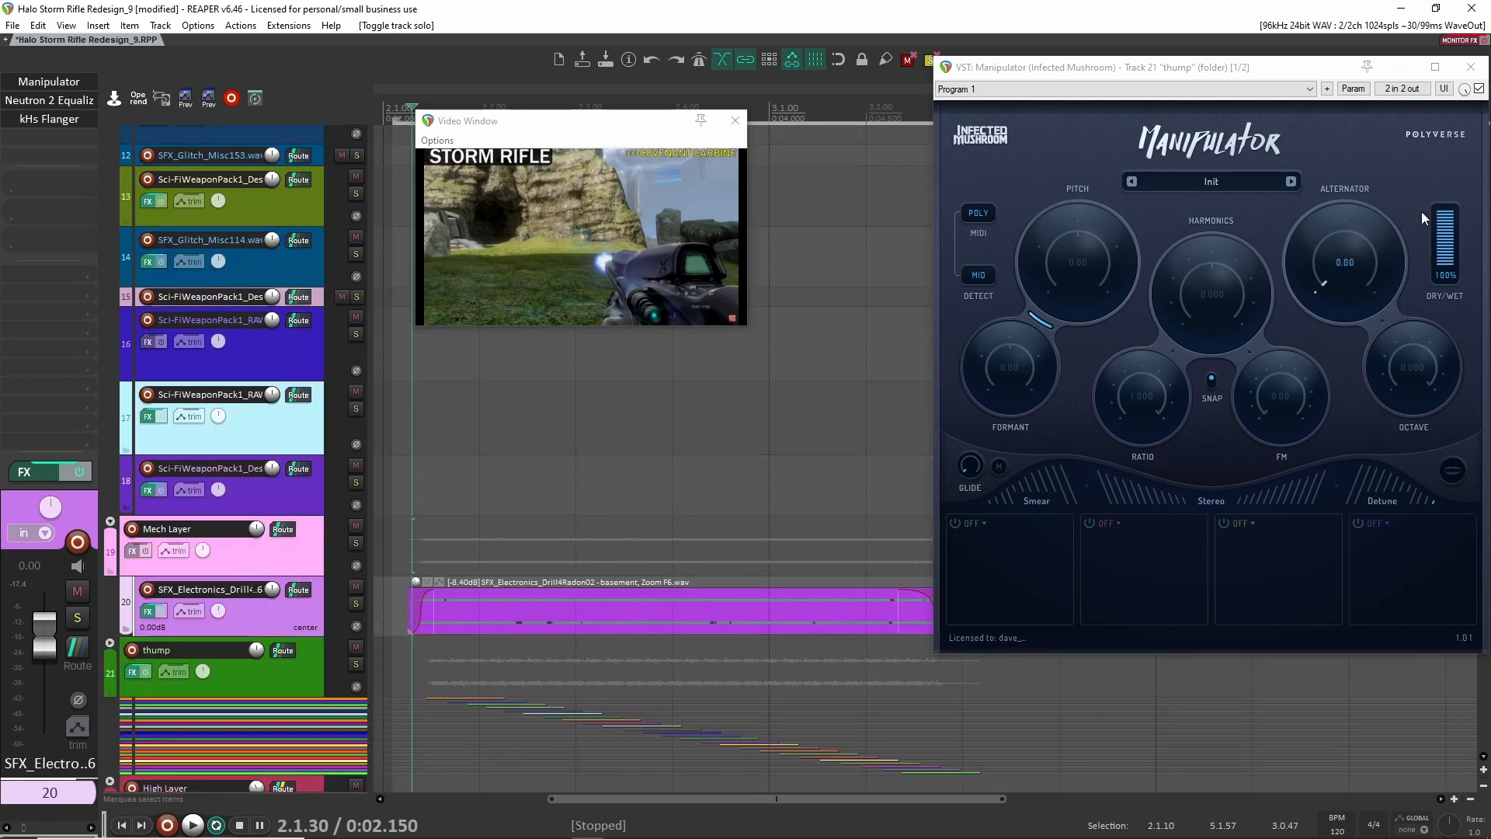
left_click(1471, 67)
Solo the Reload Layer folder and play it from just before its first clip
scroll(834, 372, "up", 6)
scroll(901, 467, "down", 5)
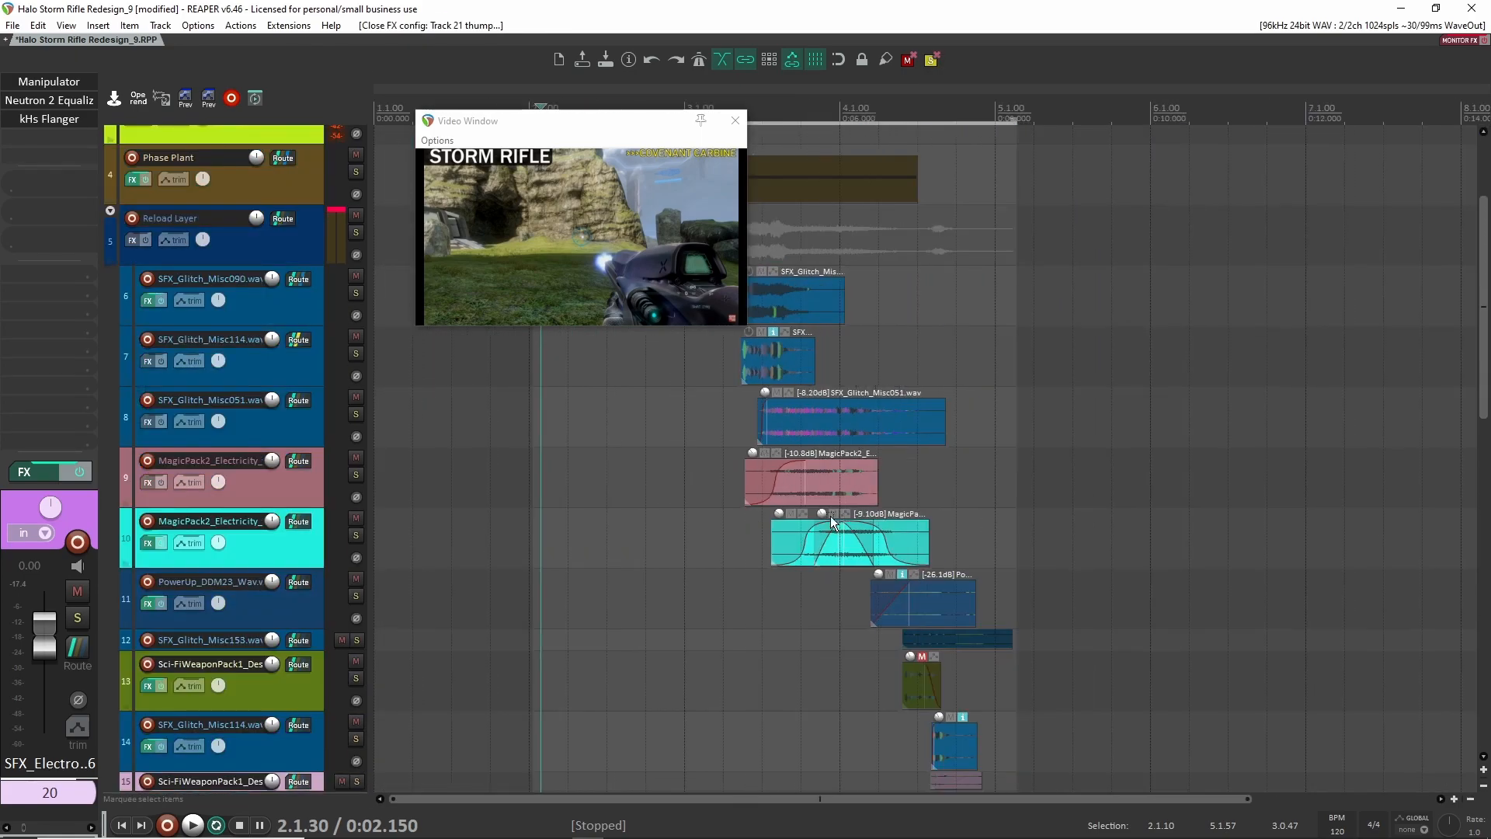
scroll(614, 502, "up", 3)
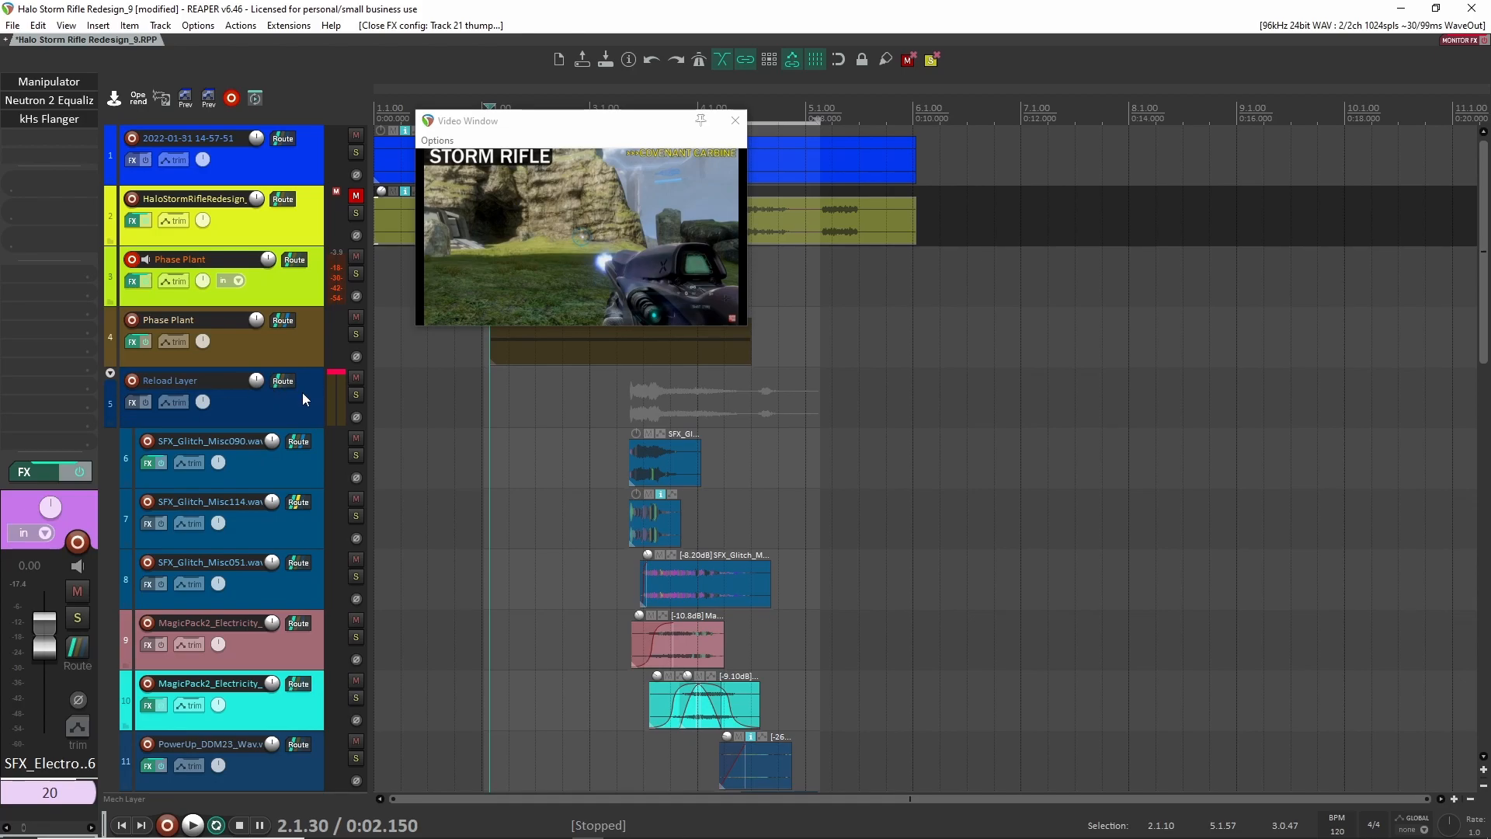
left_click(356, 395)
left_click(618, 456)
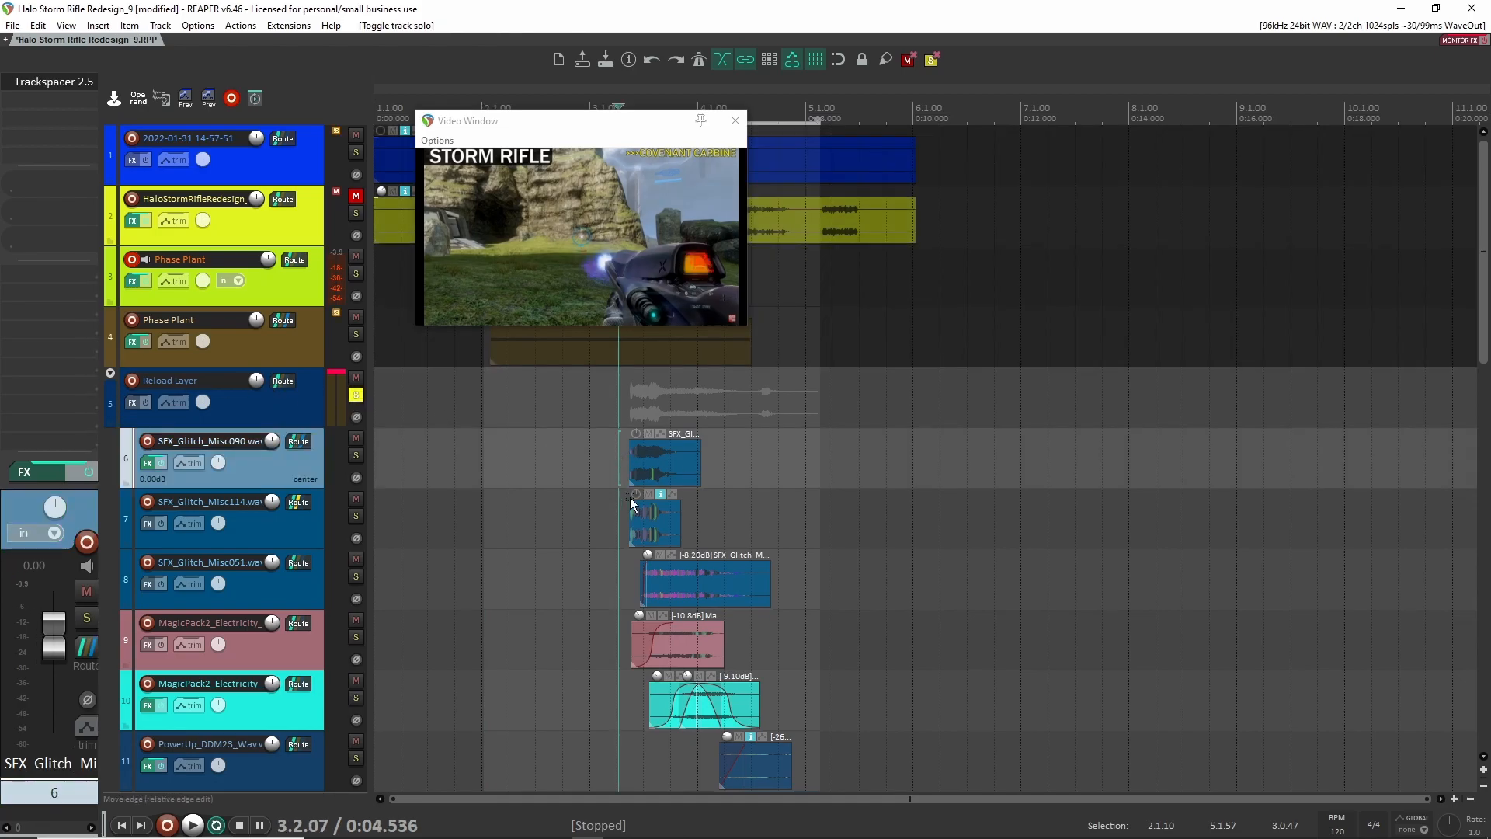
scroll(629, 493, "down", 4)
scroll(634, 500, "down", 5)
scroll(621, 500, "up", 10)
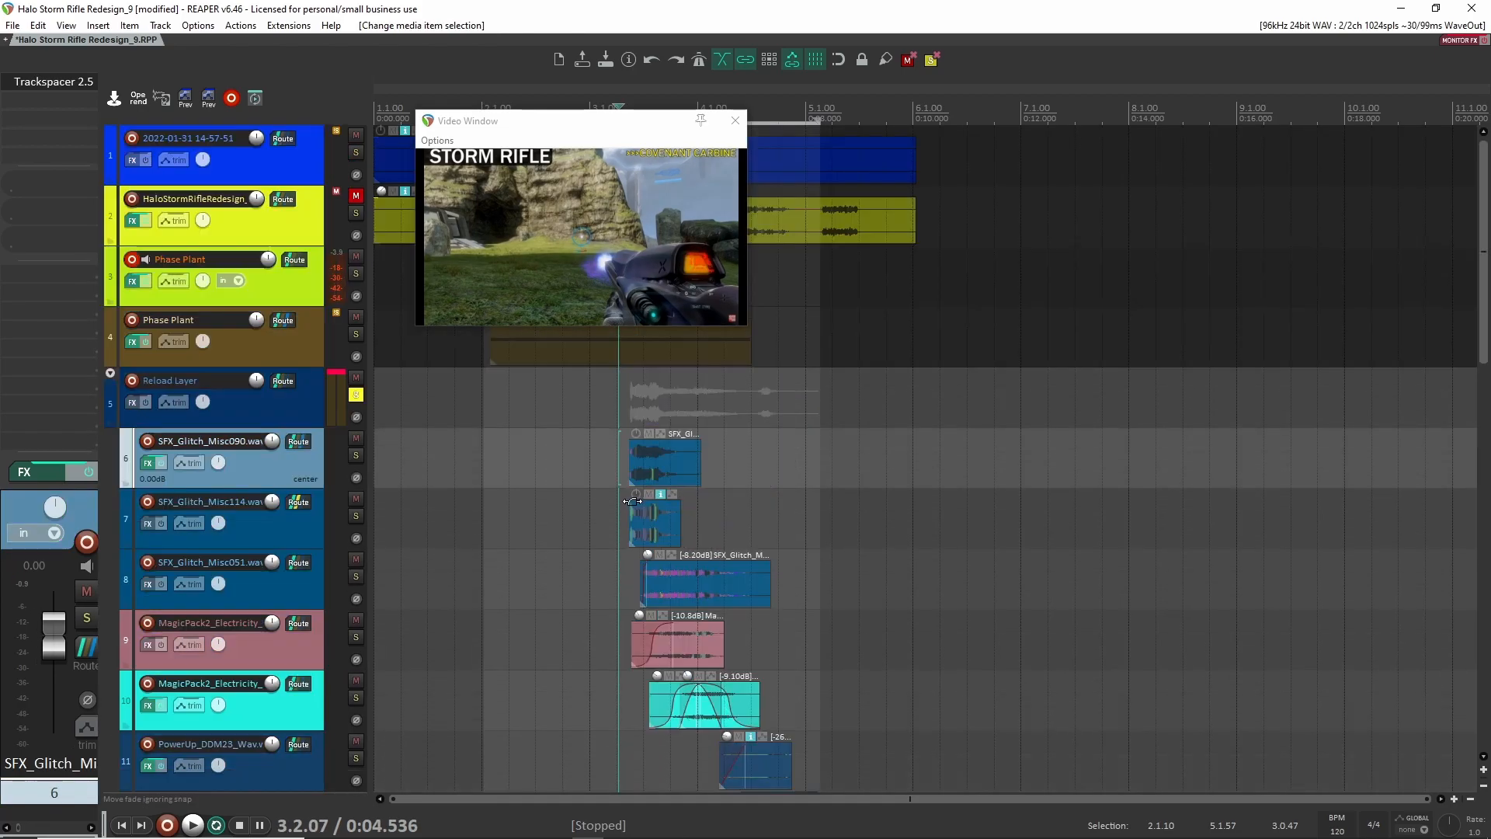
scroll(606, 507, "down", 2)
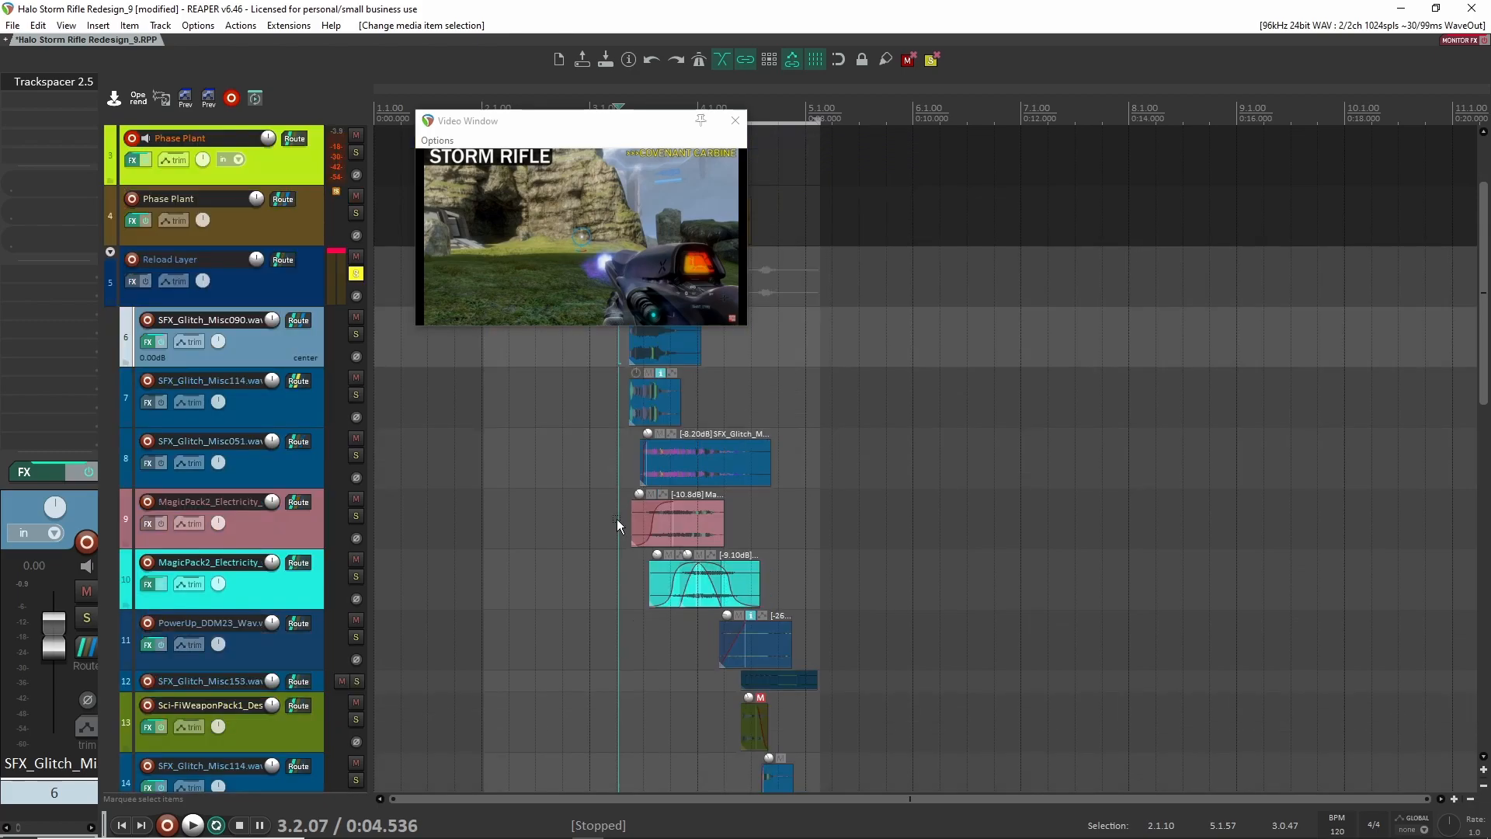
key("space")
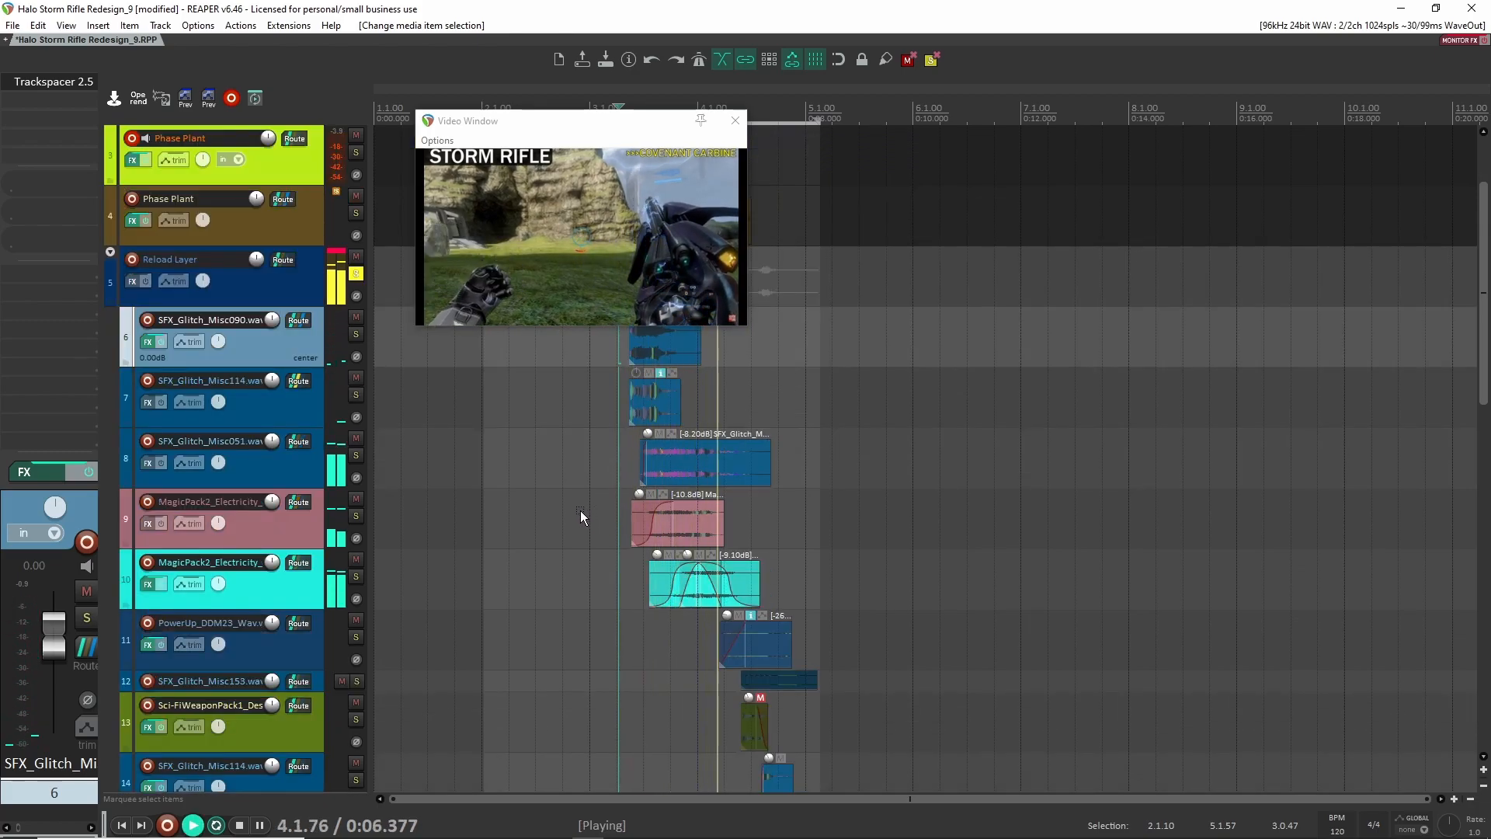
key("space")
Solo SFX_Glitch_Misc090 instead of the whole Reload Layer and play its clip twice
scroll(574, 507, "up", 2)
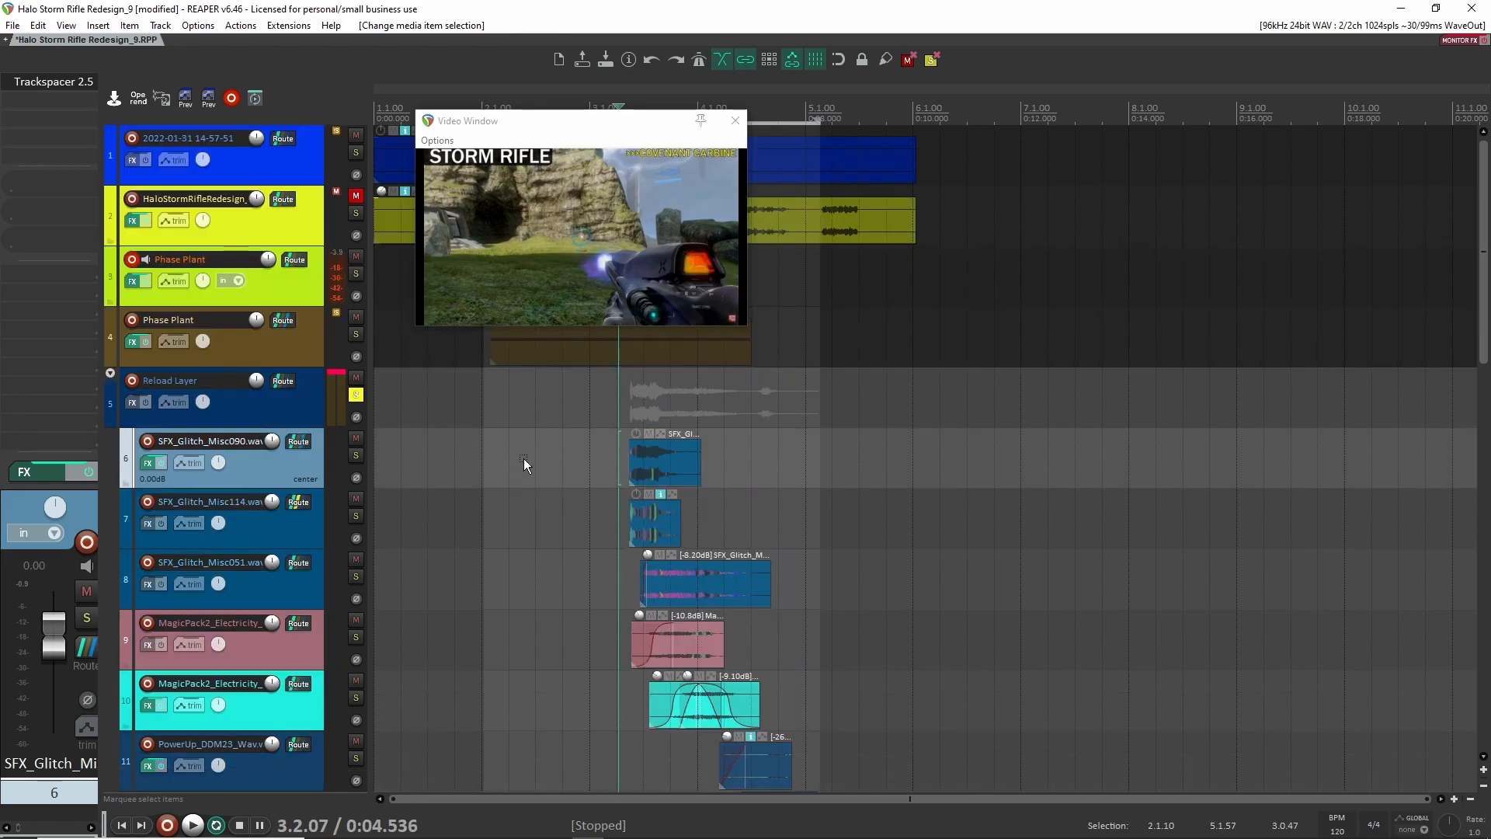
scroll(540, 497, "down", 5)
scroll(545, 510, "up", 5)
scroll(551, 502, "up", 6)
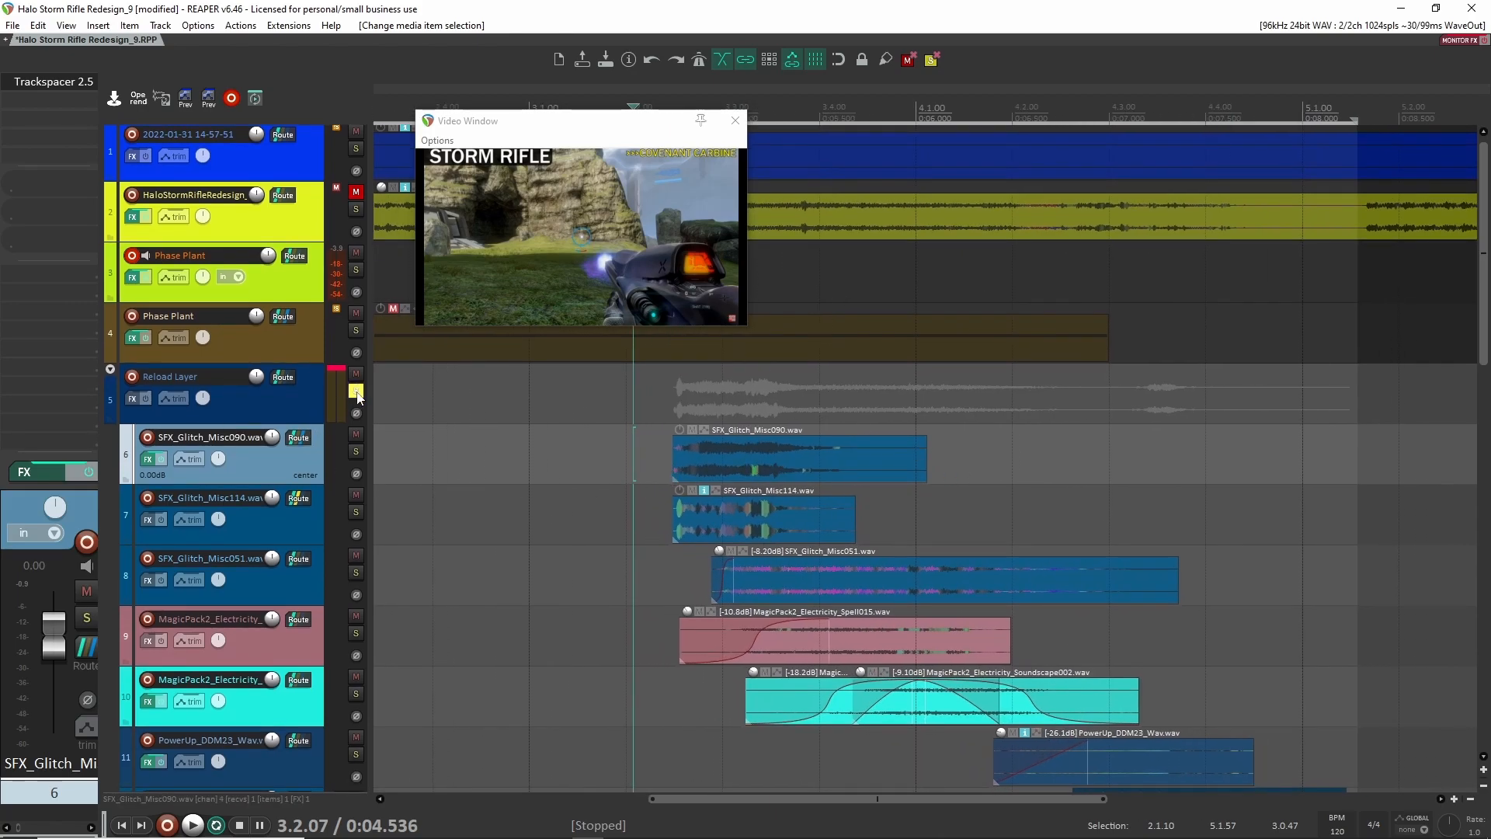
left_click(356, 451)
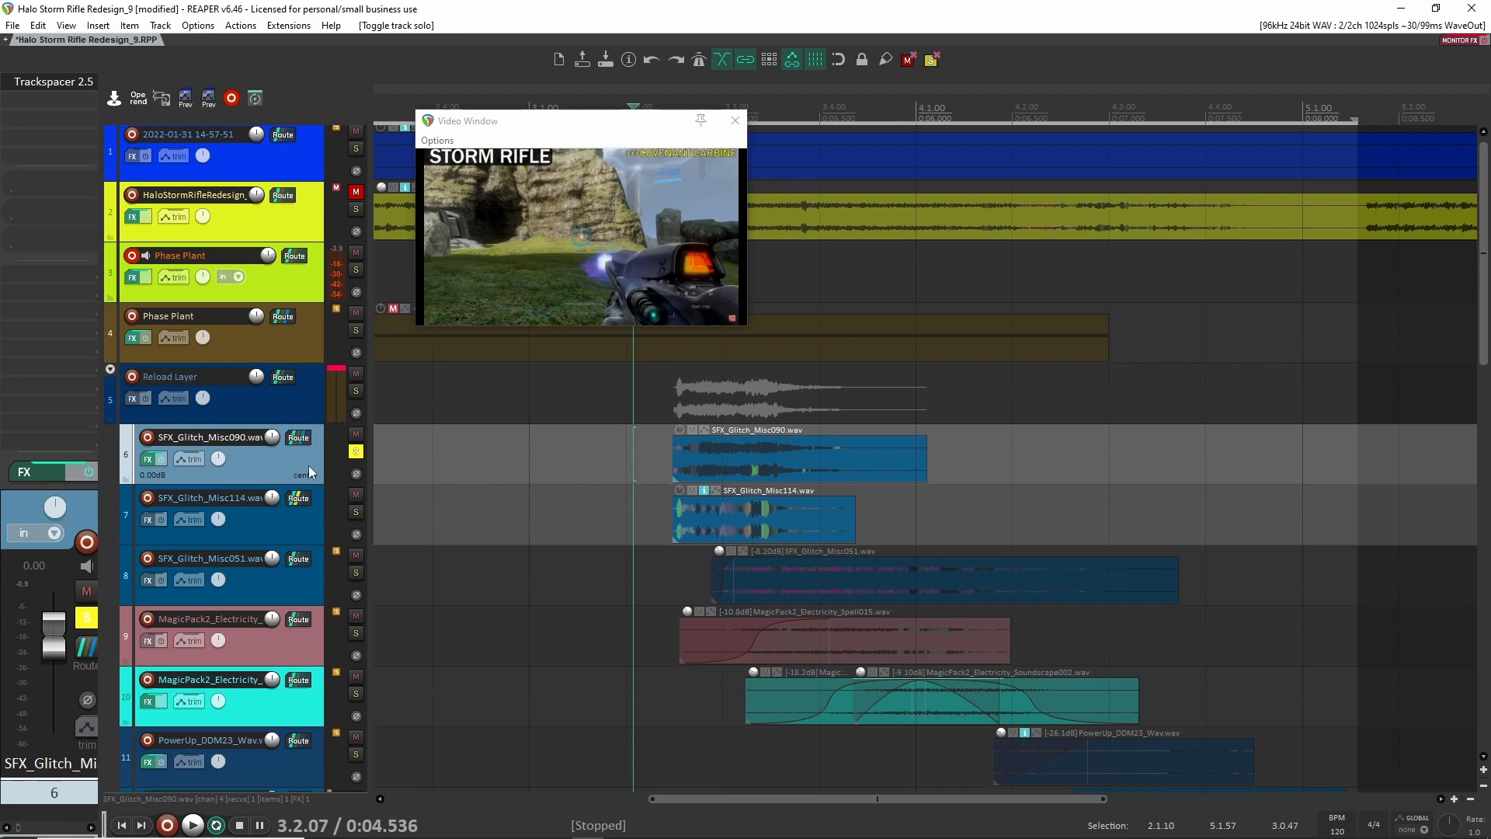
left_click(296, 411)
left_click(298, 465)
key("space")
key("space")
key("space")
key("space")
Switch the solo from SFX_Glitch_Misc090 to the SFX_Glitch_Misc114 track below it and play its clip
left_click(356, 451)
left_click(355, 512)
key("space")
key("space")
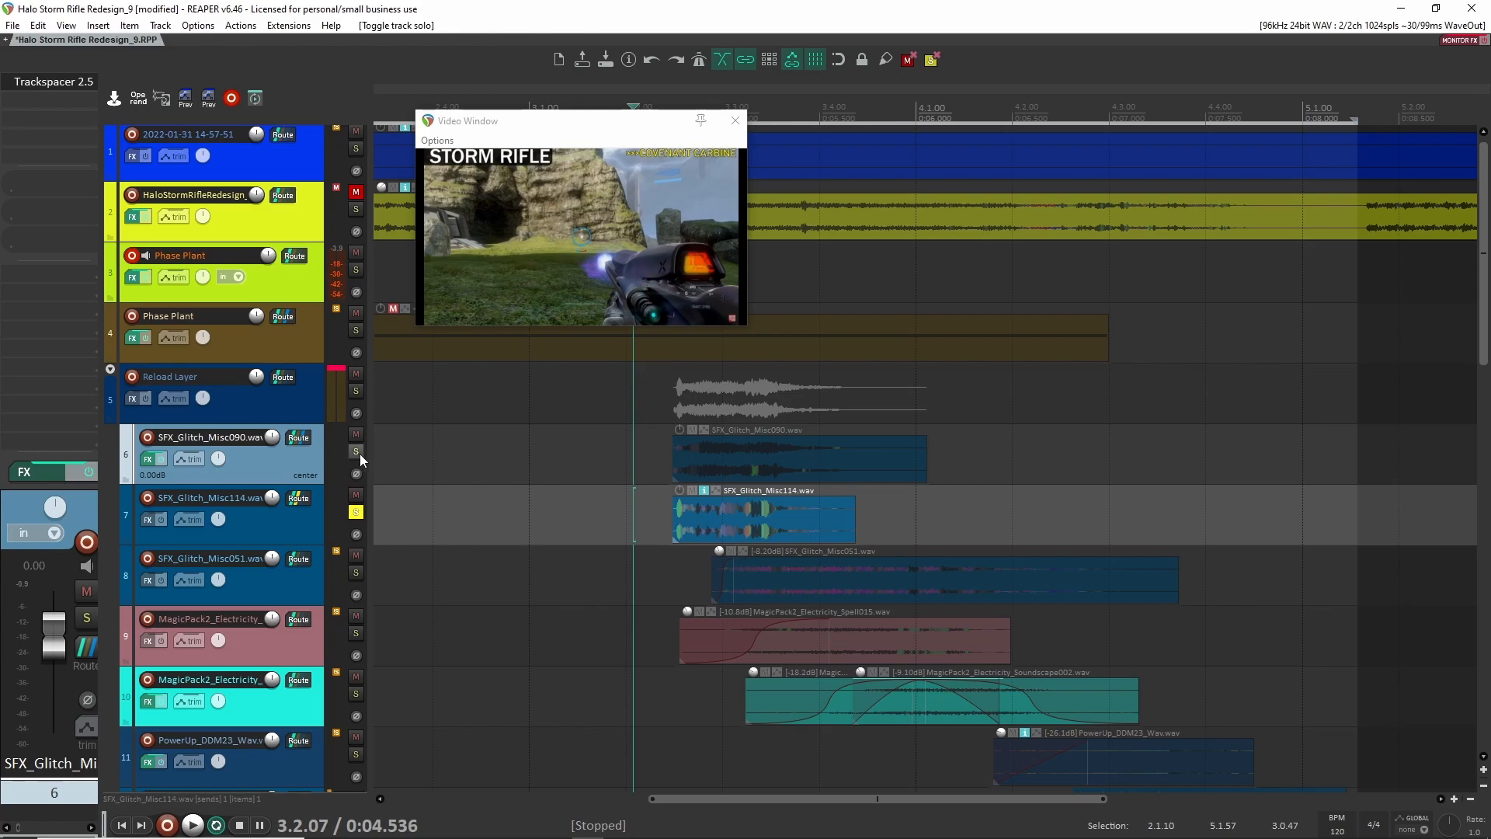
Point out the SFX_Glitch_Misc114 and SFX_Glitch_Misc090 clips, and briefly show the Trackspacer 2.5 effect on the SFX_Glitch_Misc090 track
left_click(315, 519)
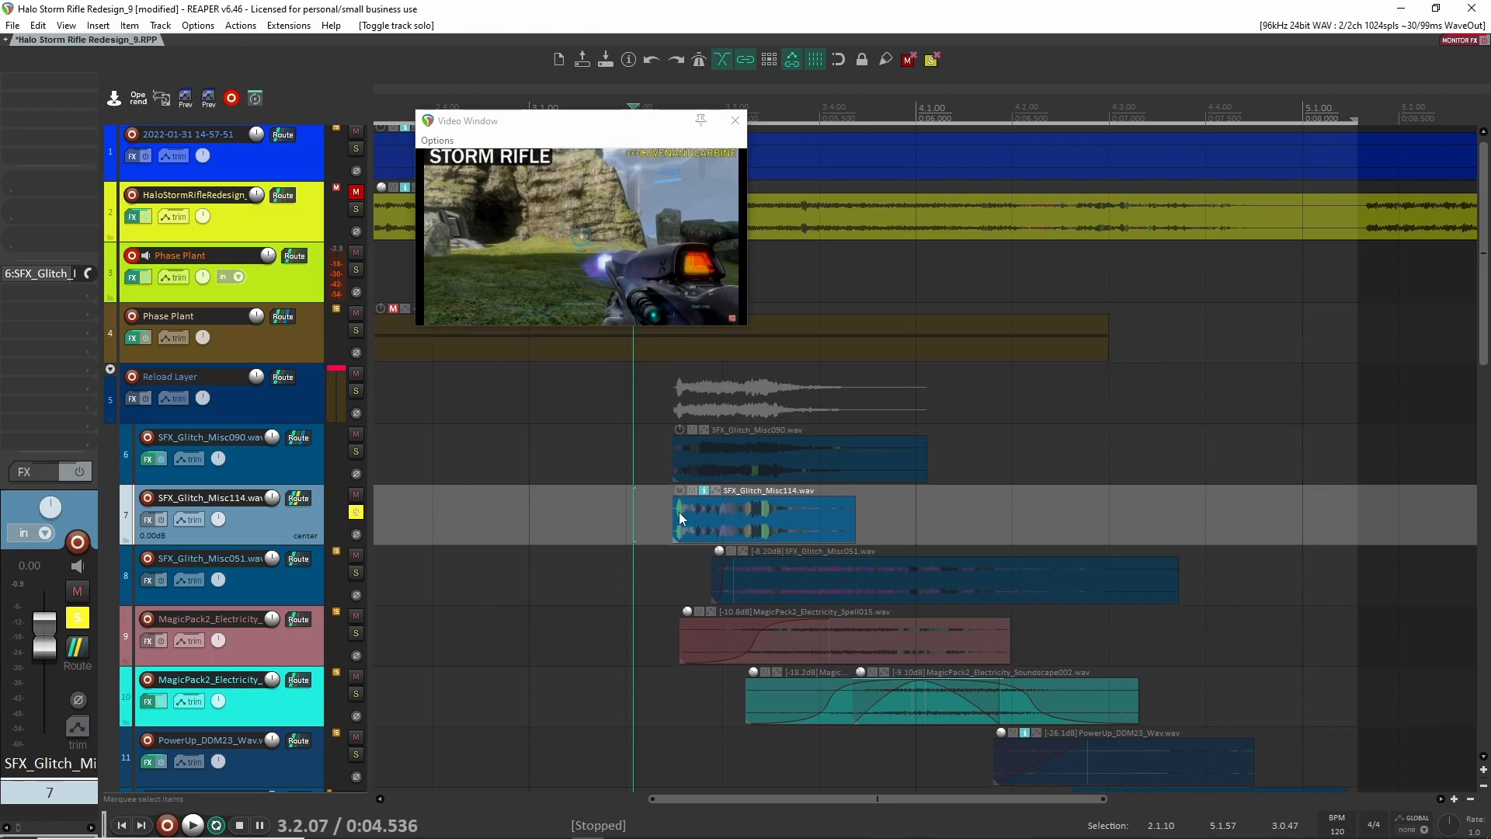
left_click(707, 510)
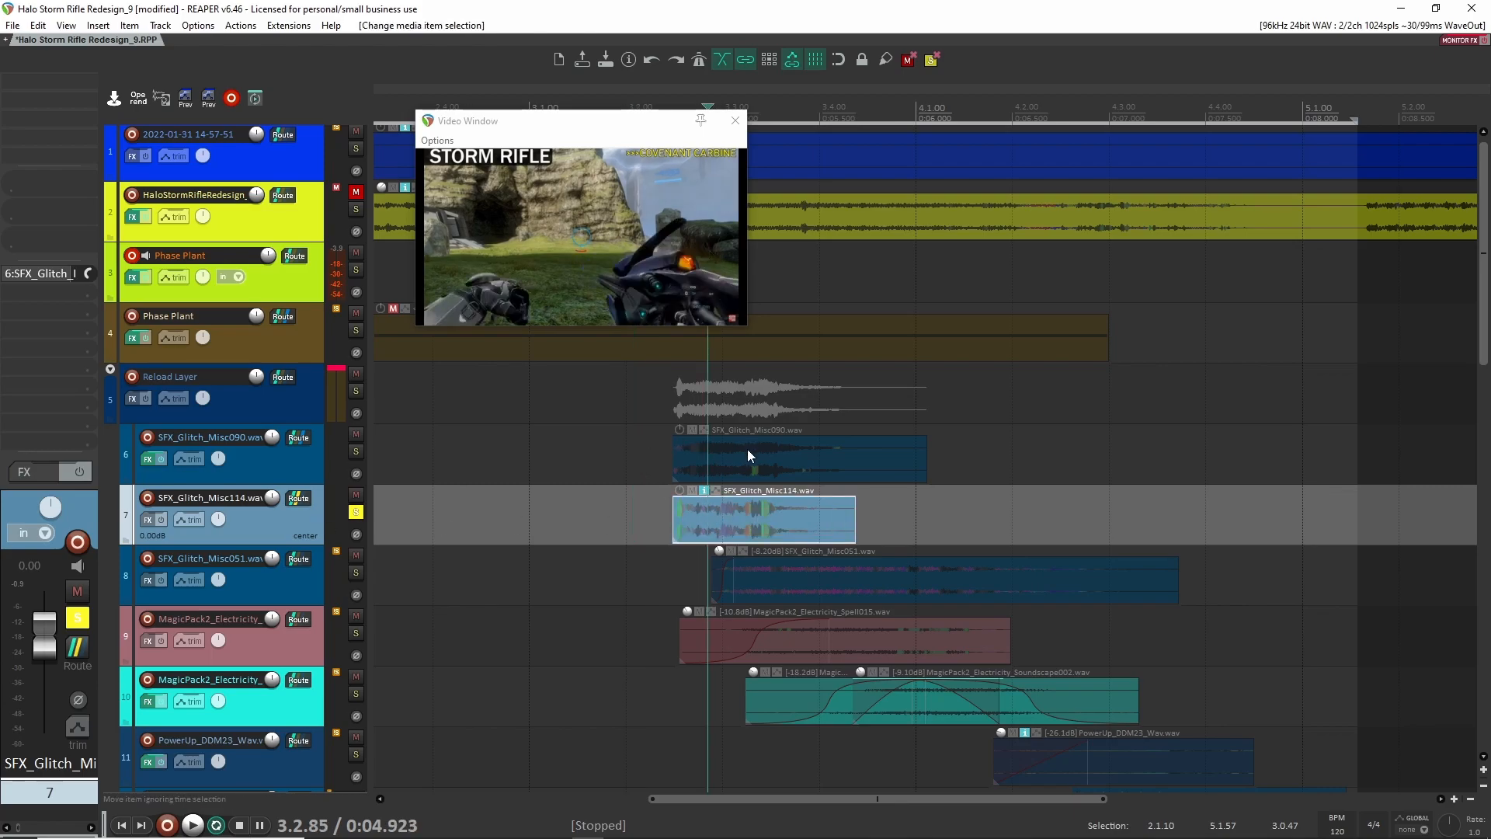
left_click(748, 452)
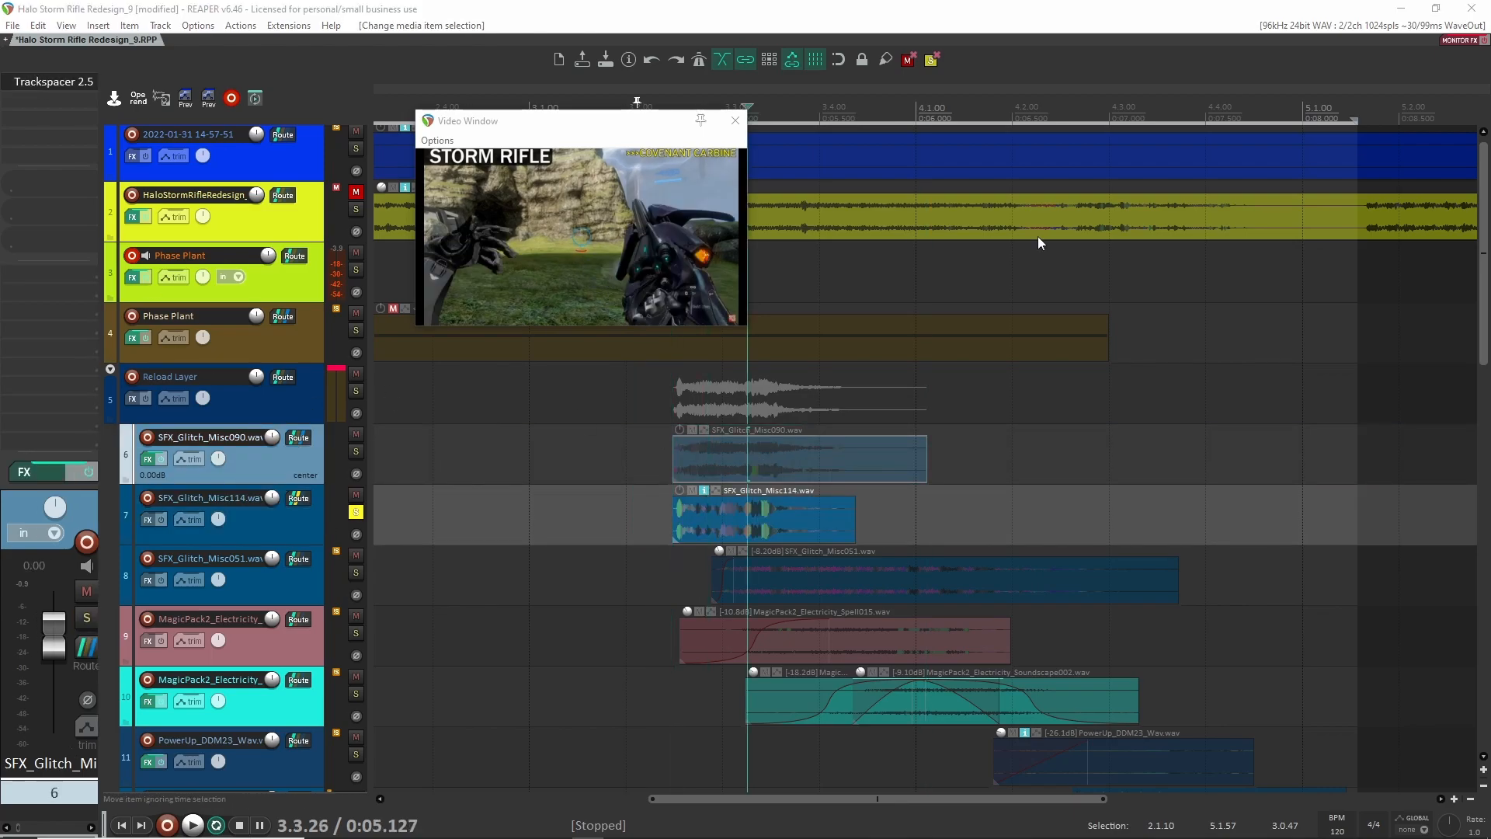
key("f")
left_click(751, 104)
left_click(609, 451)
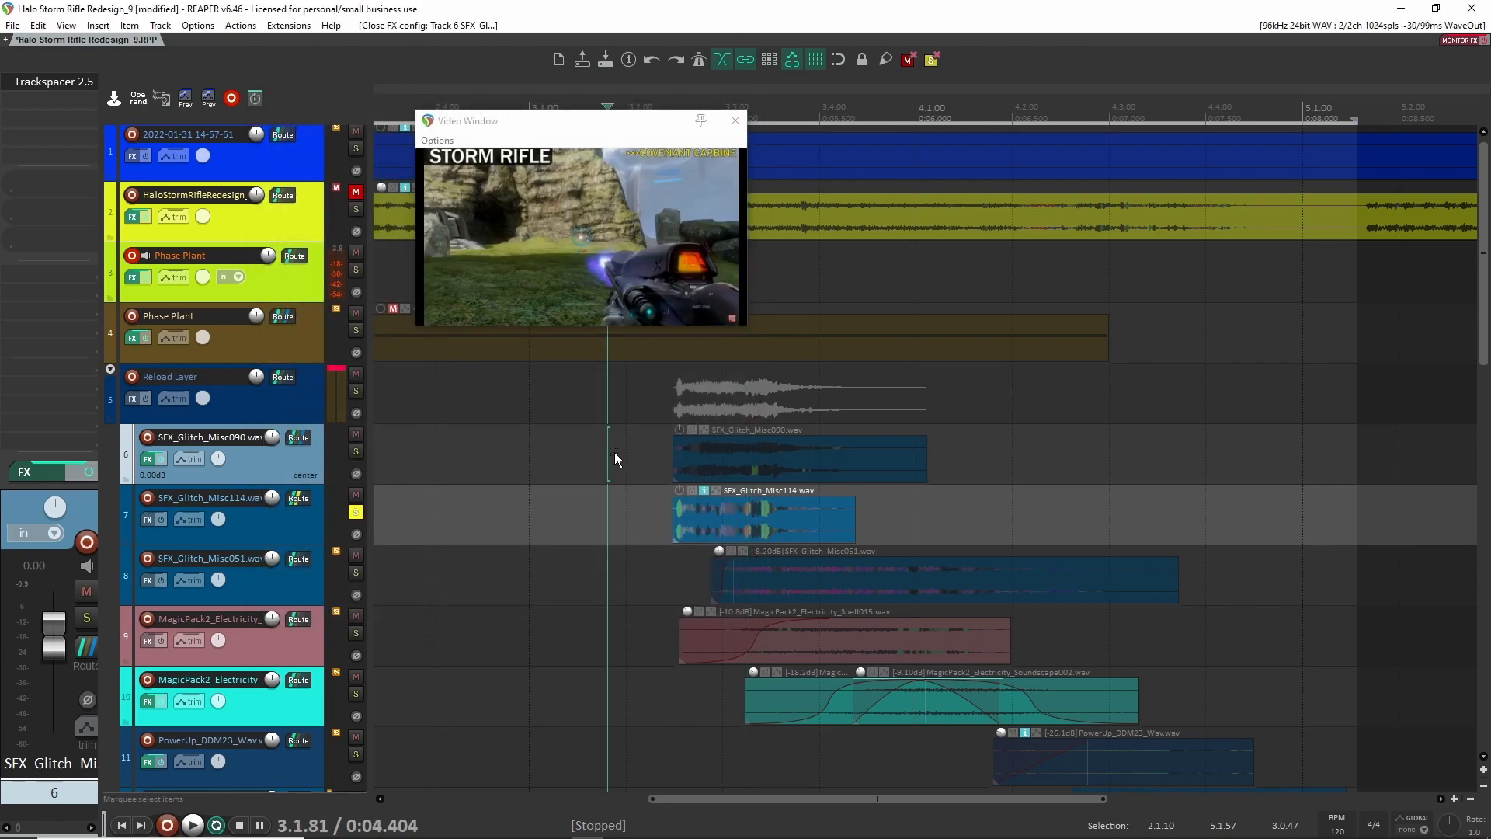
left_click(772, 526)
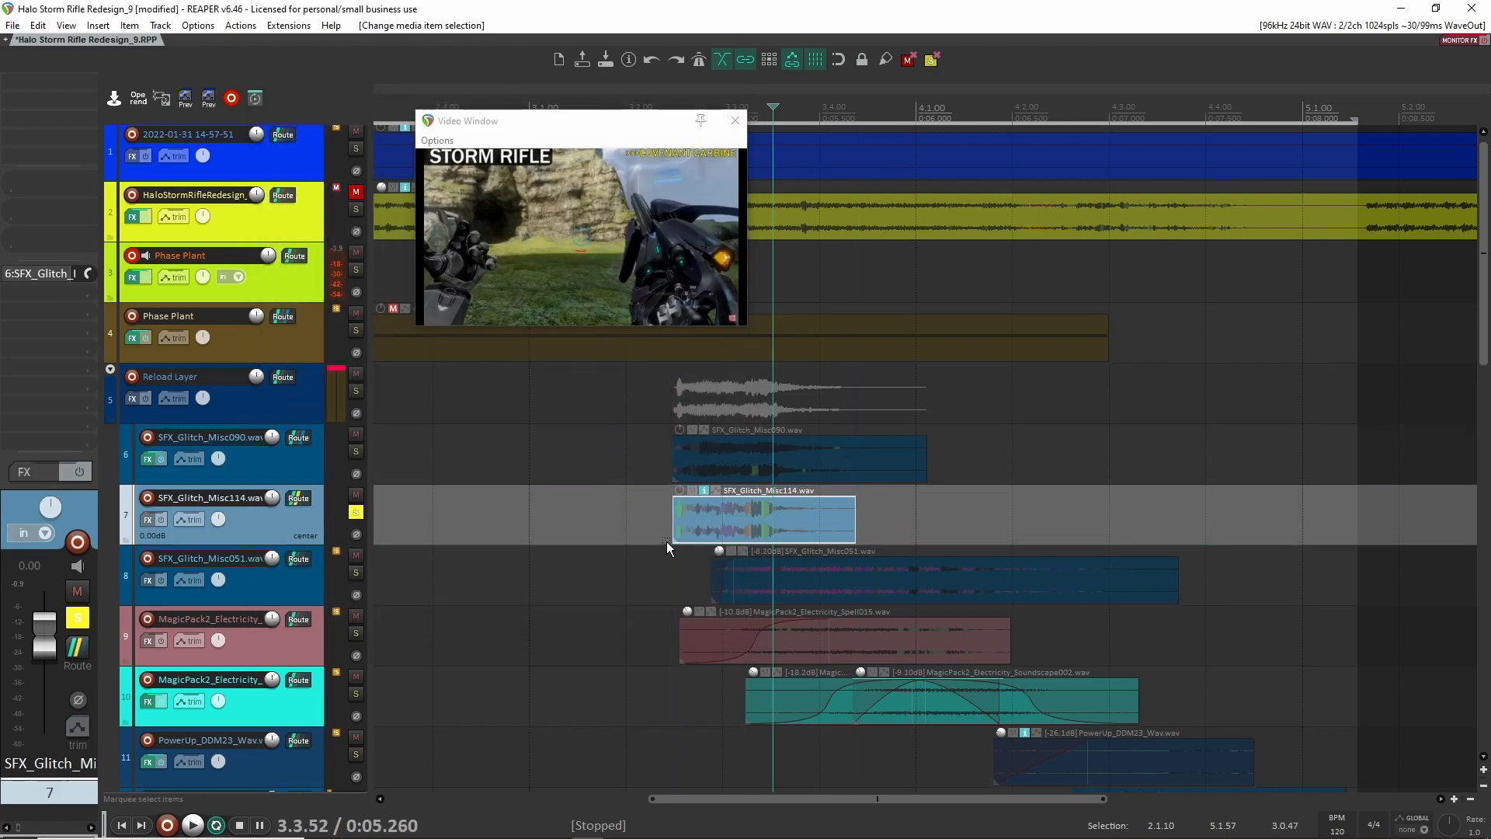
Solo SFX_Glitch_Misc090 and SFX_Glitch_Misc114 together and play both clips with Trackspacer 2.5 active
left_click(362, 513)
left_click(362, 513)
left_click(361, 512)
left_click(361, 512)
left_click(356, 451)
left_click(655, 454)
key("space")
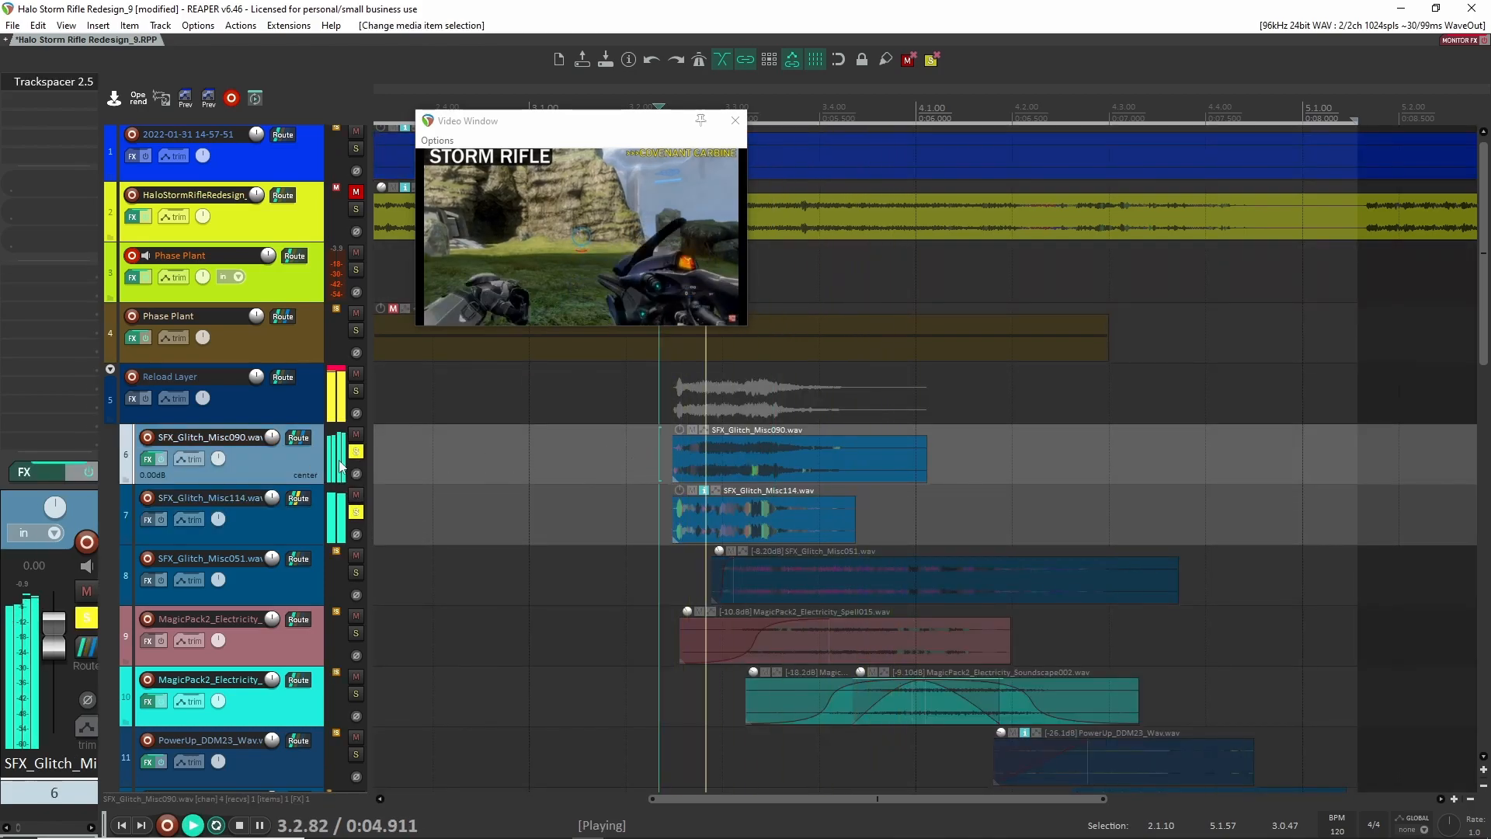
key("space")
Bypass Trackspacer 2.5 on the SFX_Glitch_Misc090 track and replay both clips twice to compare
left_click(54, 83, "shift")
key("space")
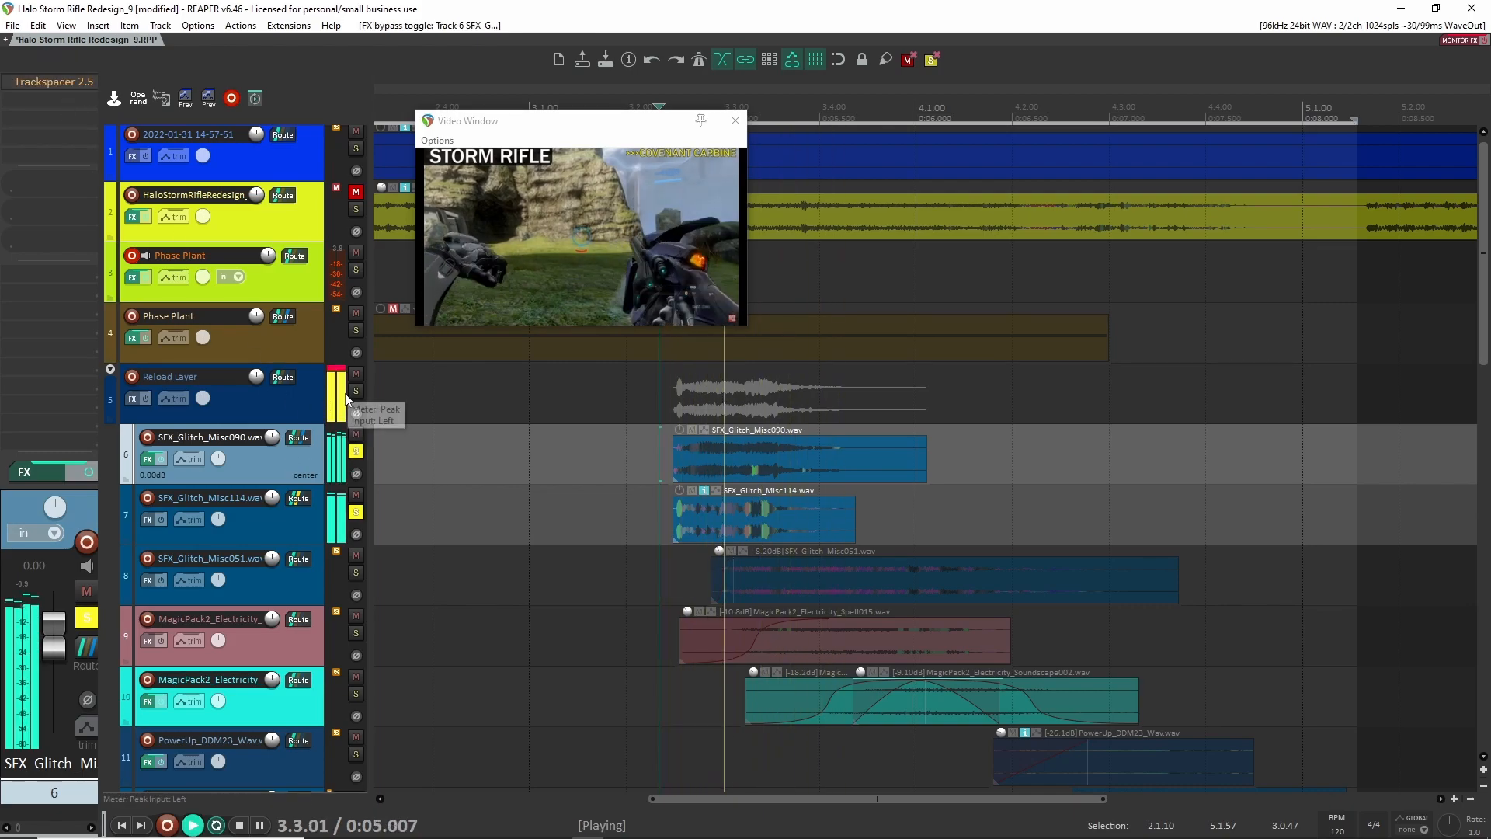
key("space")
key("space")
key("space")
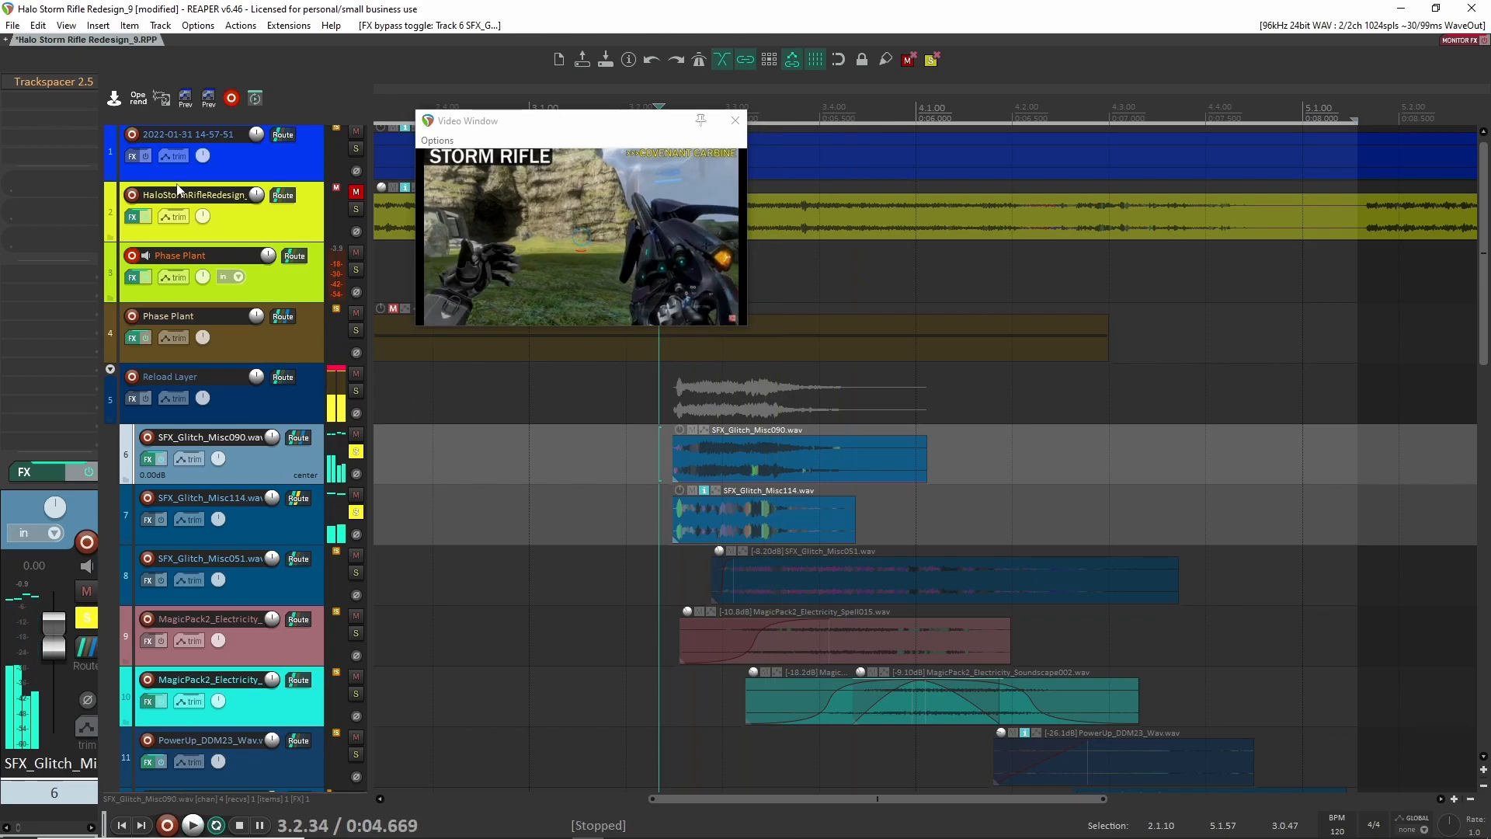
Clear the solos on SFX_Glitch_Misc090 and SFX_Glitch_Misc114, solo SFX_Glitch_Misc051, and play it from just before its clip
left_click(356, 451)
left_click(356, 513)
left_click(743, 464)
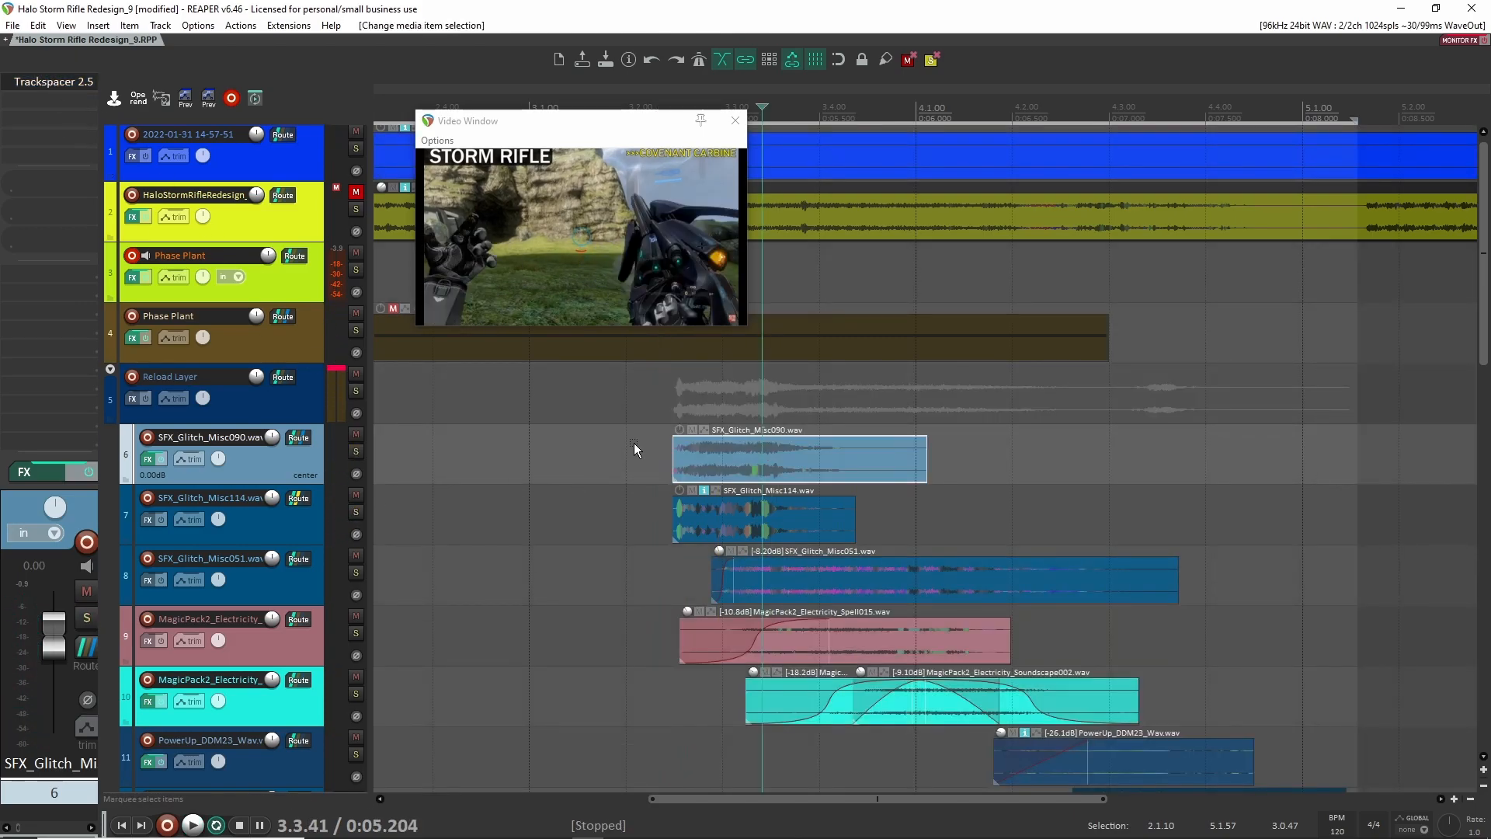
left_click(356, 573)
left_click(650, 567)
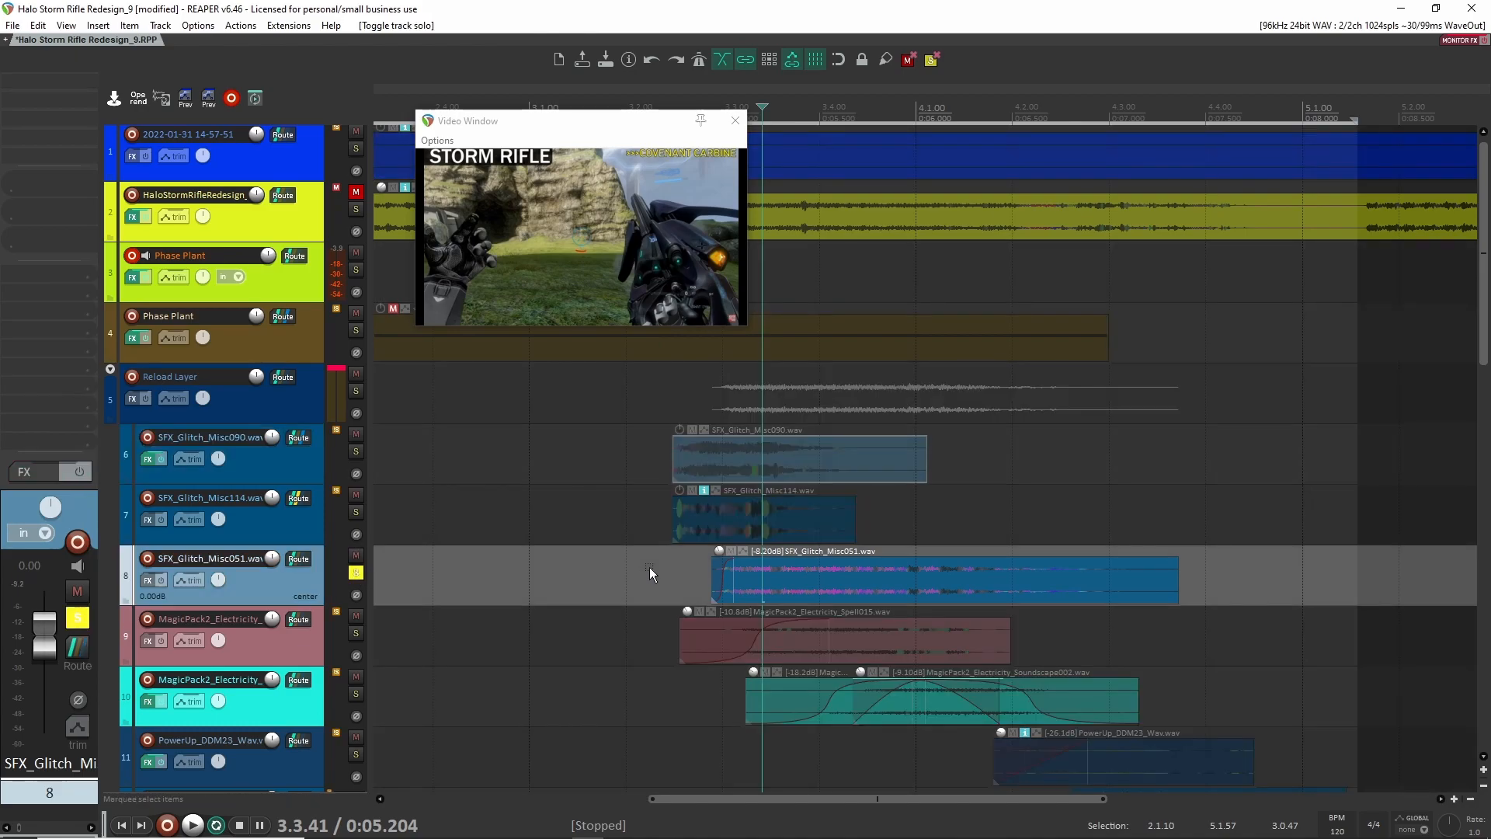
key("space")
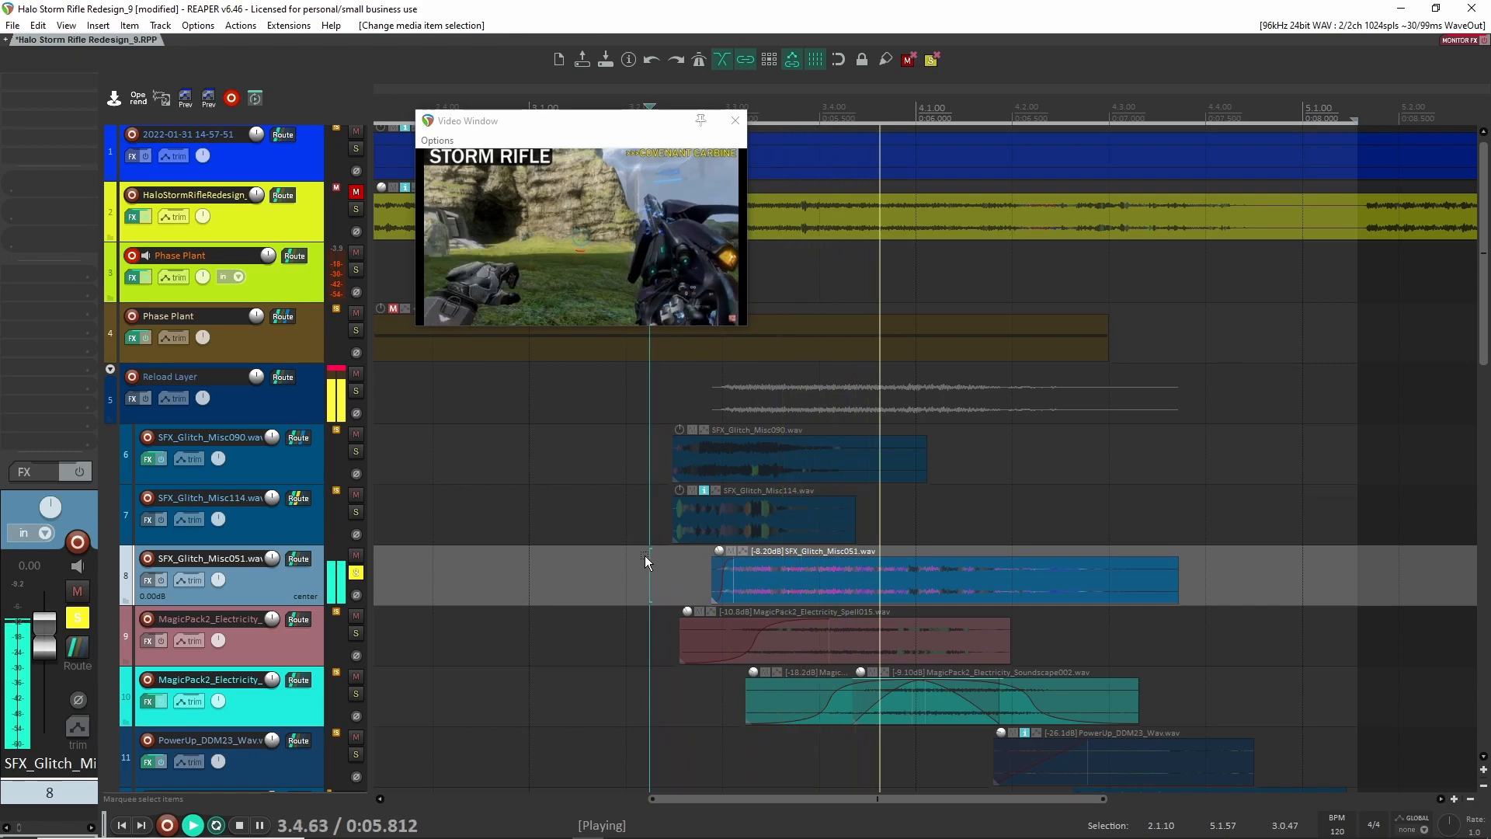
key("space")
Move the video window off the HaloStormRifleRedesign track, solo that track instead of SFX_Glitch_Misc051, and play the reload passage
left_click_drag(622, 124, 940, 298)
left_click(356, 209)
left_click(356, 572)
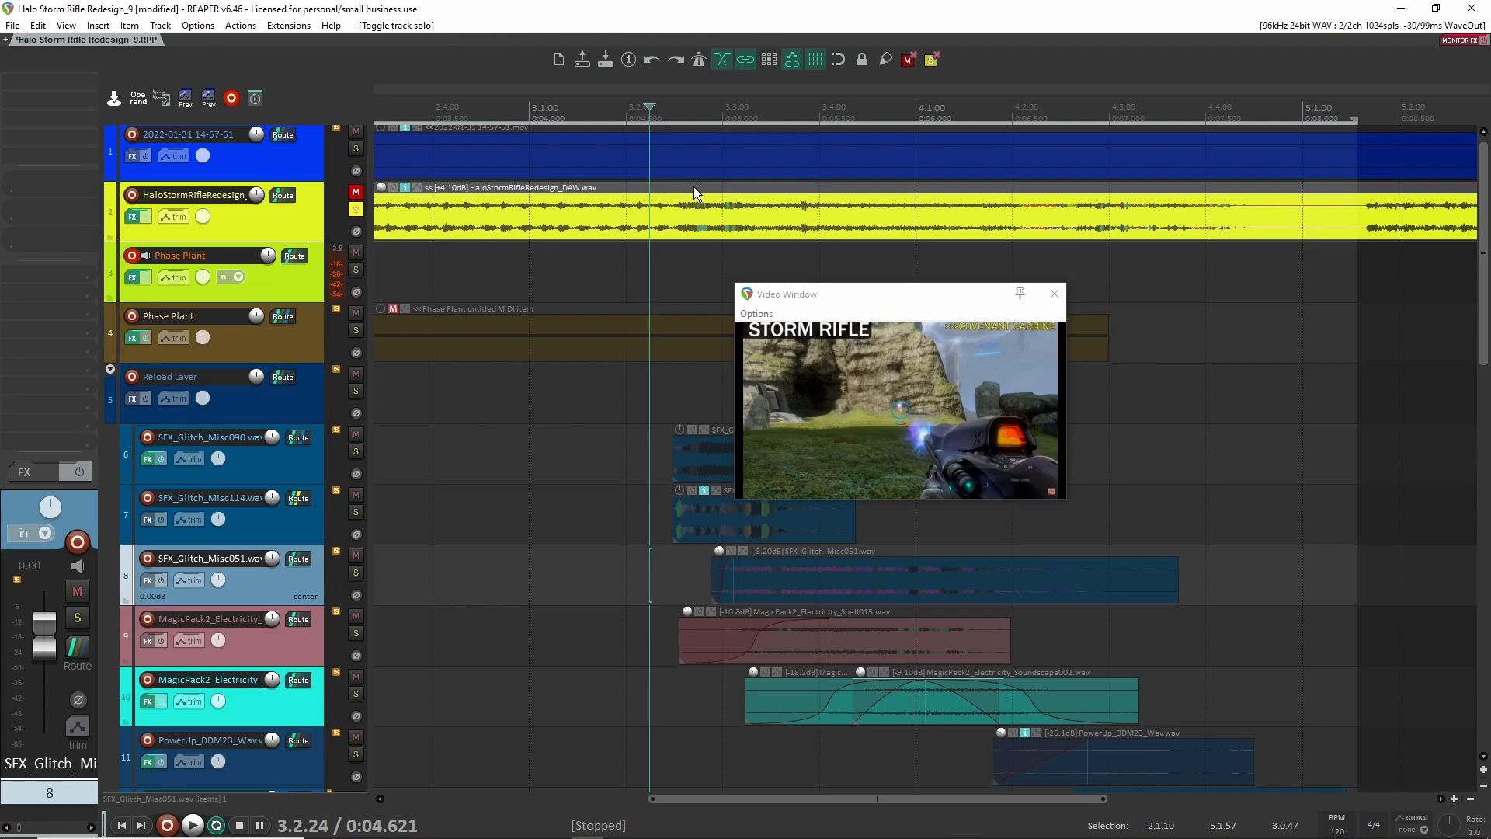
key("space")
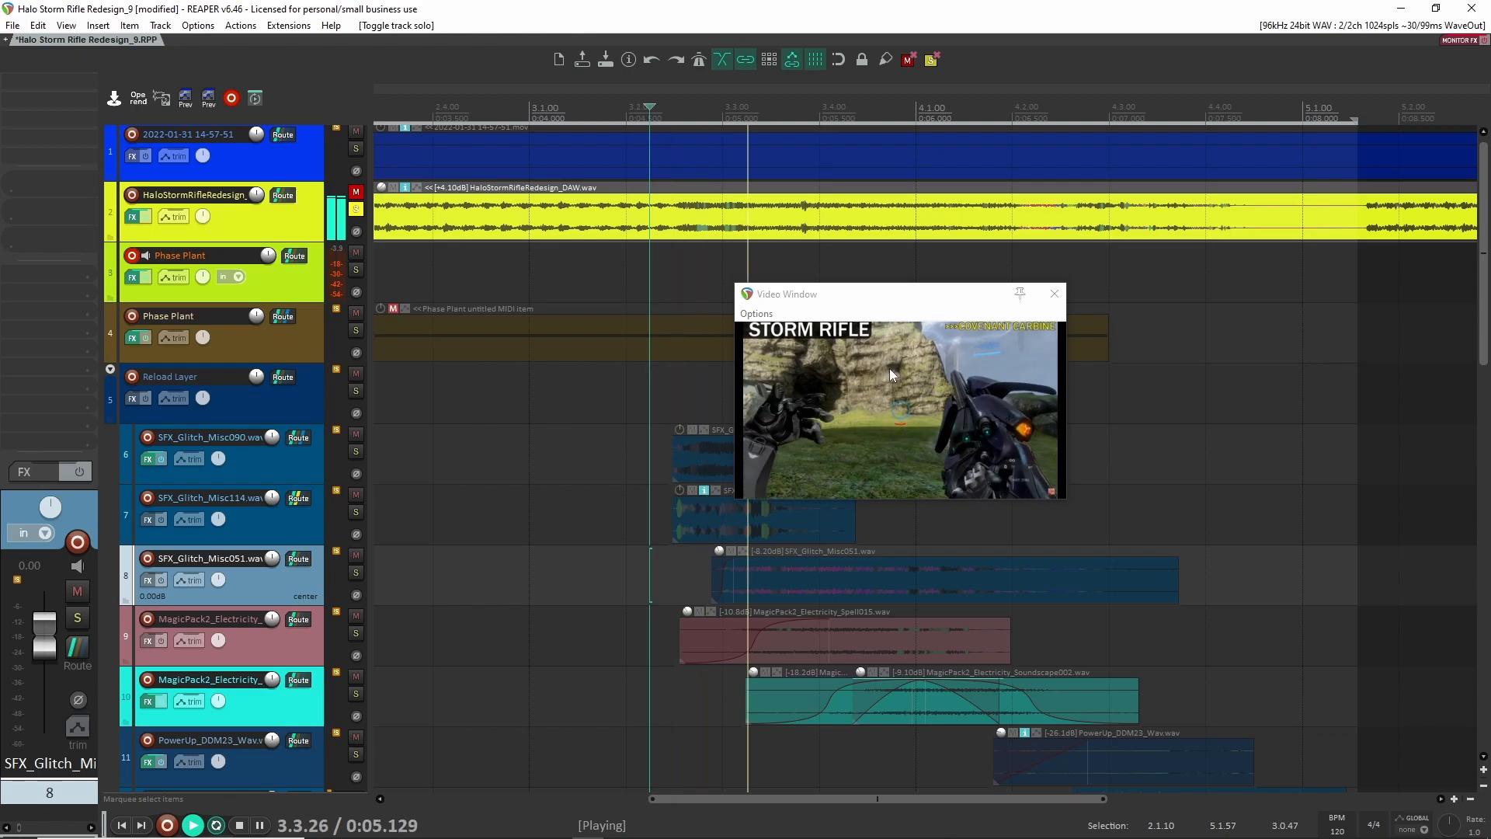
key("space")
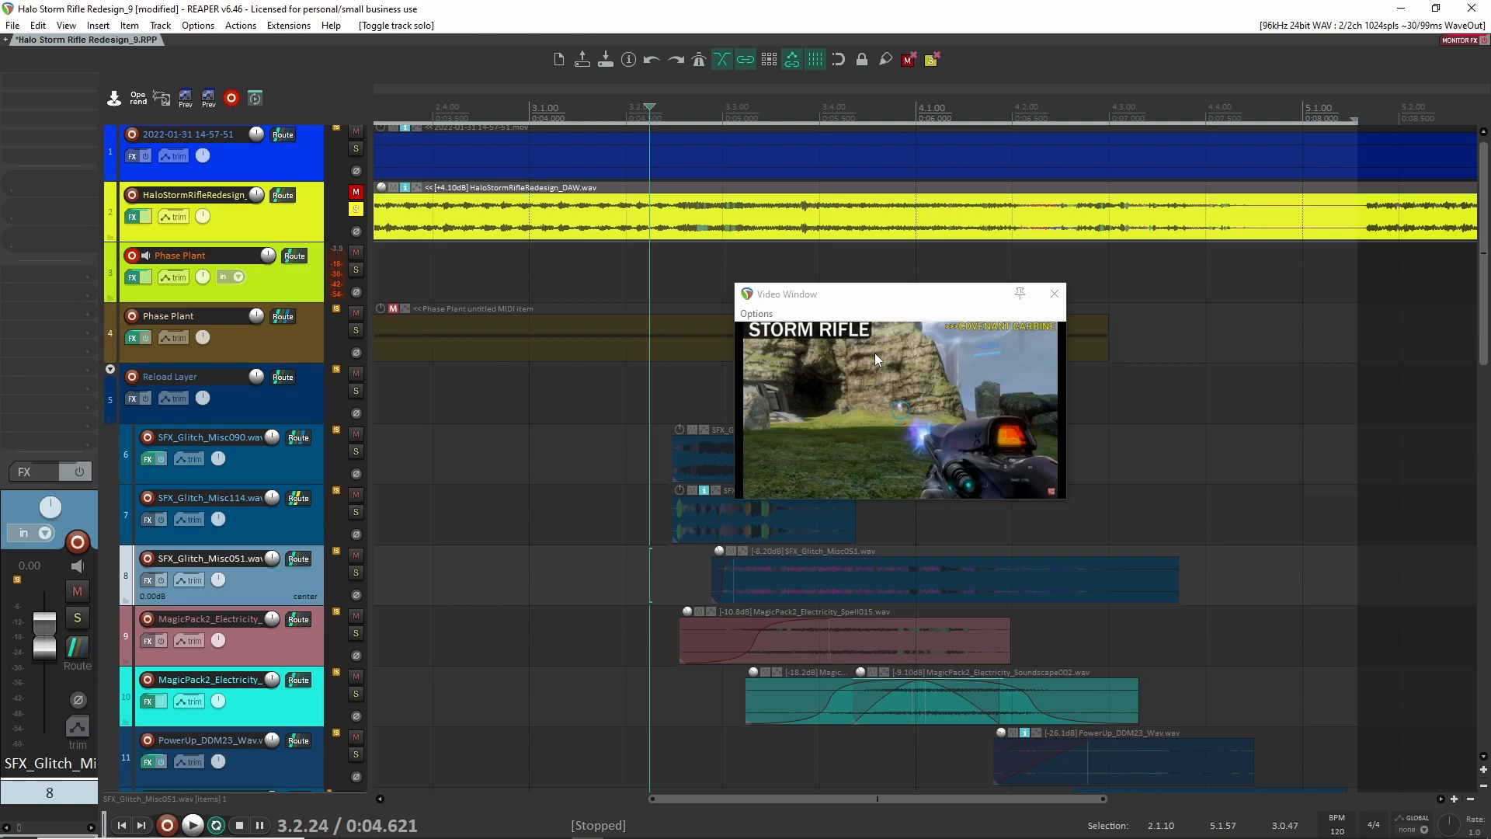
Switch the solo from HaloStormRifleRedesign back to SFX_Glitch_Misc051, replay the passage, and select the start of its clip
left_click(356, 209)
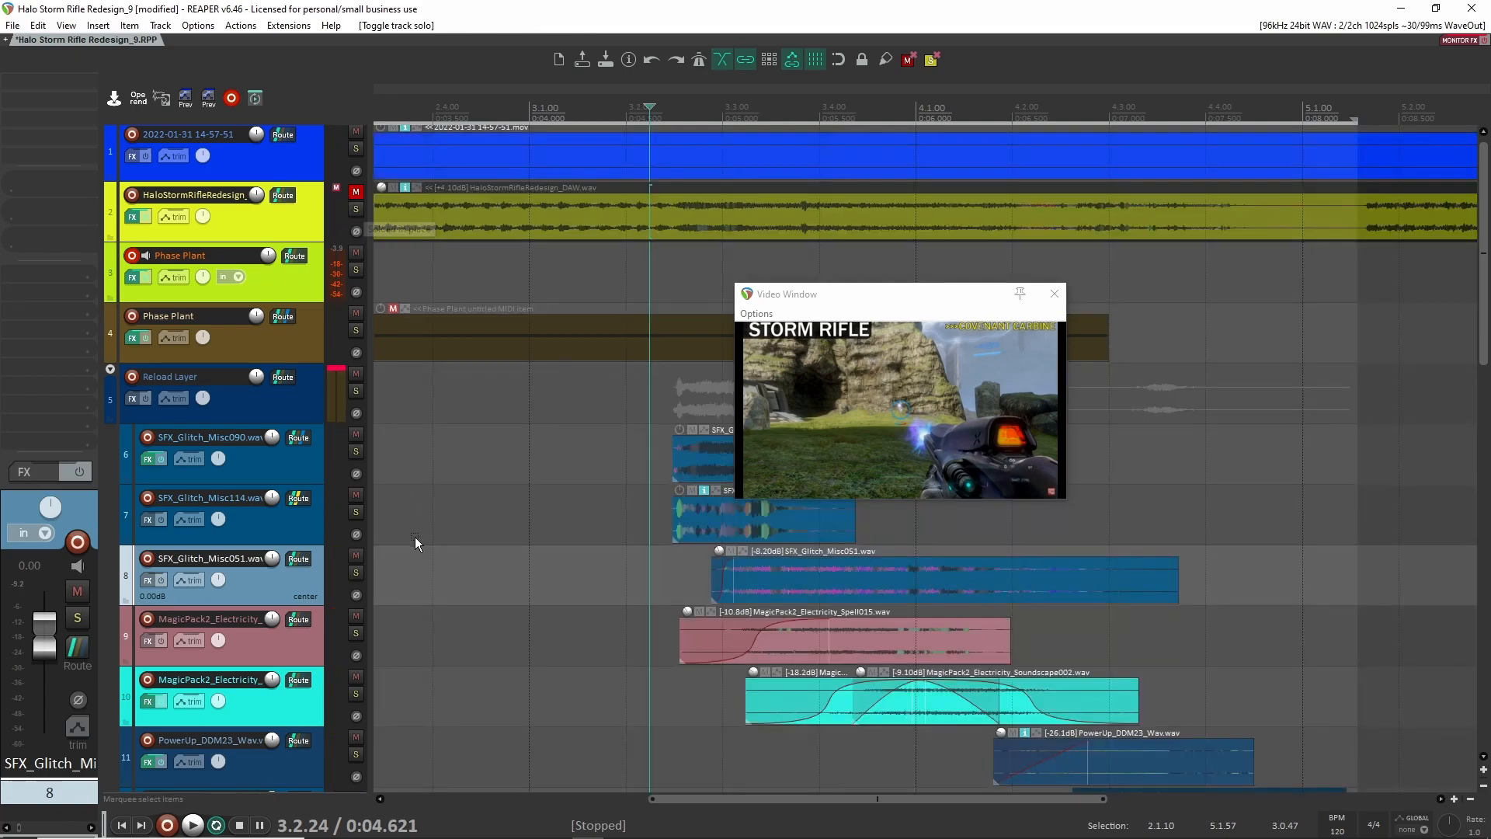
left_click(355, 573)
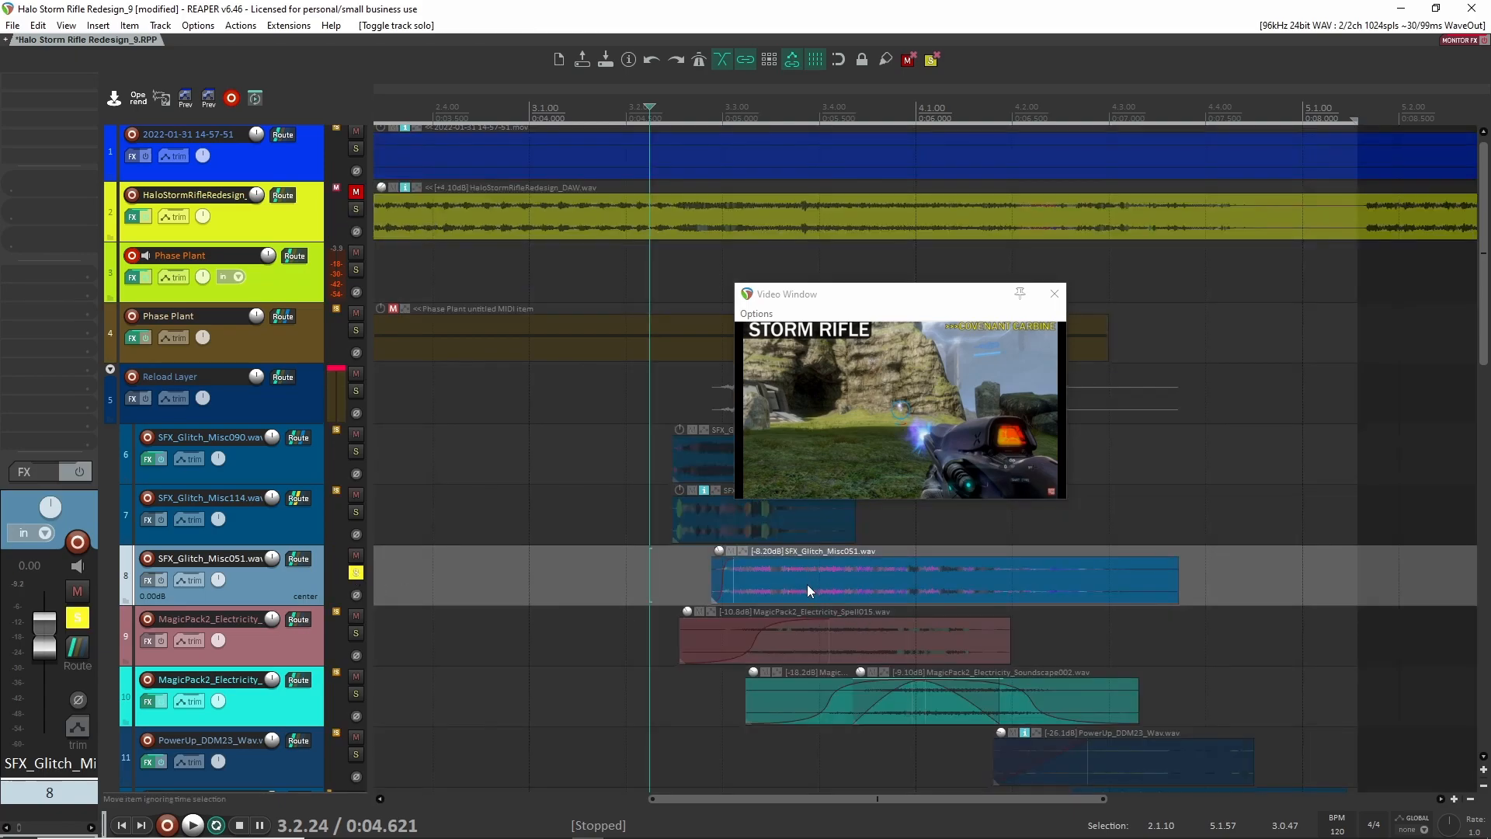
key("space")
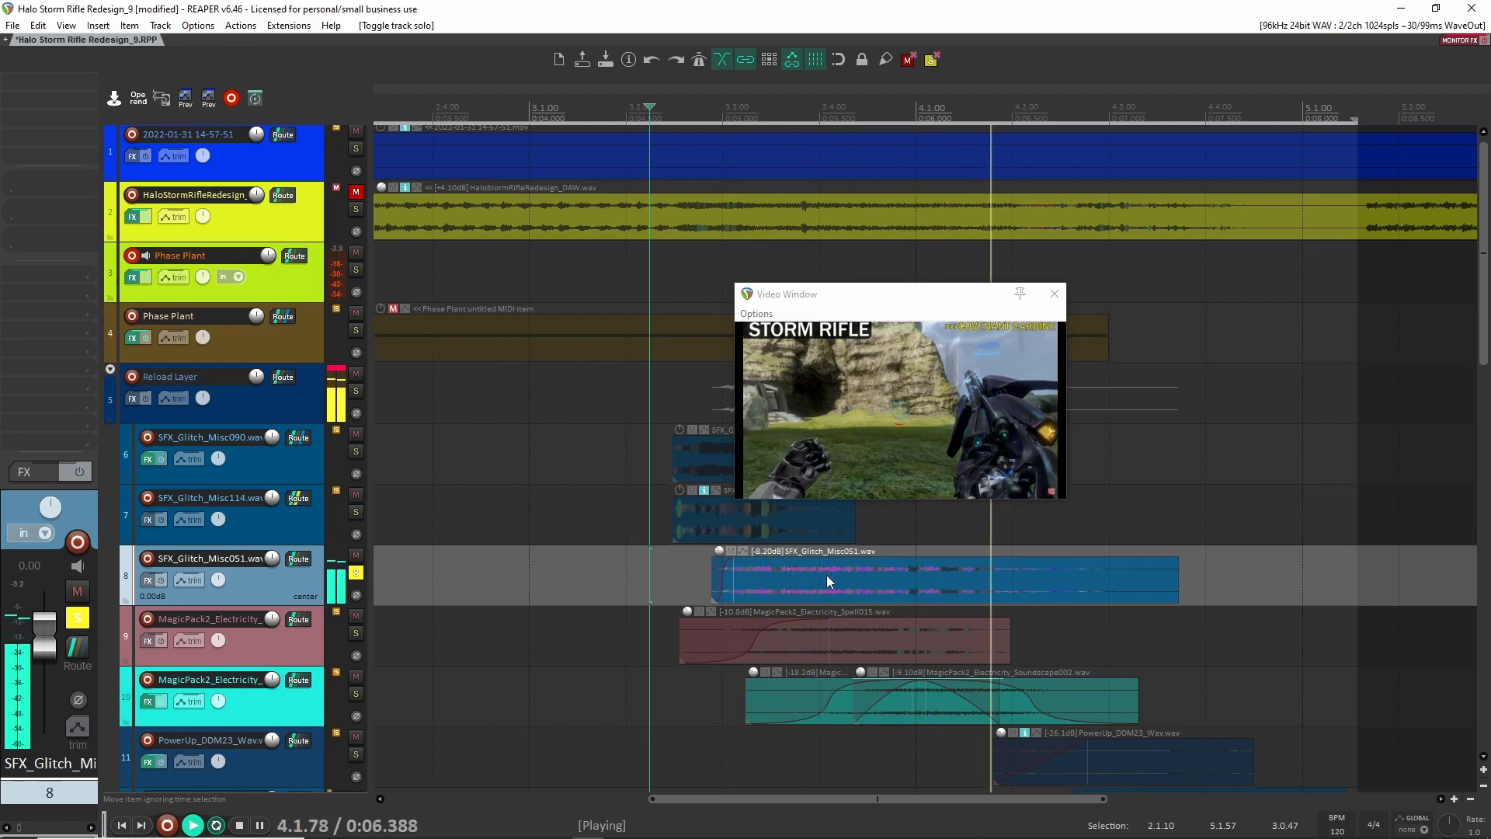
key("space")
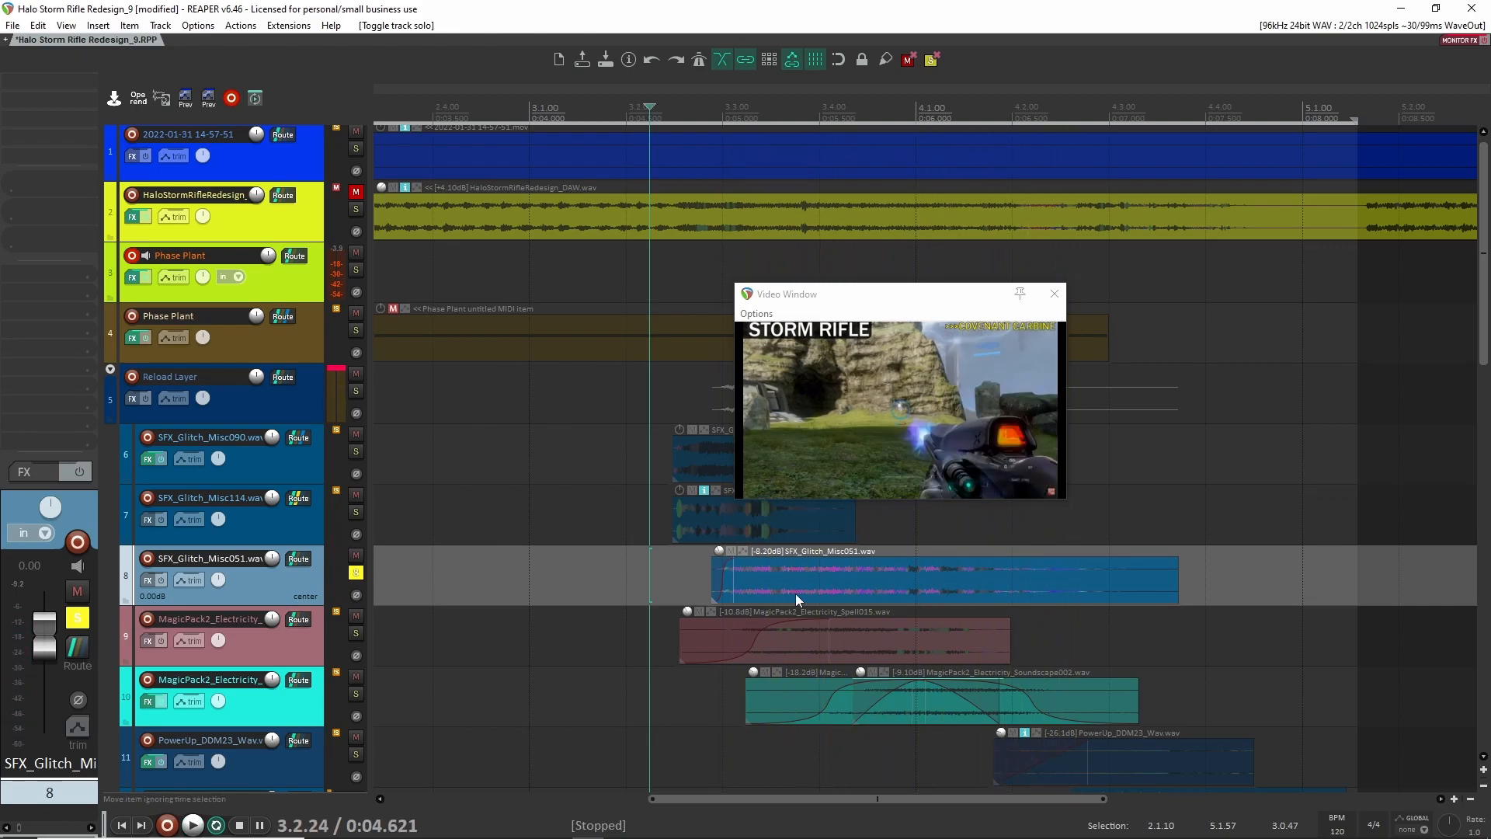
left_click(720, 573)
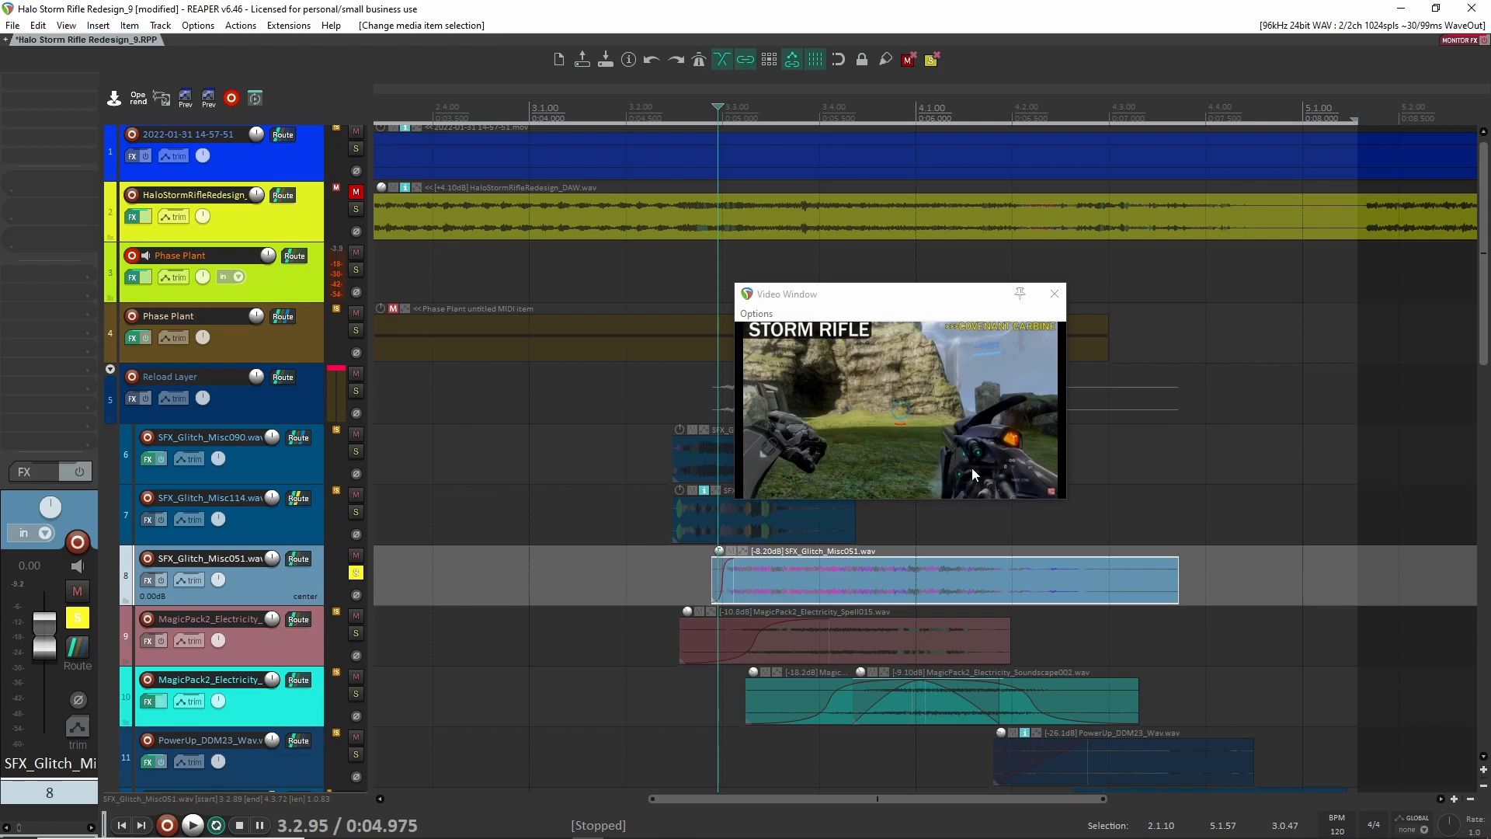
Move the play position to just before the SFX_Glitch_Misc051 clip and replay the soloed clip
key("space")
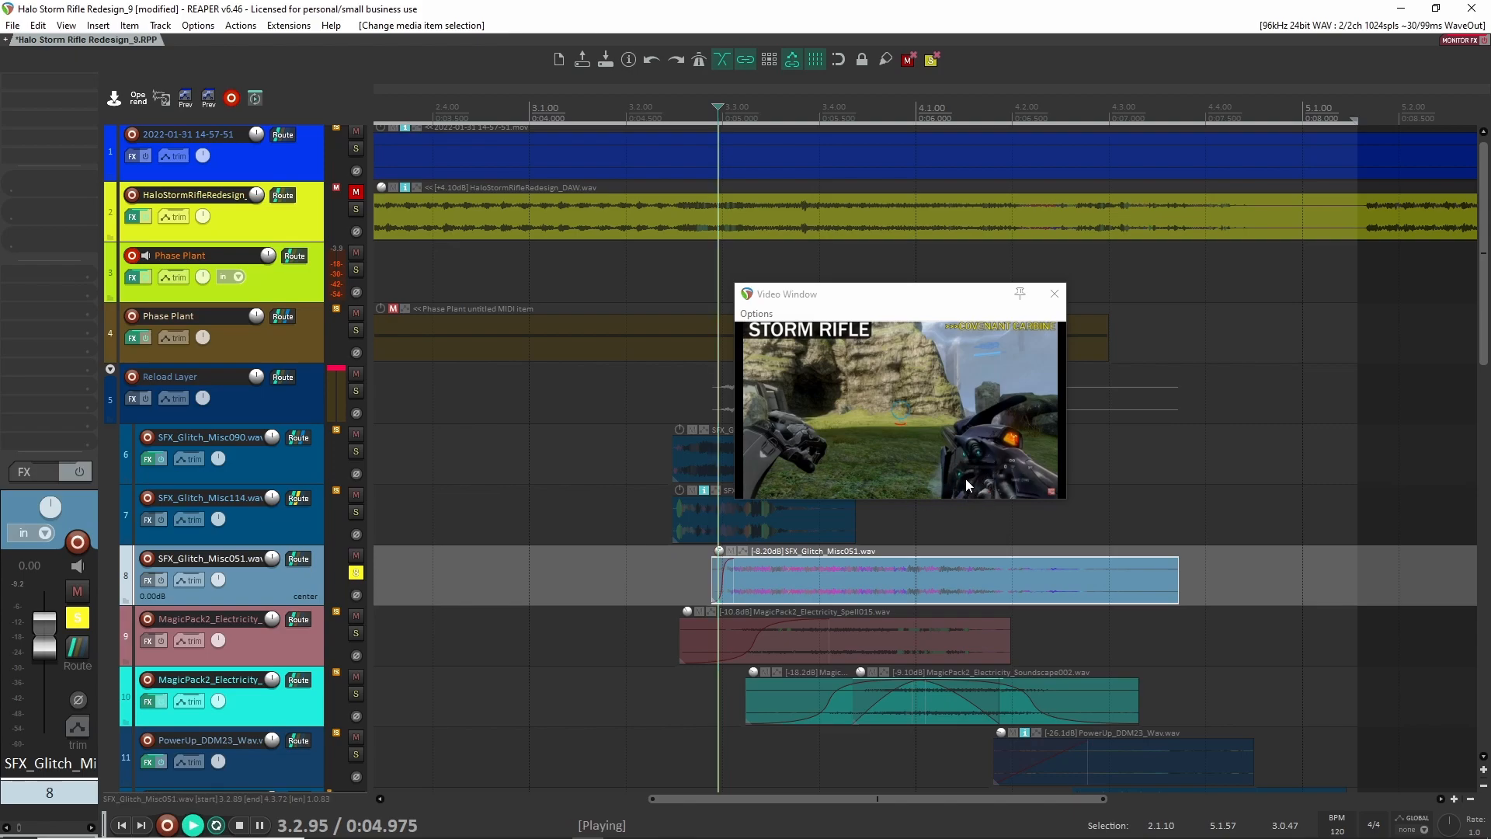
key("space")
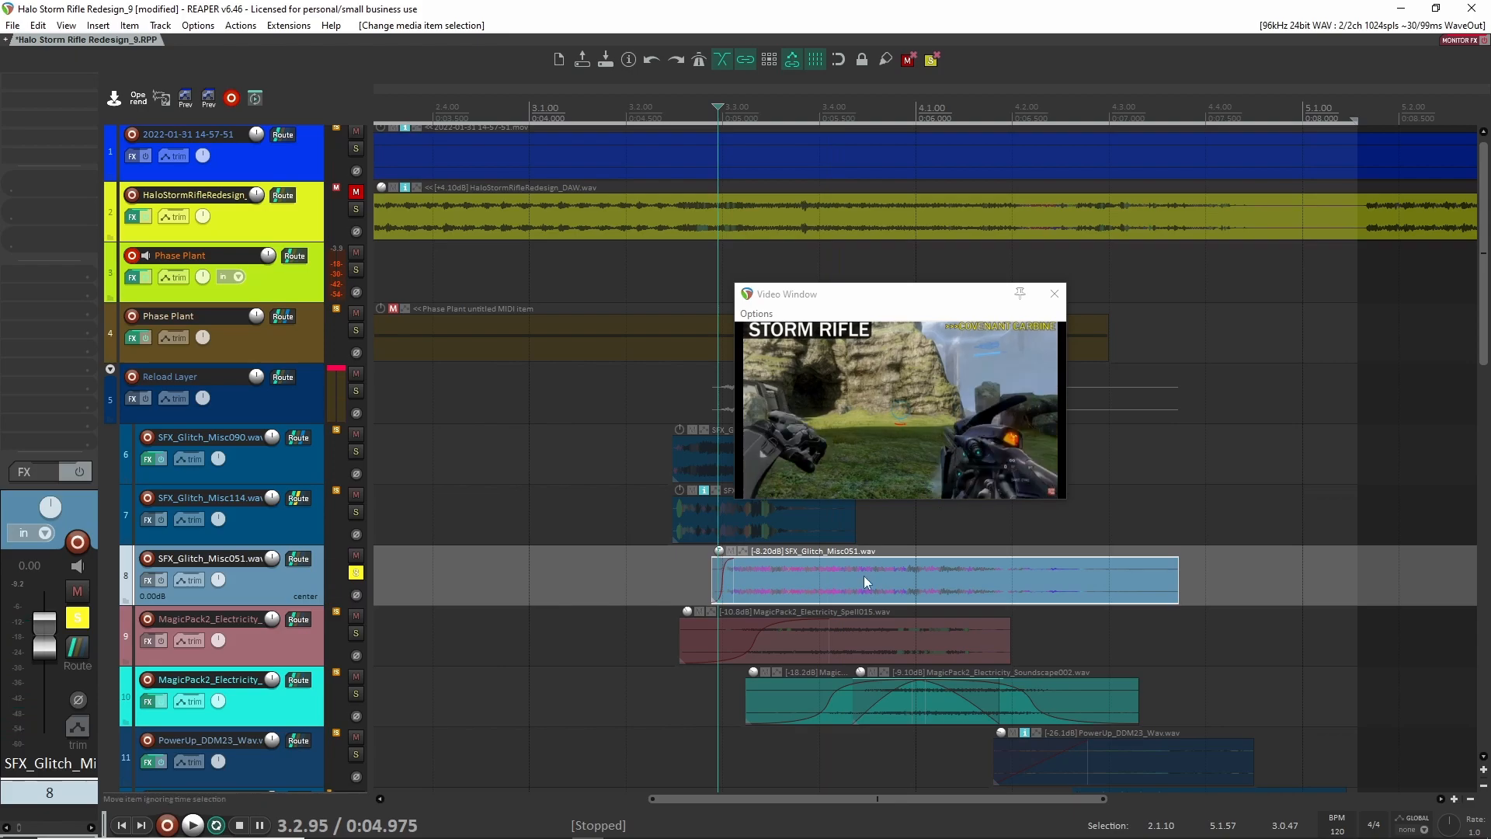
left_click(700, 579)
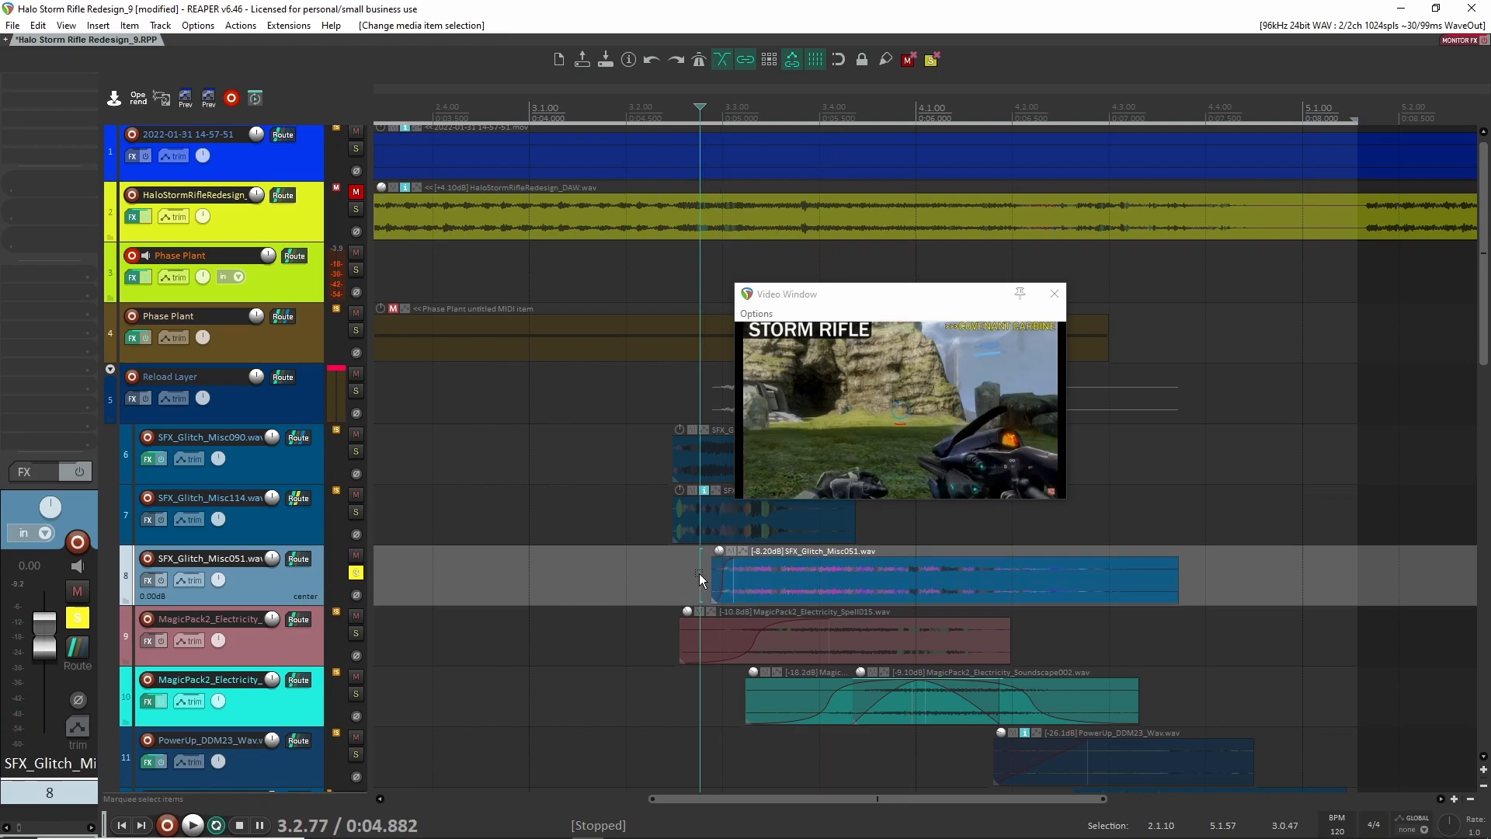
key("space")
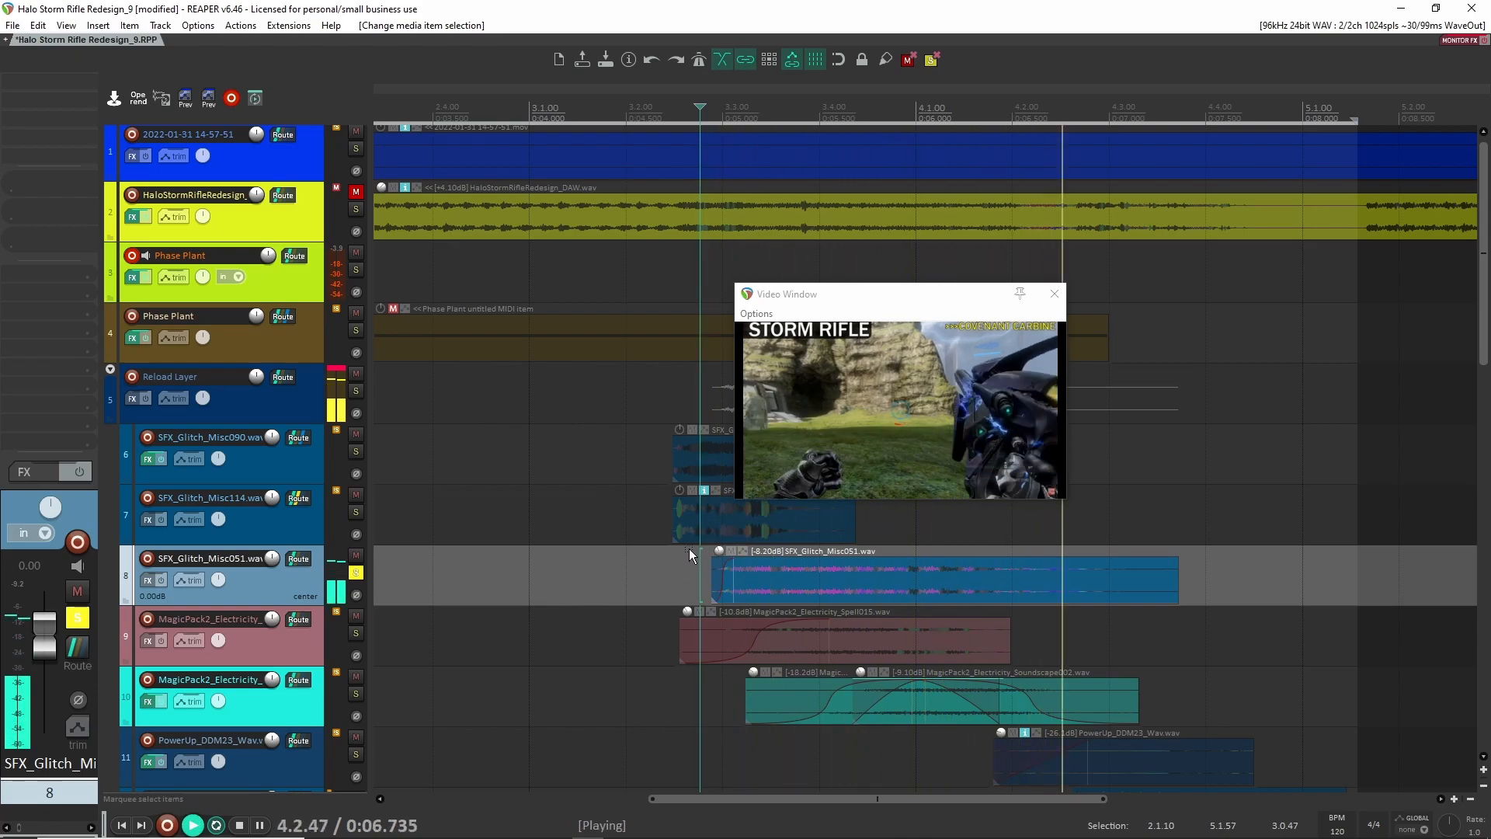
key("space")
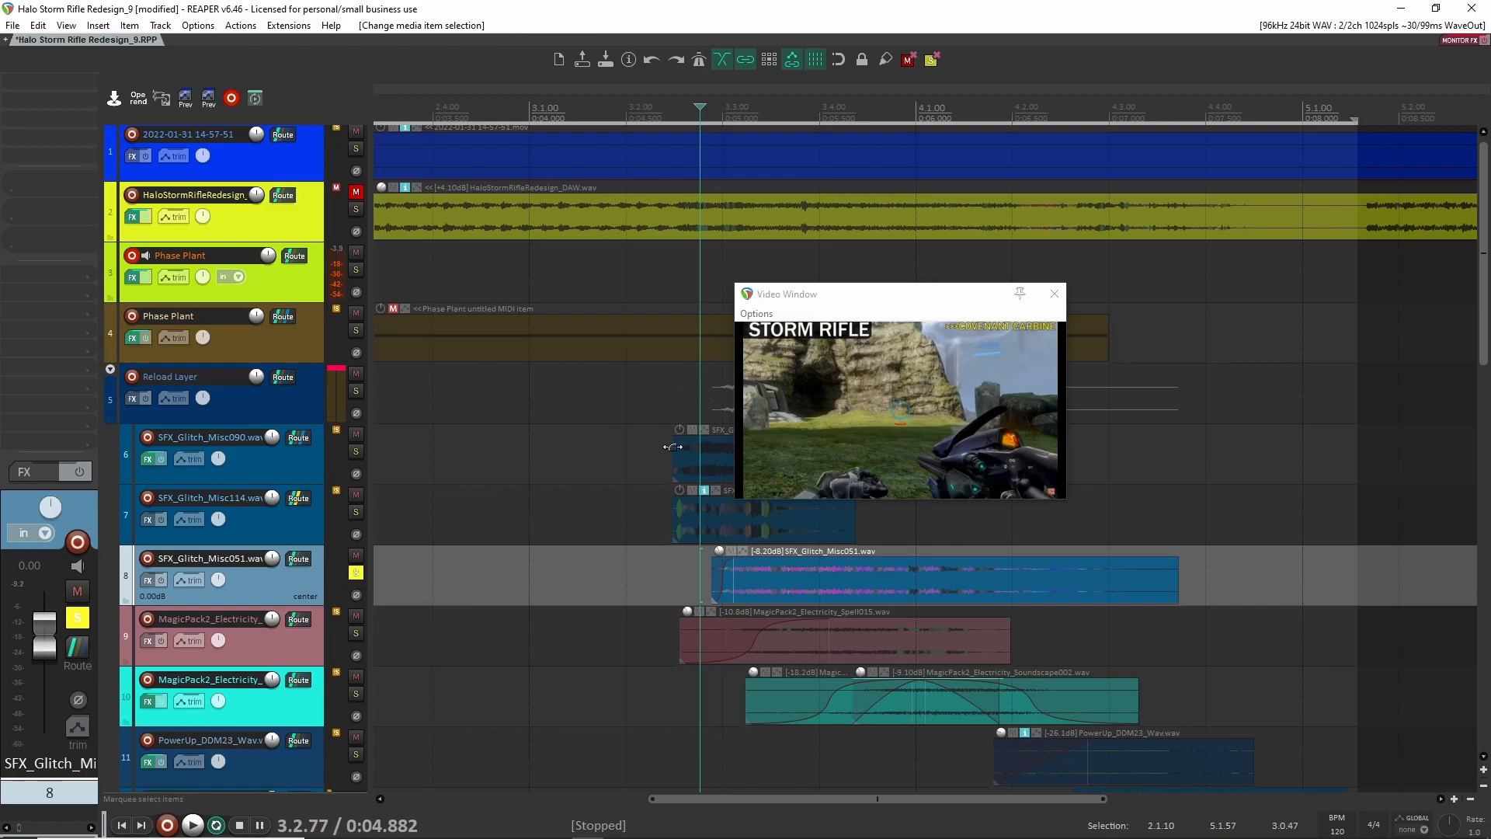
left_click(356, 573)
left_click(358, 634)
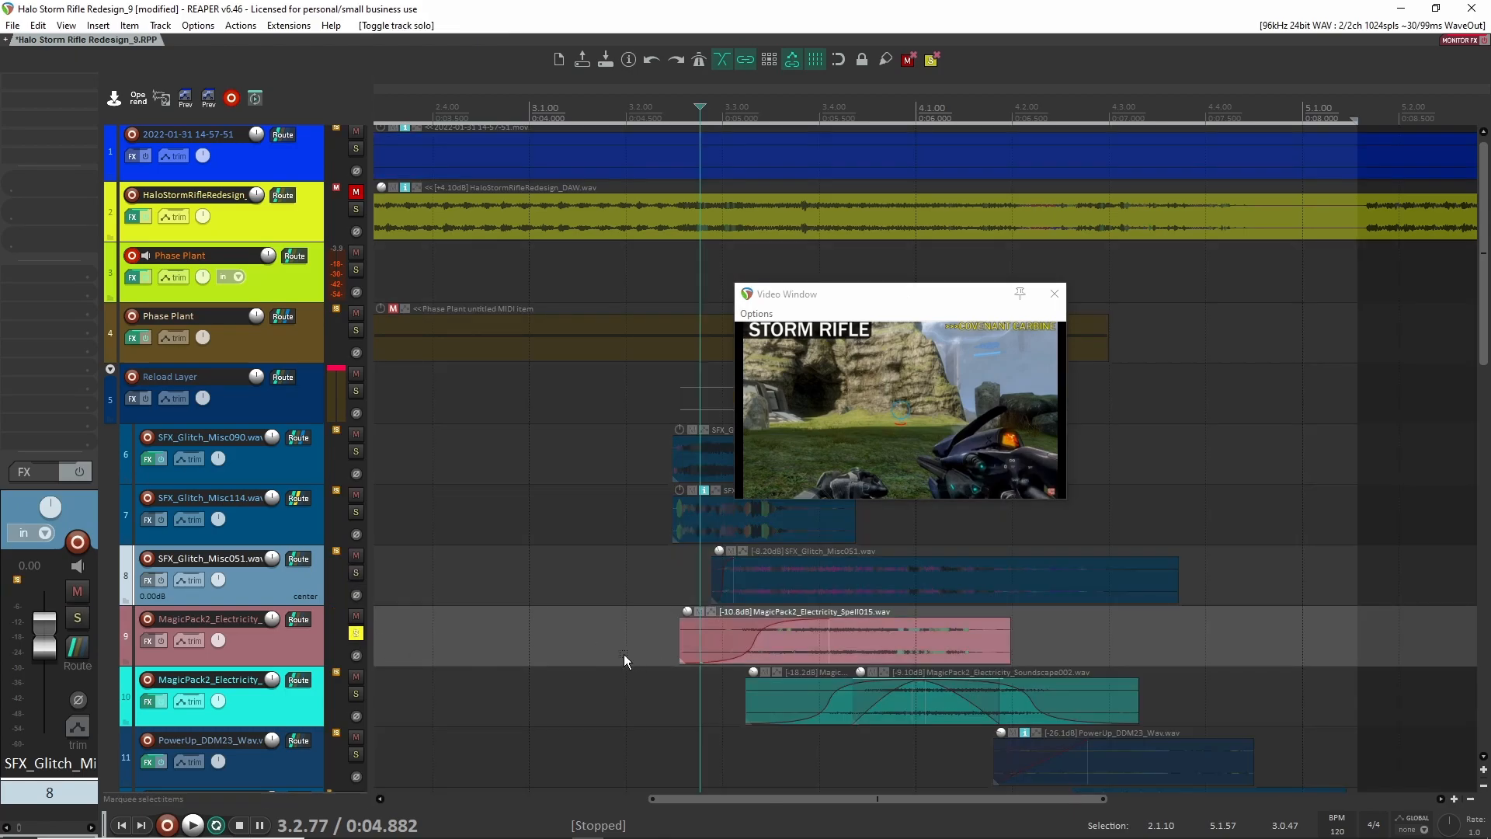
scroll(466, 544, "down", 2)
left_click(357, 512)
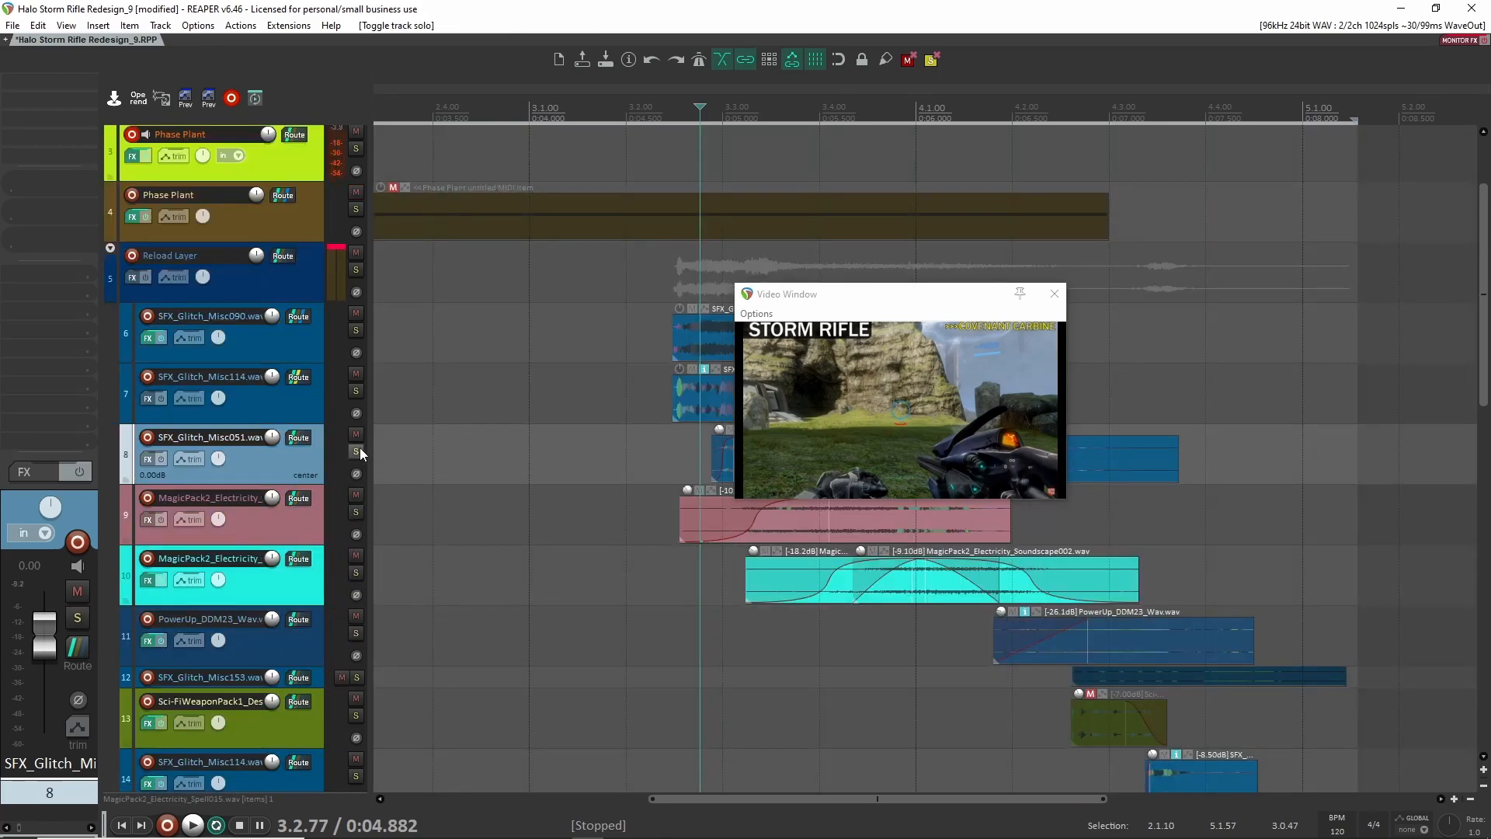
Solo the SFX_Glitch_Misc051, SFX_Glitch_Misc114 and SFX_Glitch_Misc090 tracks together and play them from just before their clips
left_click(355, 451)
left_click(356, 391)
left_click(355, 330)
left_click(660, 360)
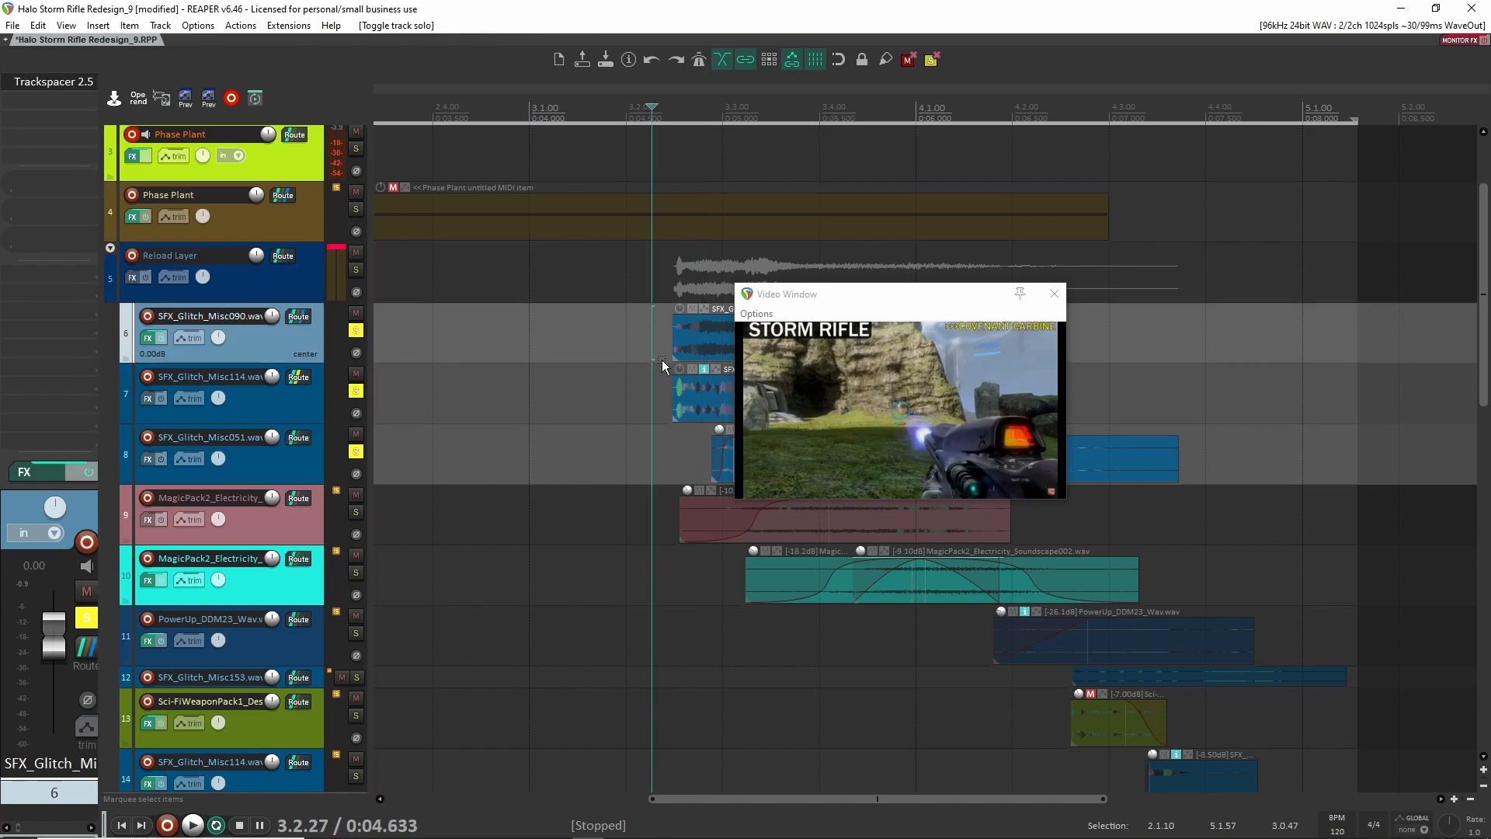
key("space")
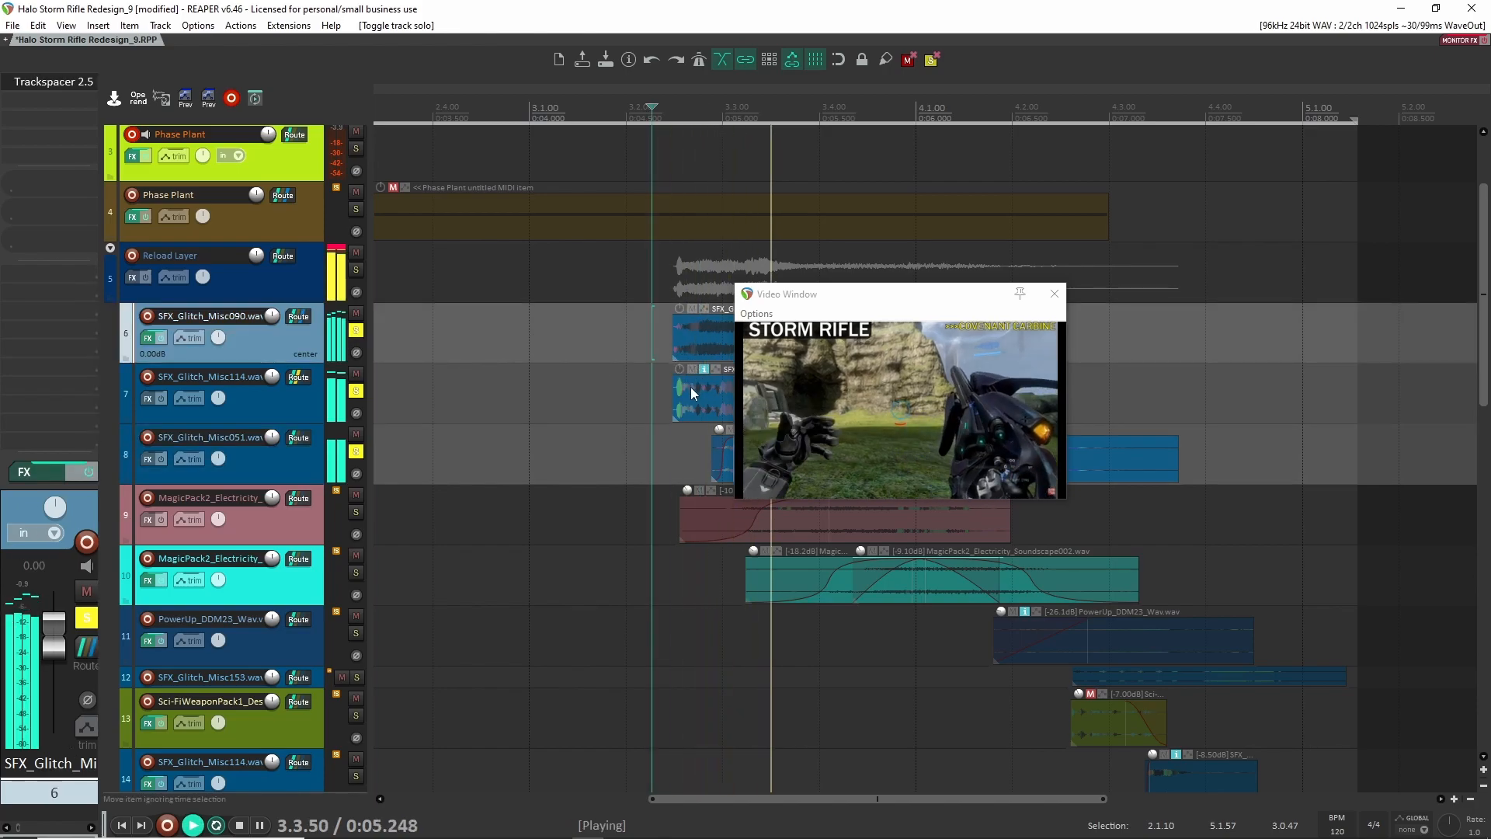
key("space")
Clear the solos on the three SFX_Glitch tracks and solo the MagicPack2_Electricity_Spell015 track instead
left_click(356, 451)
left_click(355, 391)
left_click(355, 330)
left_click(356, 512)
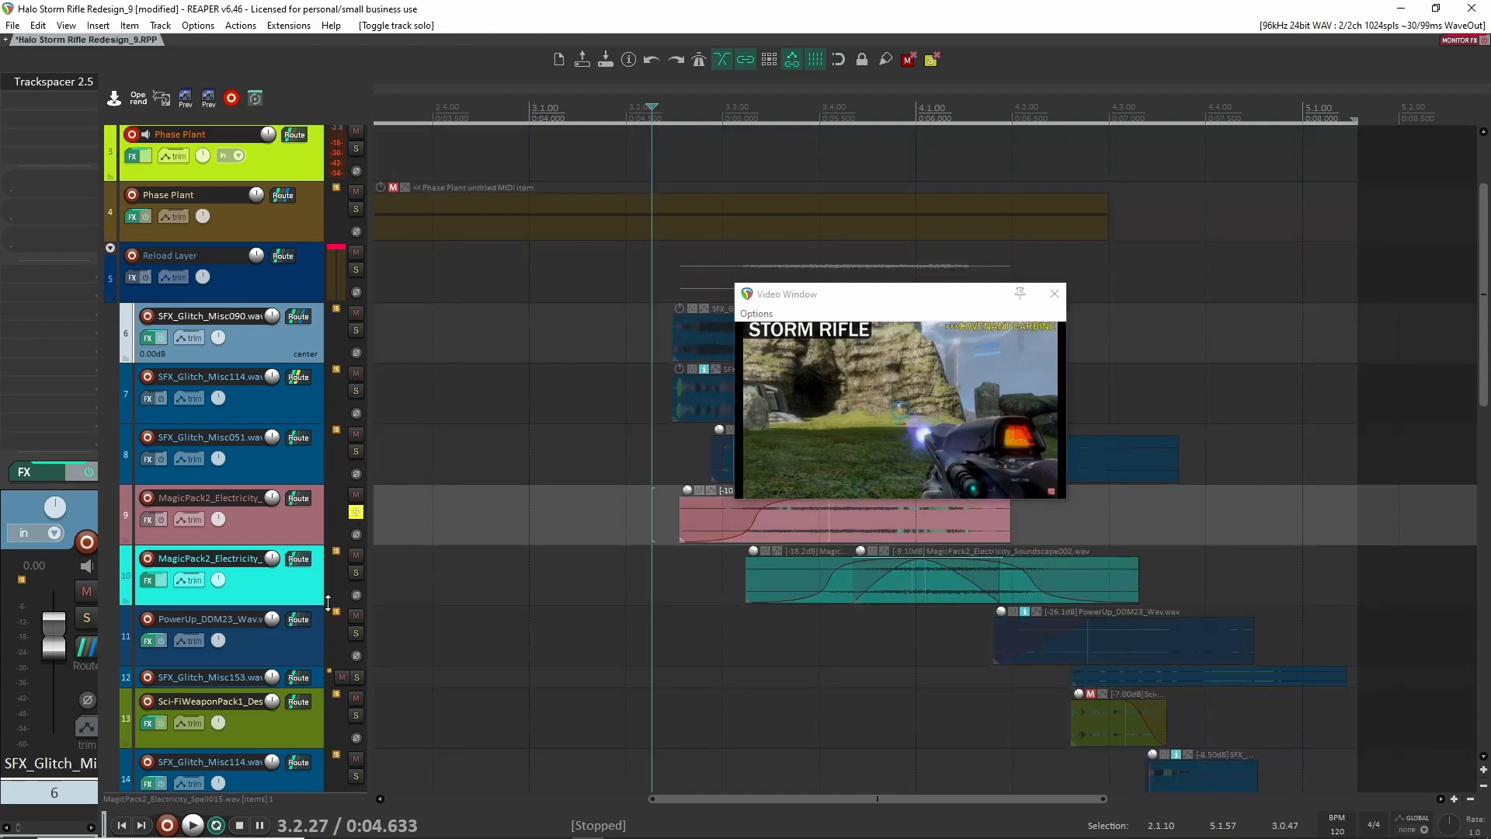
Select the MagicPack2_Electricity_Spell015 track and play its soloed clip
left_click(286, 530)
left_click(305, 460)
left_click(303, 375)
left_click(307, 458)
left_click(273, 341)
left_click(301, 463)
left_click(493, 539)
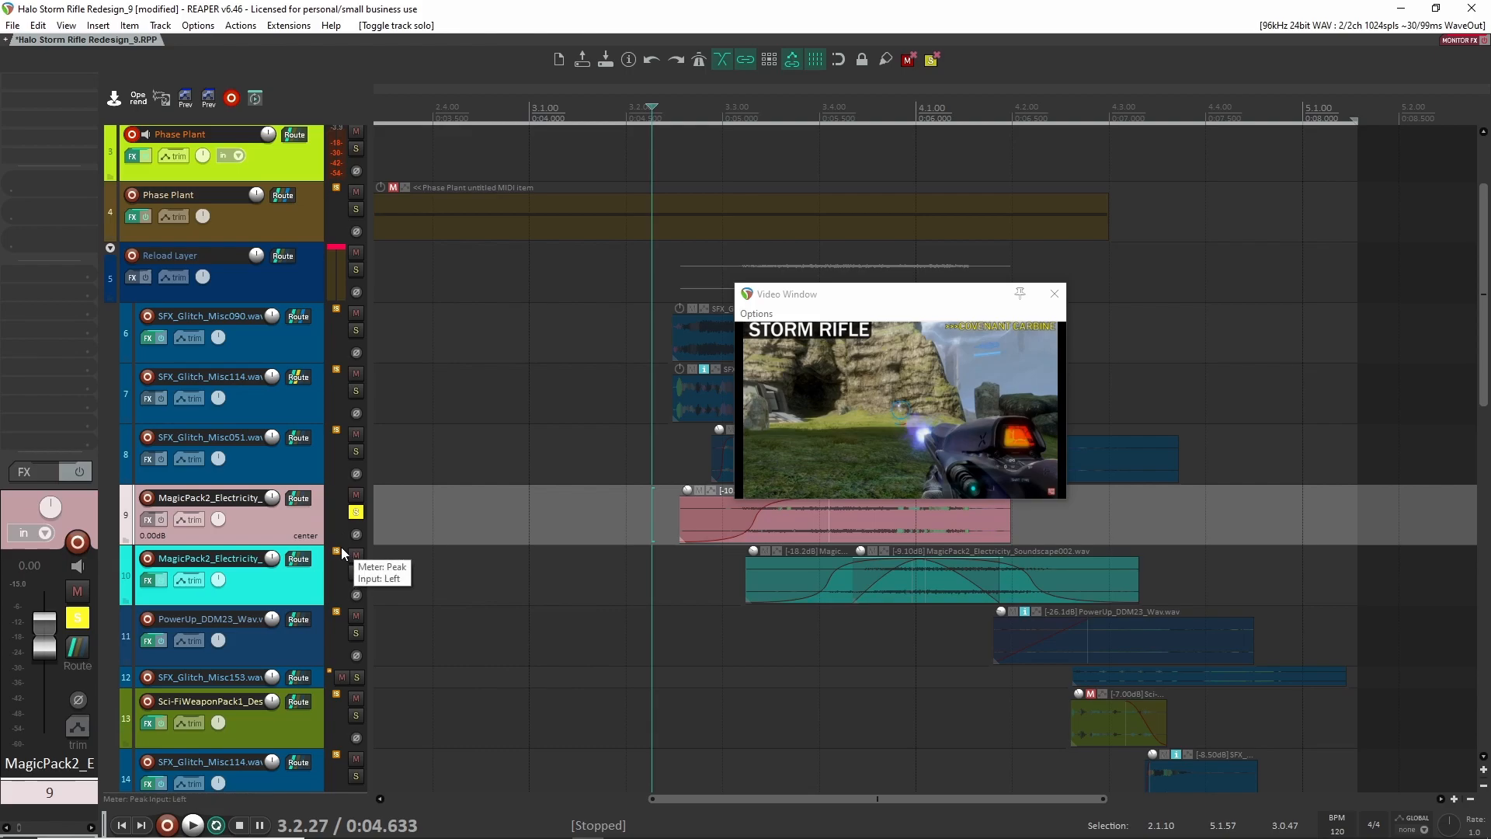
key("space")
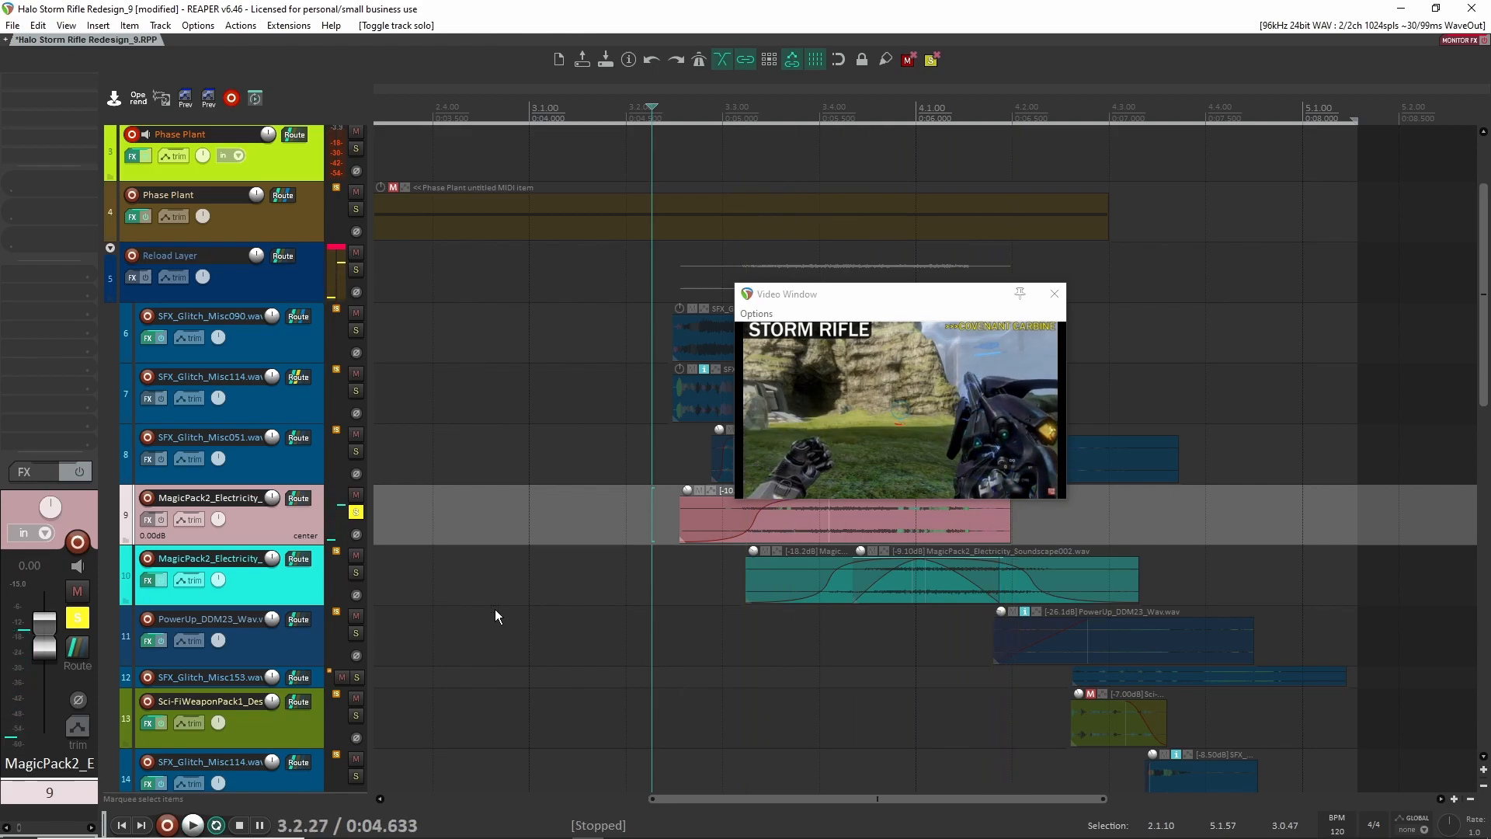
key("space")
Switch the solo to the MagicPack2_Electricity_Soundscape002 track and play the start of the passage
left_click(356, 572)
key("space")
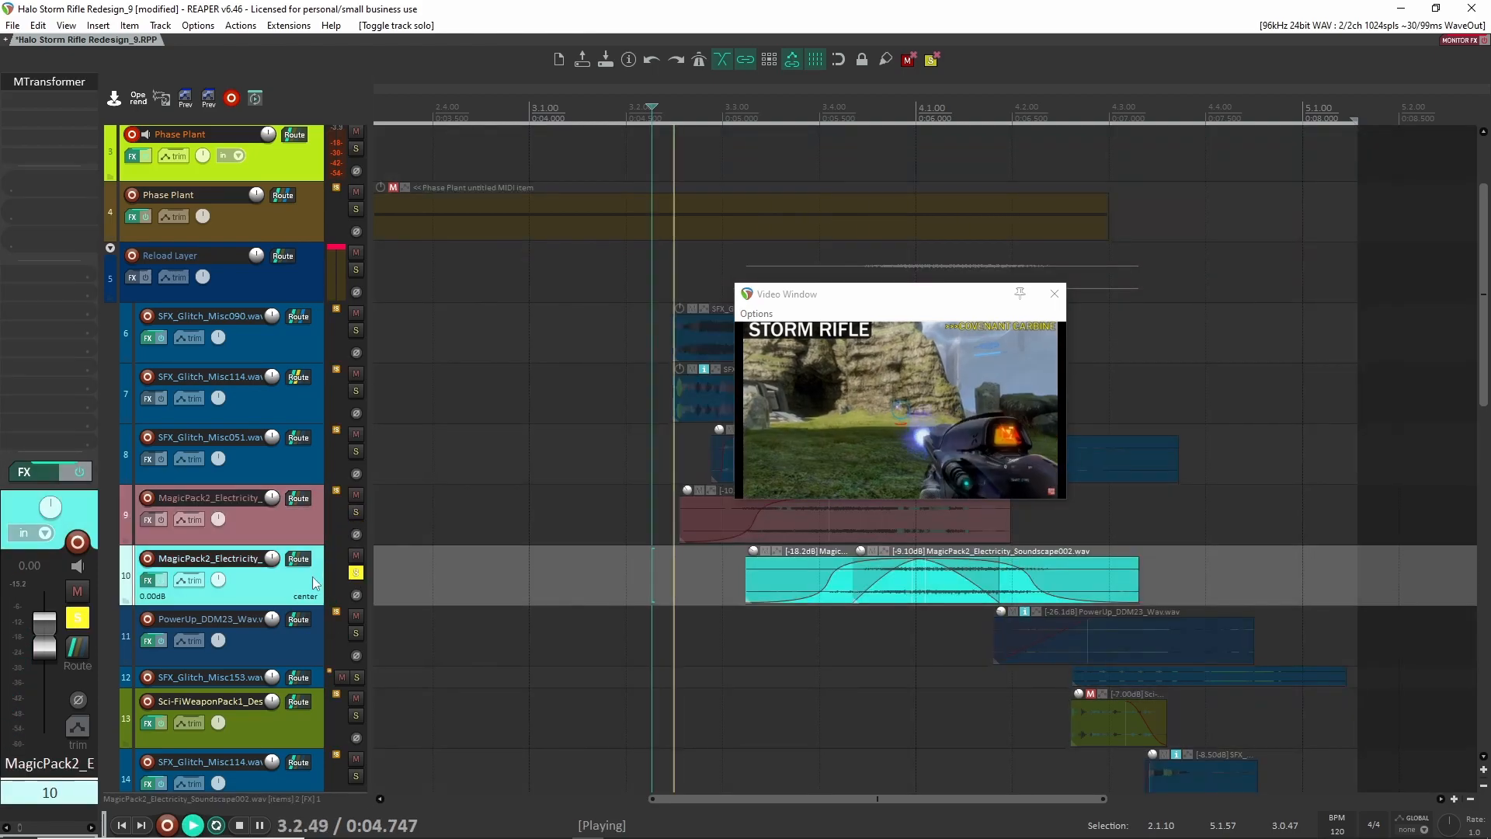
key("space")
Add the MagicPack2_Electricity_Spell015 track to the solo and play both electricity tracks together
left_click(355, 513)
key("space")
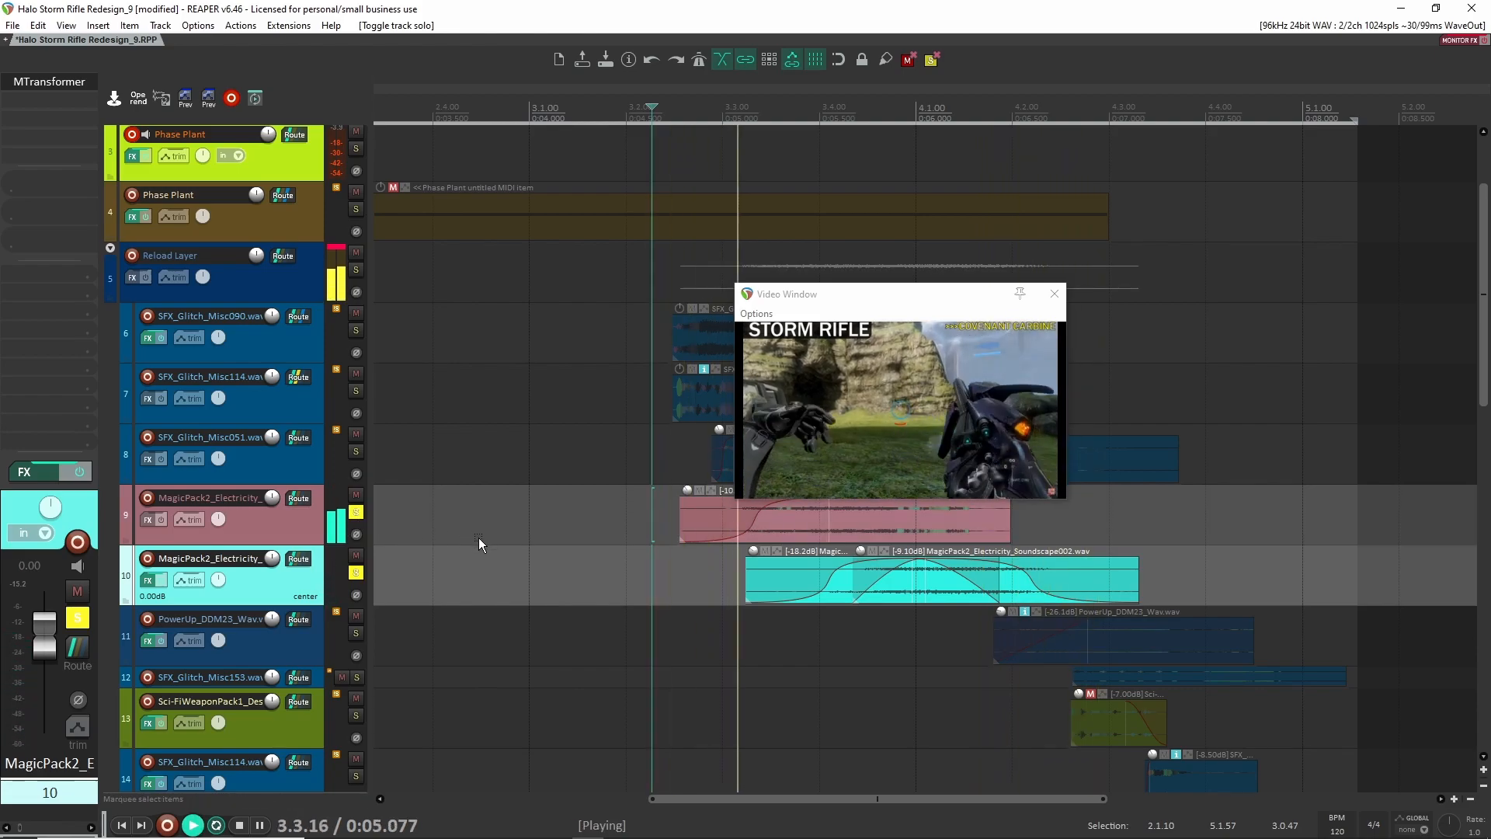
key("space")
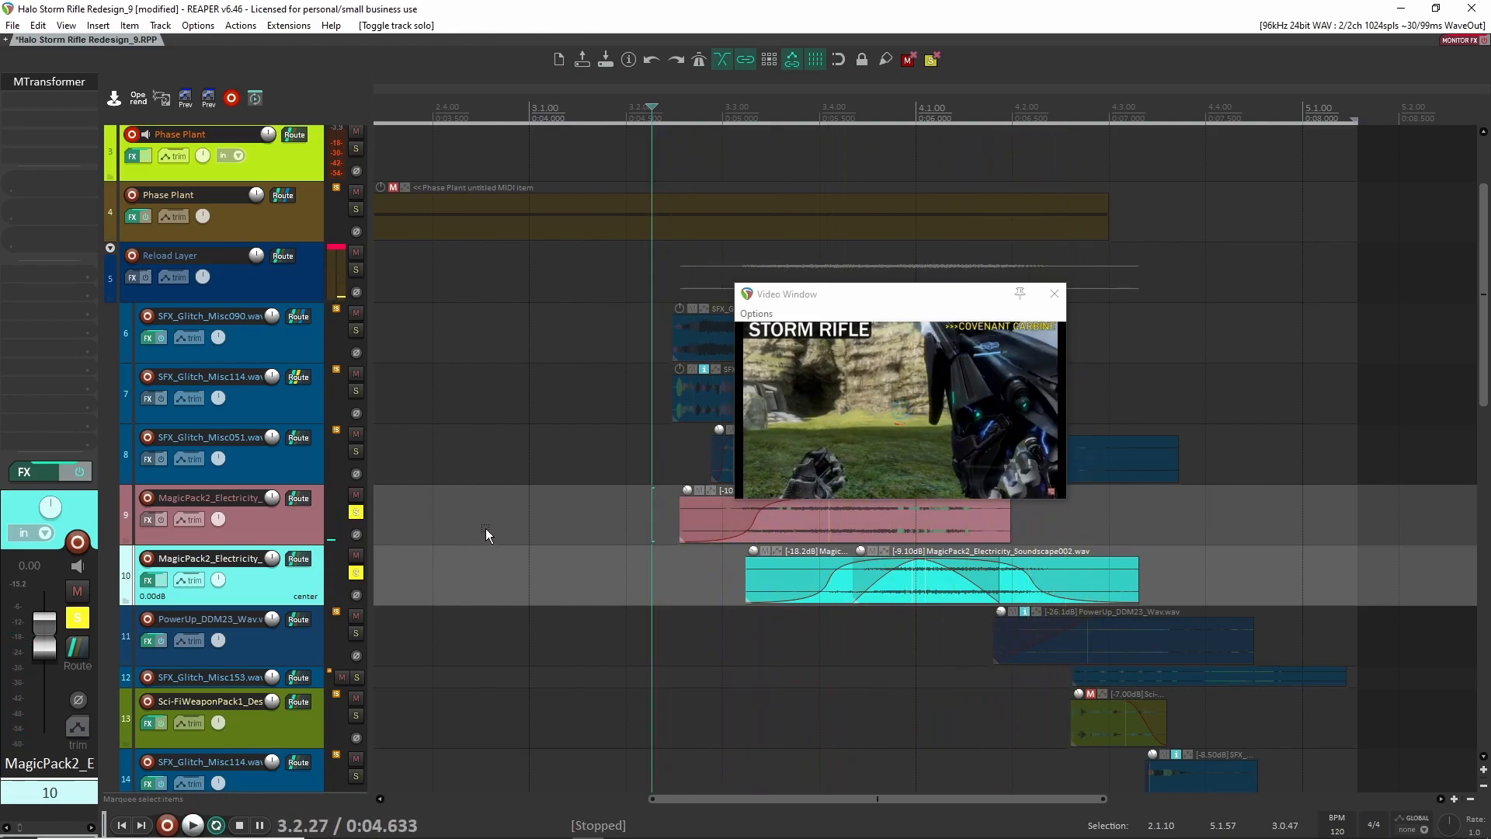
Solo only MagicPack2_Electricity_Soundscape002, open its MTransformer effect, and move the effect and video windows clear of each other
left_click(355, 512)
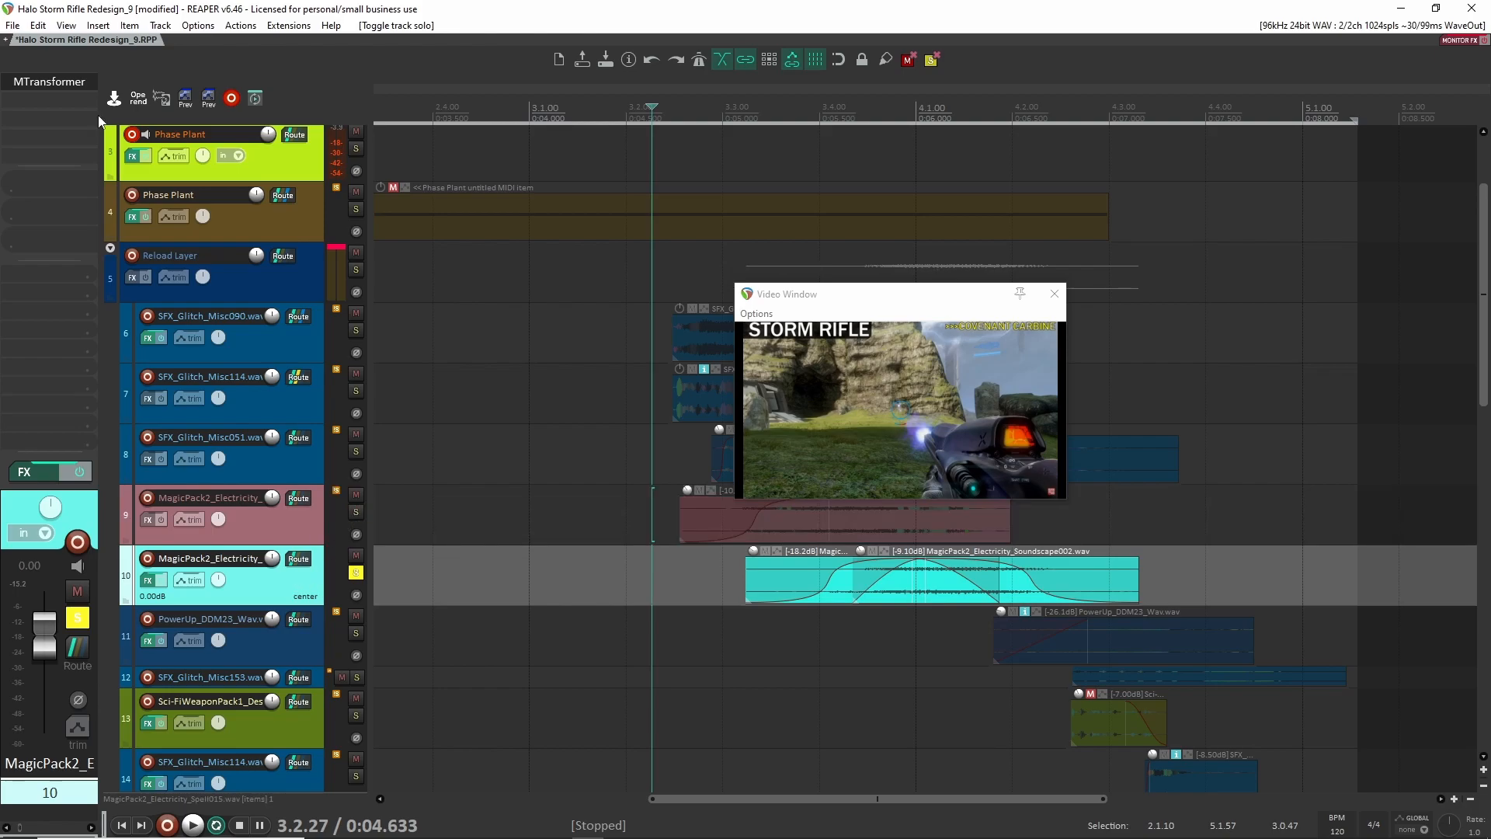
left_click(49, 79)
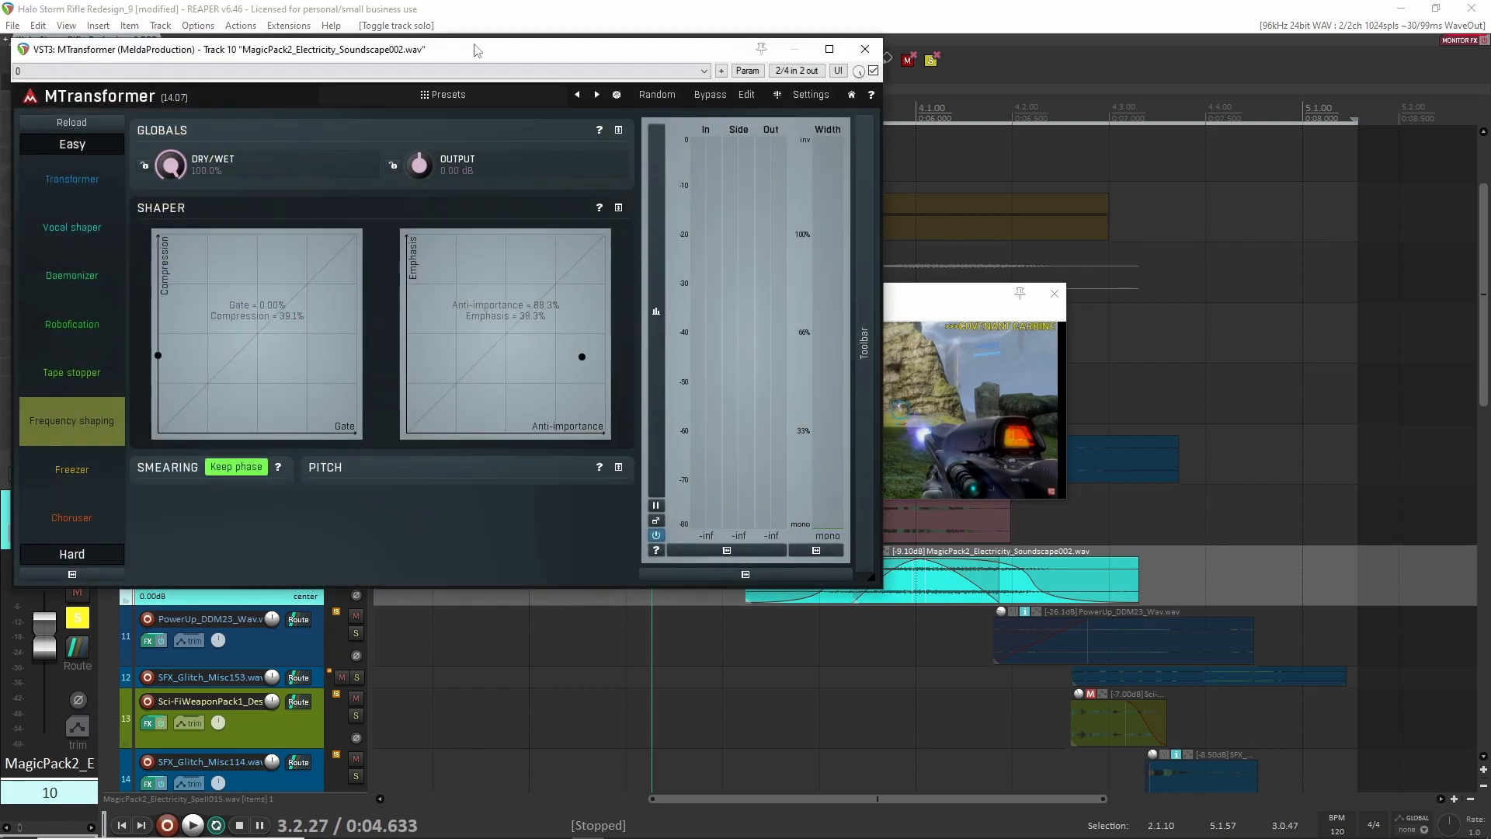
left_click_drag(491, 52, 501, 53)
left_click_drag(963, 304, 1313, 169)
left_click_drag(546, 48, 586, 66)
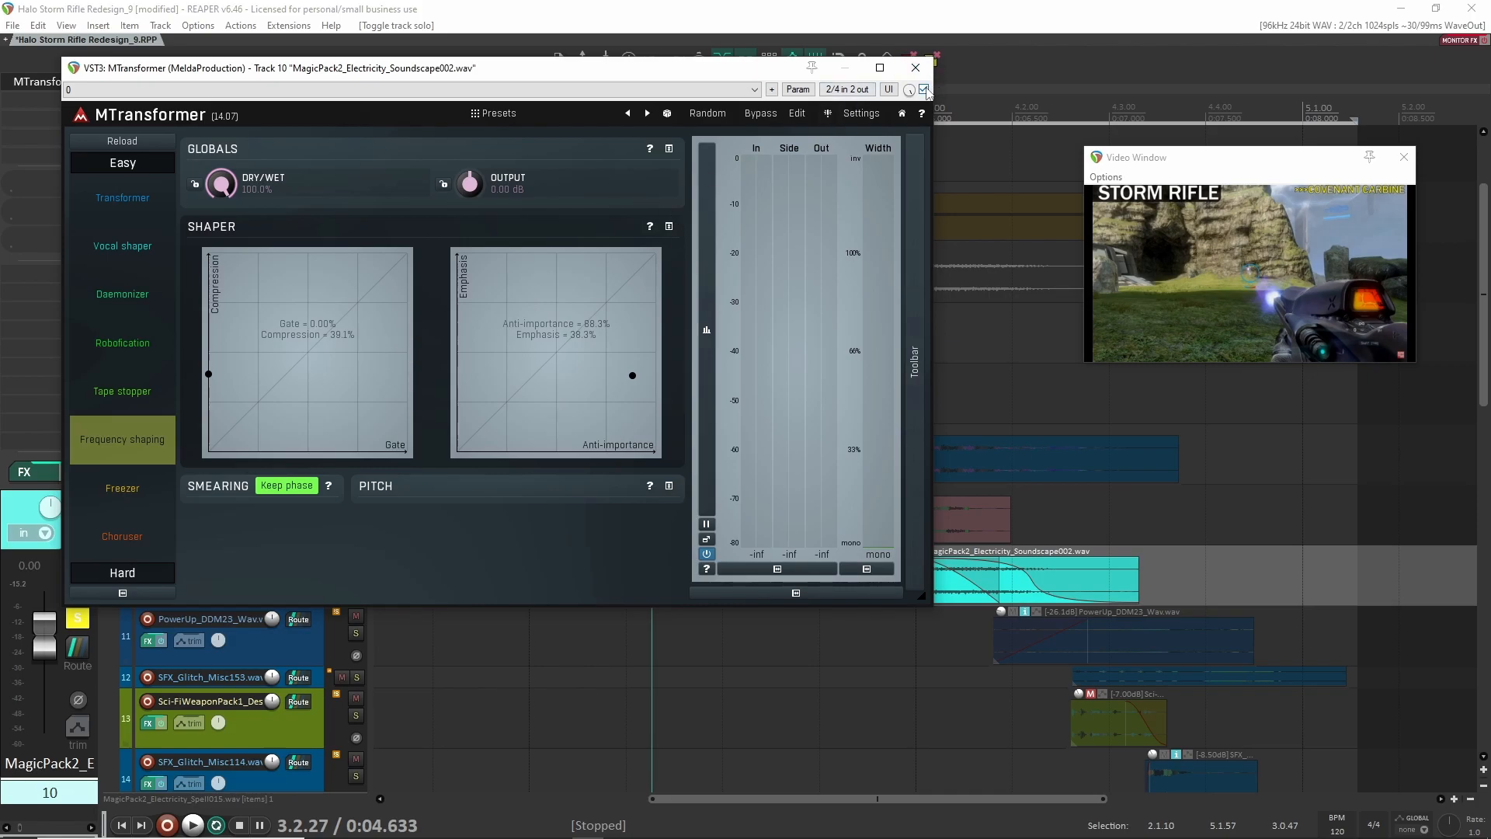
left_click_drag(719, 69, 654, 151)
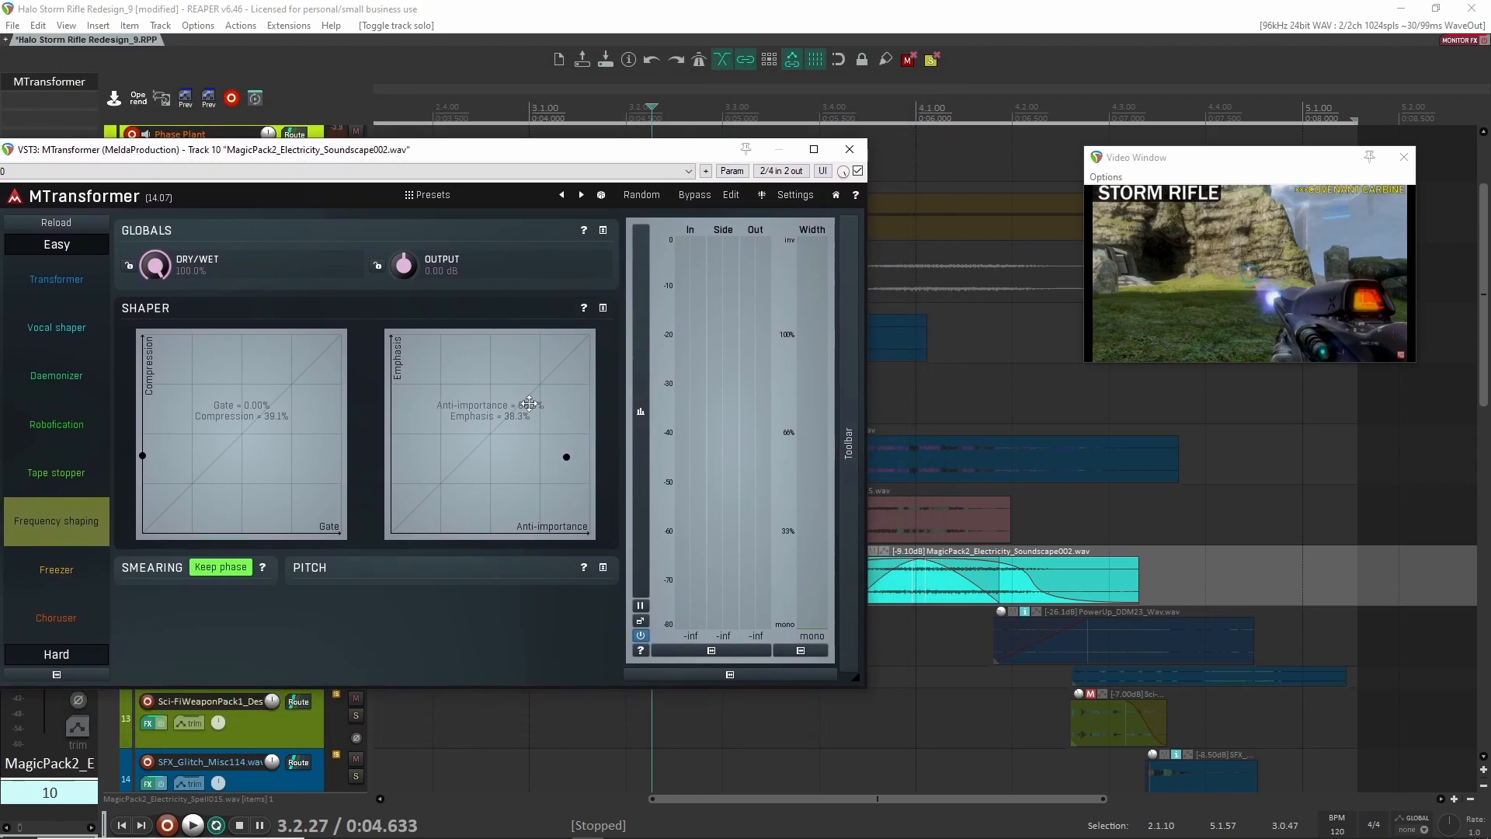
Bypass MTransformer on the Soundscape002 track, re-enable it, play the passage with it active, and close its window
left_click(859, 171)
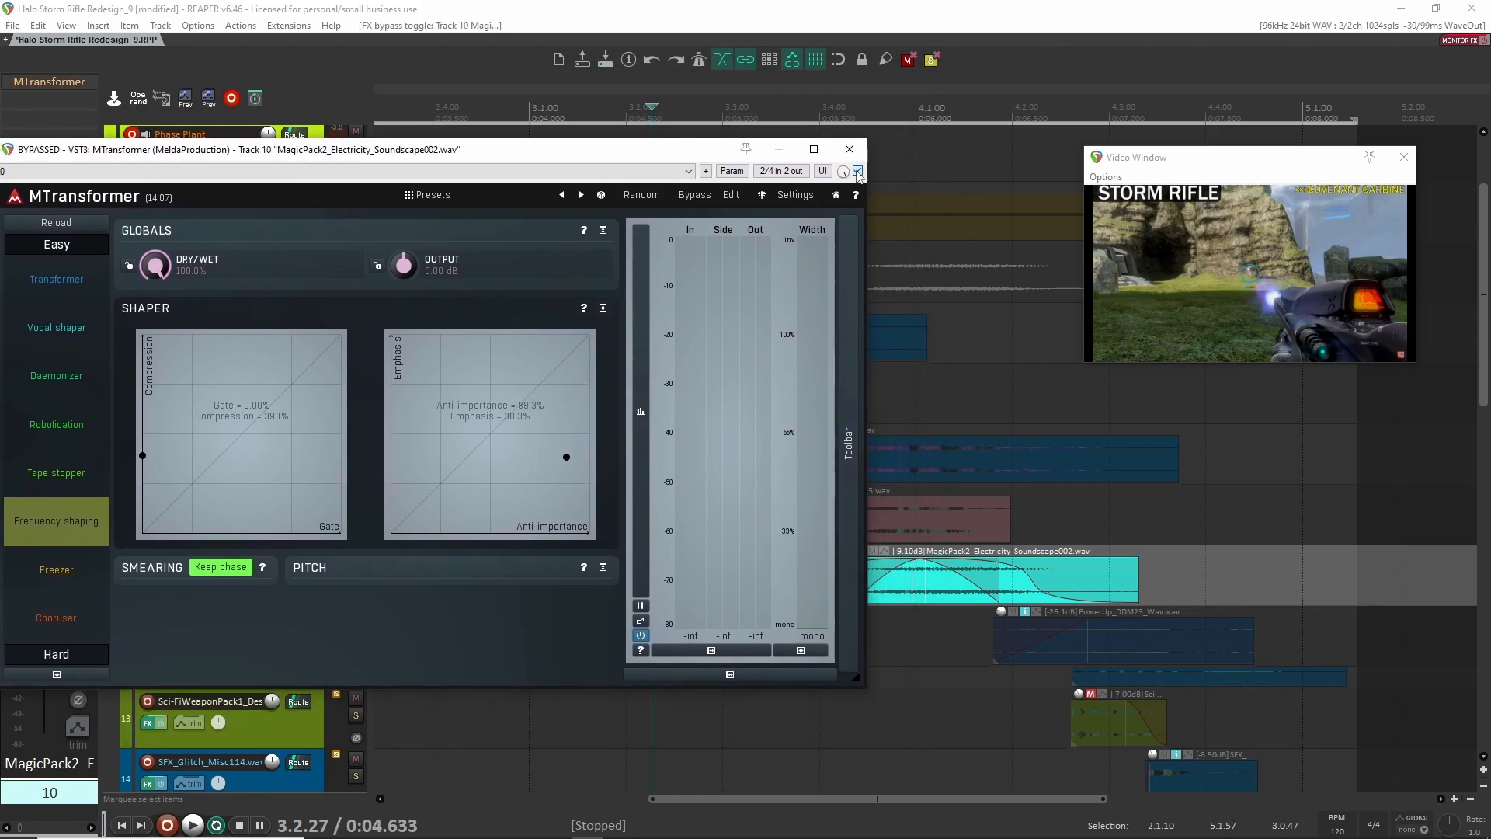
left_click_drag(645, 149, 758, 2)
left_click(1436, 8)
left_click_drag(689, 153, 828, 126)
left_click(996, 144)
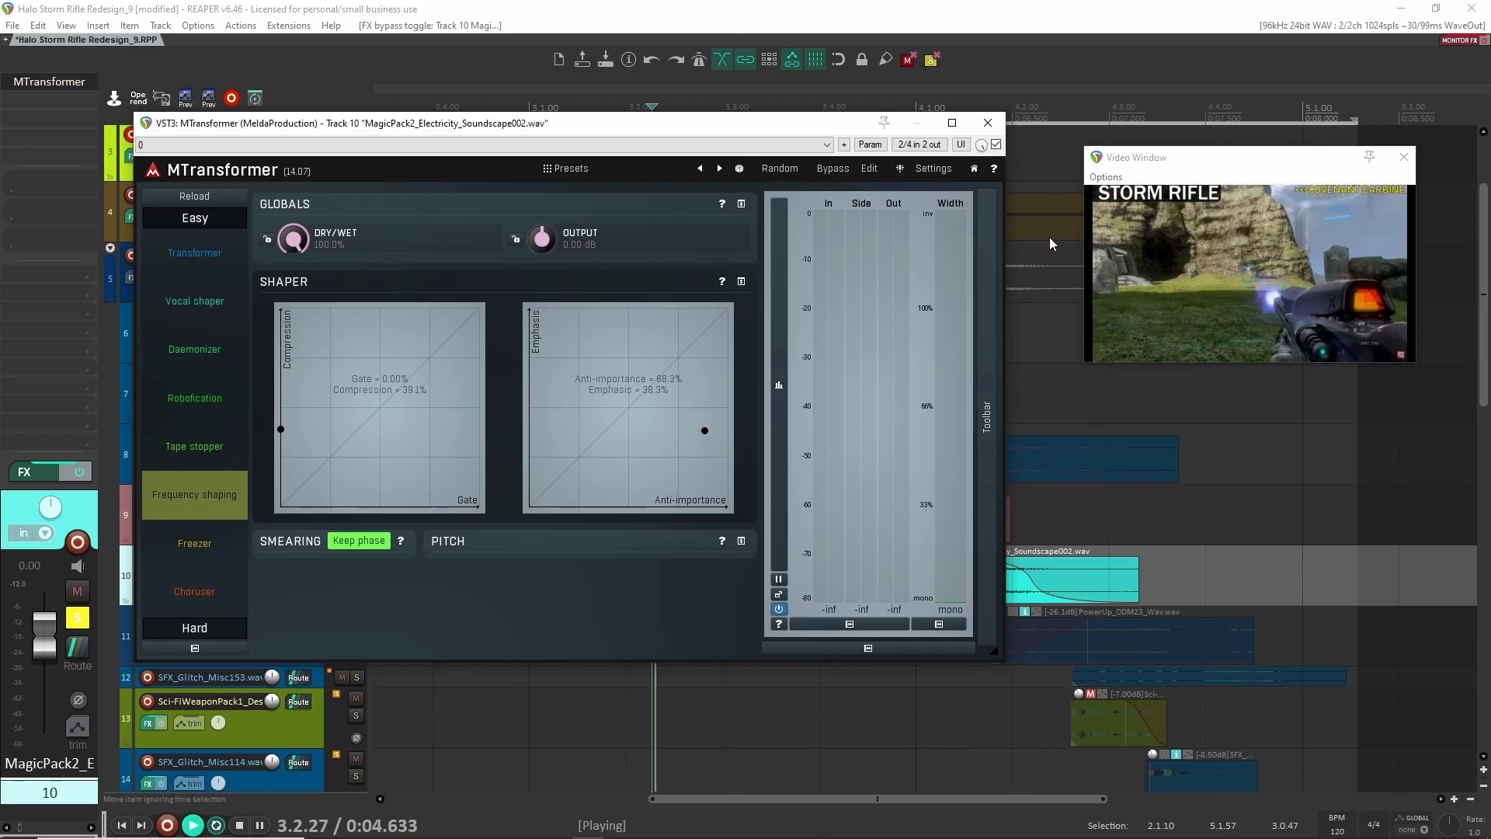
key("space")
left_click(988, 122)
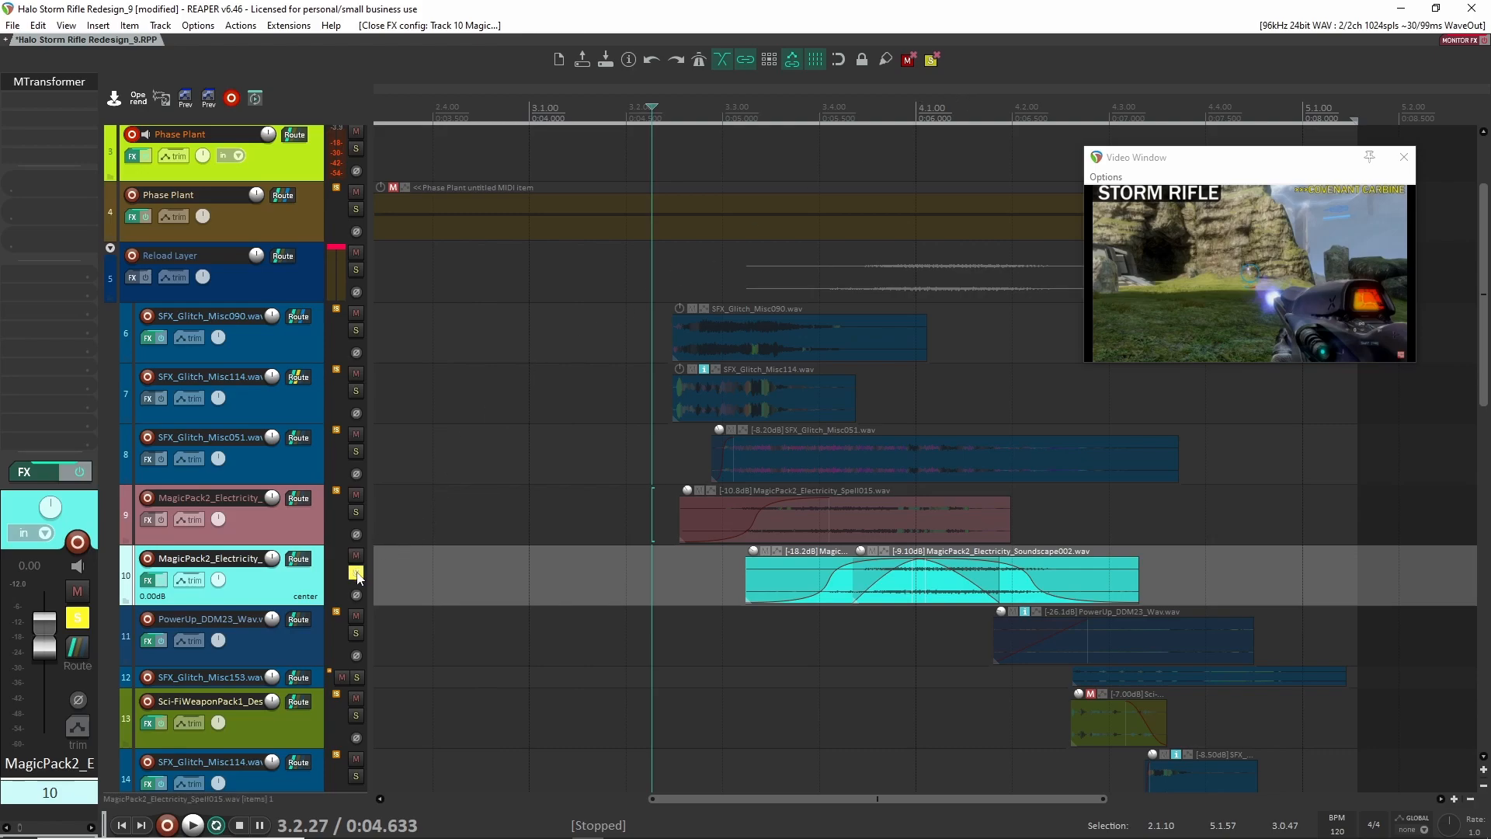
Solo MagicPack2_Electricity_Spell015 alongside Soundscape002 again and replay the two layers
left_click(356, 513)
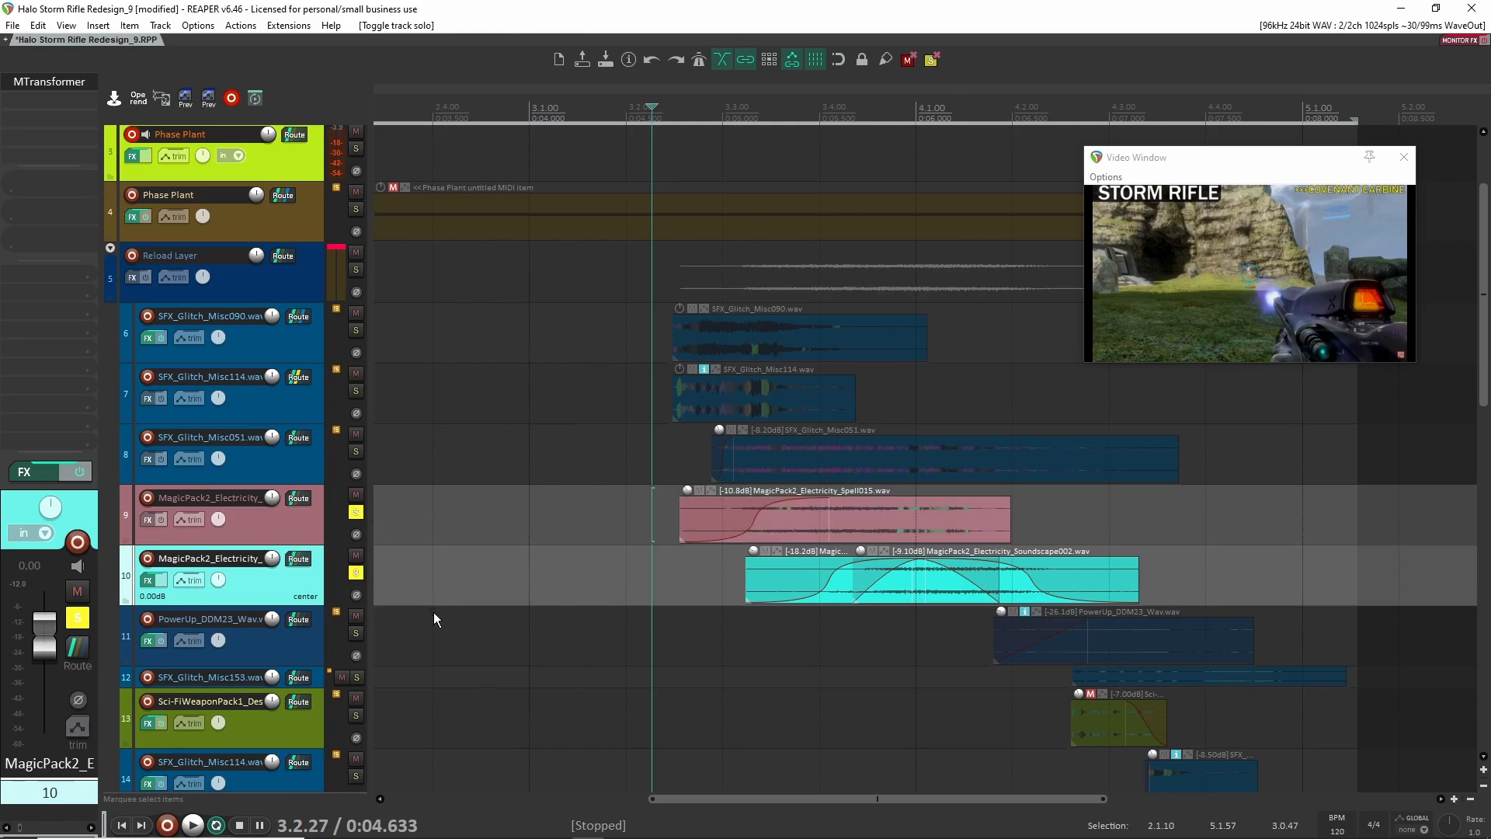
key("space")
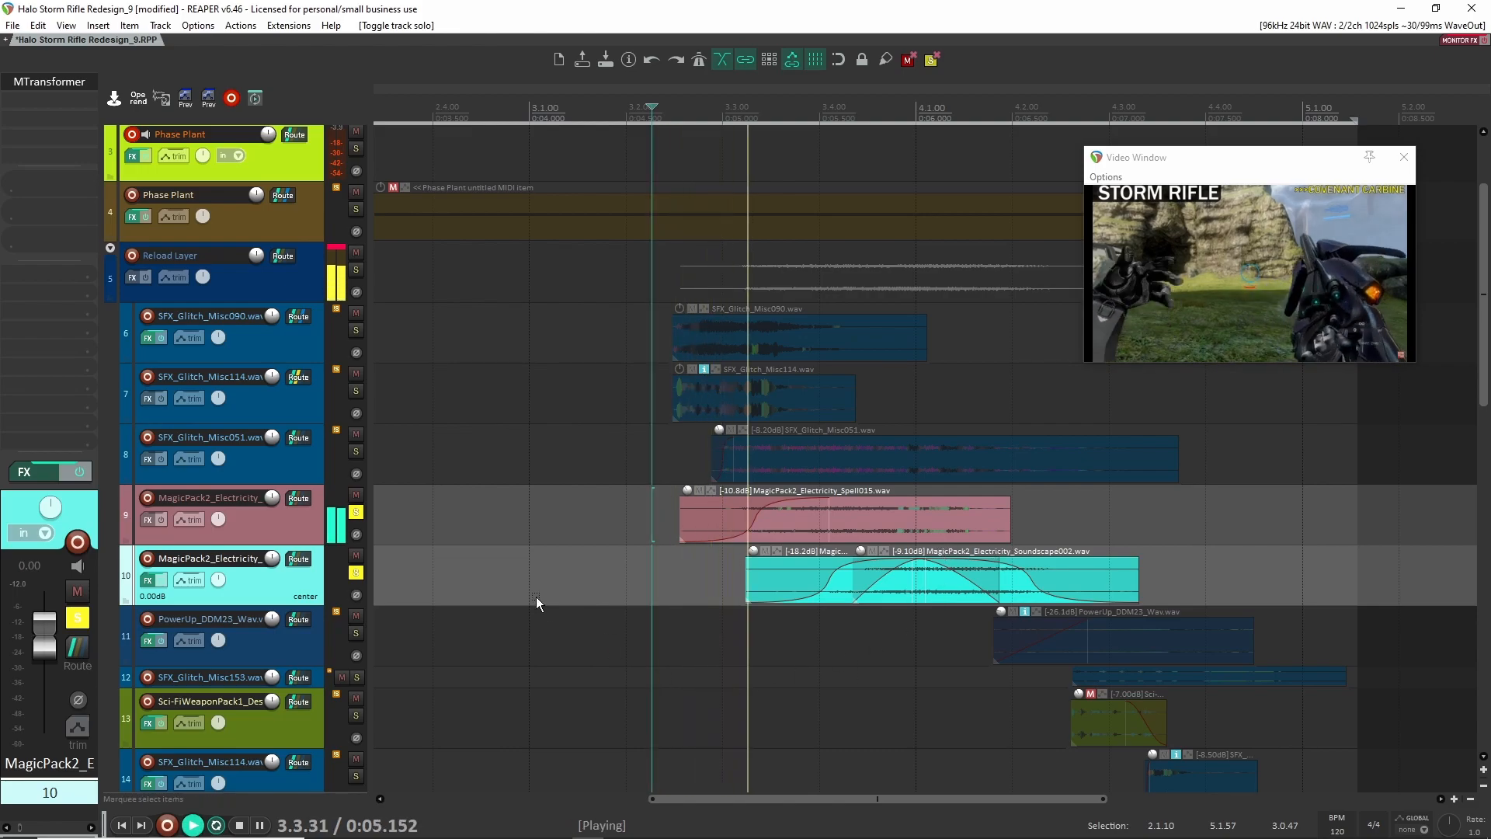
key("space")
Add SFX_Glitch_Misc051, SFX_Glitch_Misc114 and SFX_Glitch_Misc090 to the solo and play all five reload layers together
left_click(356, 452)
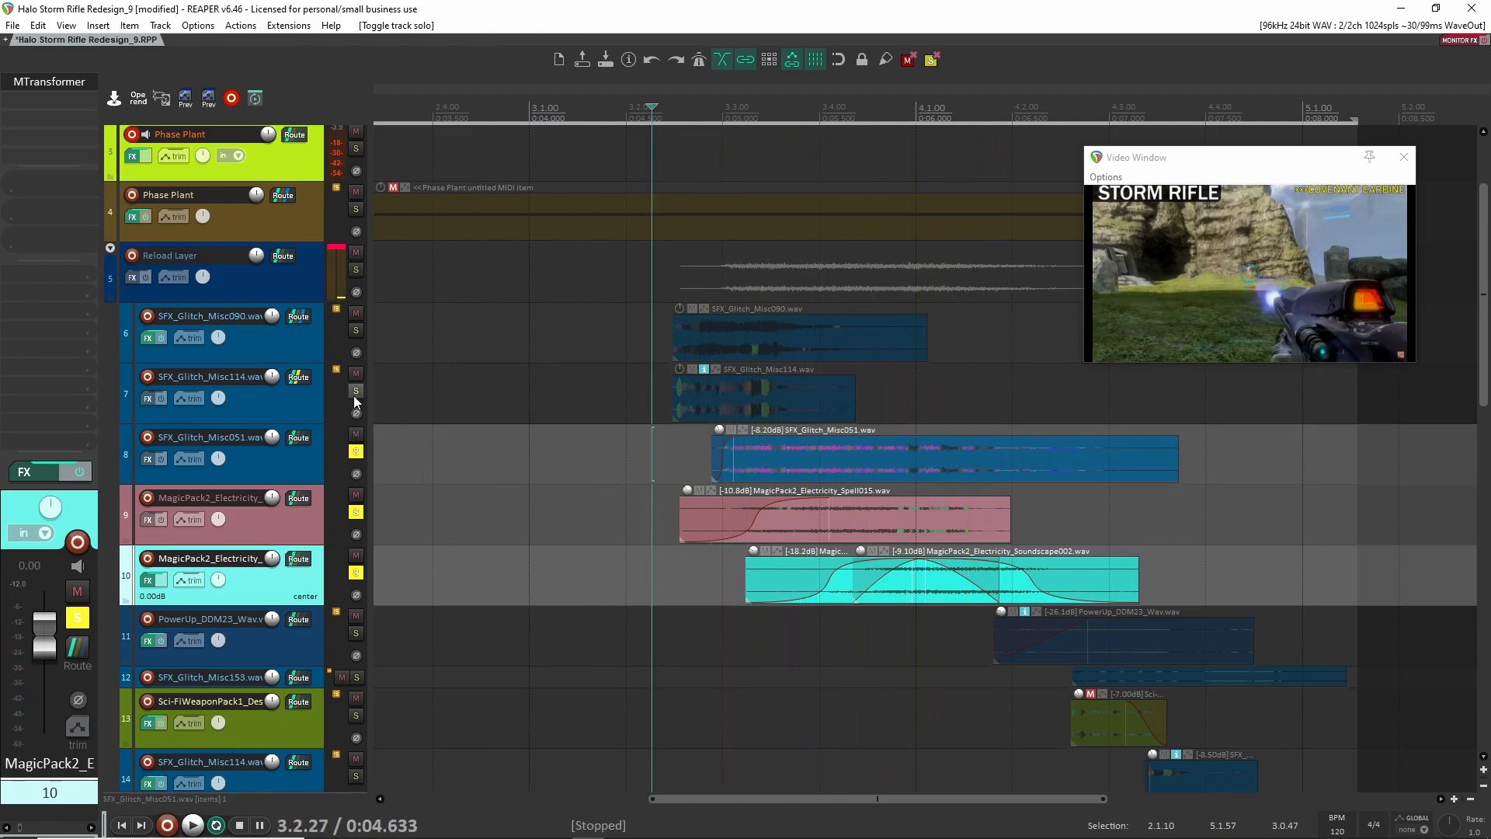
left_click(356, 391)
left_click(355, 330)
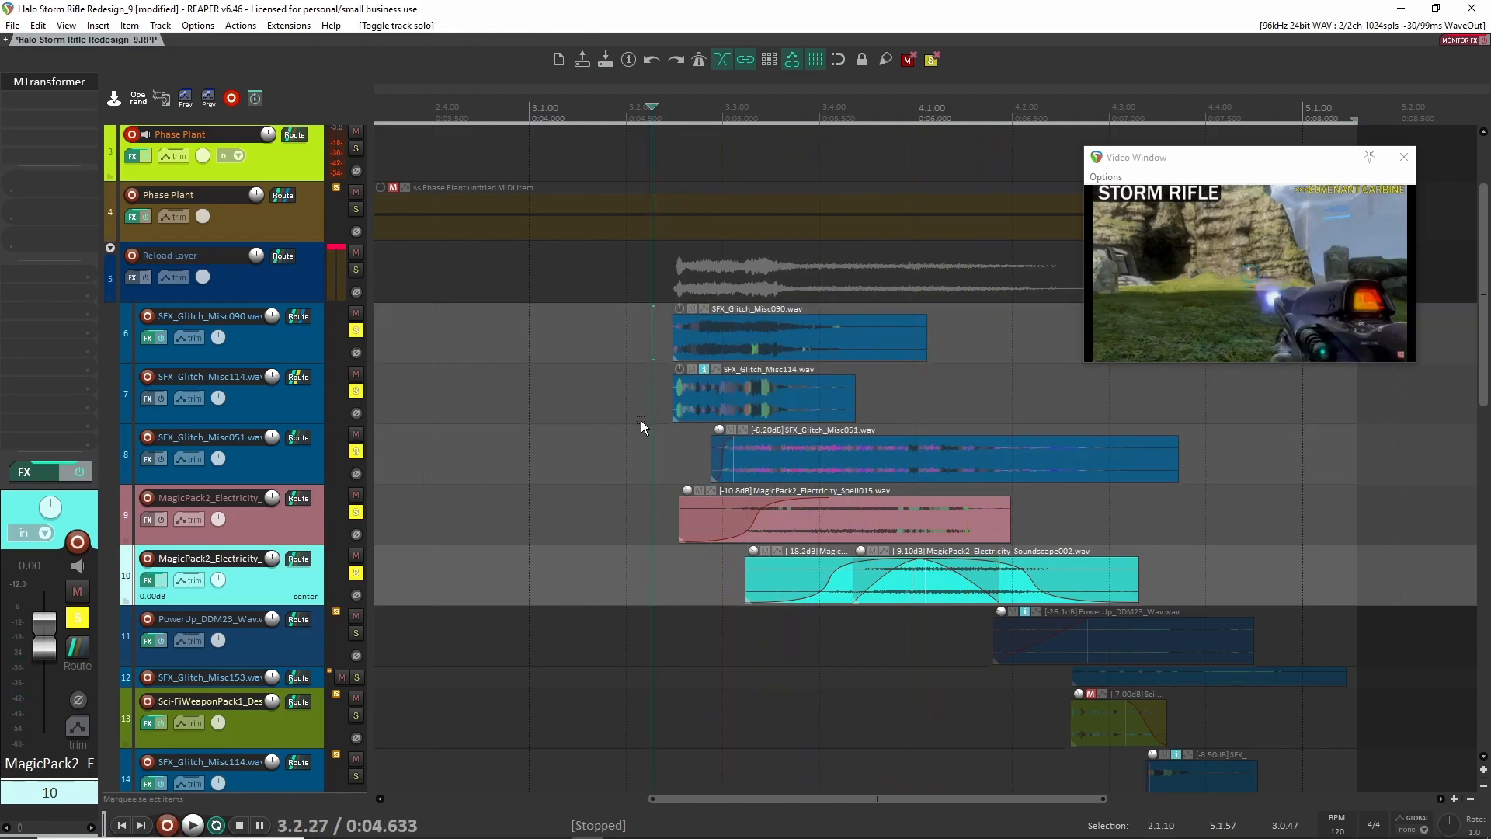
key("space")
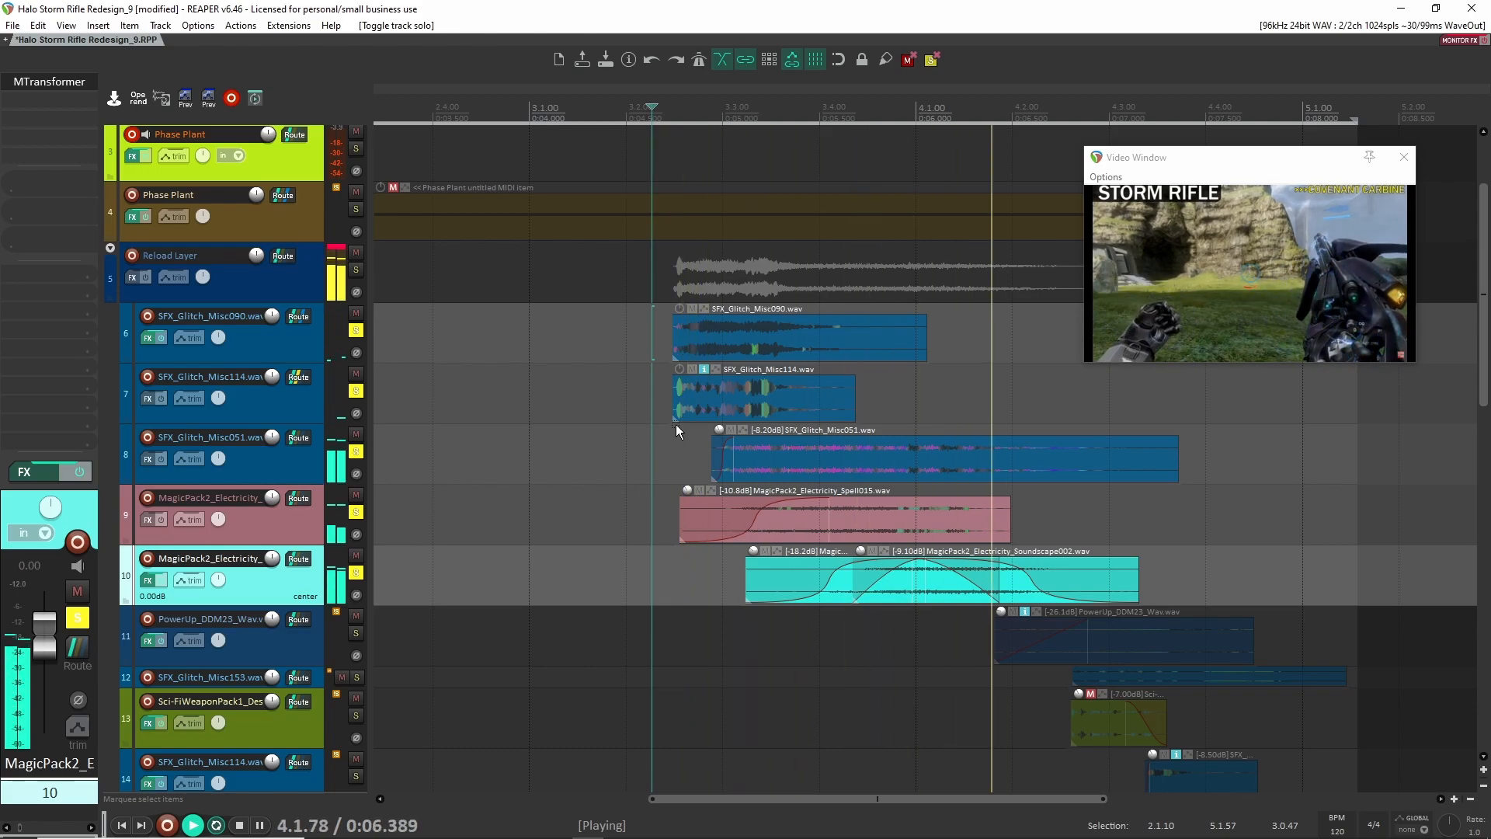
key("space")
Clear the solos on the two electricity tracks and the three SFX_Glitch tracks
left_click(355, 573)
left_click(356, 512)
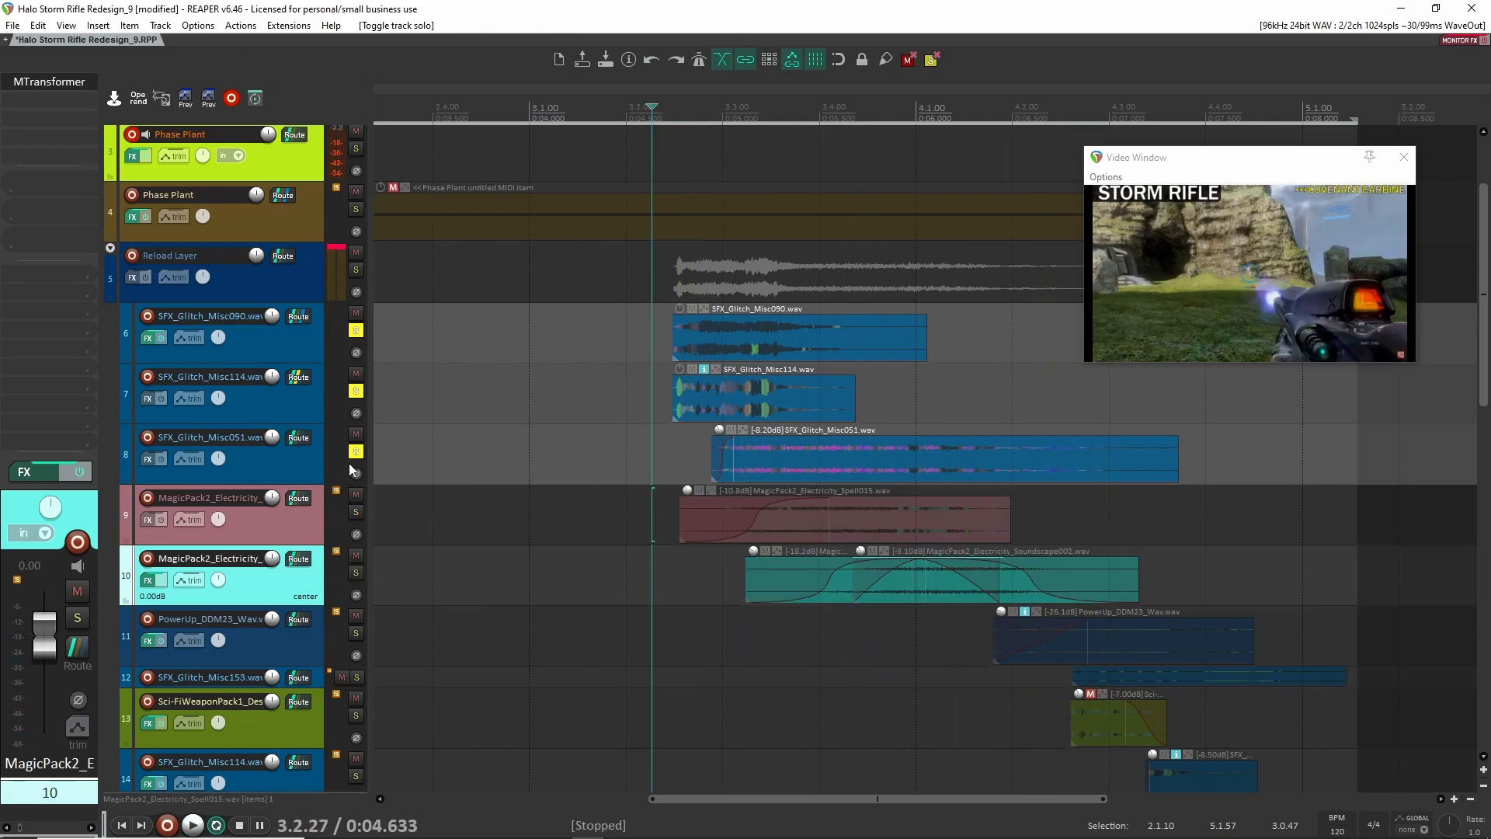
left_click(356, 451)
left_click(356, 330)
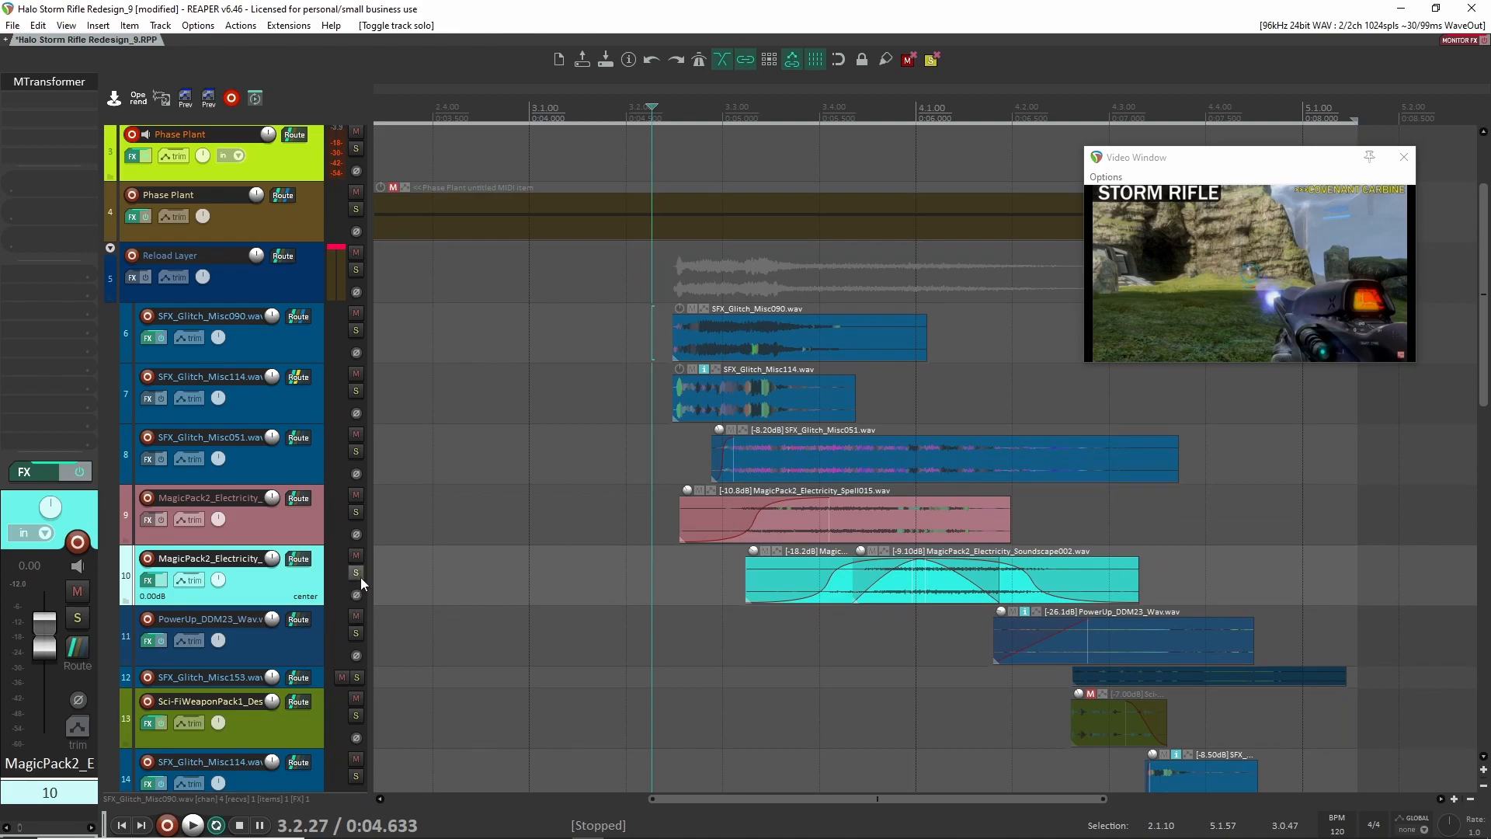
Solo and select the PowerUp_DDM23_Wav track and play it from just before its clip
left_click(356, 634)
left_click(296, 643)
key("space")
key("space")
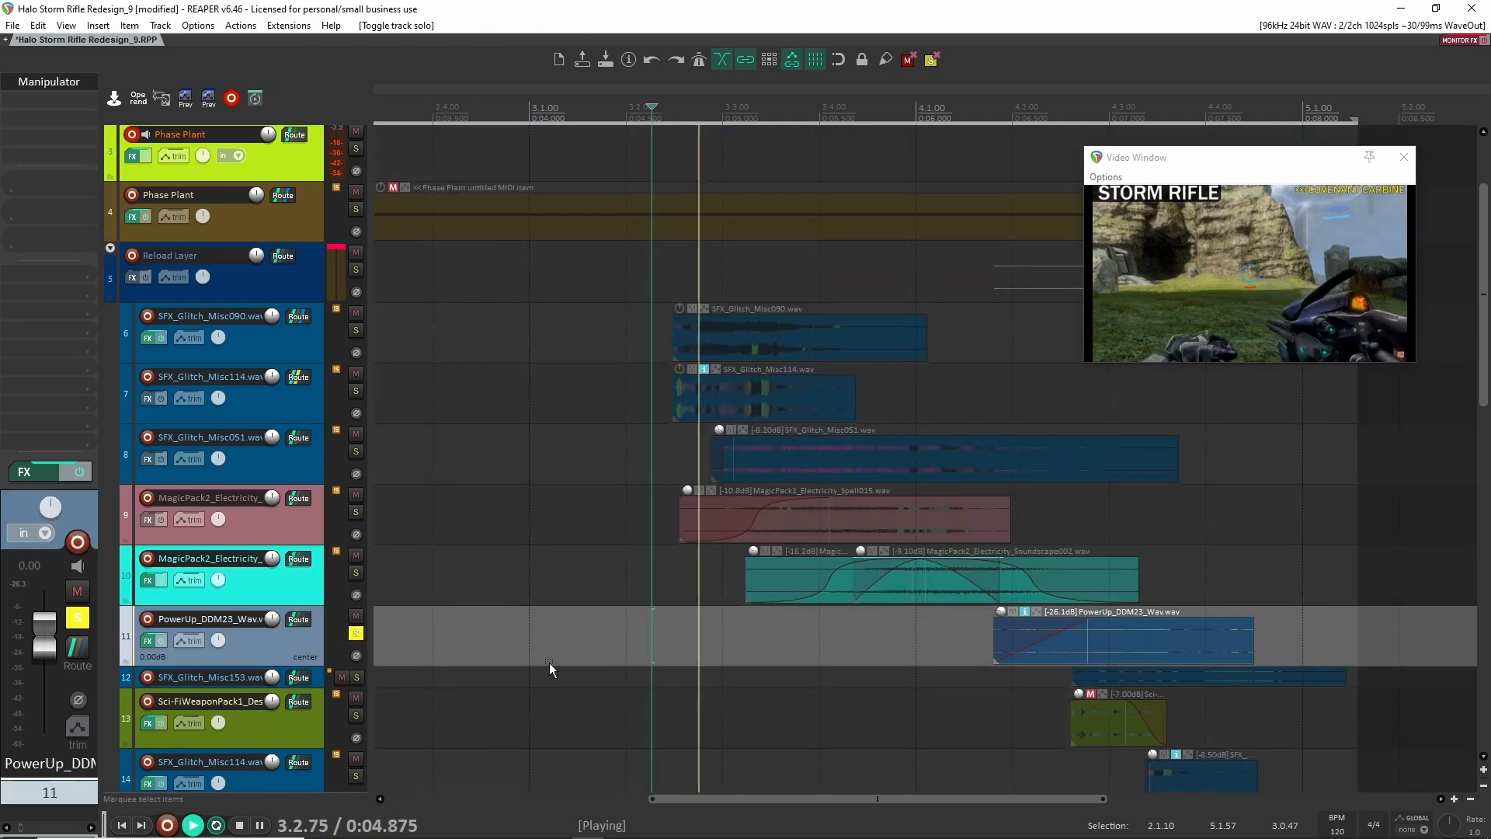
left_click(988, 639)
key("space")
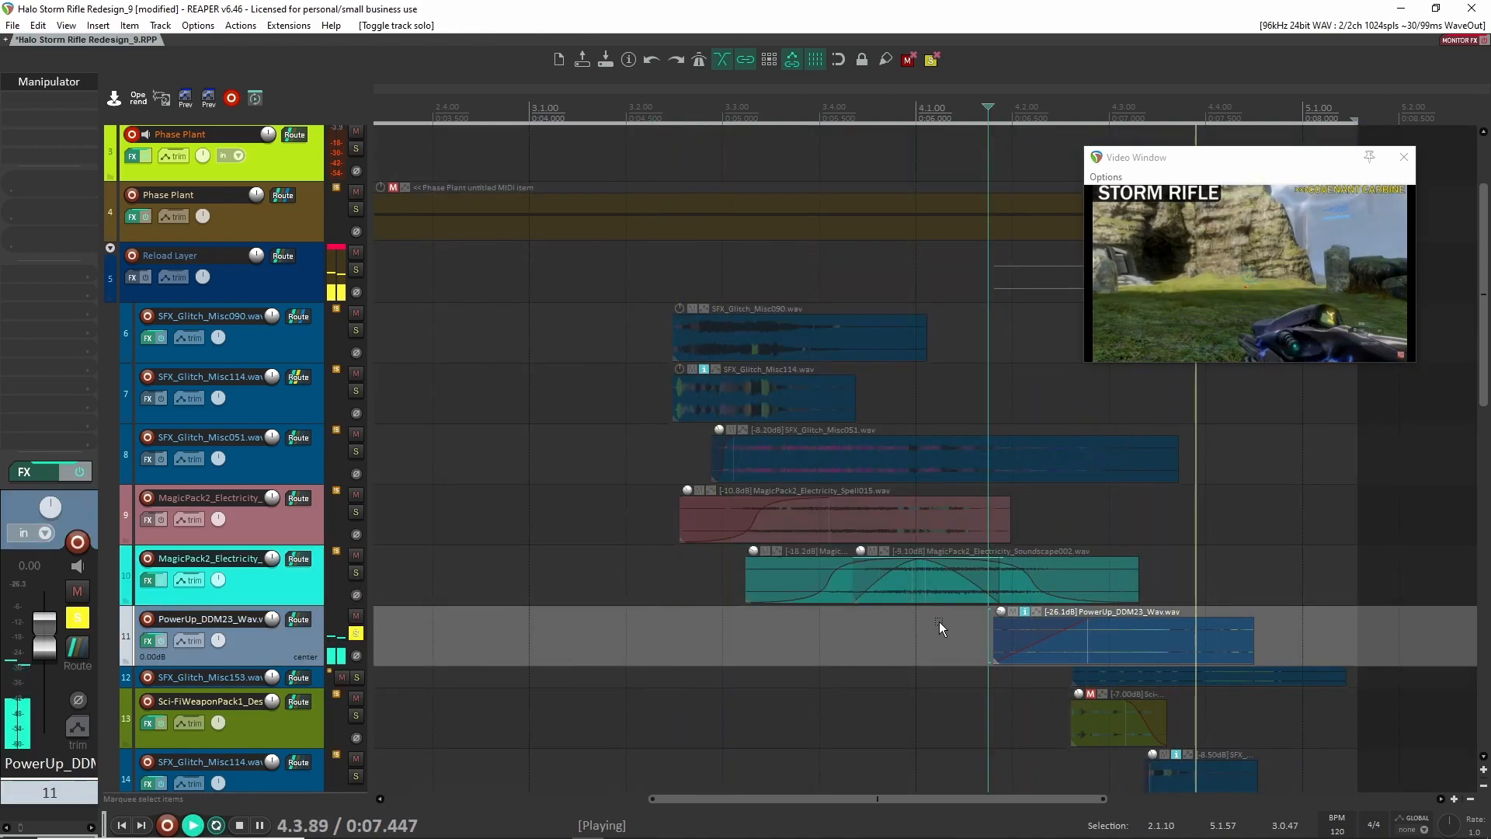
key("space")
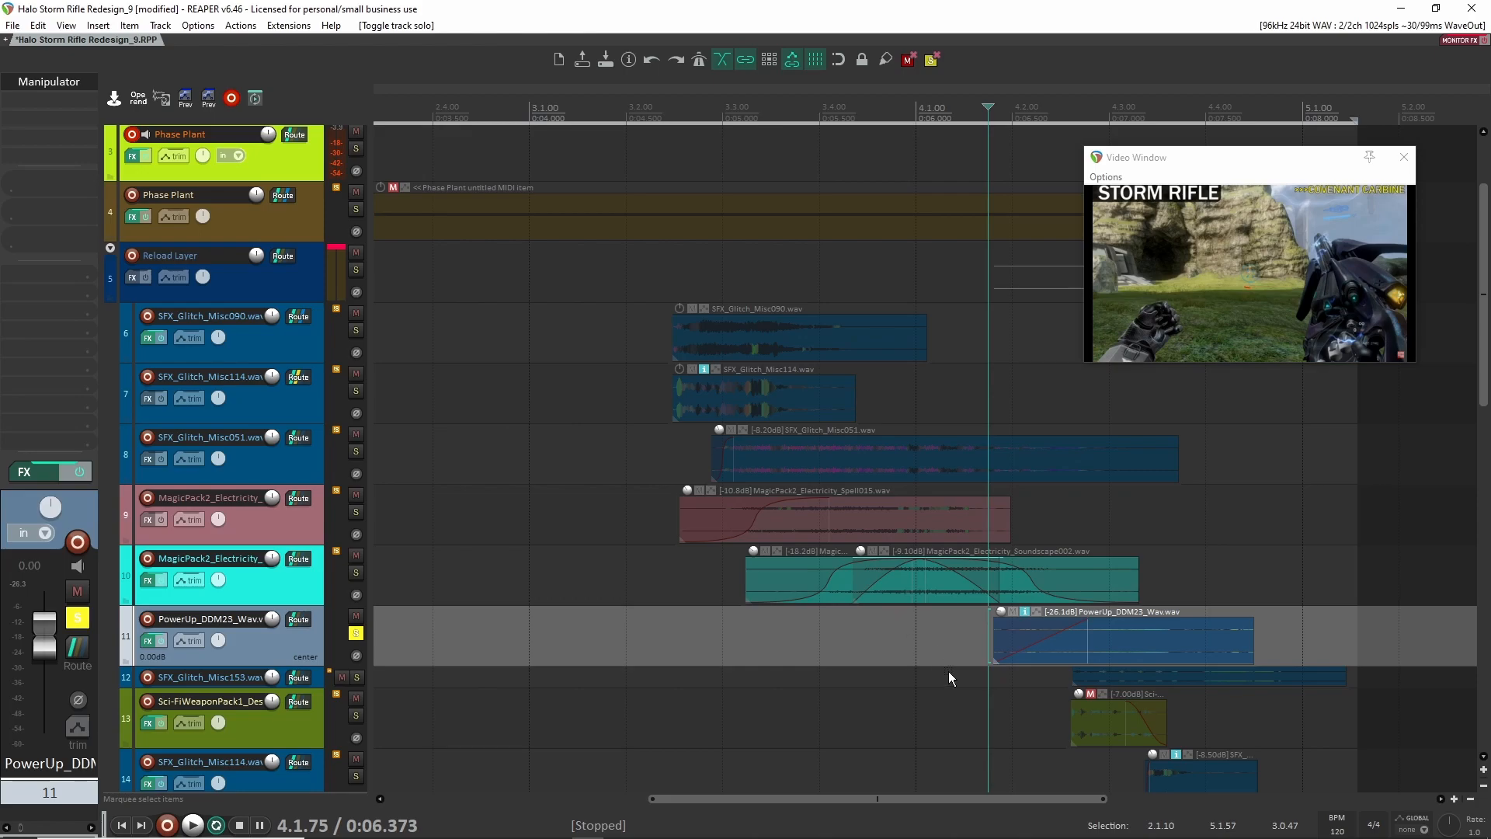
Open the Manipulator effect on the PowerUp_DDM23_Wav track and play the clip with it active
left_click(61, 82)
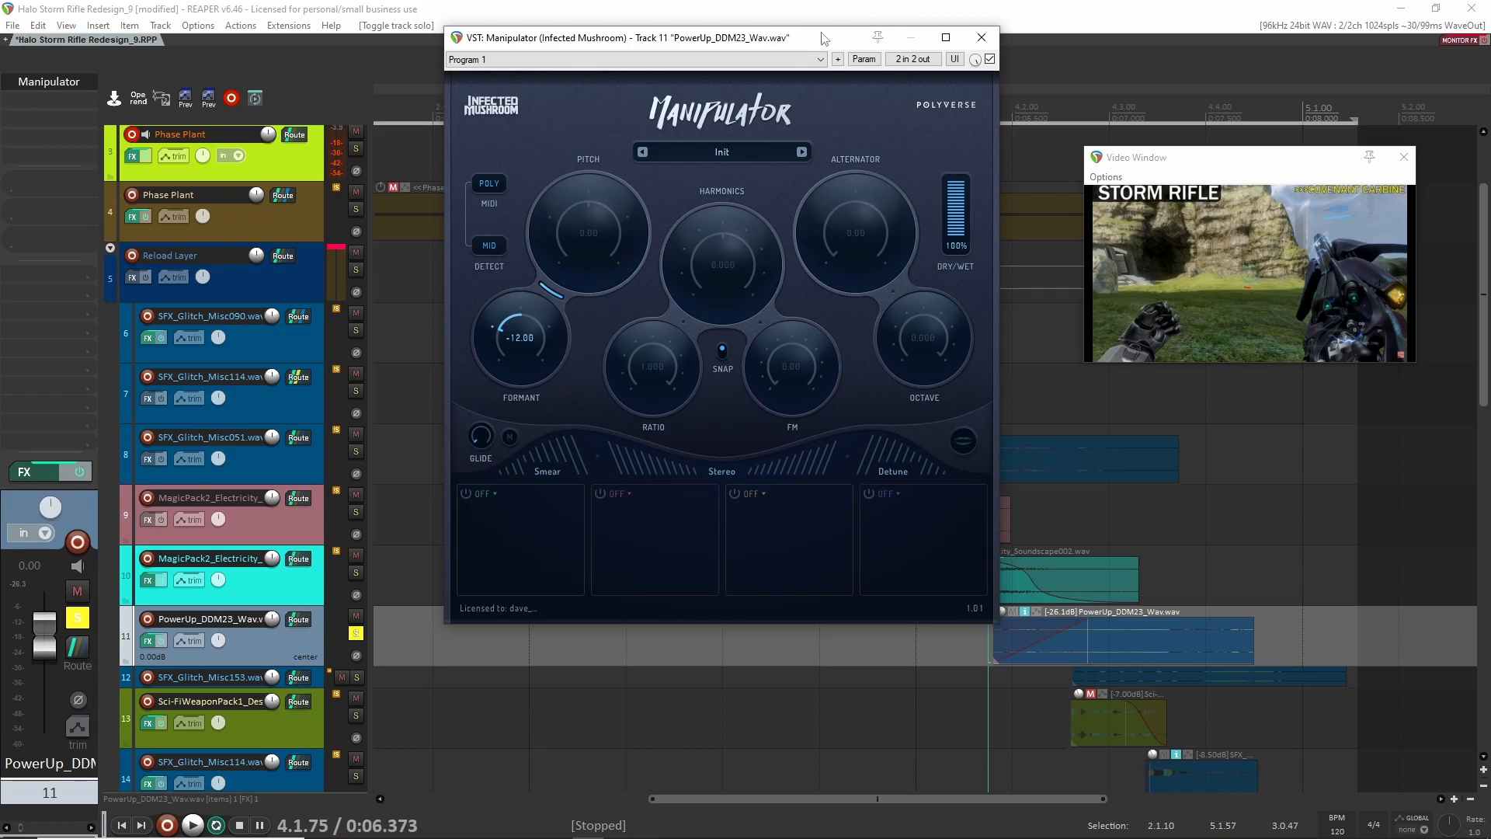
left_click_drag(825, 39, 800, 36)
key("space")
key("space")
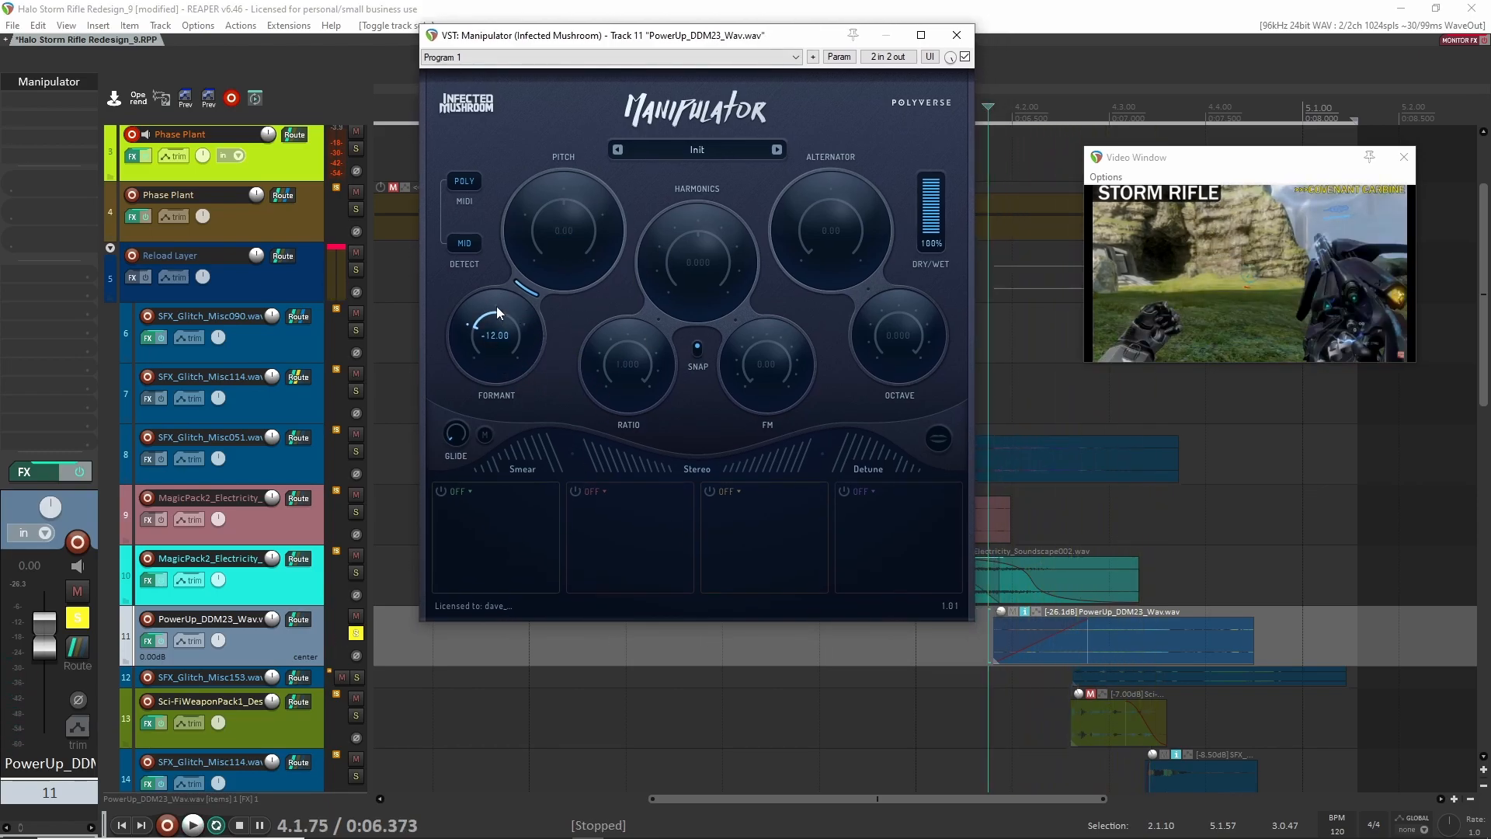
Play the PowerUp_DDM23_Wav clip with Manipulator bypassed, re-enable the effect during playback, and close its window
left_click(965, 56)
key("space")
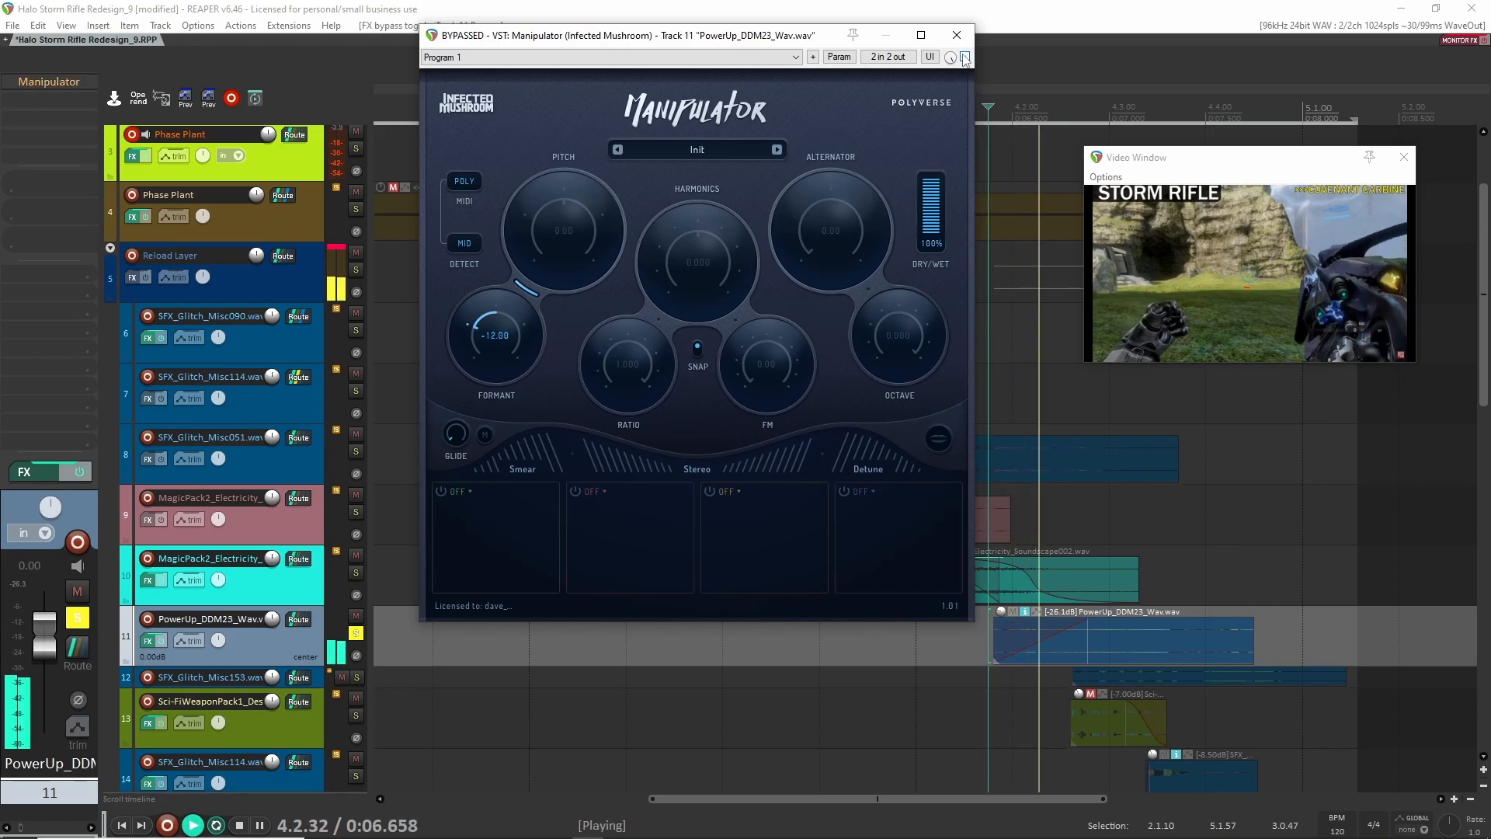
left_click(965, 57)
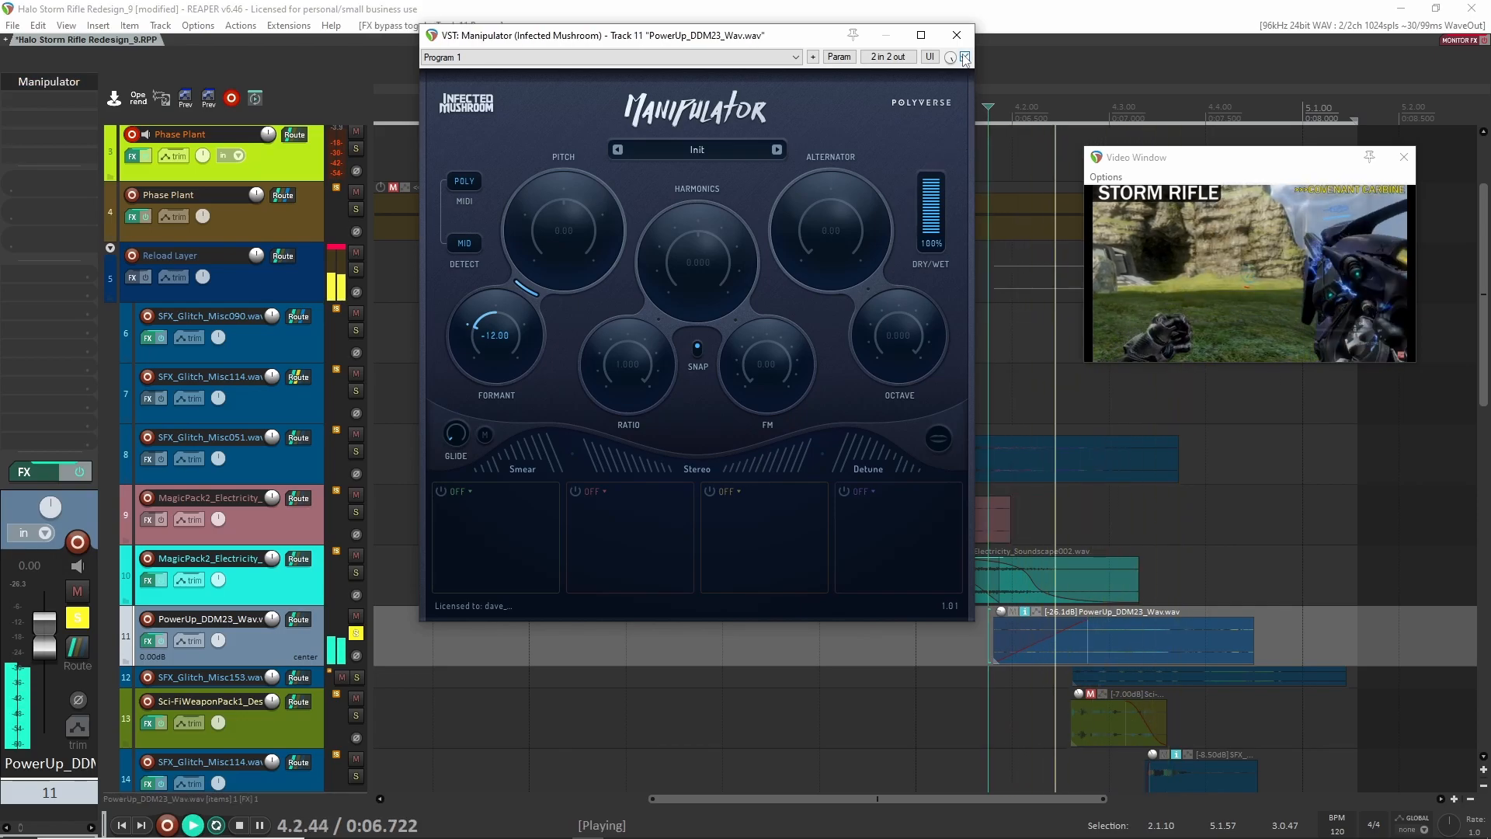
key("space")
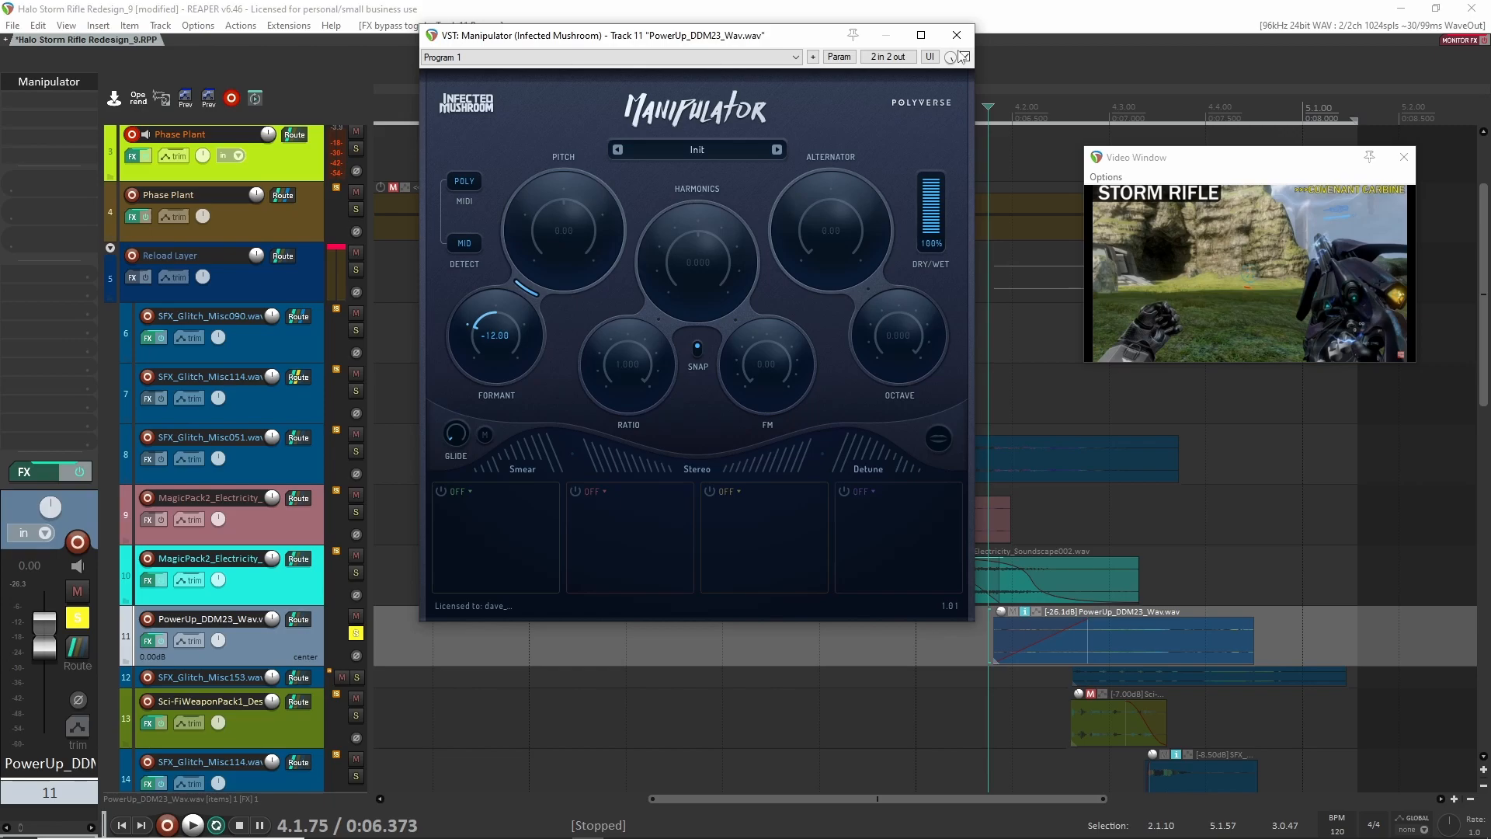
left_click(957, 35)
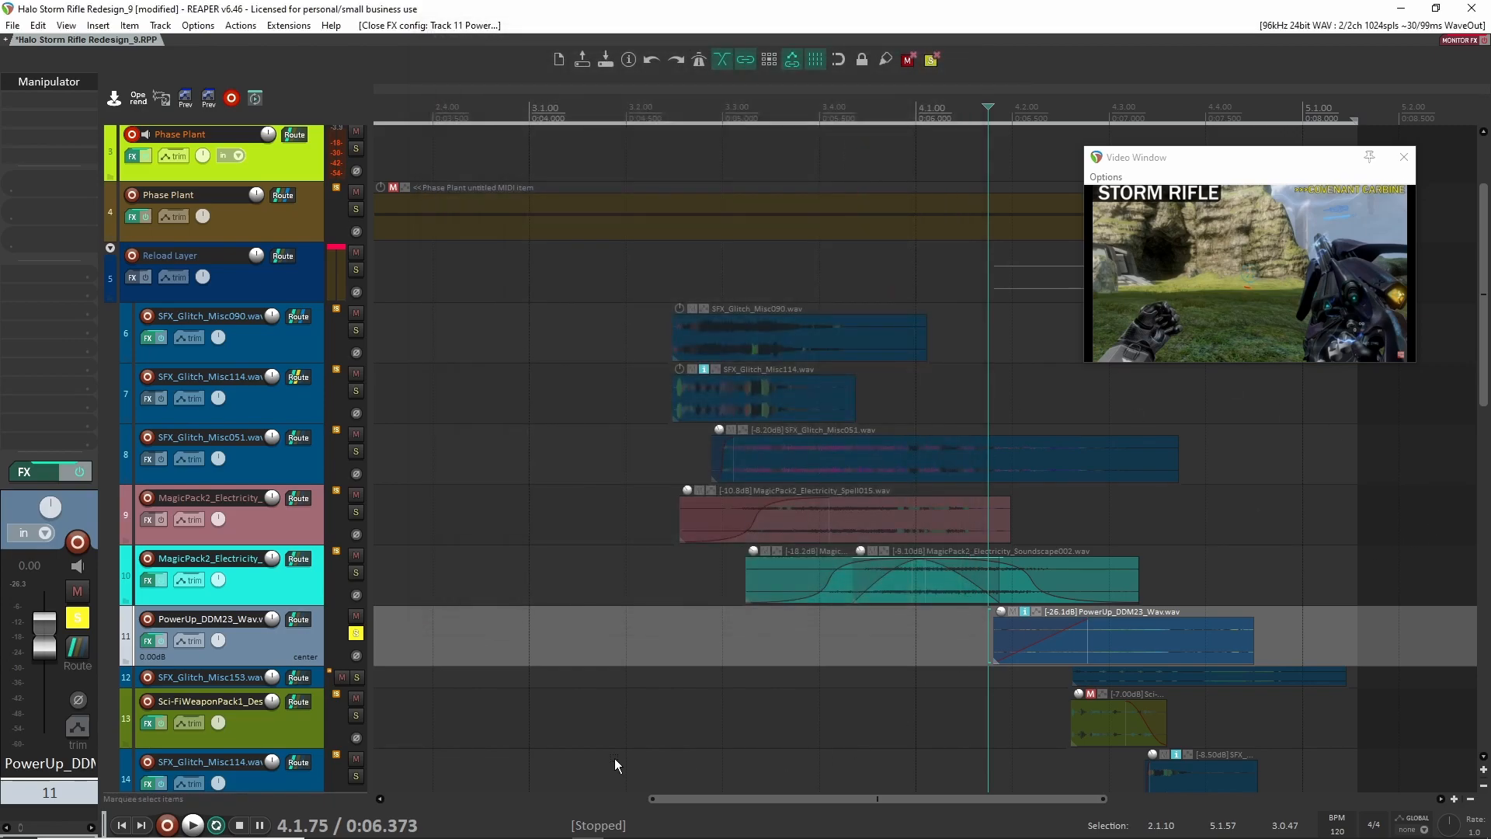
Clear the solo on PowerUp_DDM23_Wav, solo SFX_Glitch_Misc153 instead and increase that track's height
left_click(356, 634)
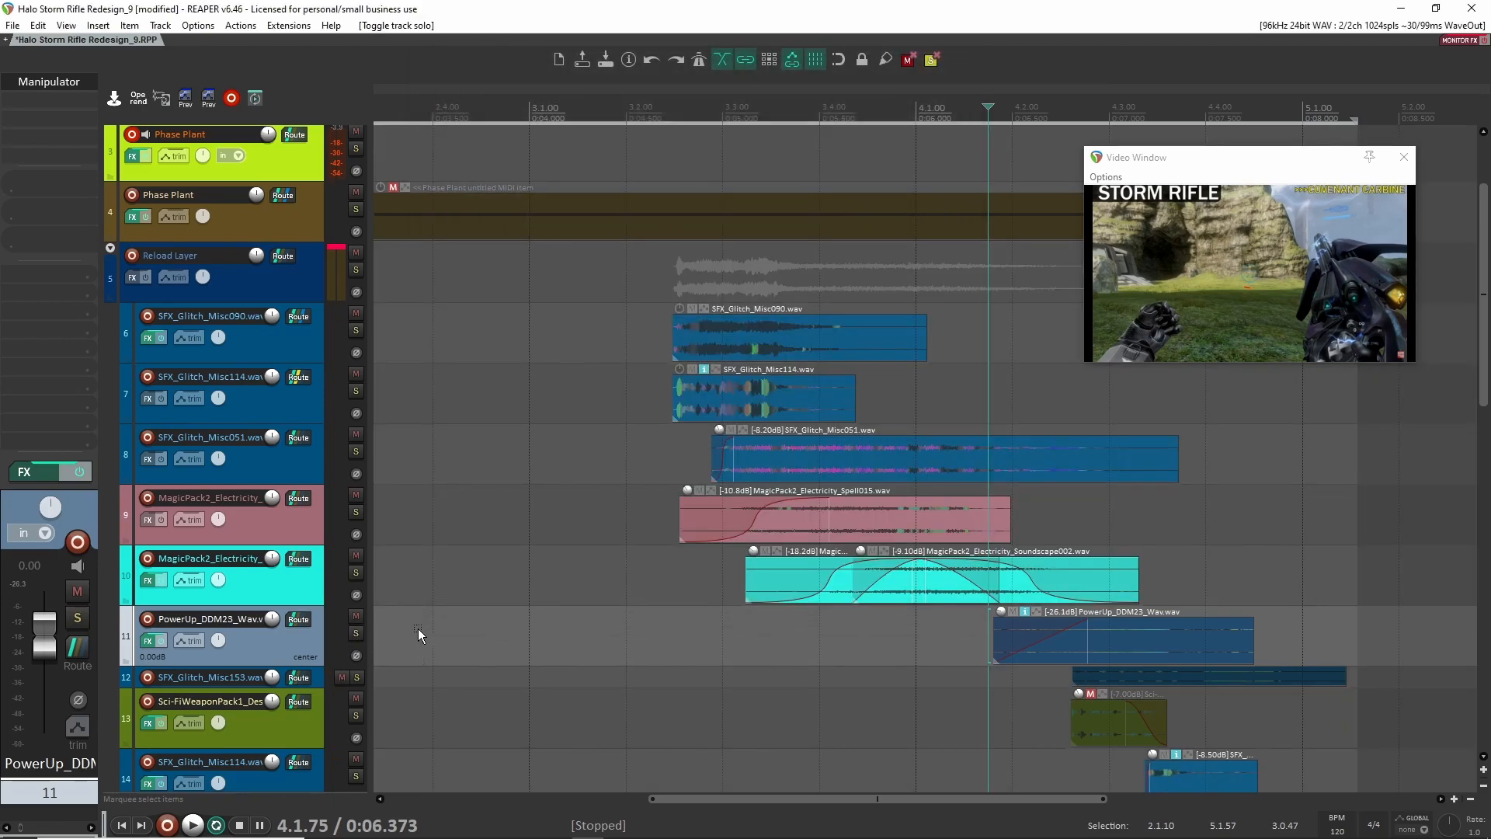
left_click(357, 678)
mouse_move(310, 687)
left_mouse_down()
mouse_move(310, 729)
mouse_move(310, 711)
left_mouse_up()
scroll(1100, 424, "down", 4)
scroll(1107, 469, "up", 4)
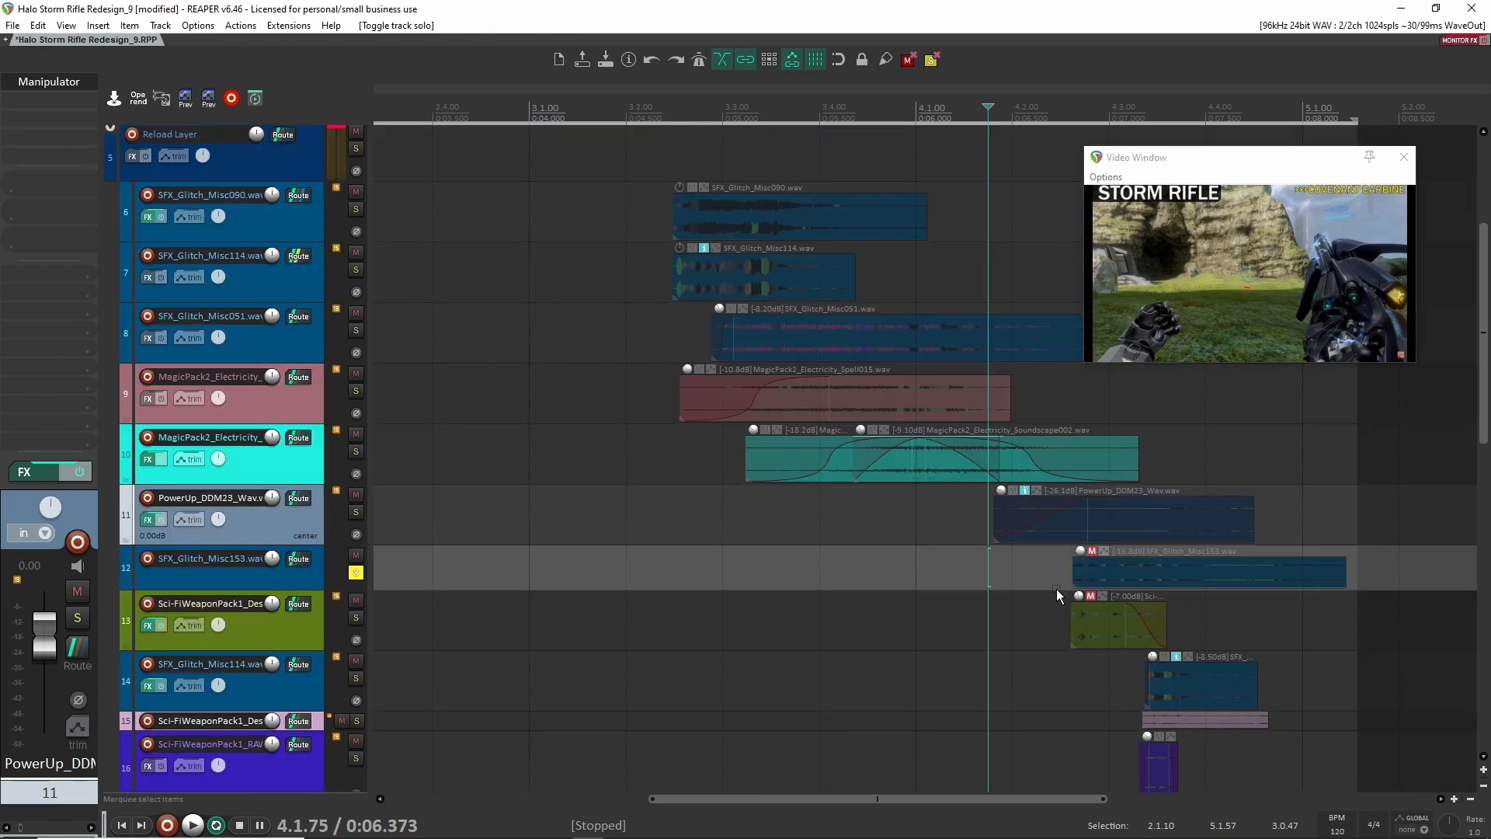
scroll(990, 431, "down", 2)
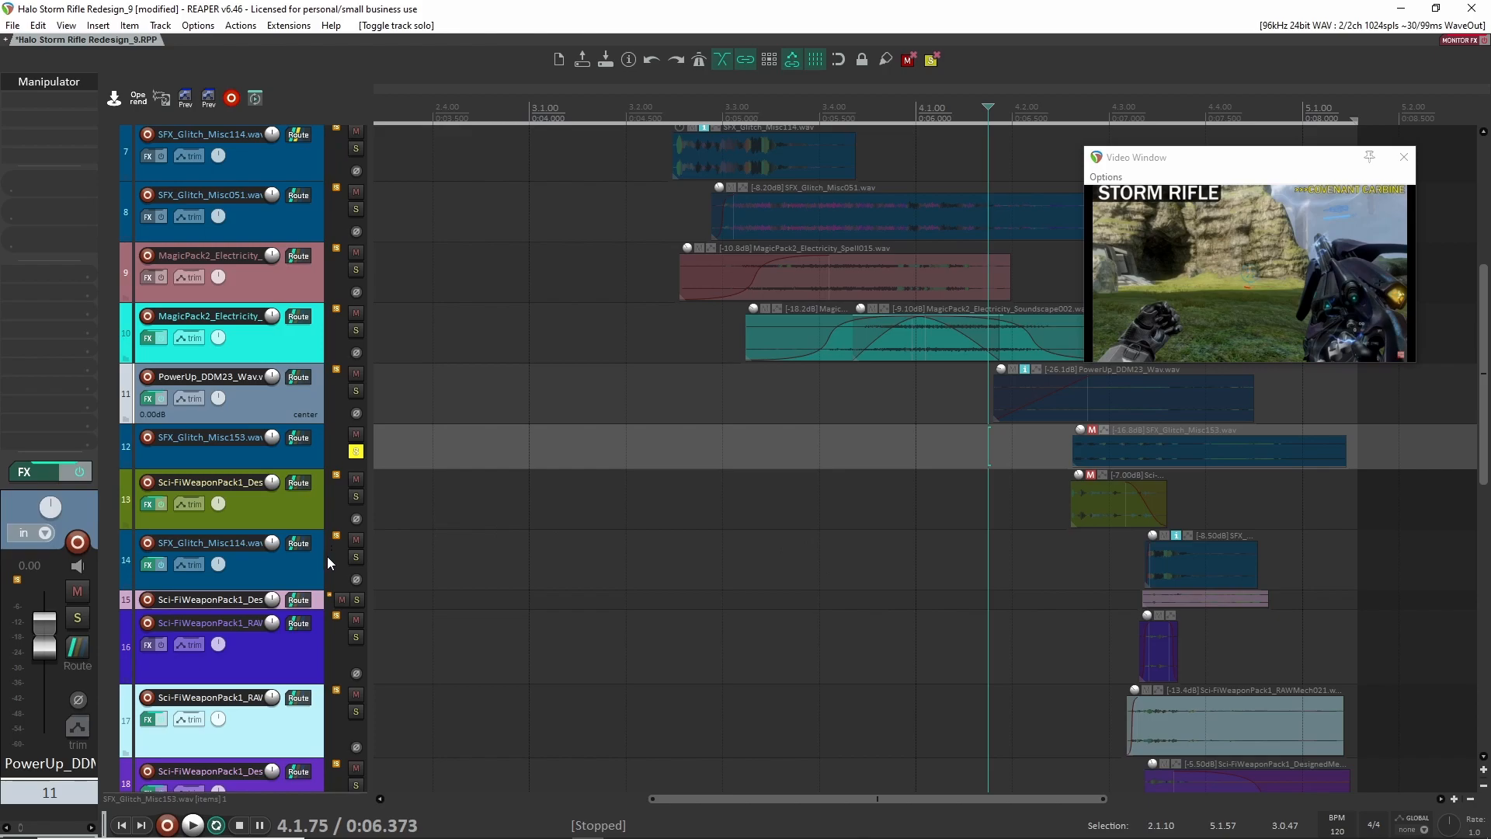
Switch the solo to the SFX_Glitch_Misc114 track 14 and play from just before its clip
left_click(442, 573)
left_click(1128, 555)
key("space")
key("space")
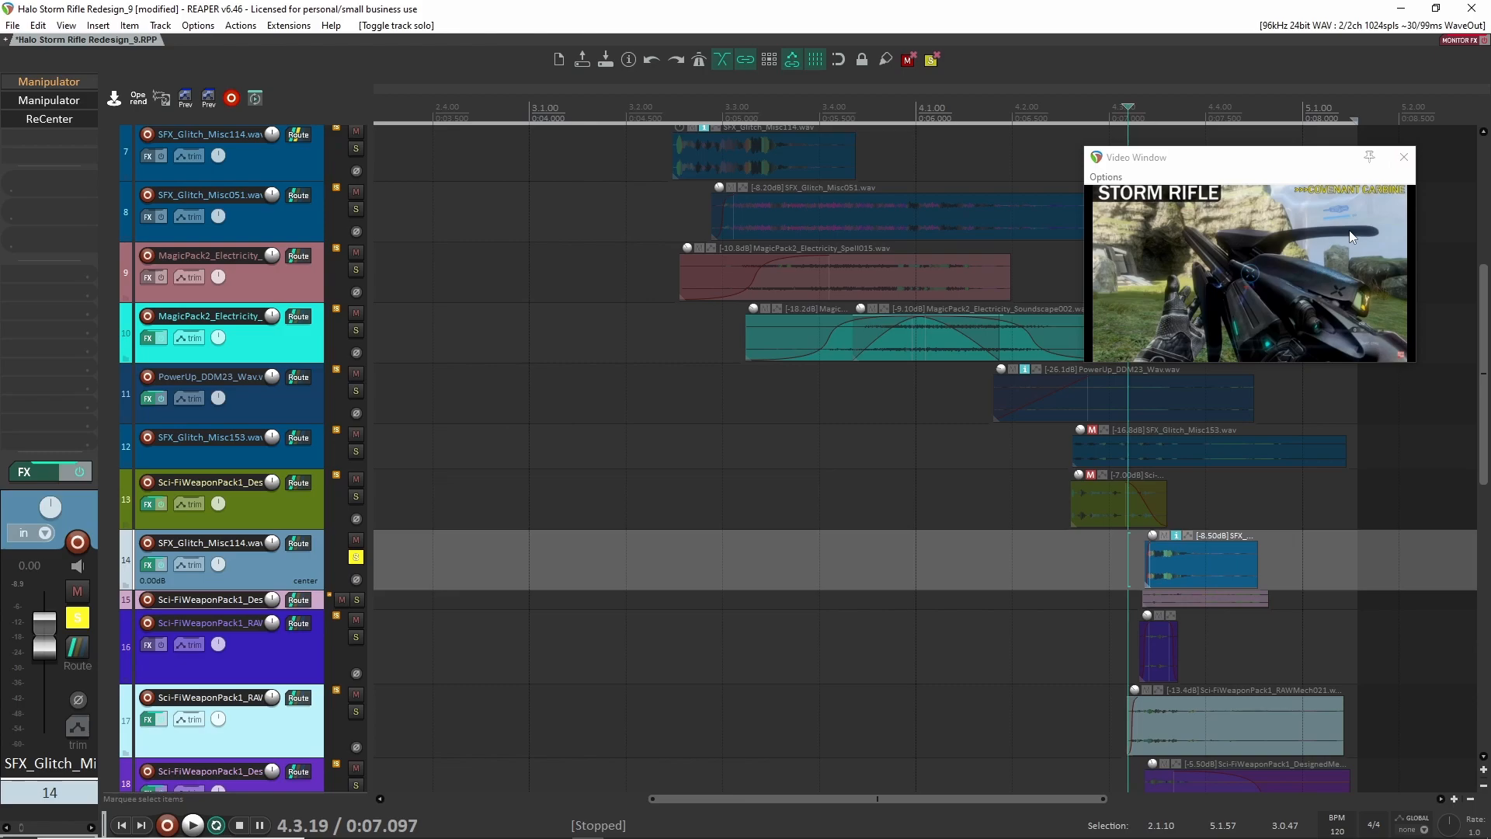
Solo the earlier SFX_Glitch_Misc114 on track 7 as well and play it from just before its clip
scroll(1317, 660, "up", 2)
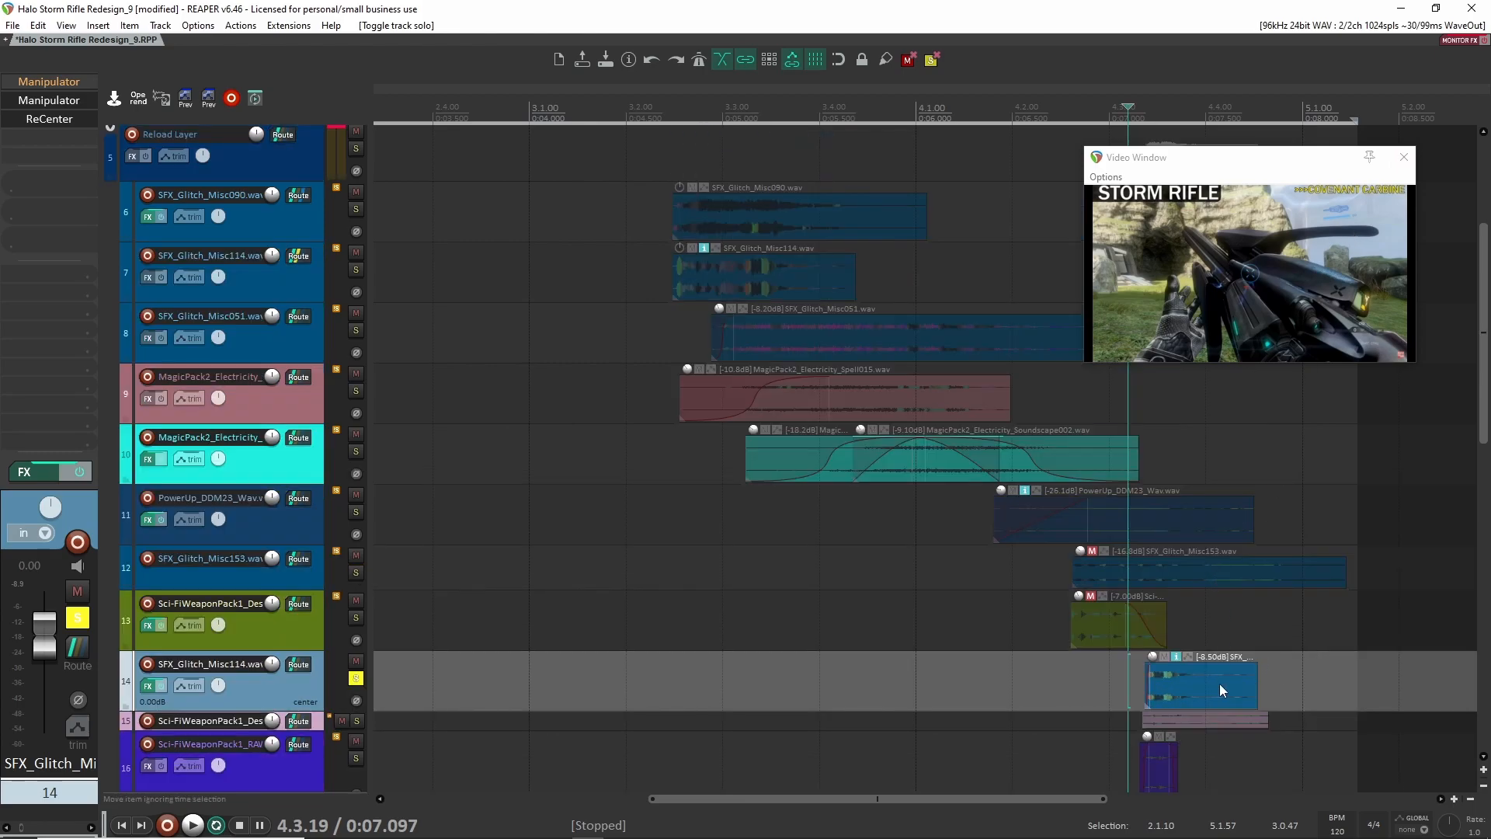
left_click(715, 272)
left_click(664, 272)
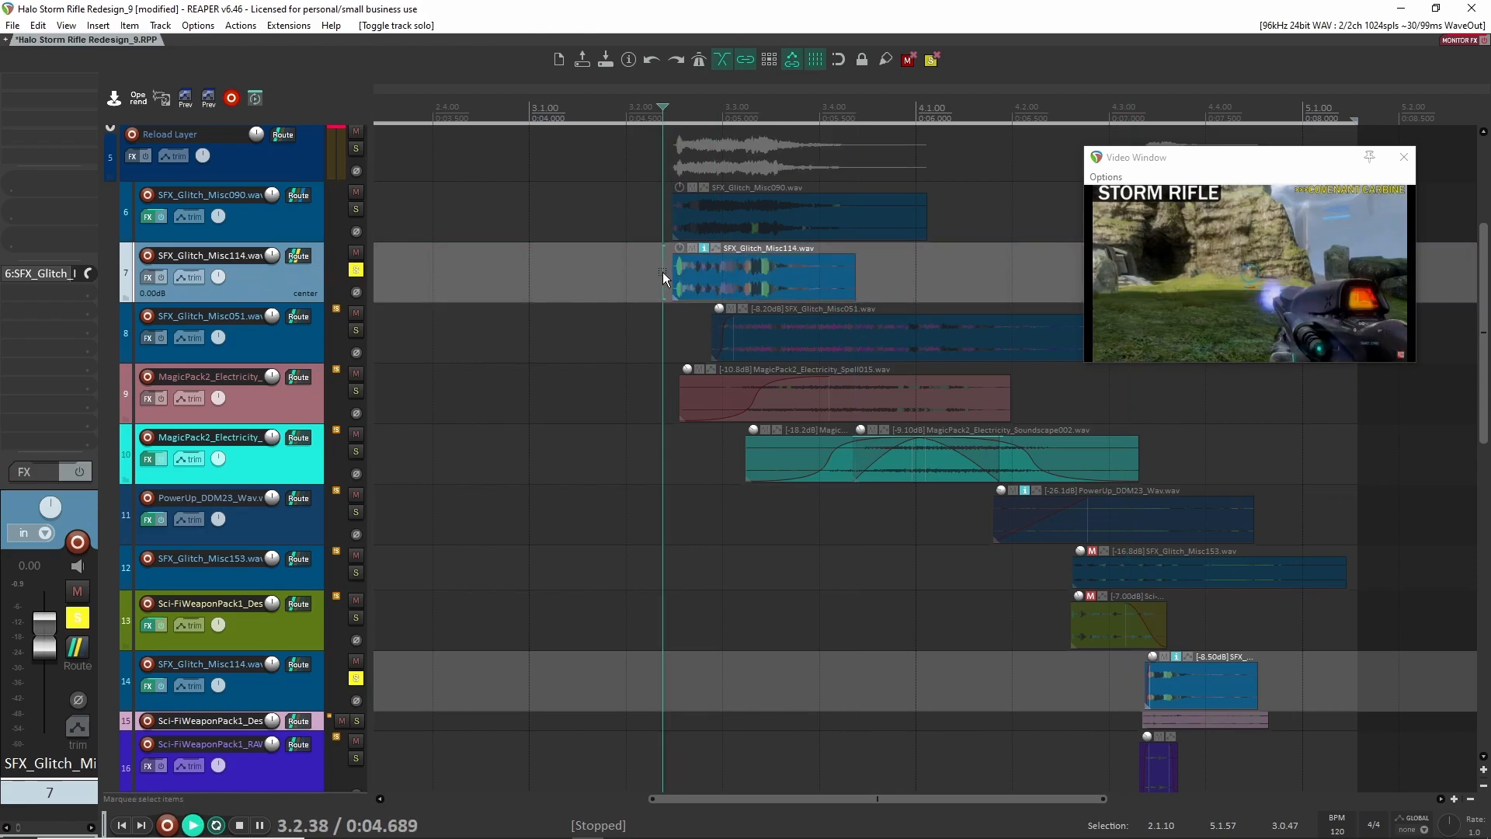
key("space")
key("space")
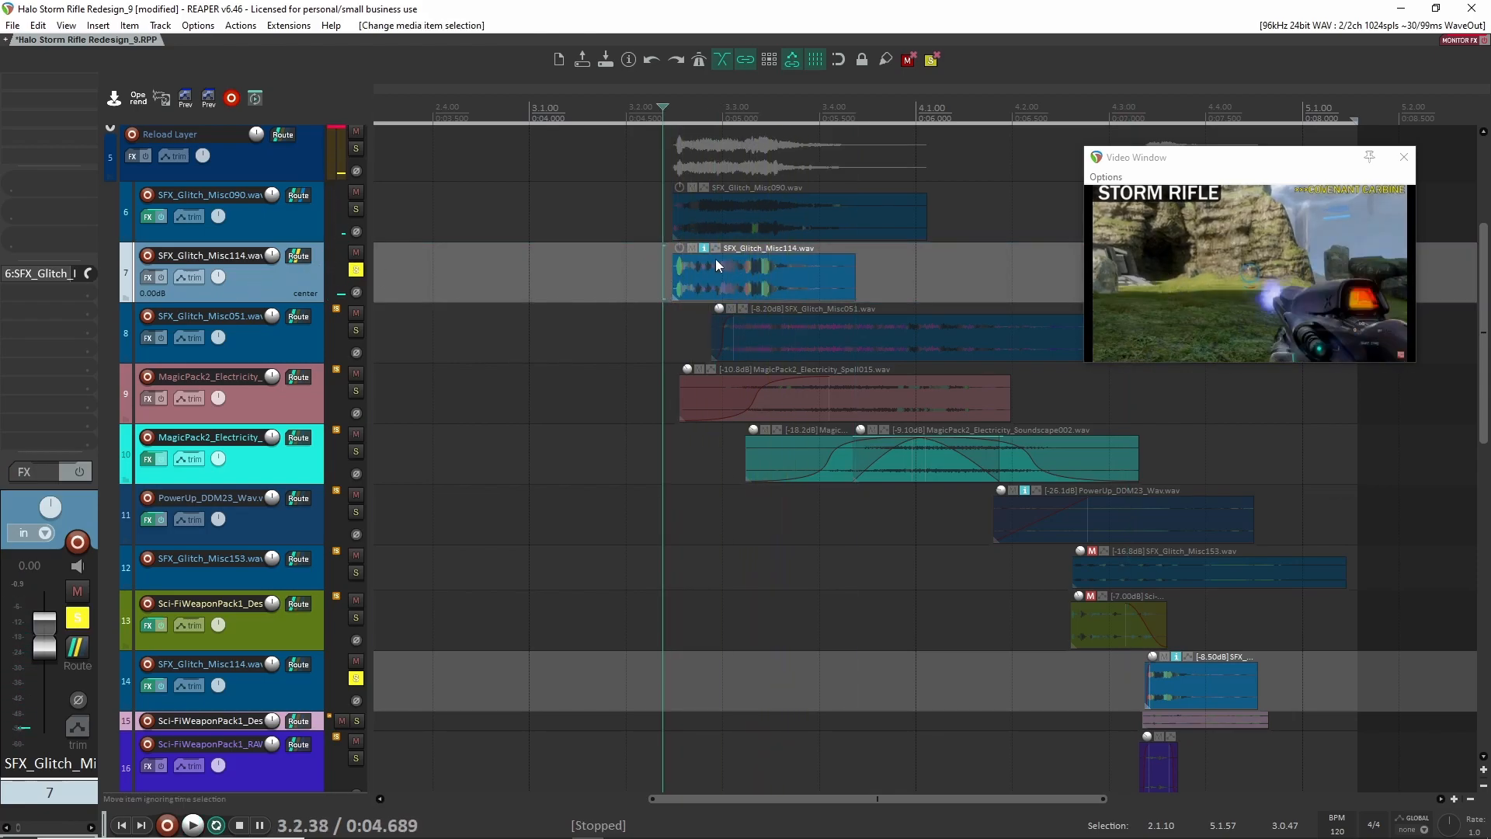
Replay the SFX_Glitch_Misc114 clip on track 14 and inspect the settings of its second Manipulator and ReCenter
left_click(1130, 680)
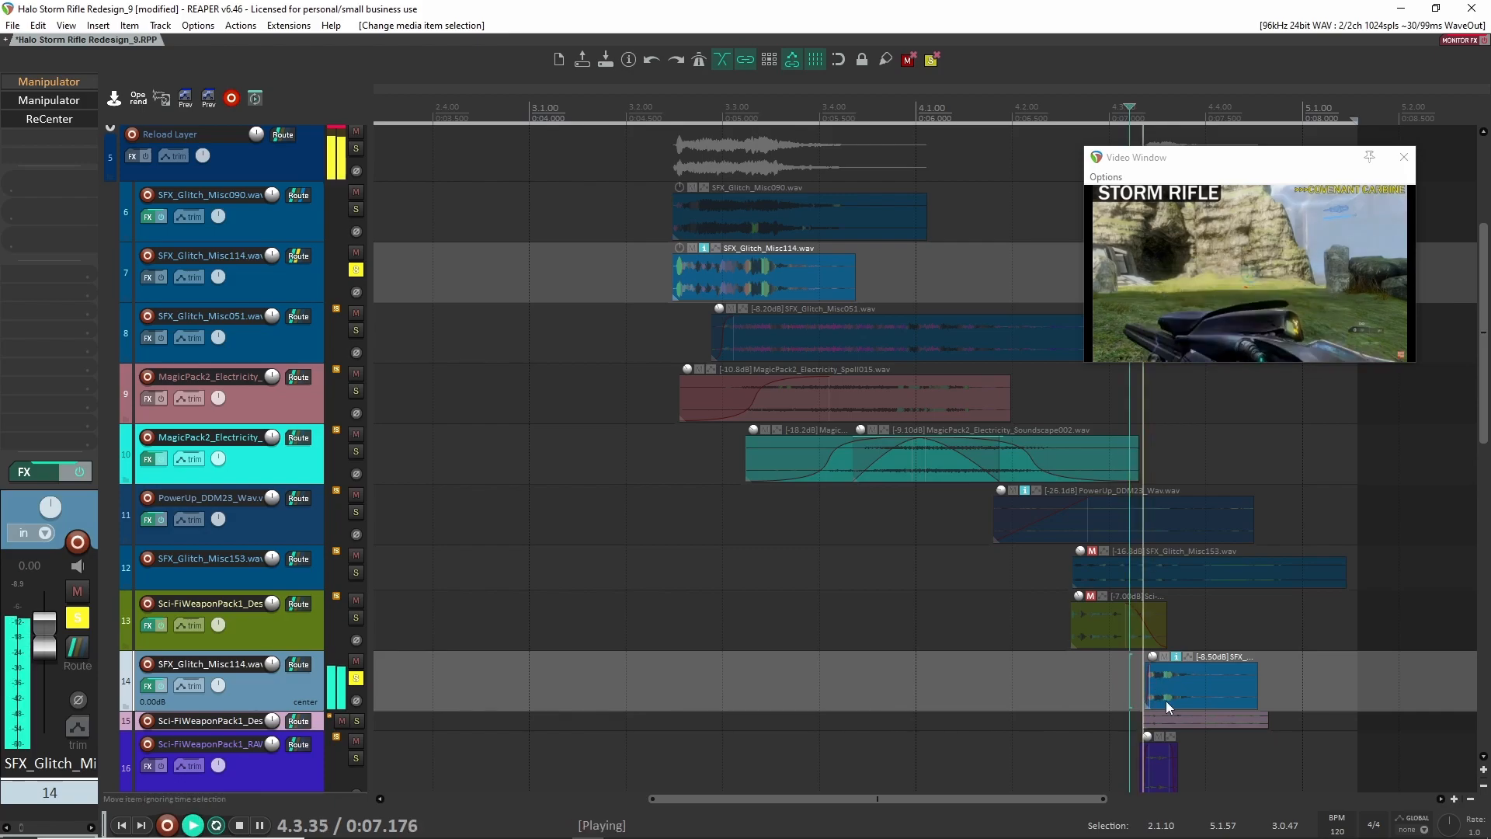
double_click(49, 101)
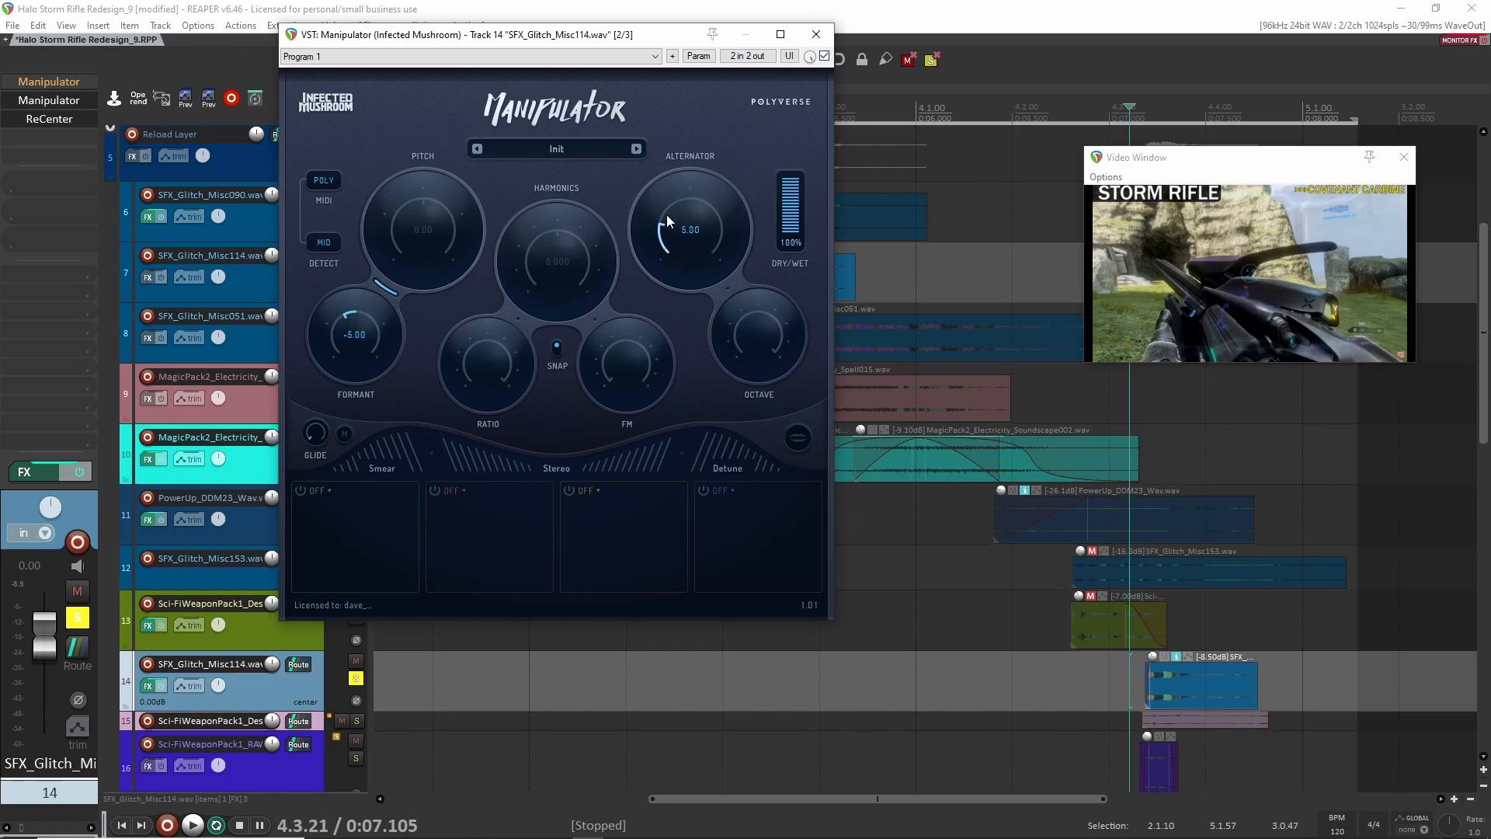
left_click(816, 34)
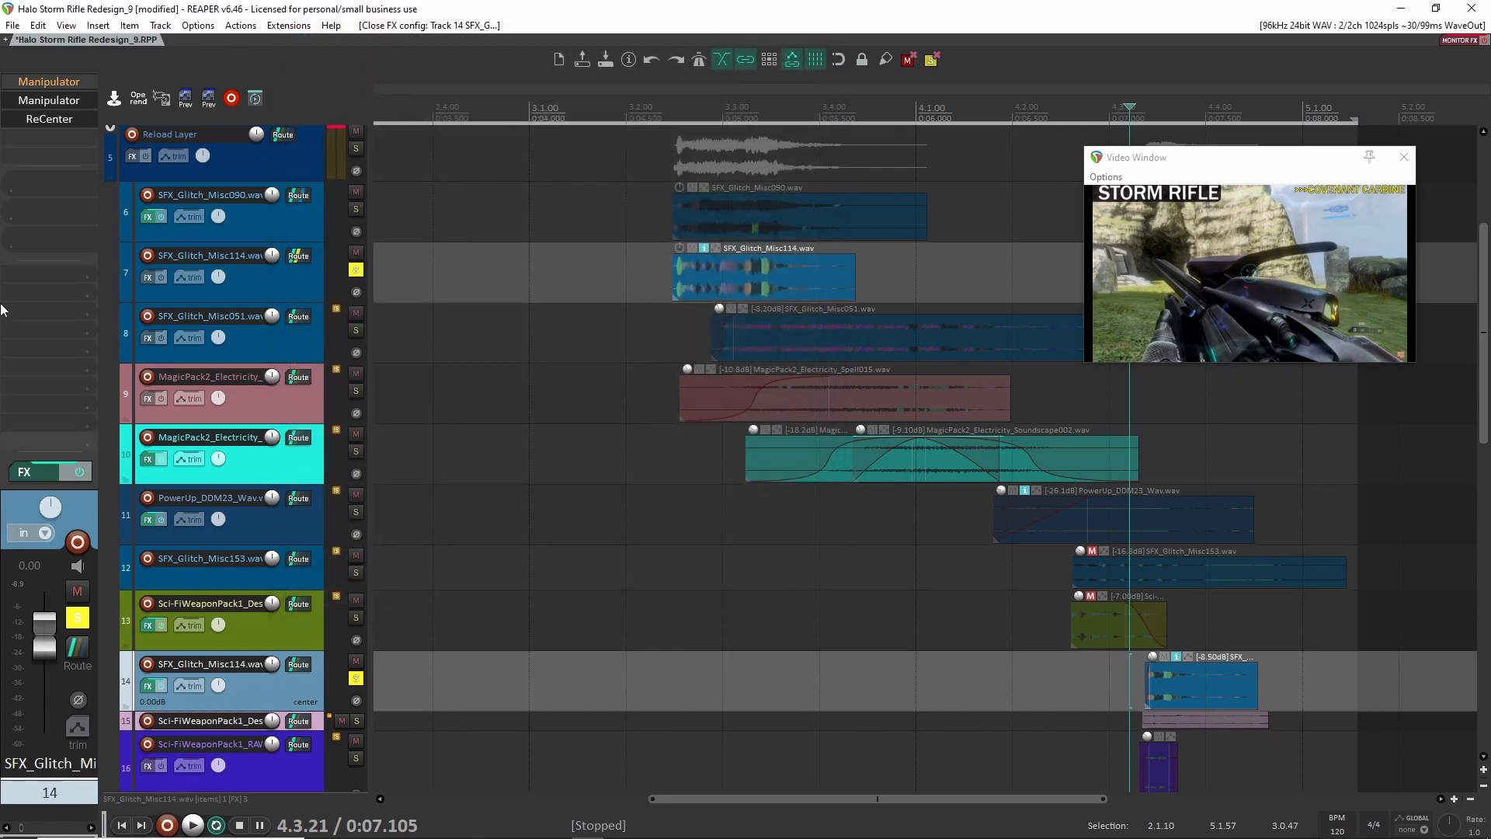
double_click(49, 120)
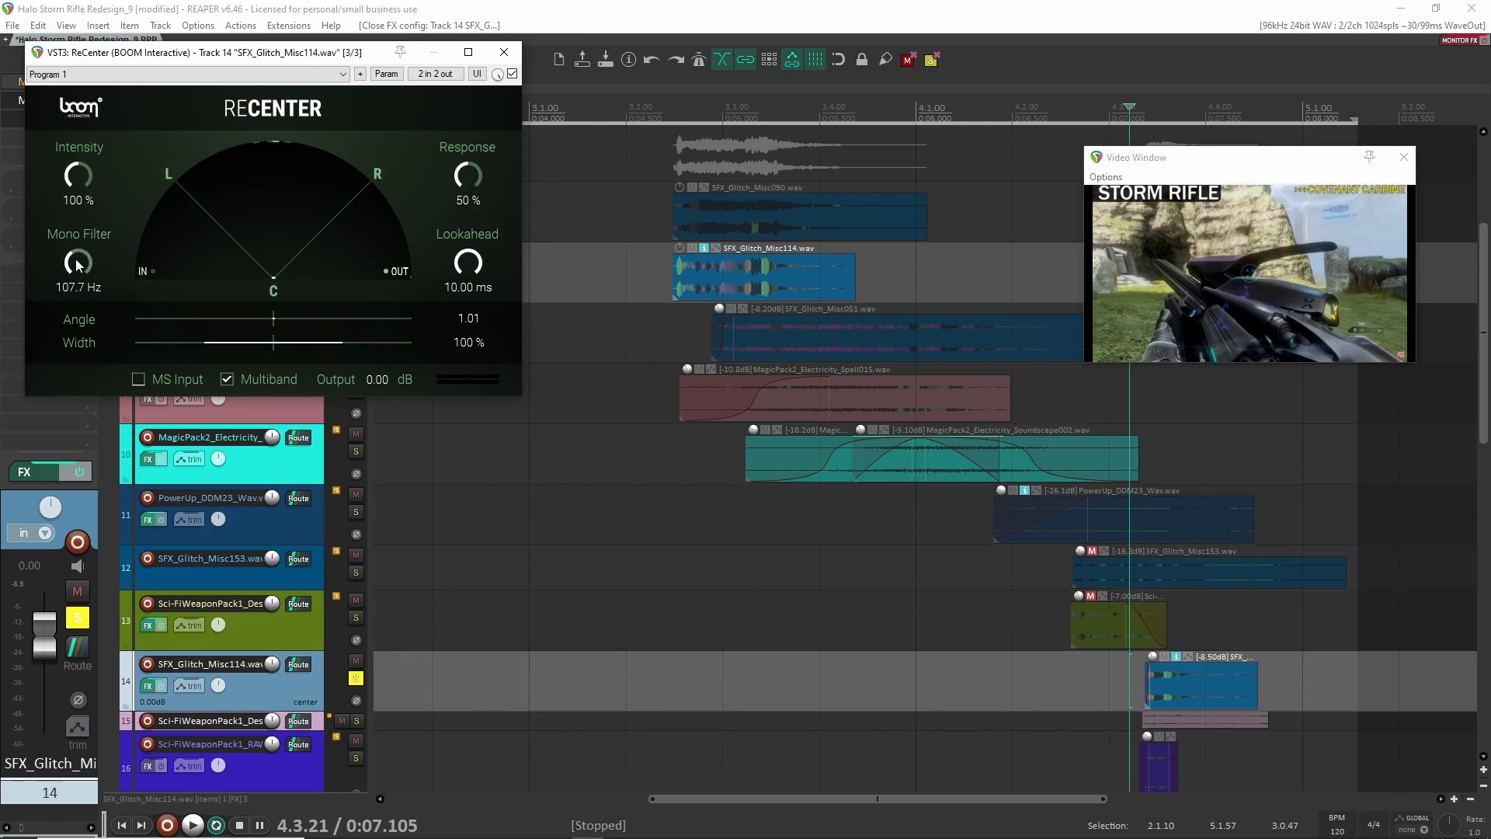
left_click(505, 52)
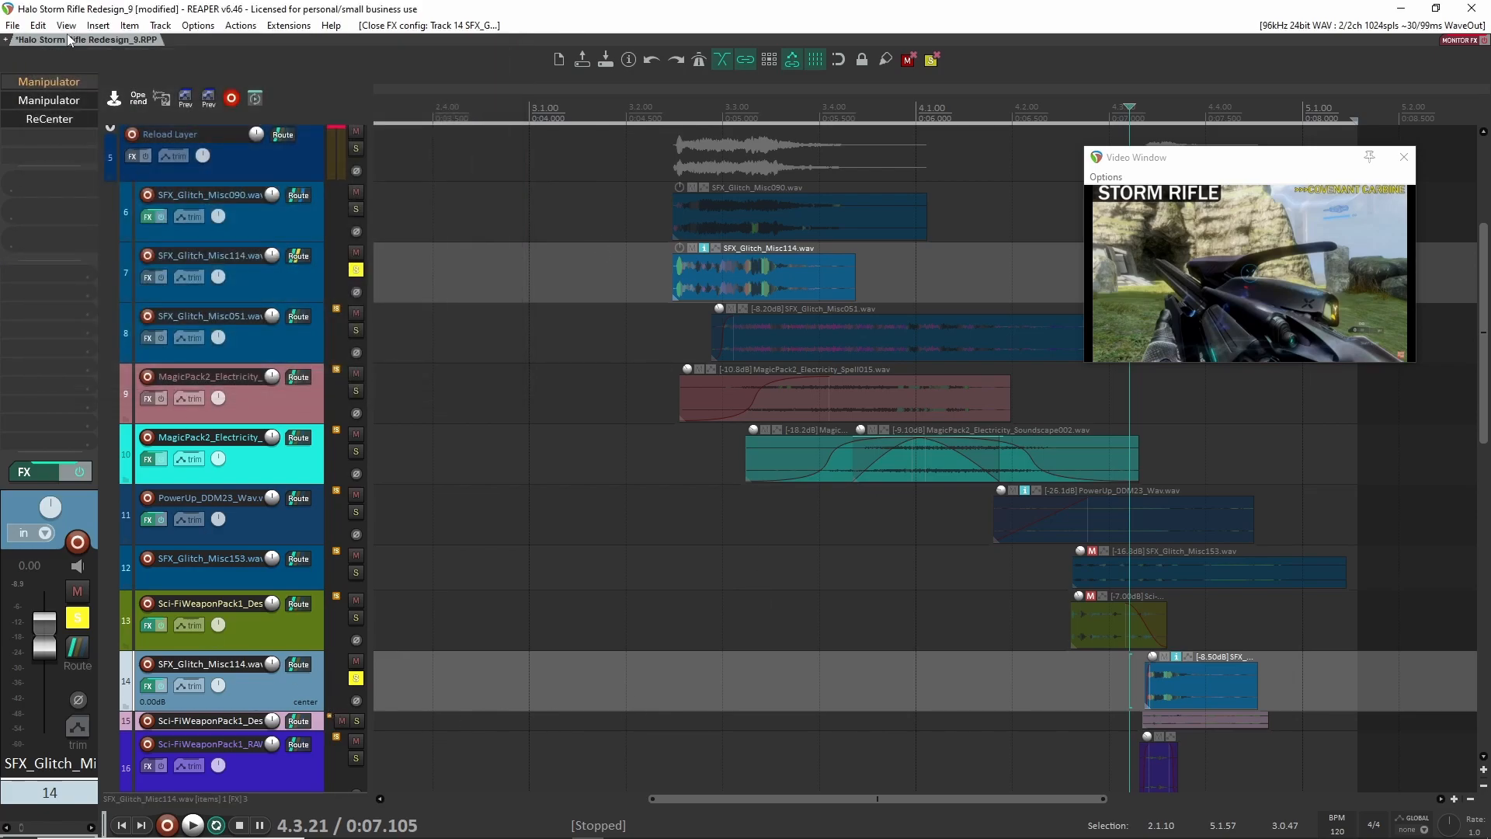
Bypass the remaining active effects on track 14 and play its SFX_Glitch_Misc114 clip dry
left_click(64, 120, "shift")
key("space")
key("space")
key("space")
key("space")
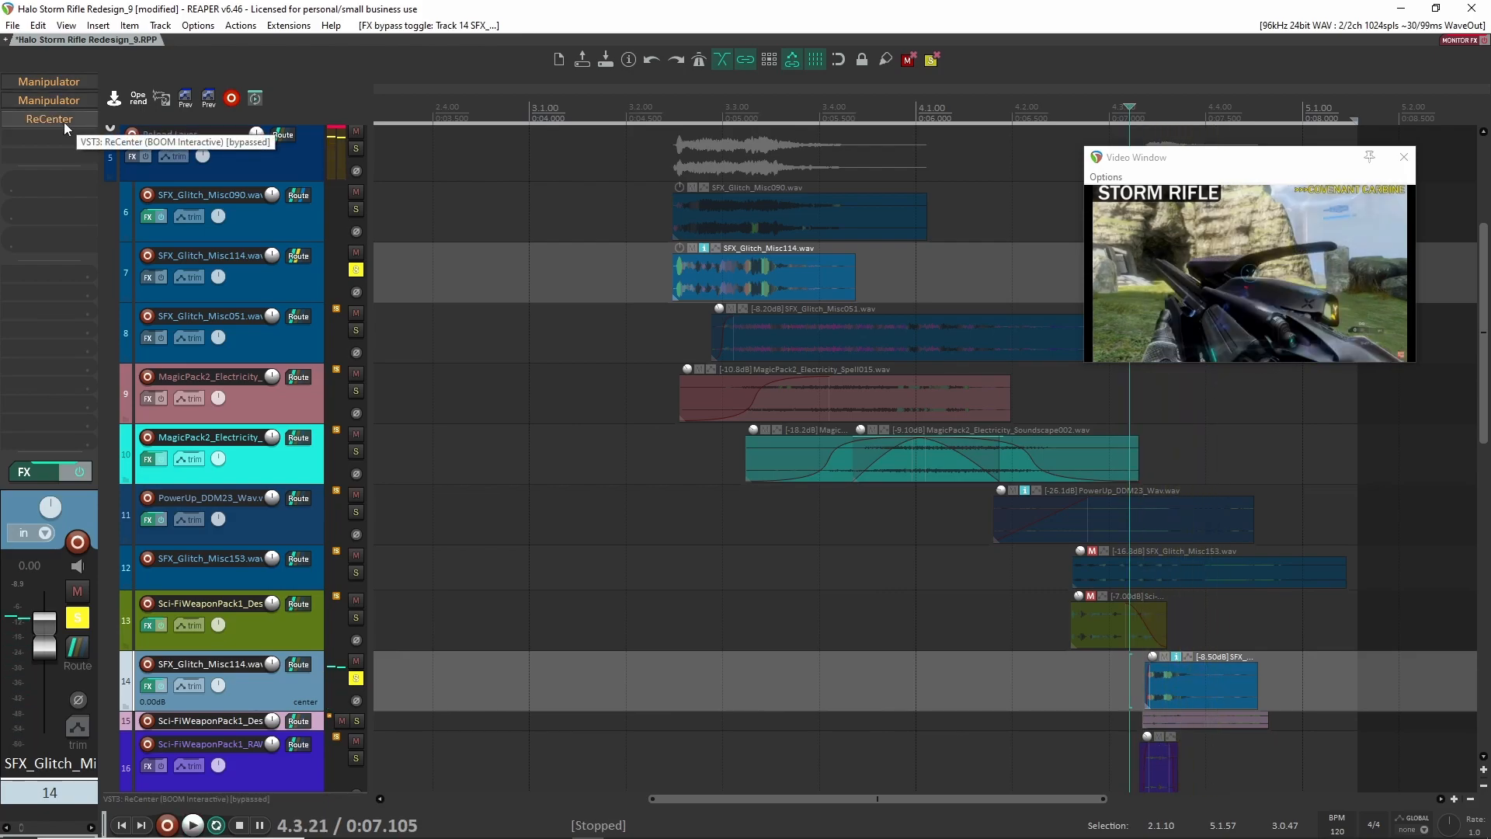
Re-enable ReCenter and the second Manipulator on track 14, replay the clip and clear the track's solo
left_click(63, 123, "shift")
left_click(62, 107, "shift")
key("space")
key("space")
key("space")
key("space")
key("F6")
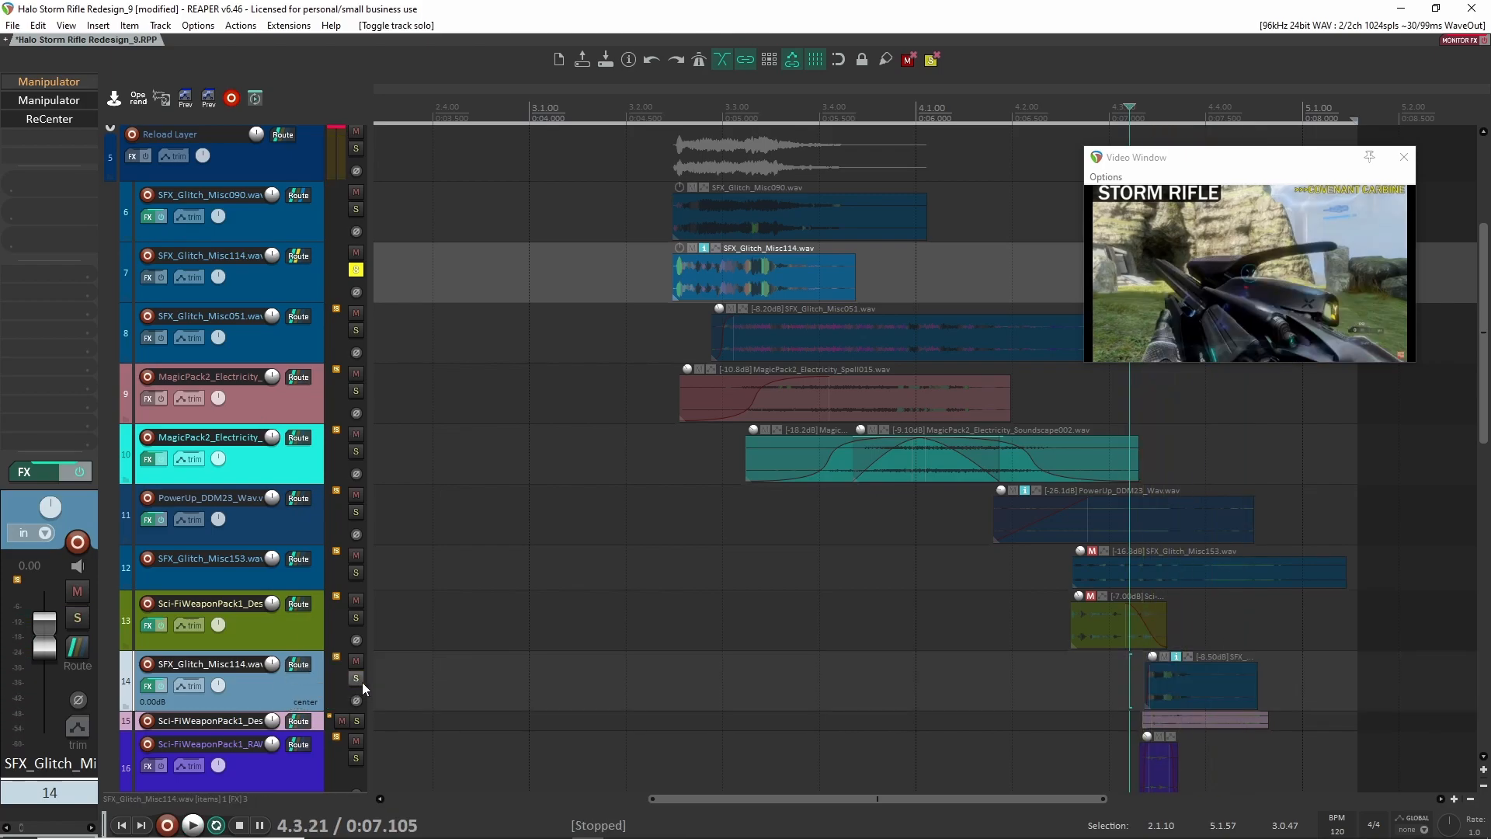
Clear the solo on the SFX_Glitch_Misc114 track 7 and increase the height of track 15
scroll(435, 676, "down", 2)
scroll(543, 637, "up", 3)
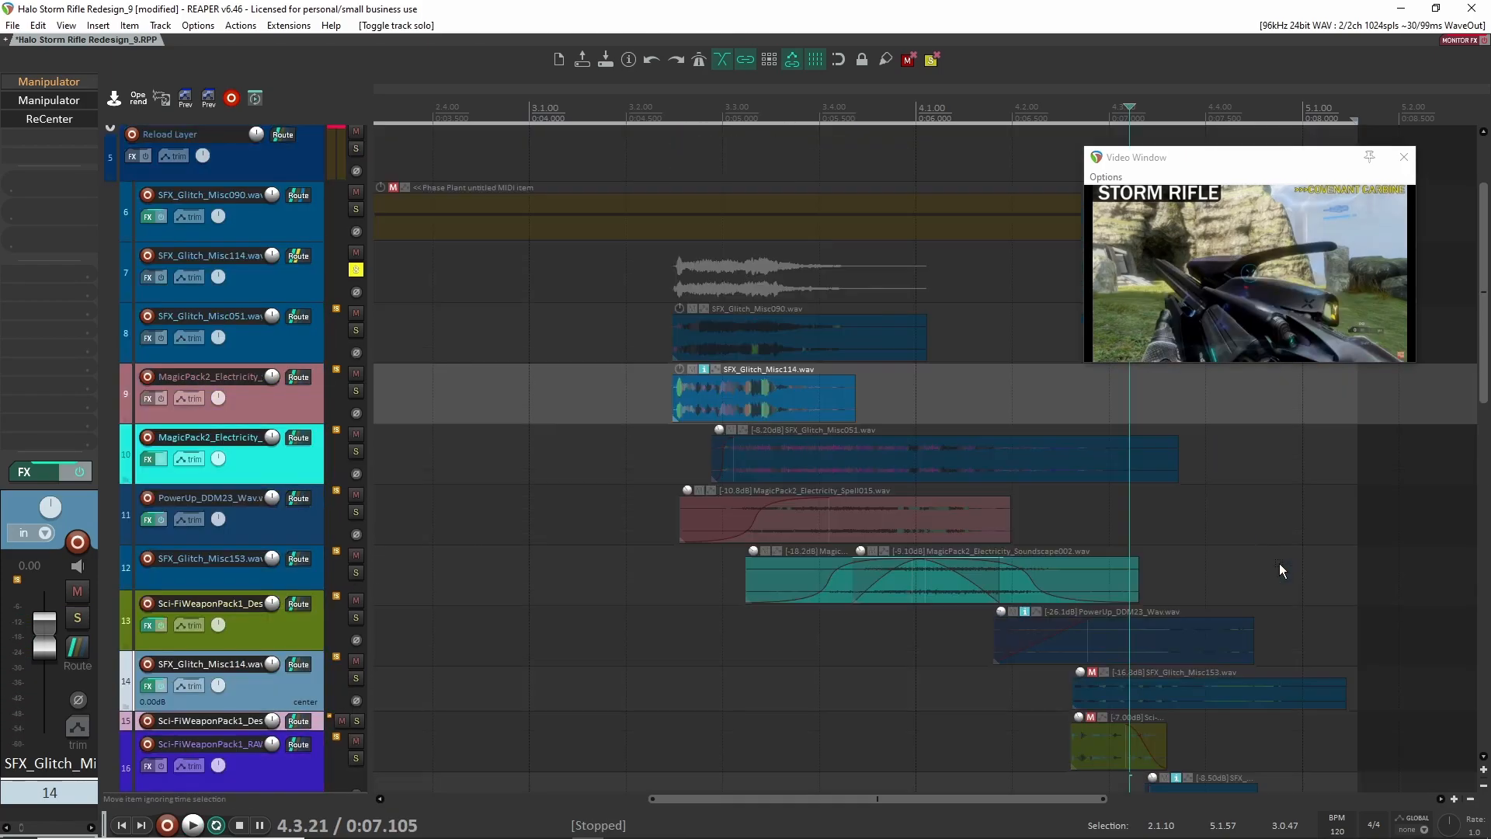
scroll(1191, 693, "down", 2)
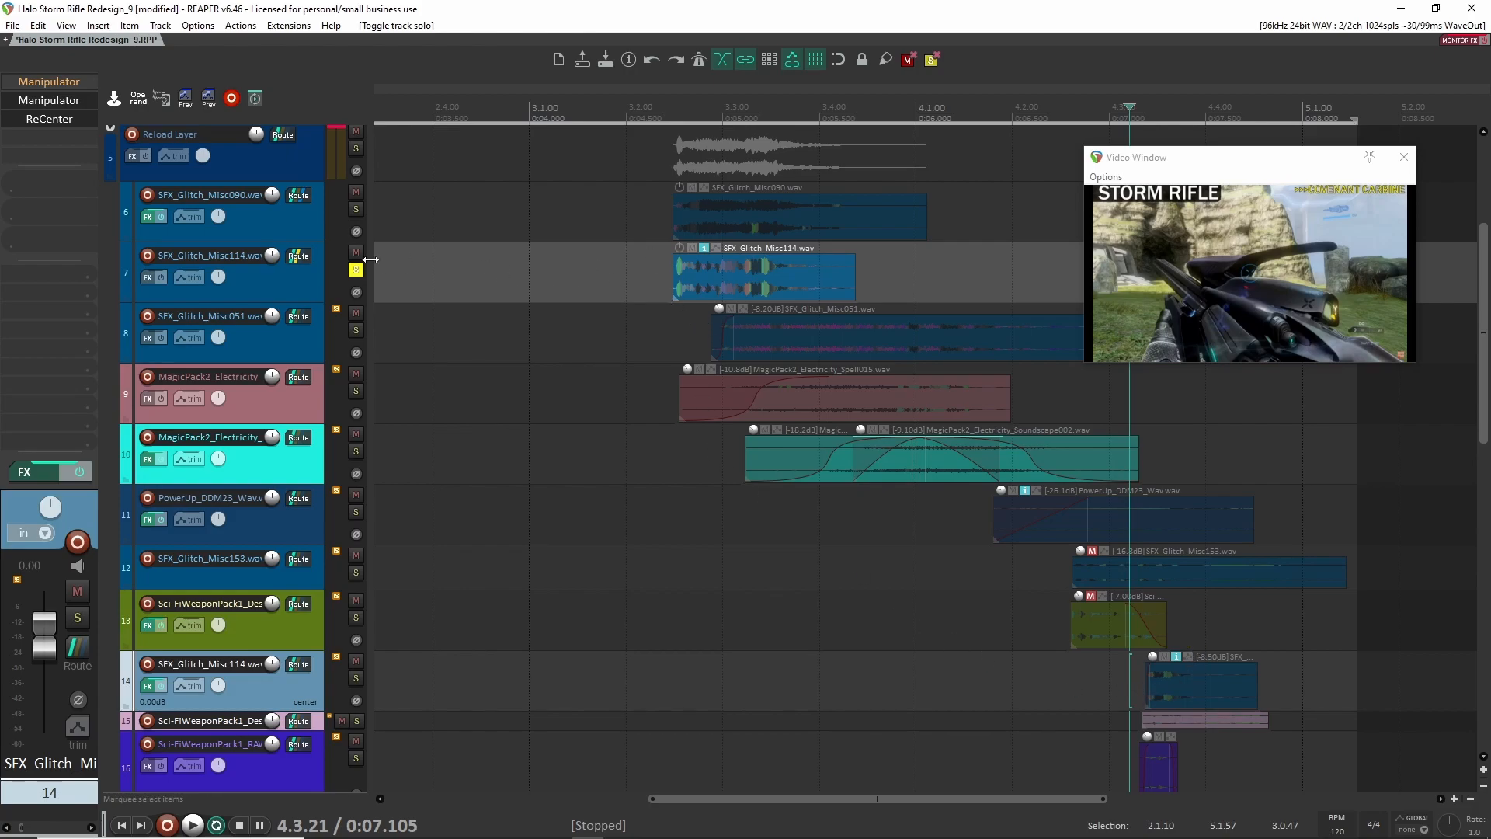
key("F6")
scroll(942, 540, "down", 4)
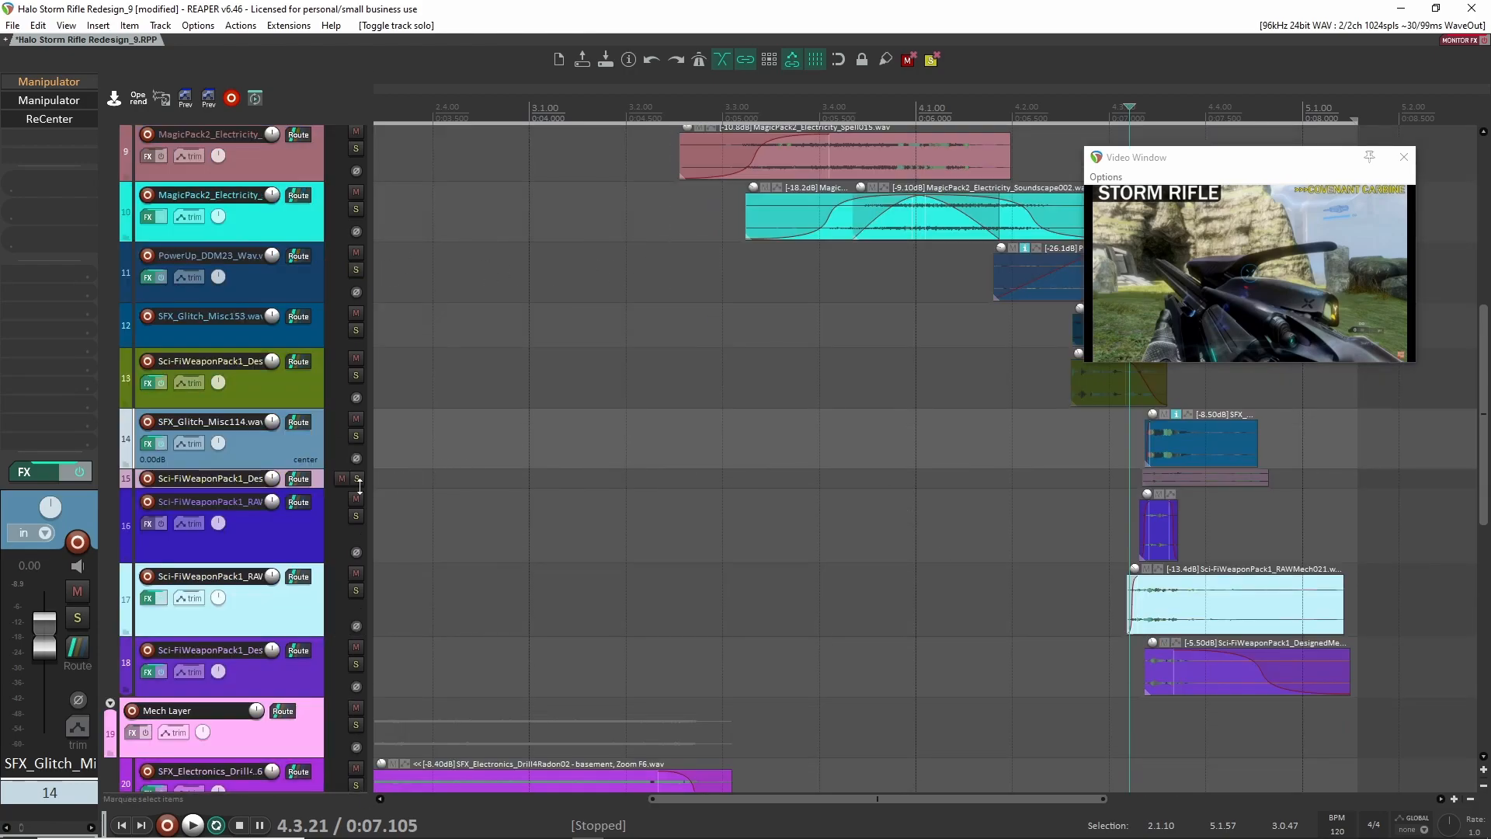
left_click_drag(318, 488, 318, 512)
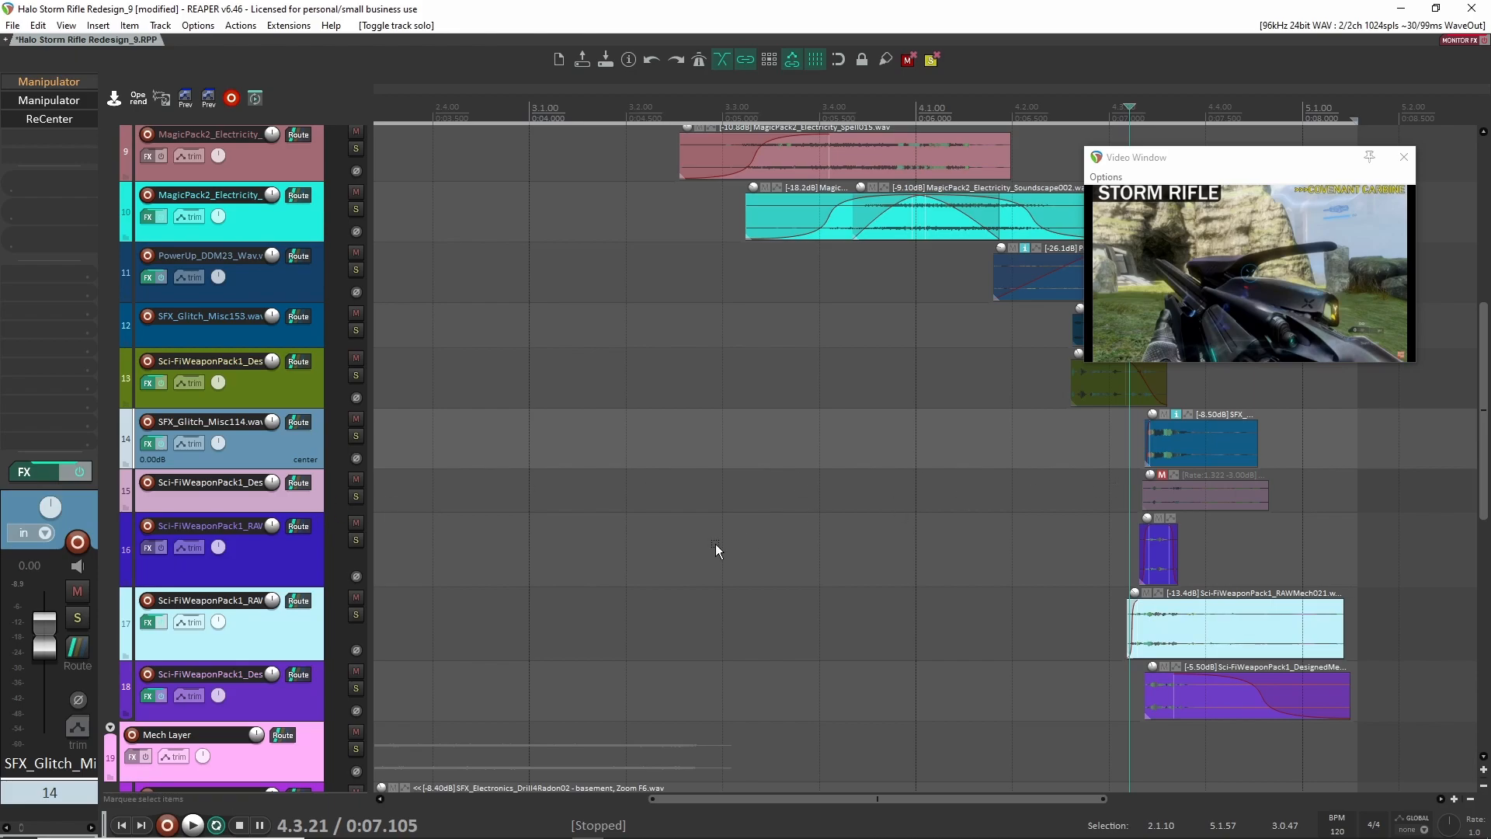
Solo the three Sci-FiWeaponPack1 tracks 16, 17 and 18 and play them together
left_click(290, 548)
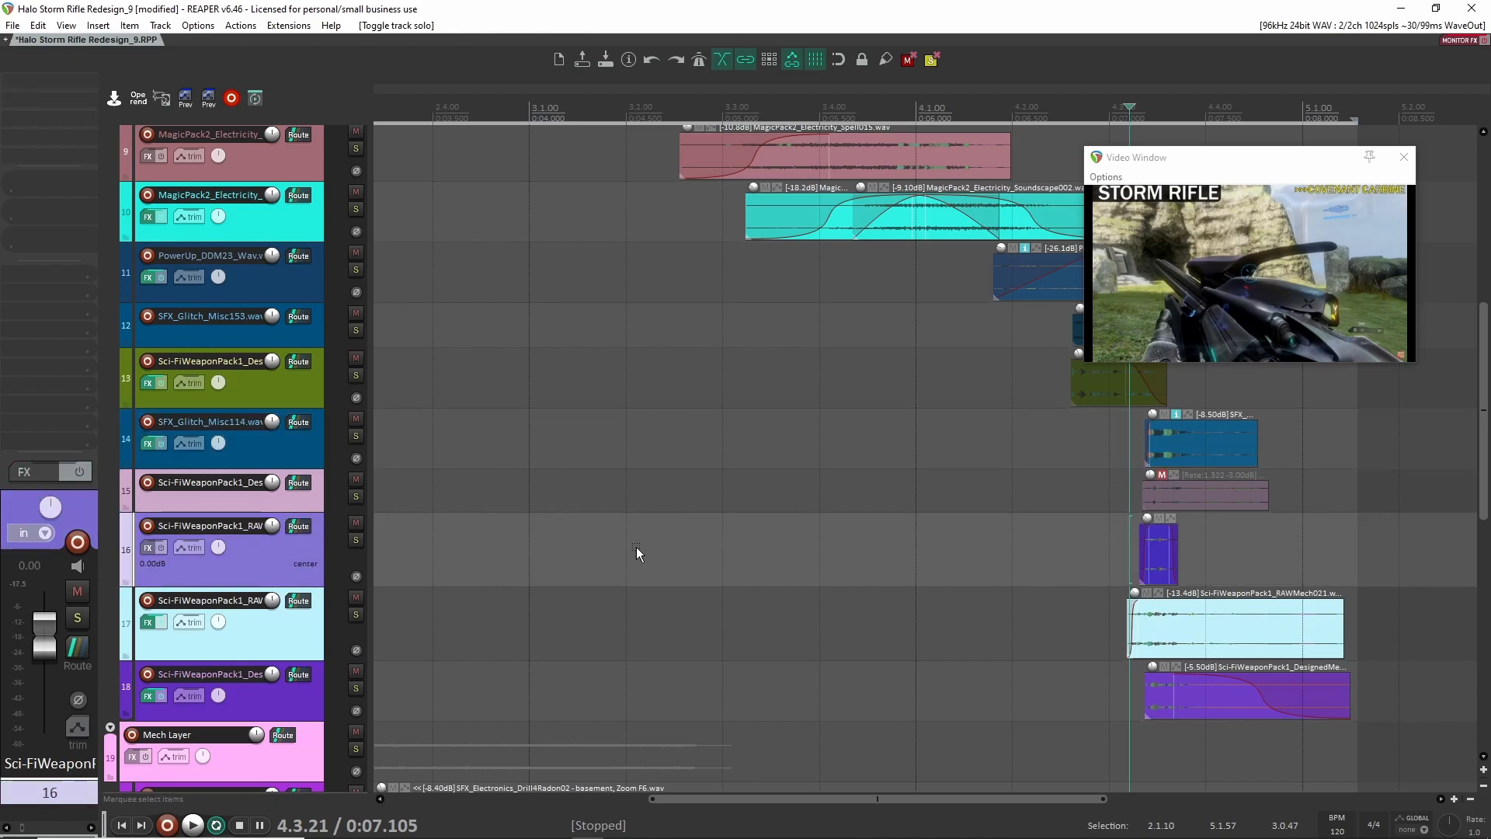
left_click(358, 540)
left_click(357, 614)
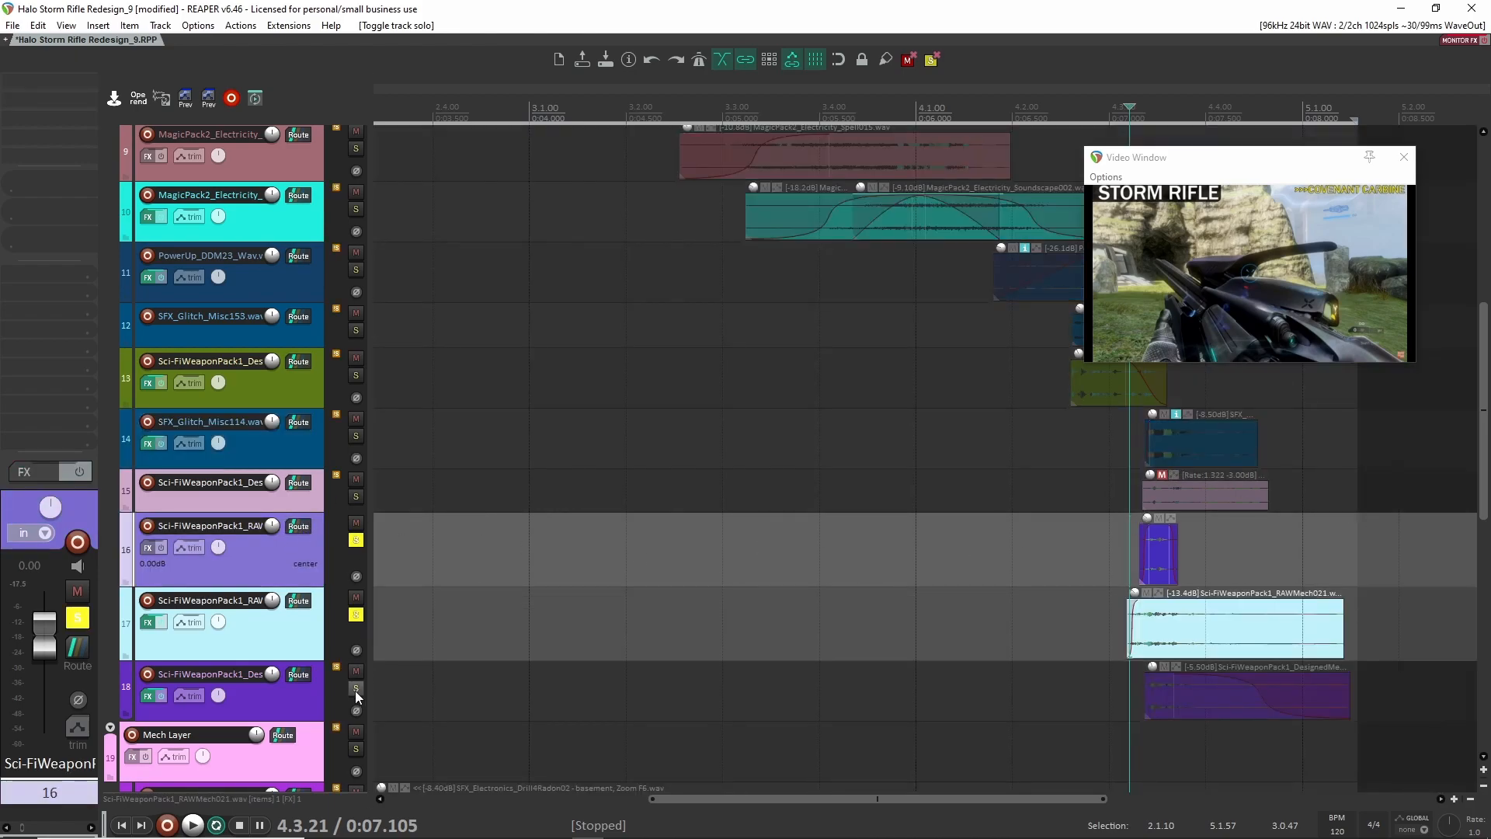
left_click(356, 688)
scroll(939, 622, "down", 3)
scroll(827, 607, "up", 3)
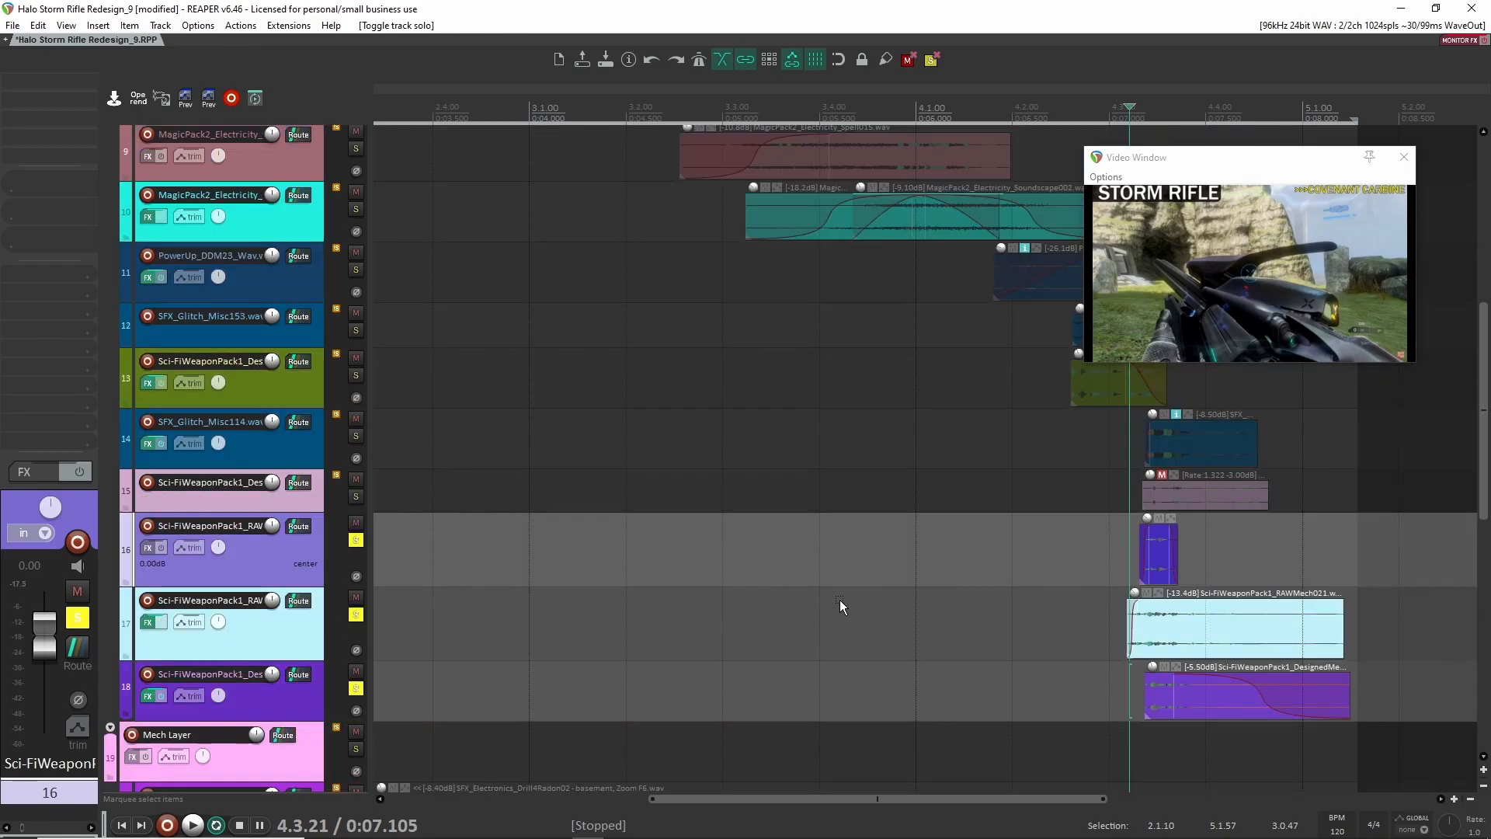
key("space")
key("space")
Set the edit cursor just before the start of the three soloed Sci-FiWeaponPack1 clips
left_click(860, 556)
left_click(1149, 552)
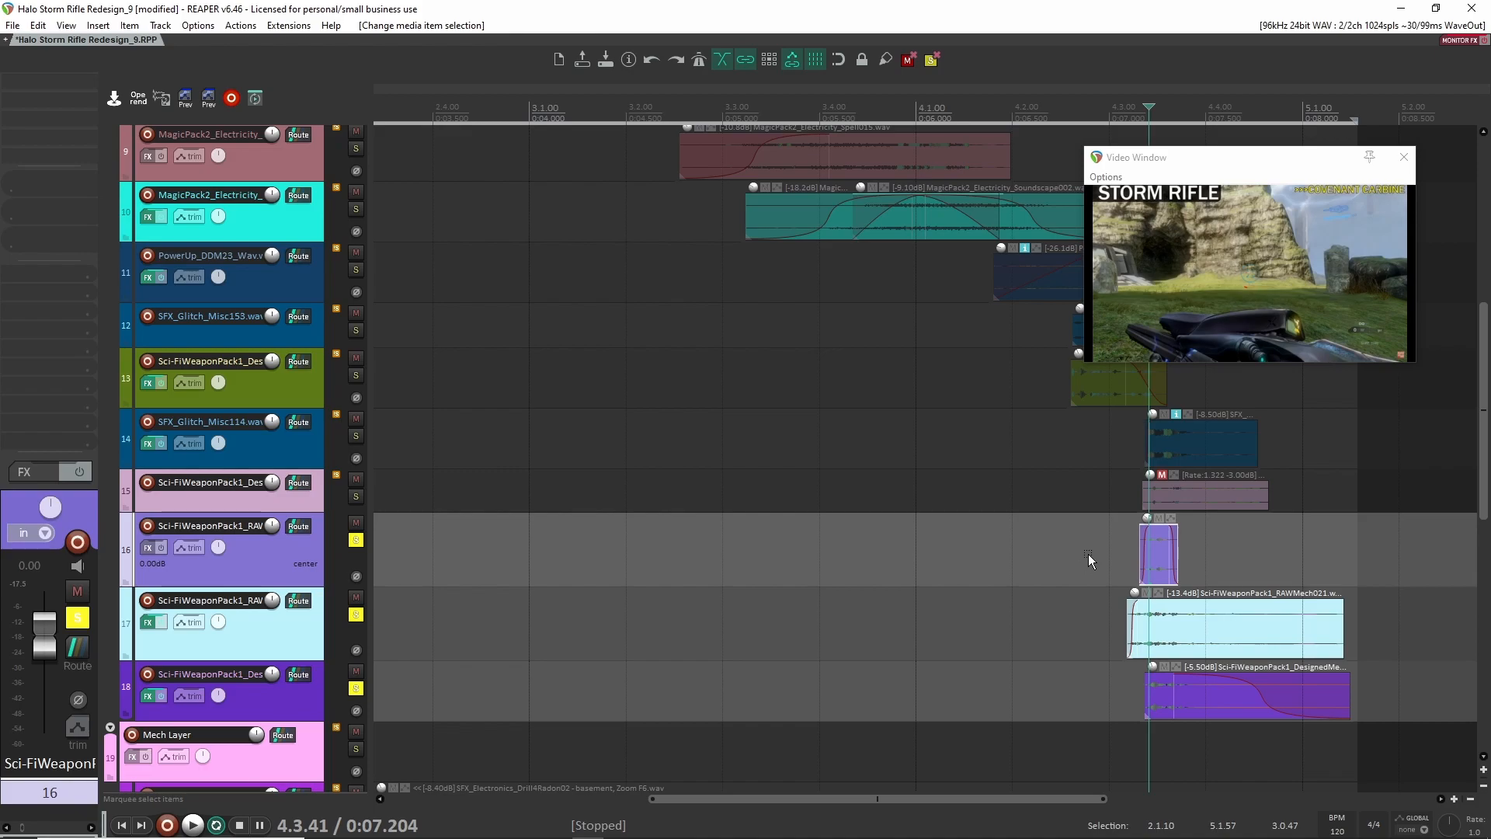
left_click(1088, 553)
left_click(1129, 551)
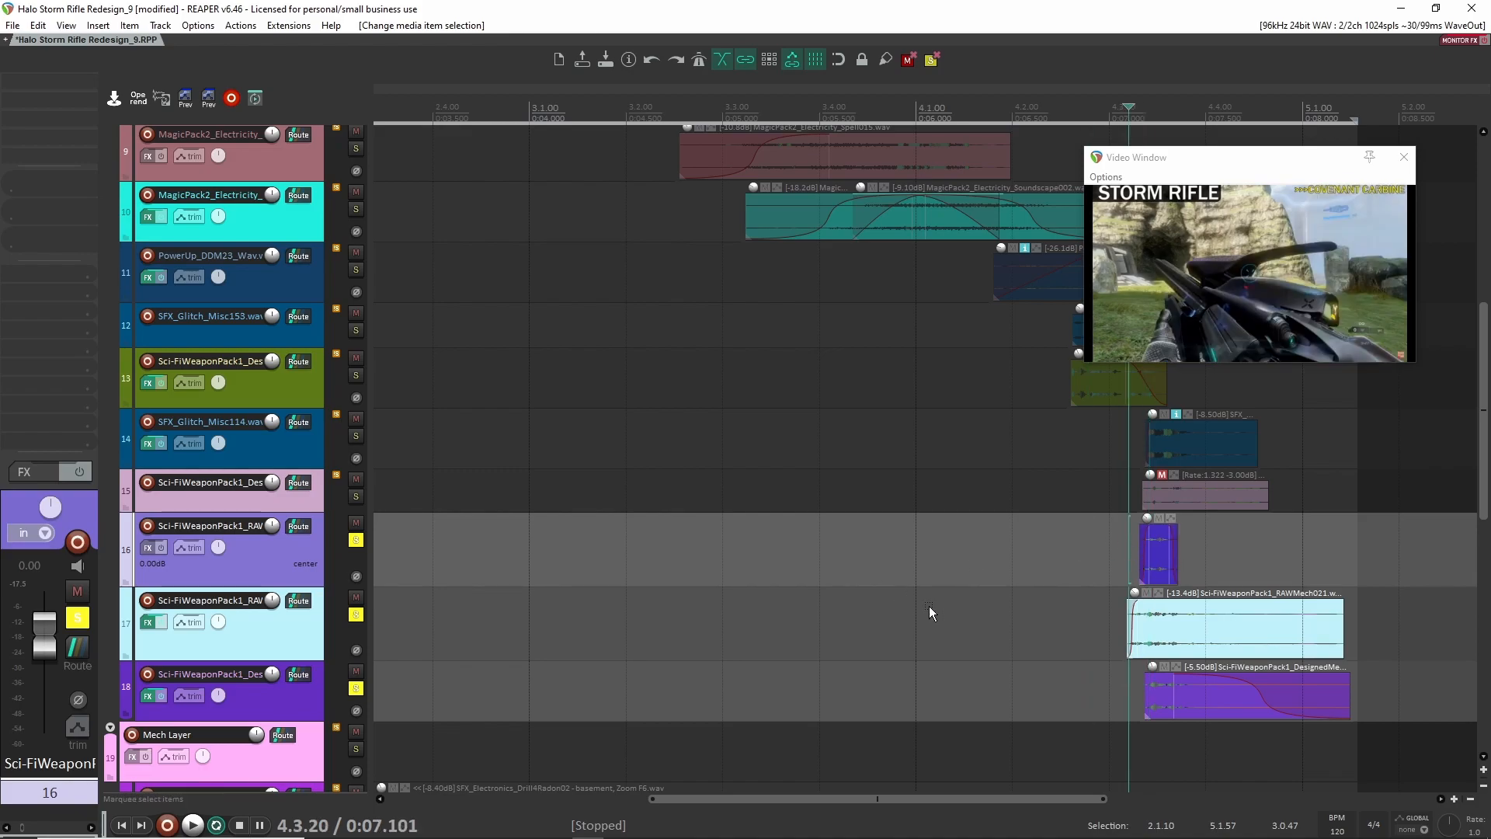
Inspect the Manipulator settings on the Sci-FiWeaponPack1_DesignedMech053 track and close the effect window
left_click(297, 561)
left_click(307, 692)
left_click(300, 563)
left_click(304, 698)
left_click(49, 81)
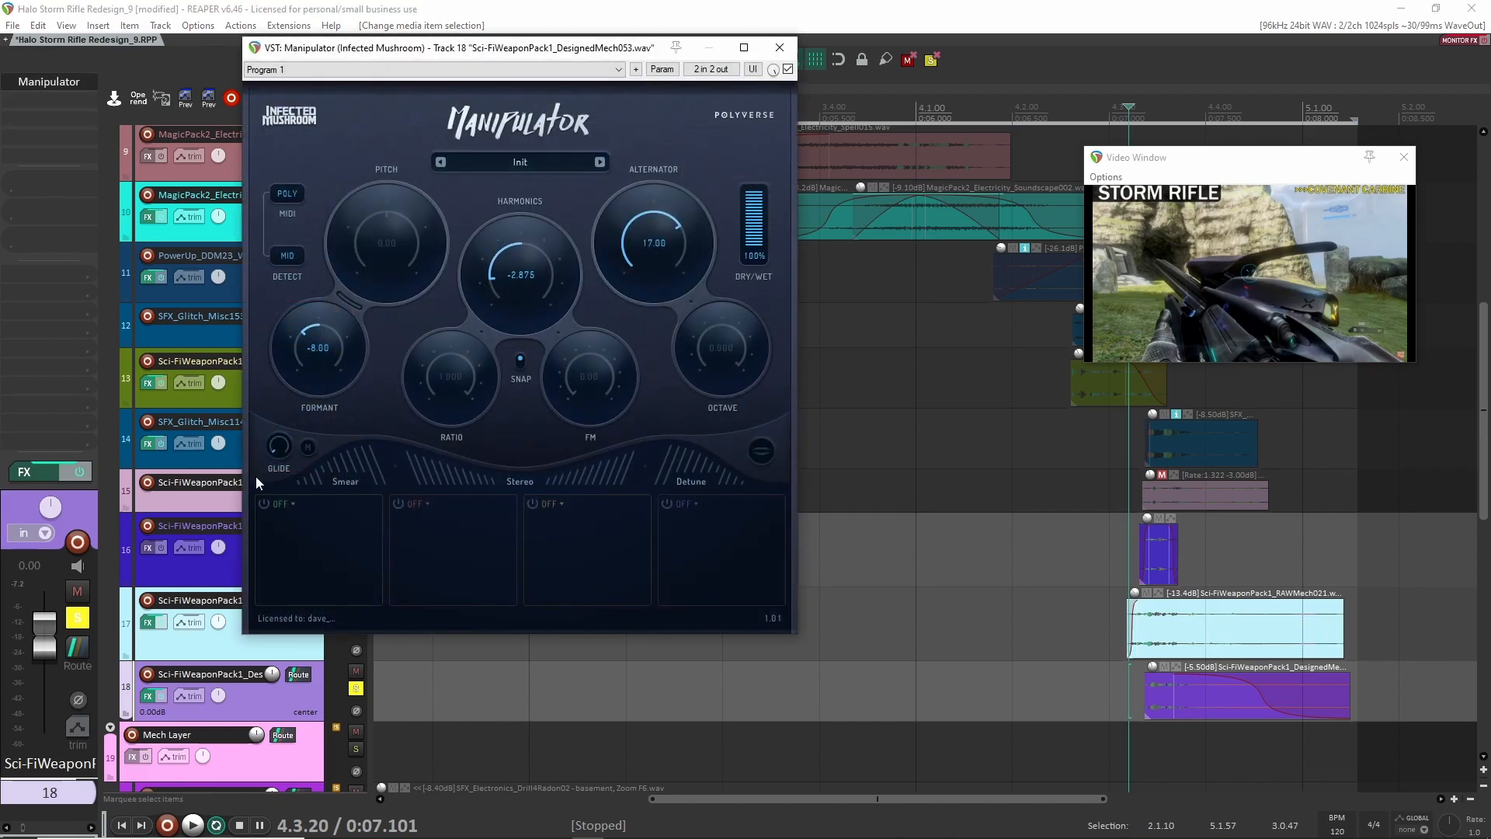
left_click(780, 47)
Check the effects on Sci-FiWeaponPack1 tracks 16 and 17 and replay the three soloed mech layers
left_click(323, 561)
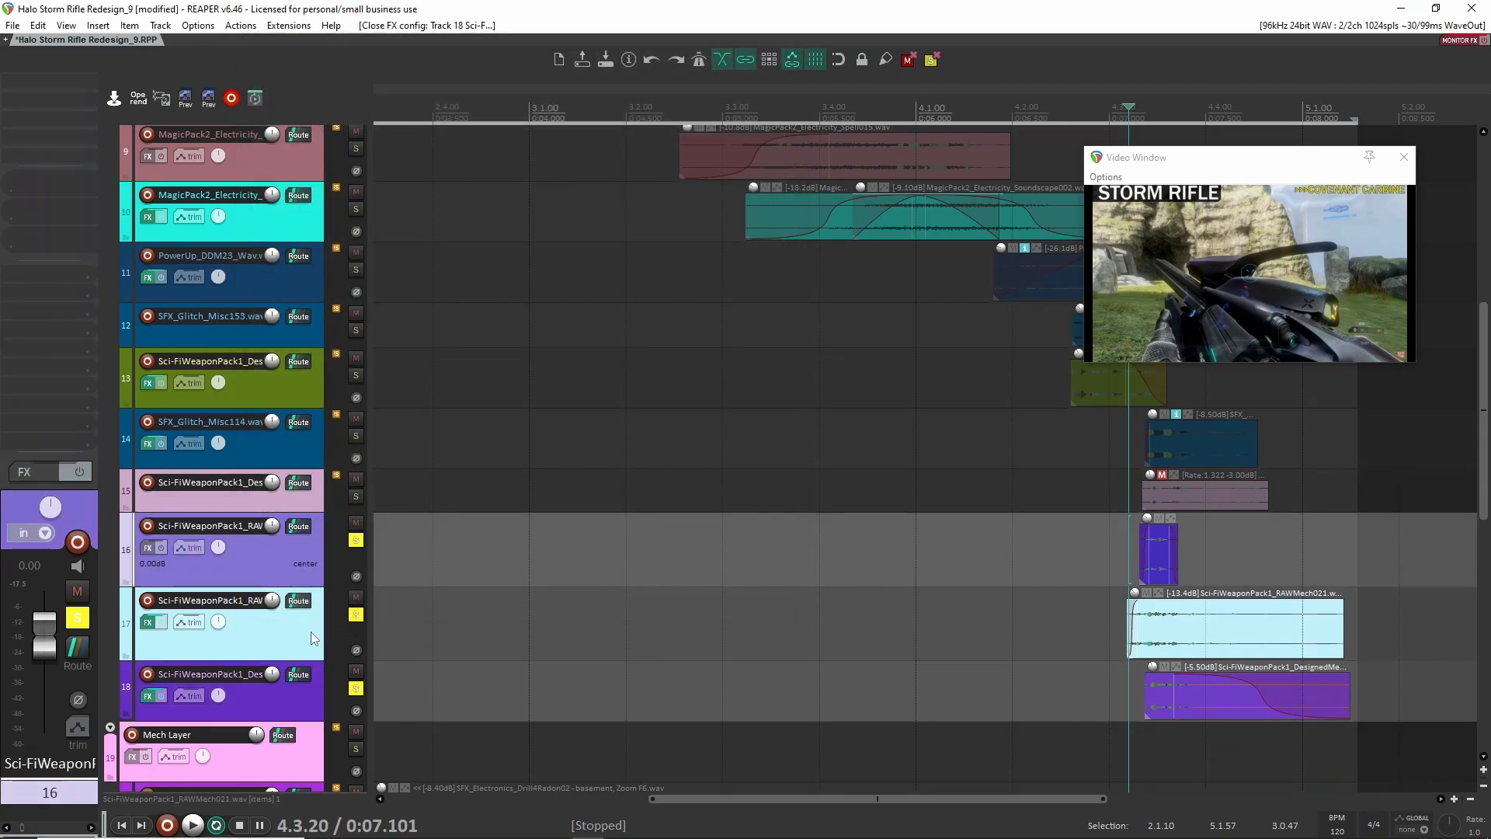
left_click(312, 631)
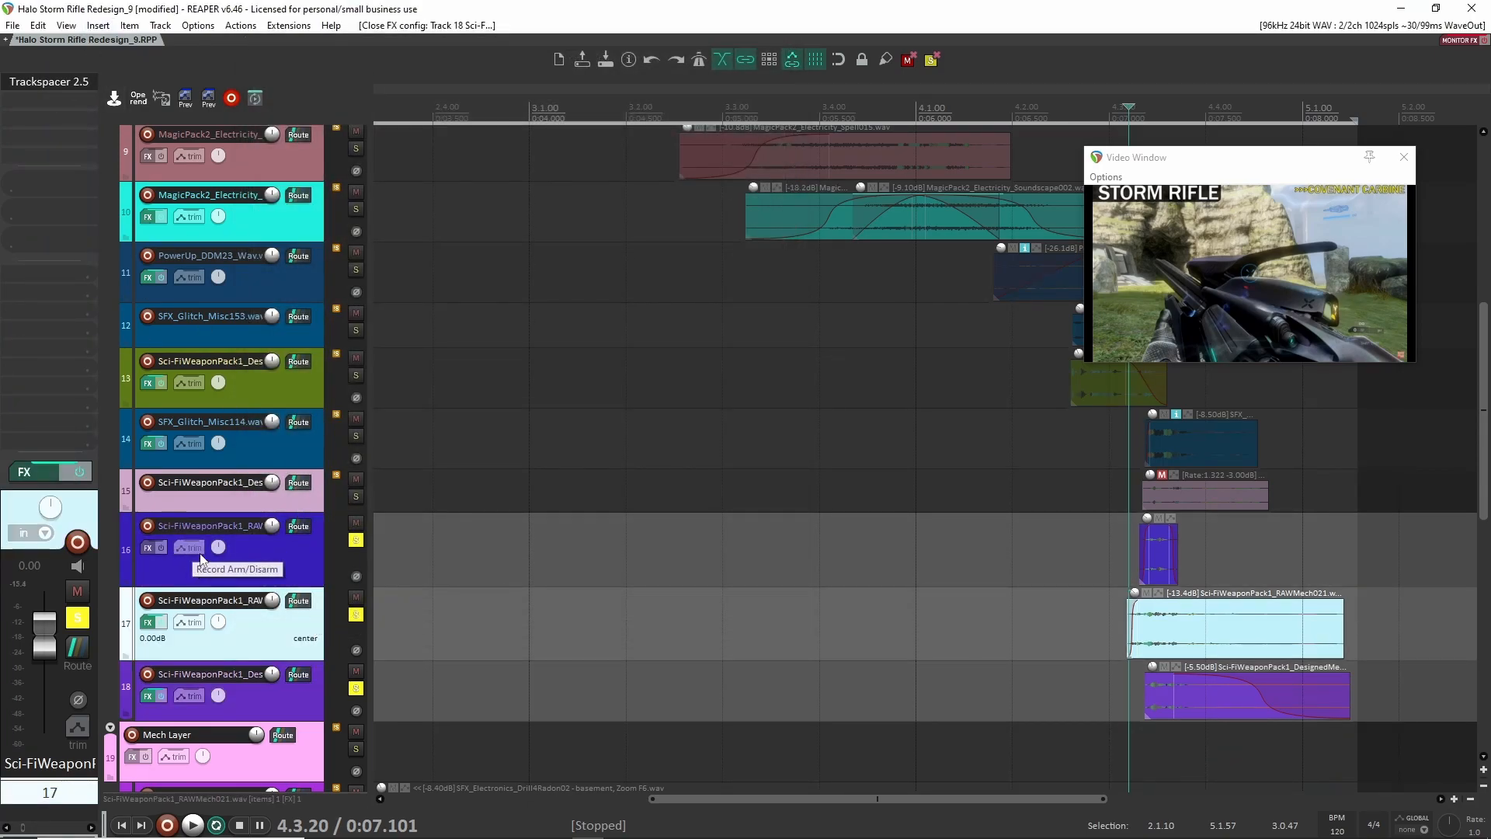
left_click(280, 559)
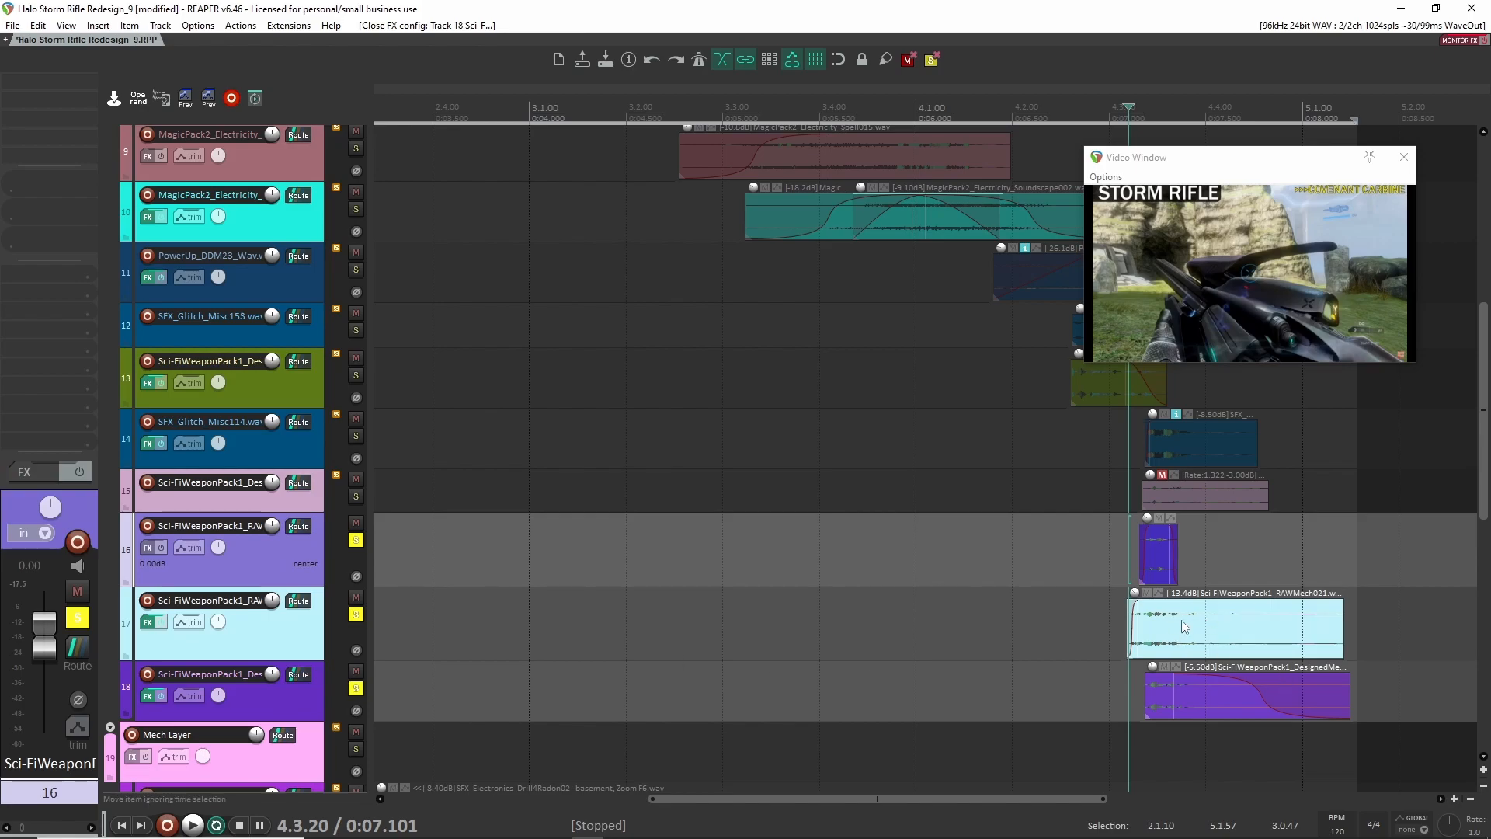
key("space")
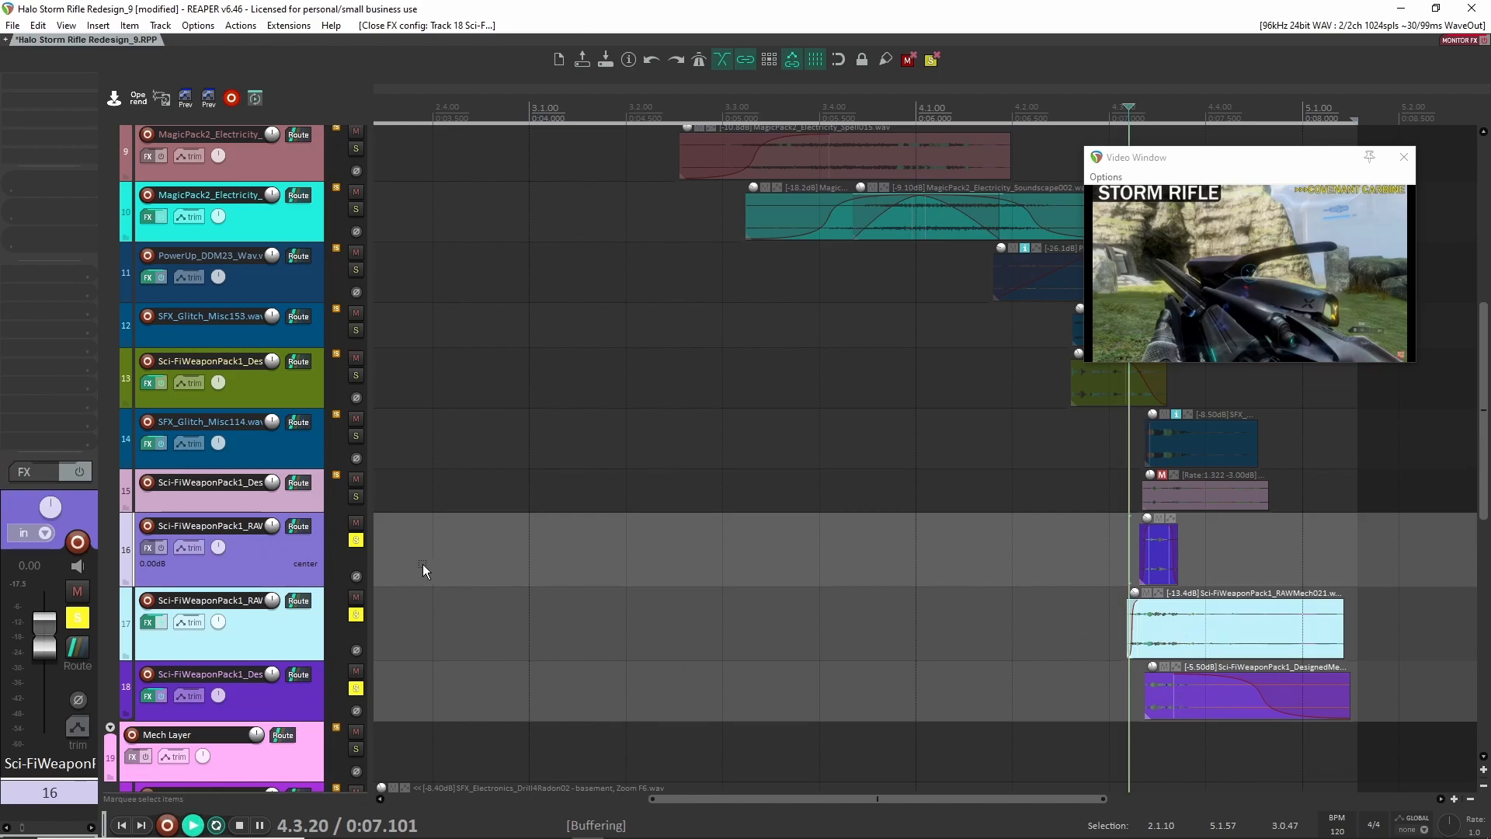
key("space")
Clear the solos on the three Sci-FiWeaponPack1 tracks 16, 17 and 18
scroll(505, 602, "down", 2)
left_click(356, 567)
left_click(355, 494)
left_click(356, 419)
Solo the Reload Layer and audition it from just before the SFX_Glitch_Misc090 clip
scroll(532, 527, "up", 10)
left_click(355, 390)
left_click(658, 449)
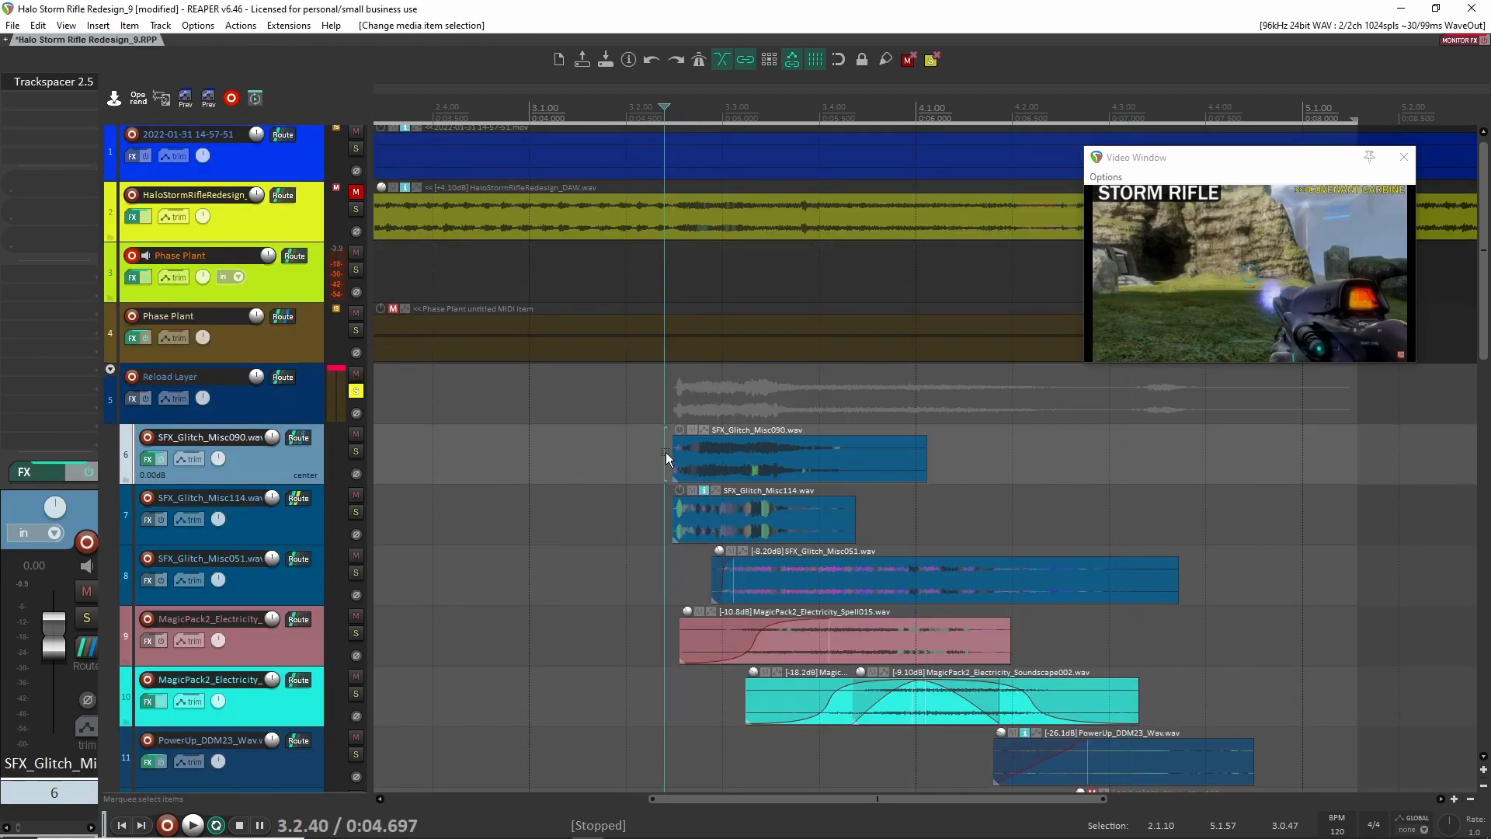
key("space")
scroll(651, 510, "down", 2)
scroll(653, 512, "down", 4)
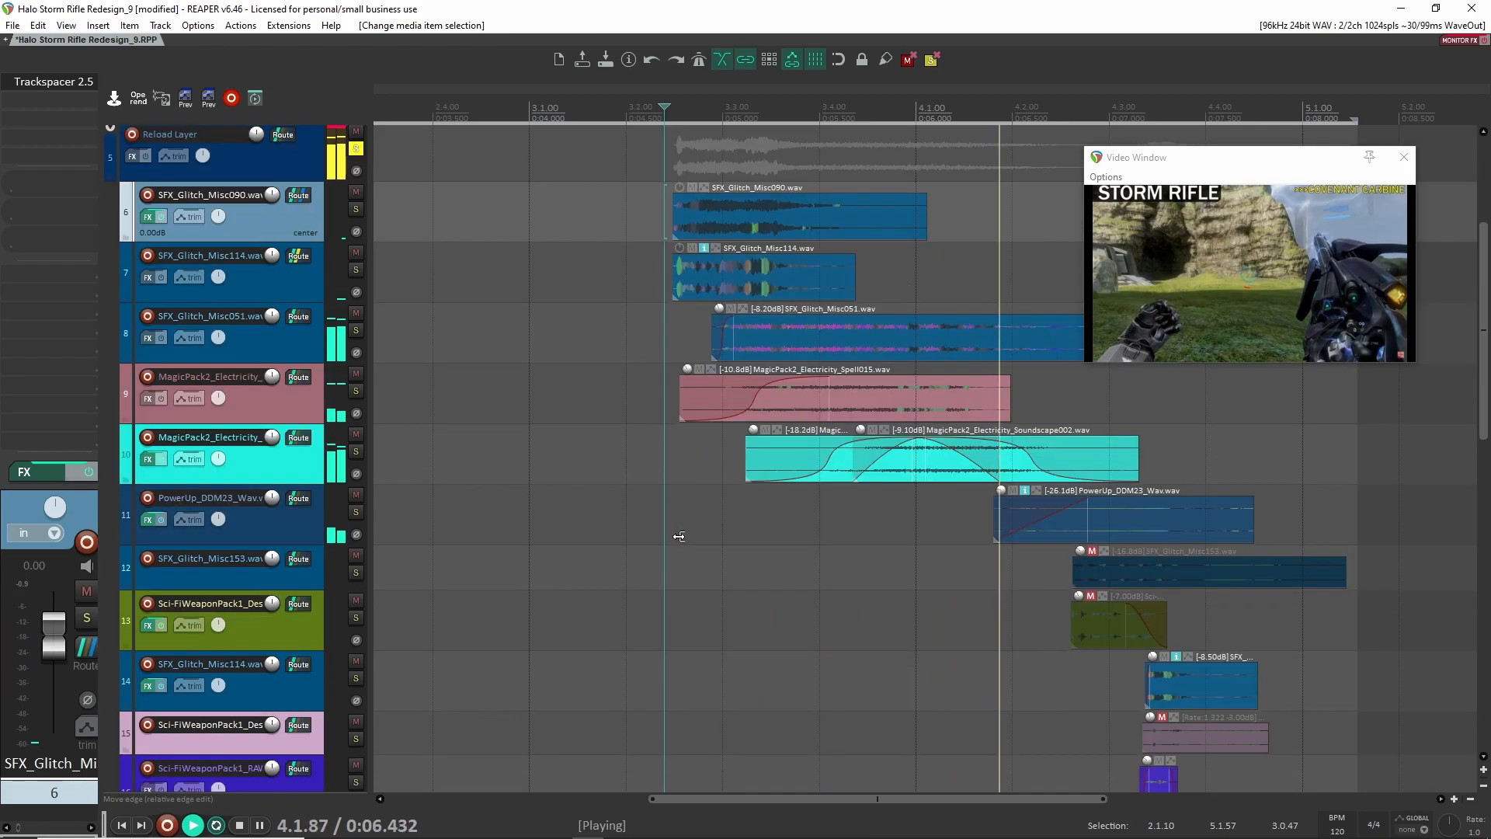
key("space")
Look over the remaining track groups, from the Reload clips through Mech Layer, thump, High Layer and Version 1
scroll(684, 523, "down", 10)
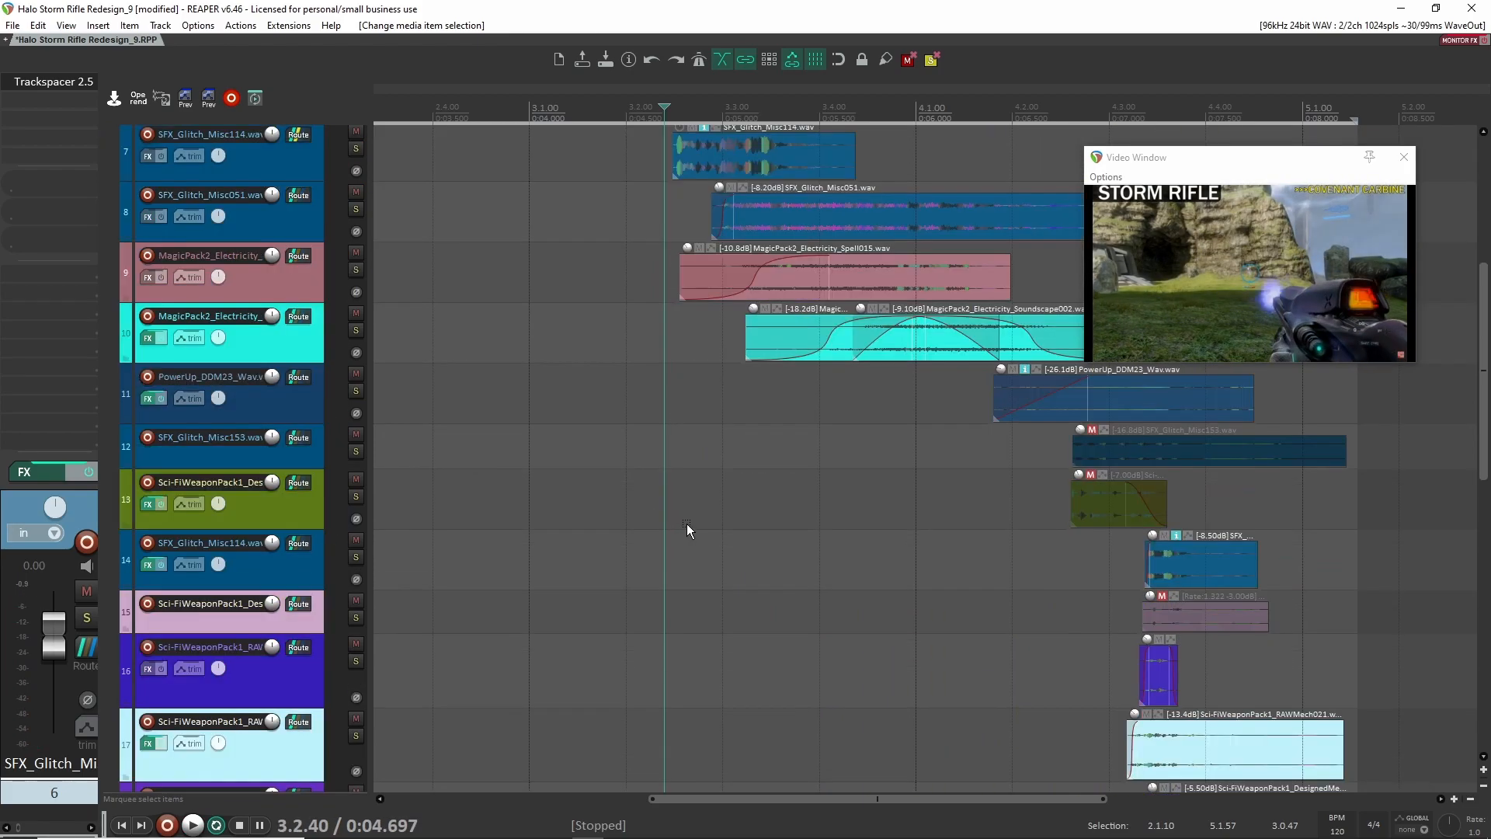
scroll(612, 555, "down", 5)
scroll(653, 543, "down", 1)
scroll(637, 540, "down", 4)
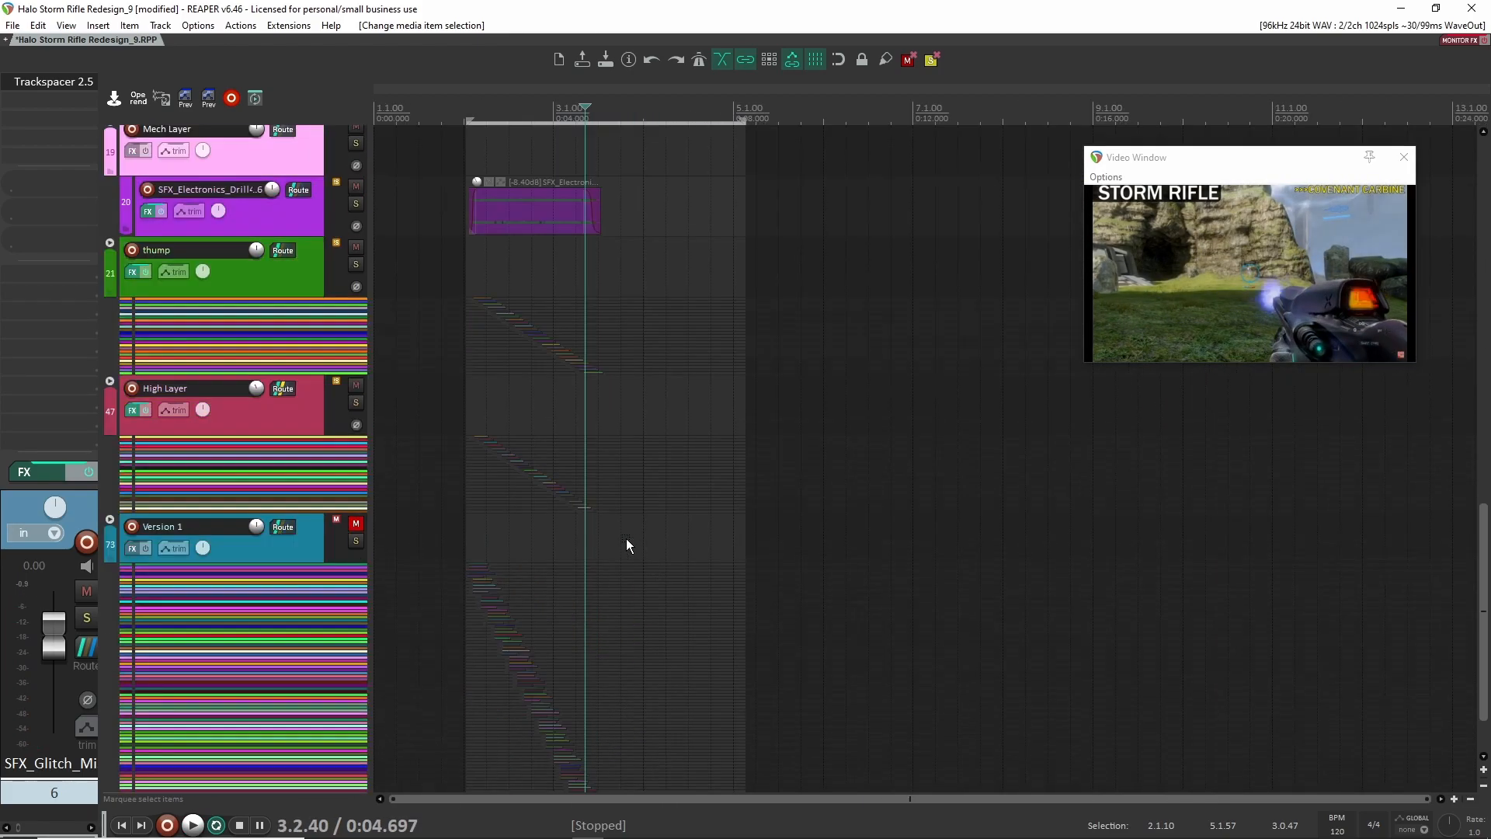
scroll(620, 543, "up", 2)
scroll(620, 544, "up", 2)
scroll(621, 547, "down", 2)
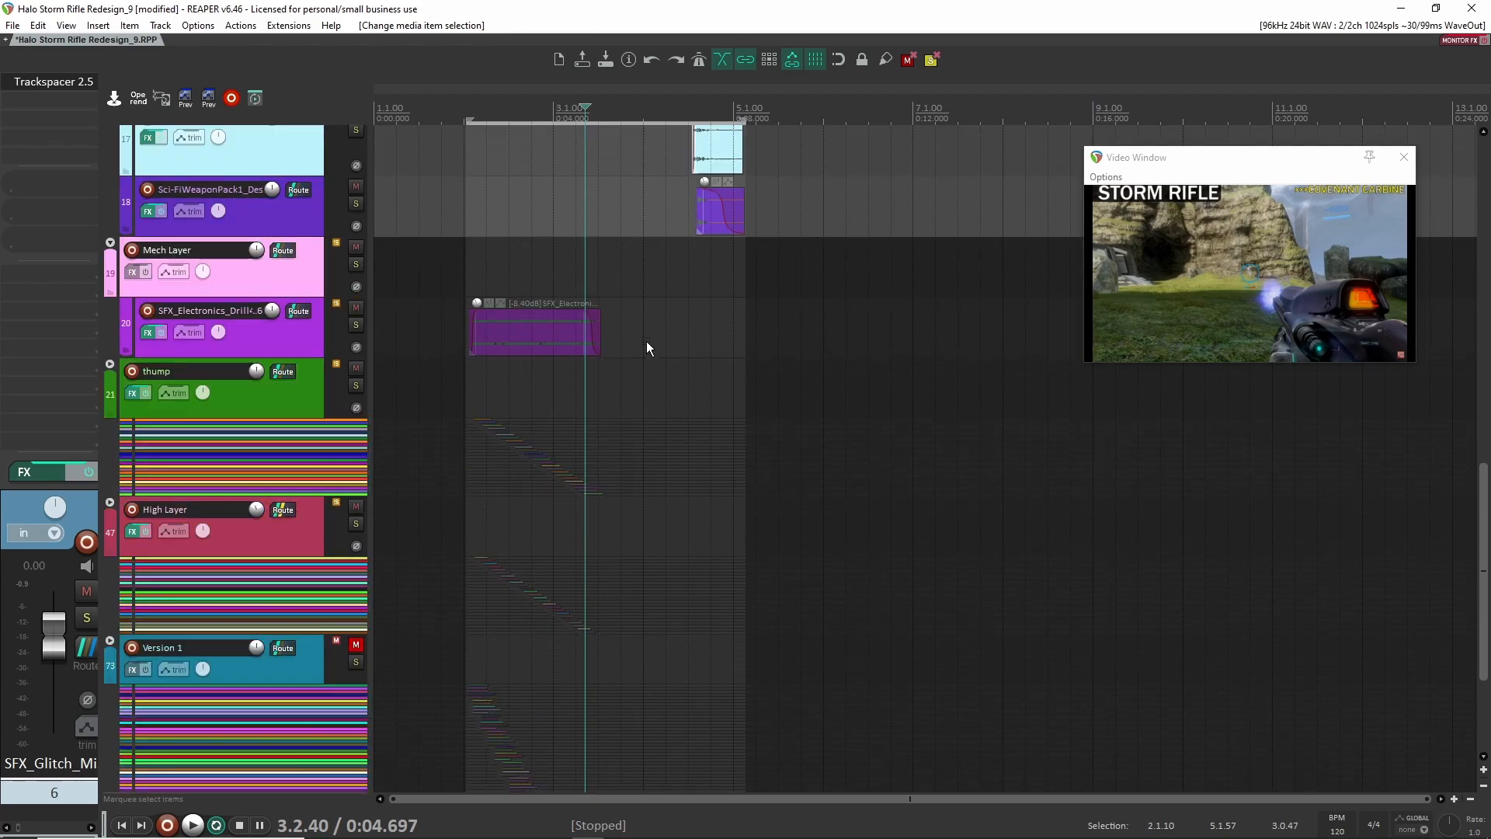
scroll(571, 626, "up", 10)
left_click_drag(536, 334, 875, 646)
scroll(874, 647, "up", 6)
scroll(831, 559, "down", 3)
left_click(790, 481)
scroll(721, 493, "up", 3)
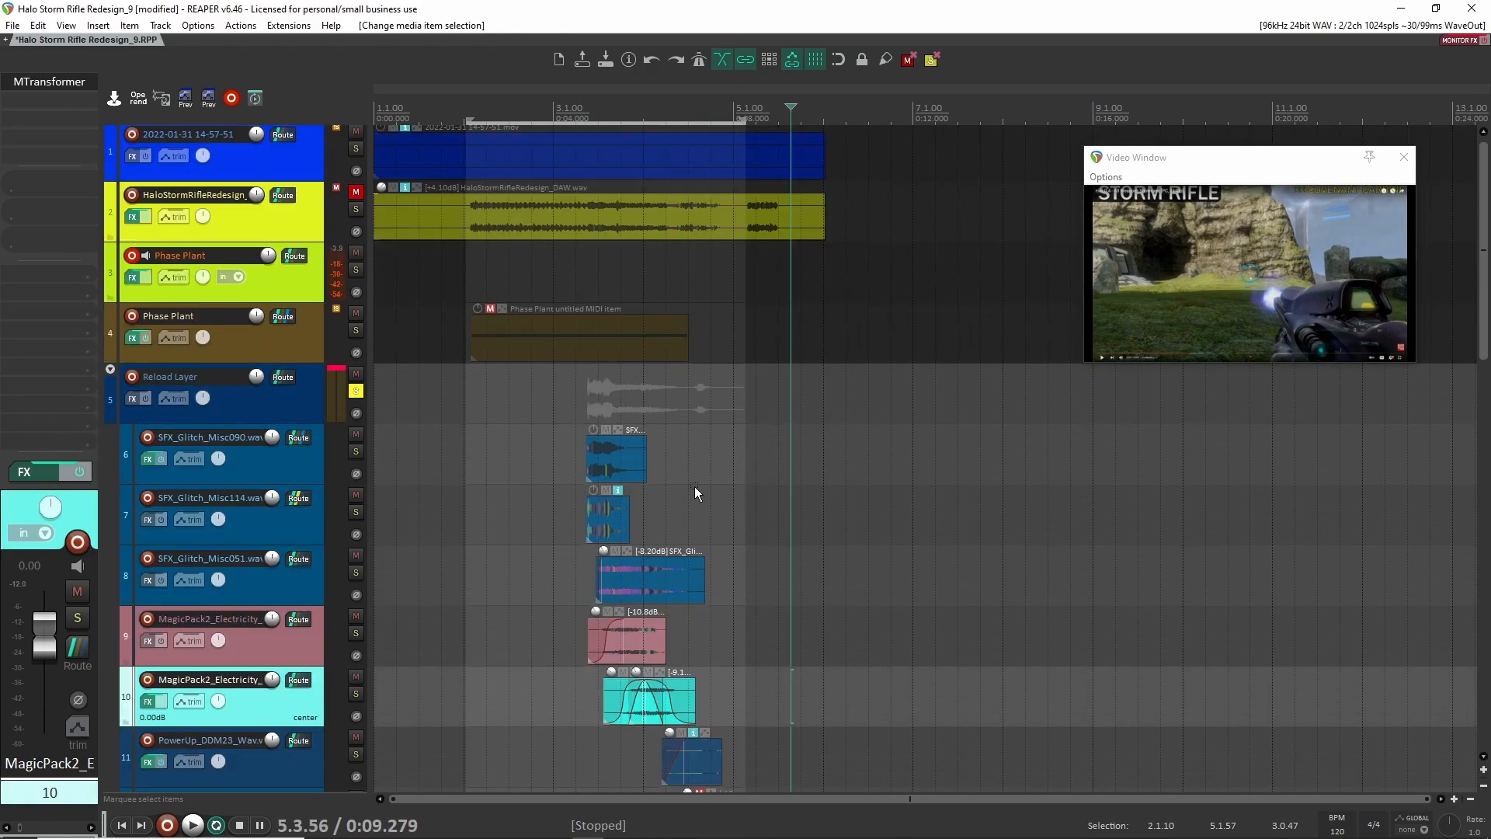
Place the edit cursor just before the first Reload Layer clip and review the layer's stacked glitch, electricity, power-up and mech clips
left_click(525, 458)
left_click(466, 446)
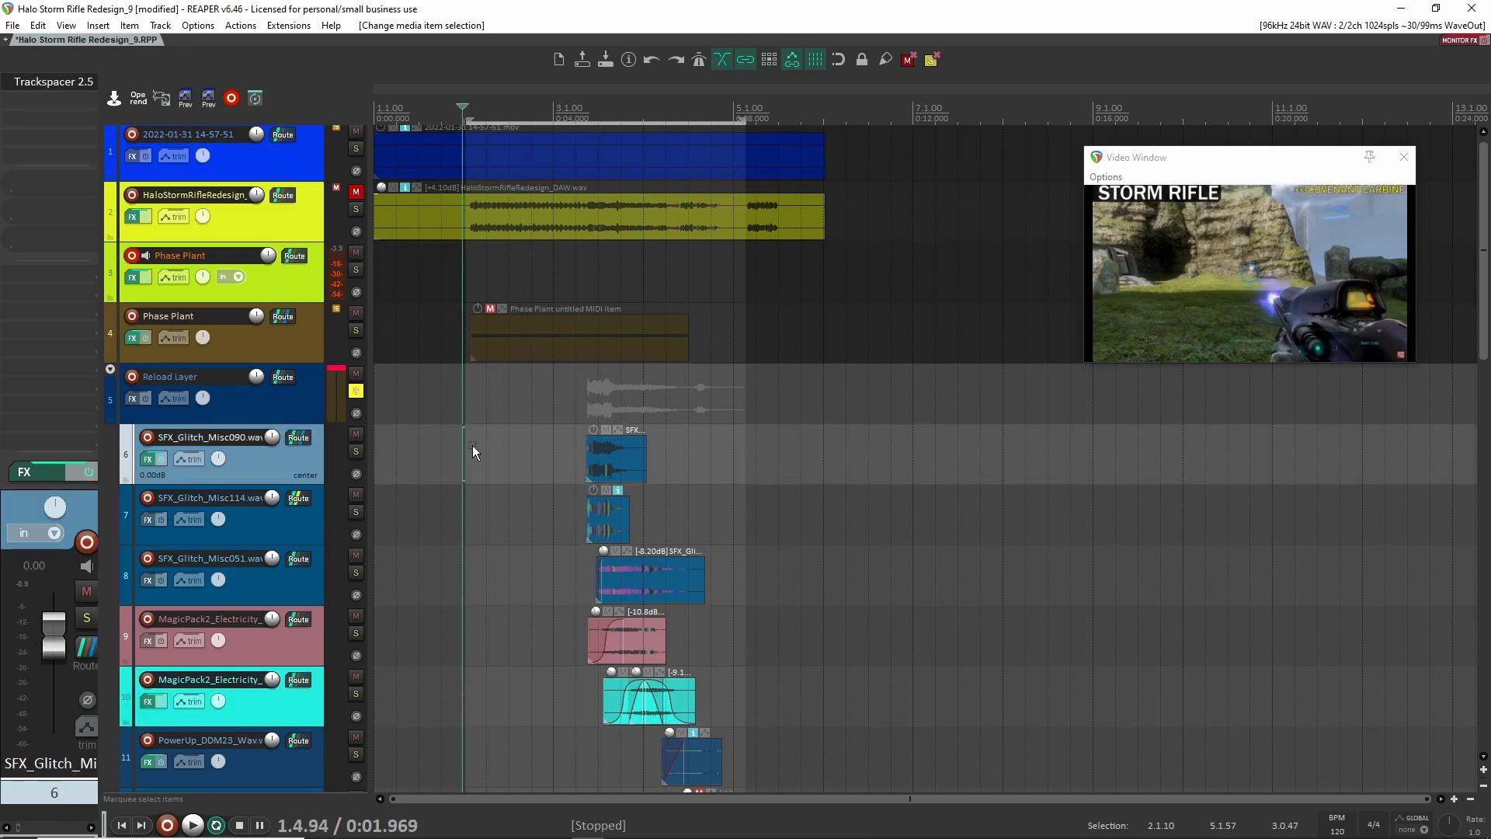
scroll(567, 463, "up", 6)
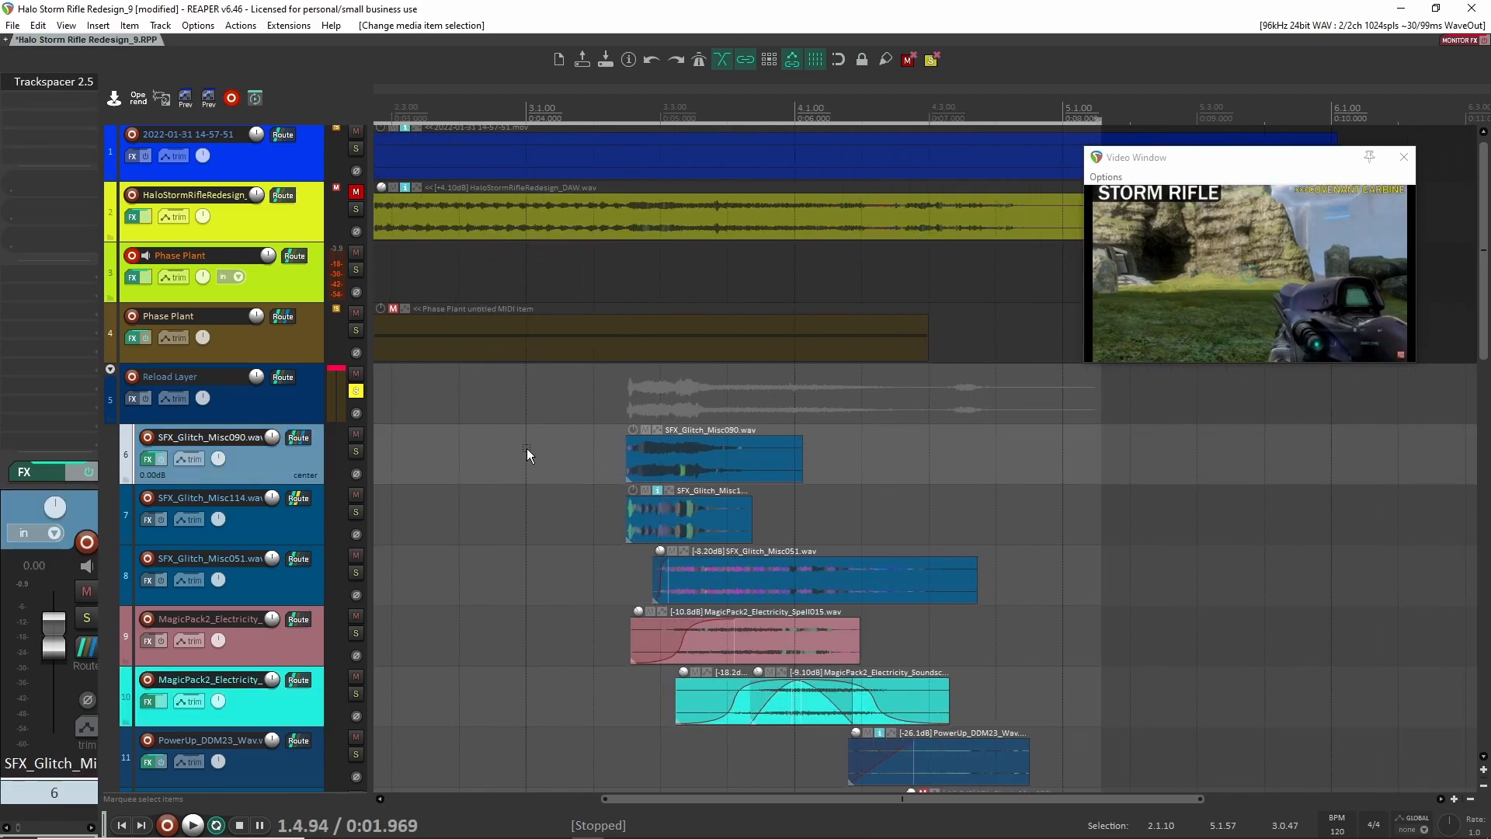
left_click_drag(726, 460, 738, 460)
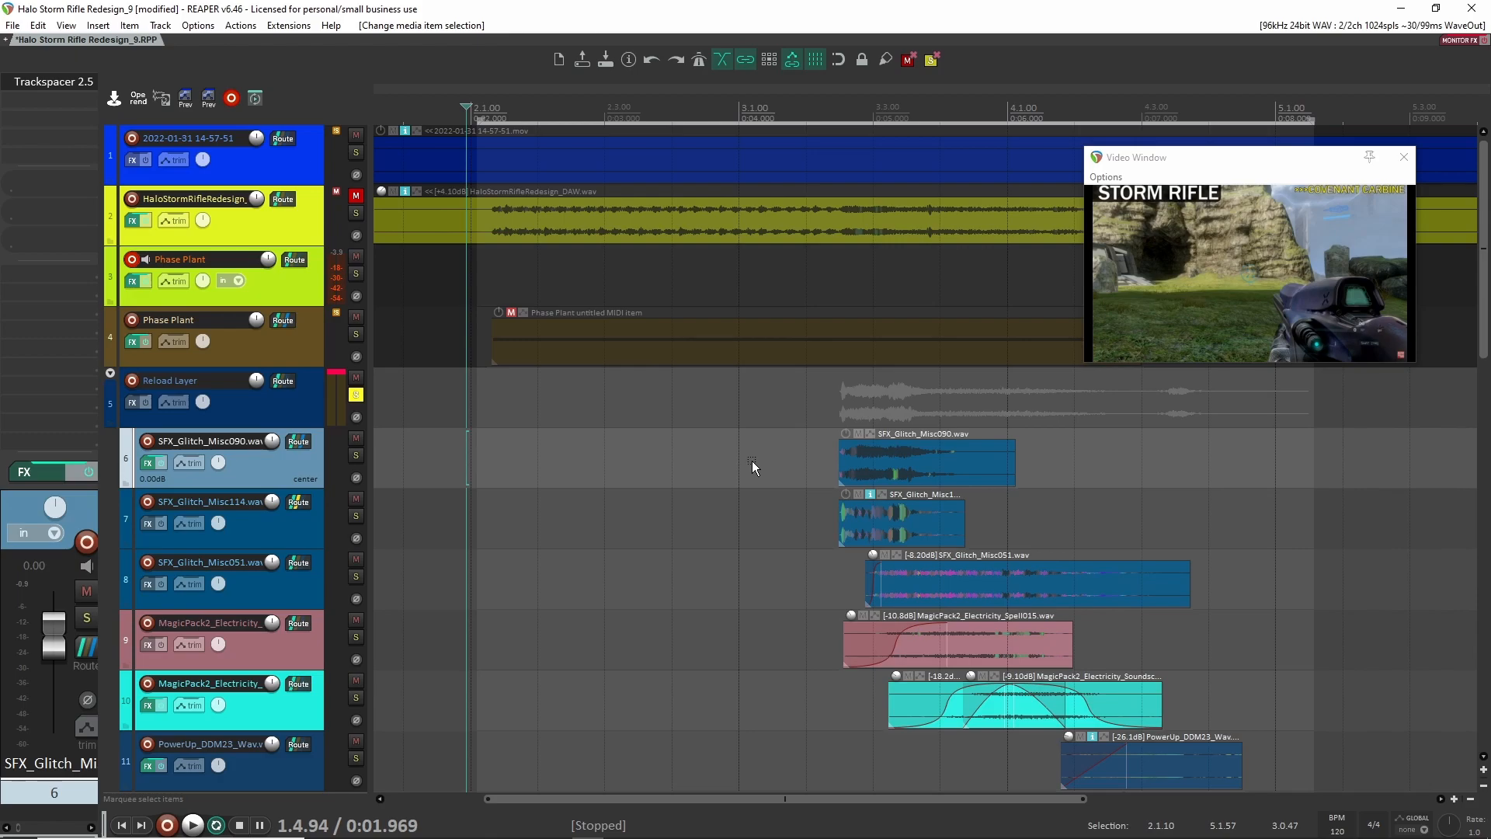
left_click(813, 446)
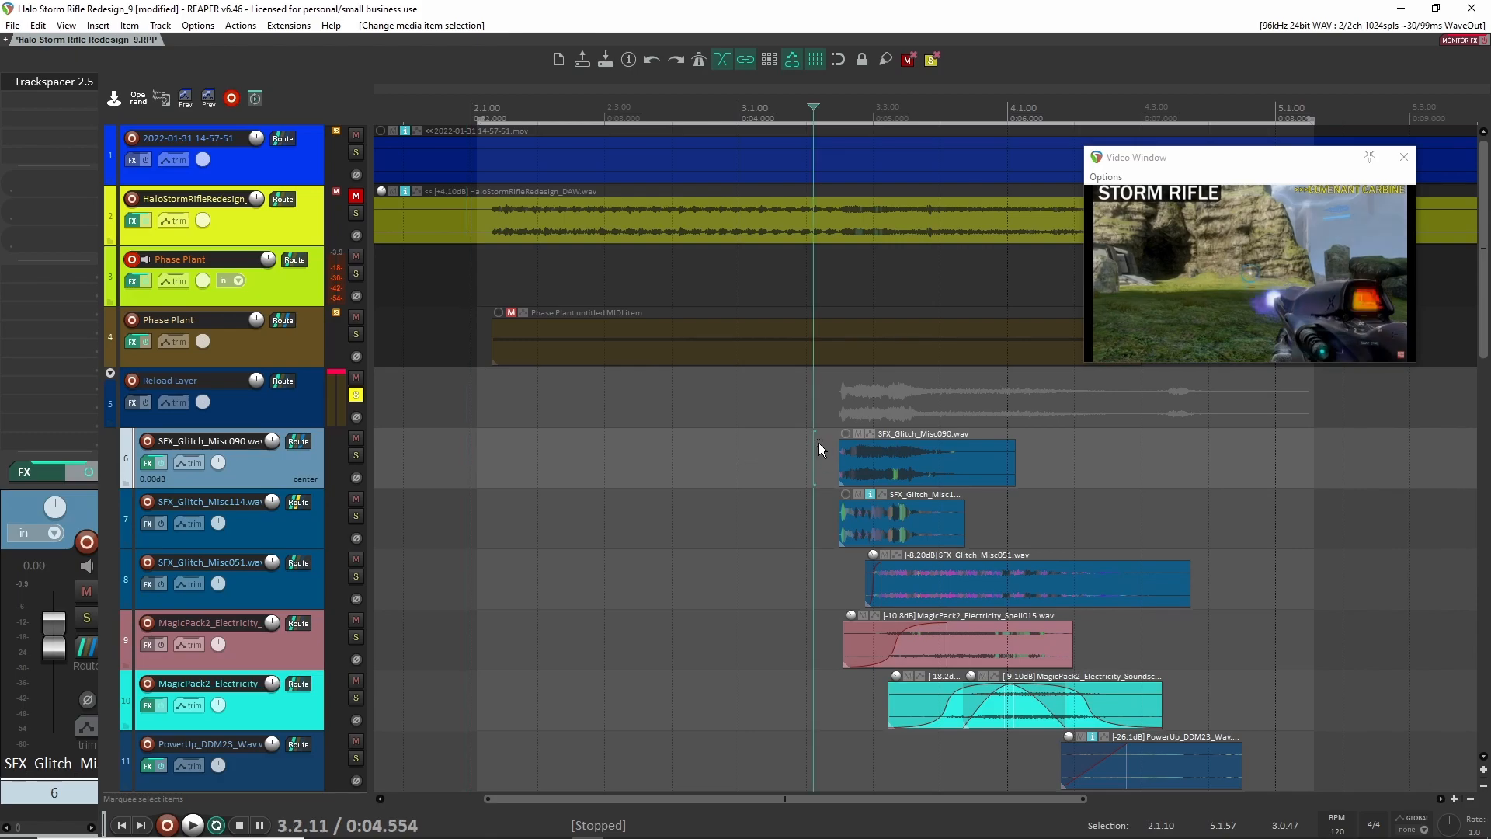
scroll(825, 463, "down", 4)
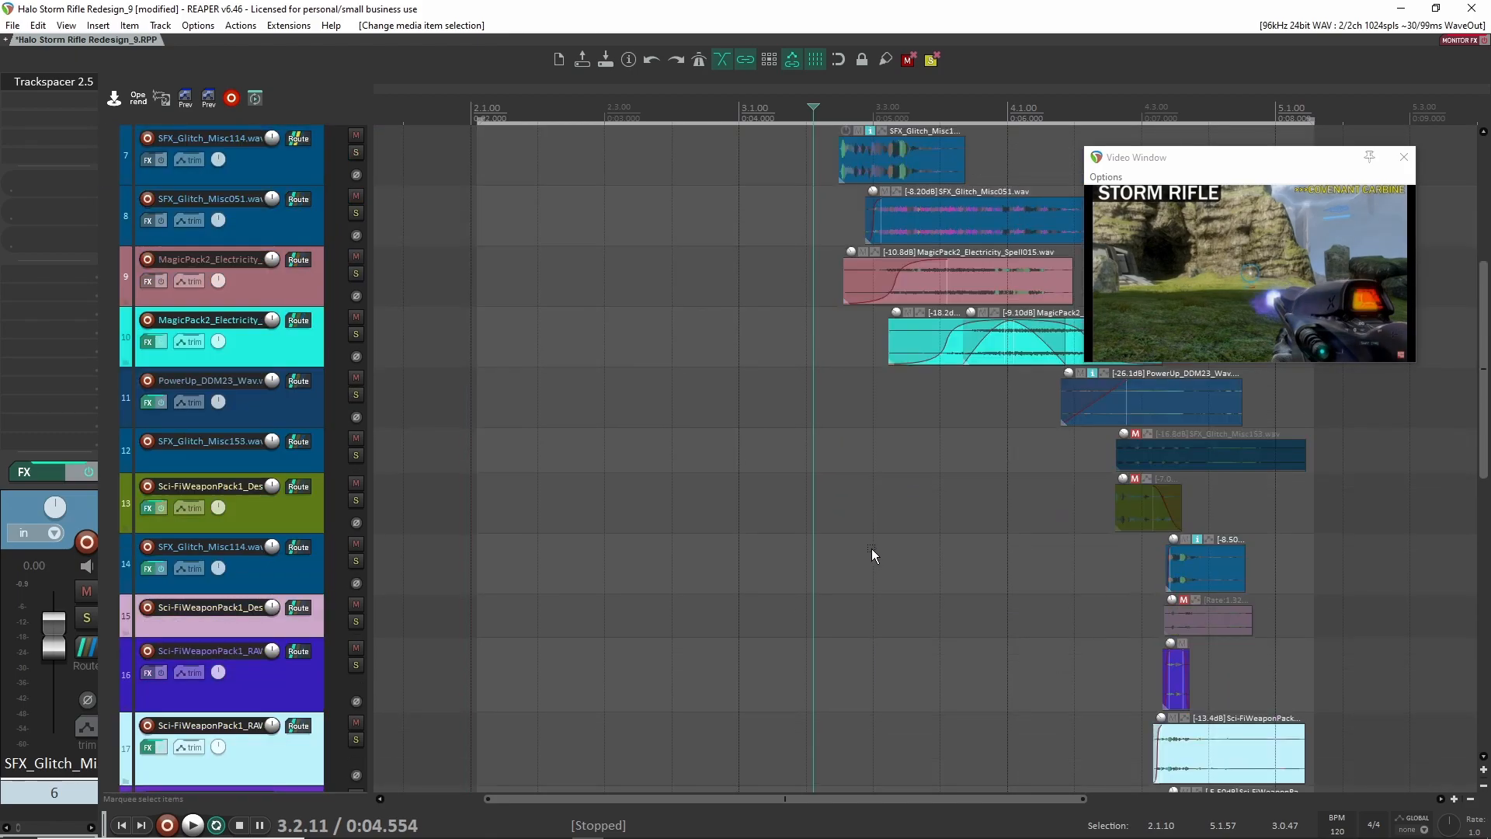
scroll(996, 478, "up", 5)
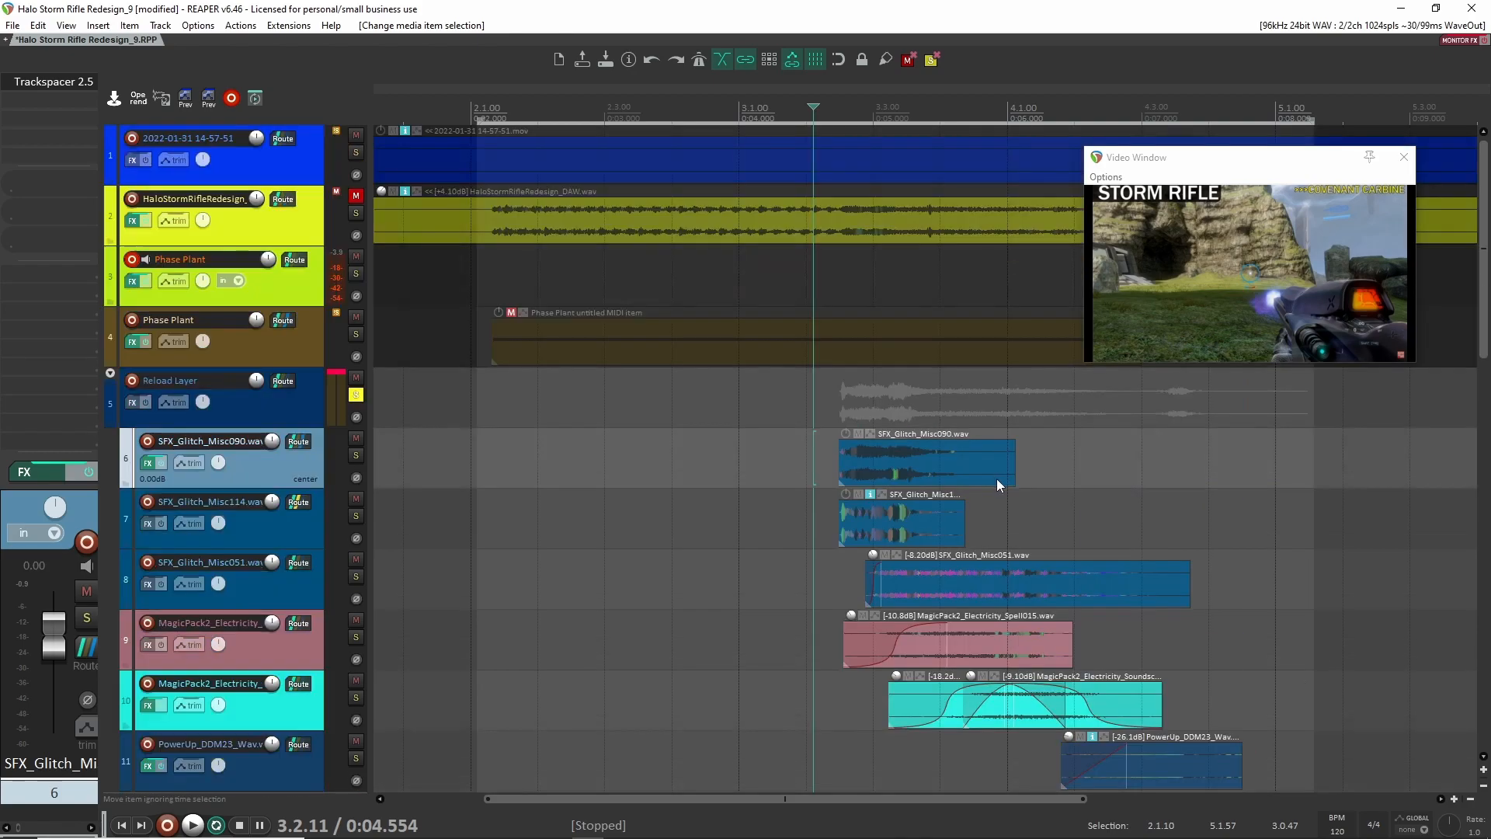
scroll(996, 478, "down", 6)
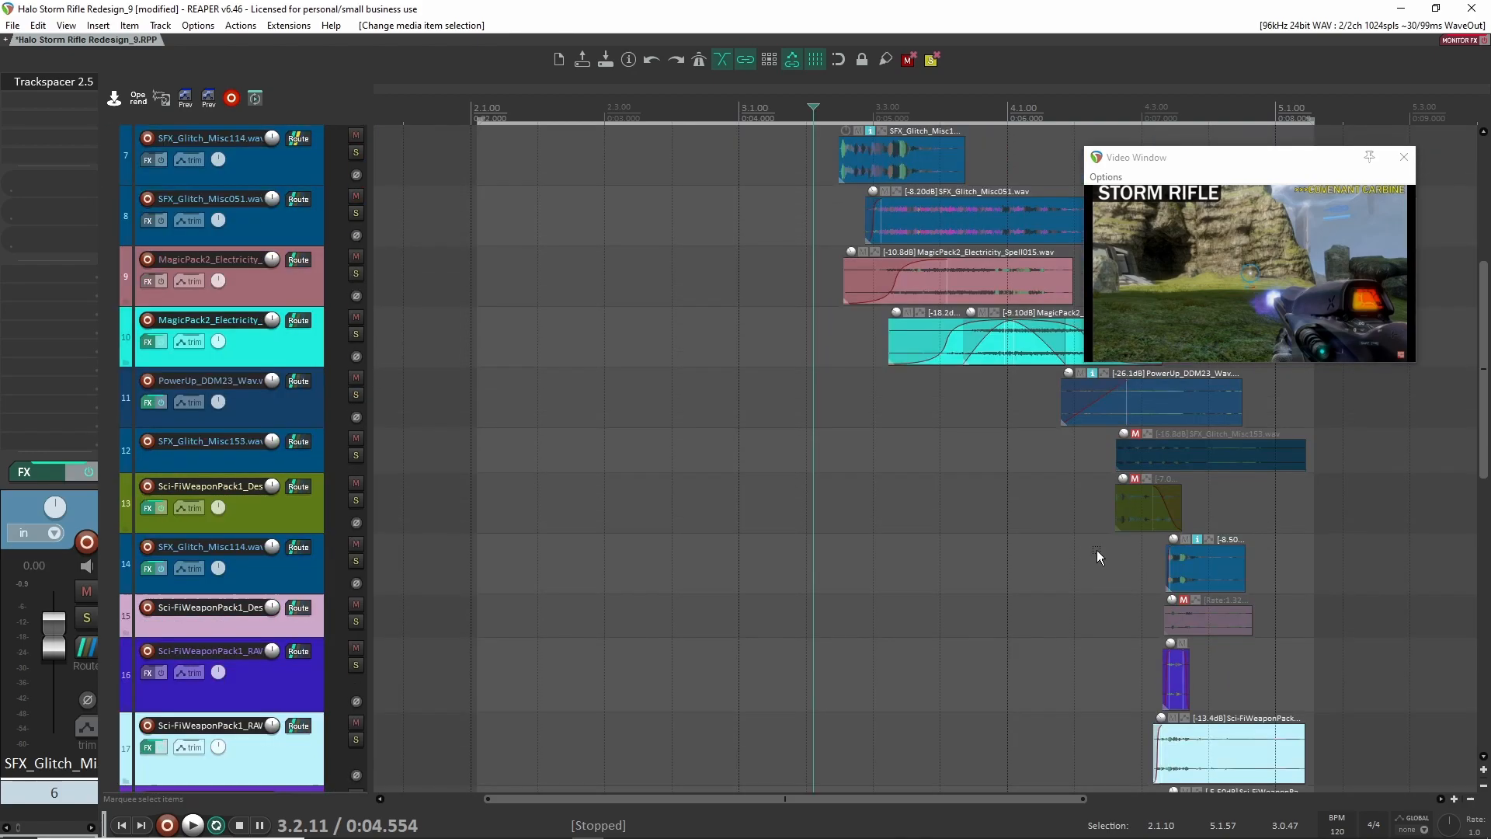
scroll(1097, 550, "up", 2)
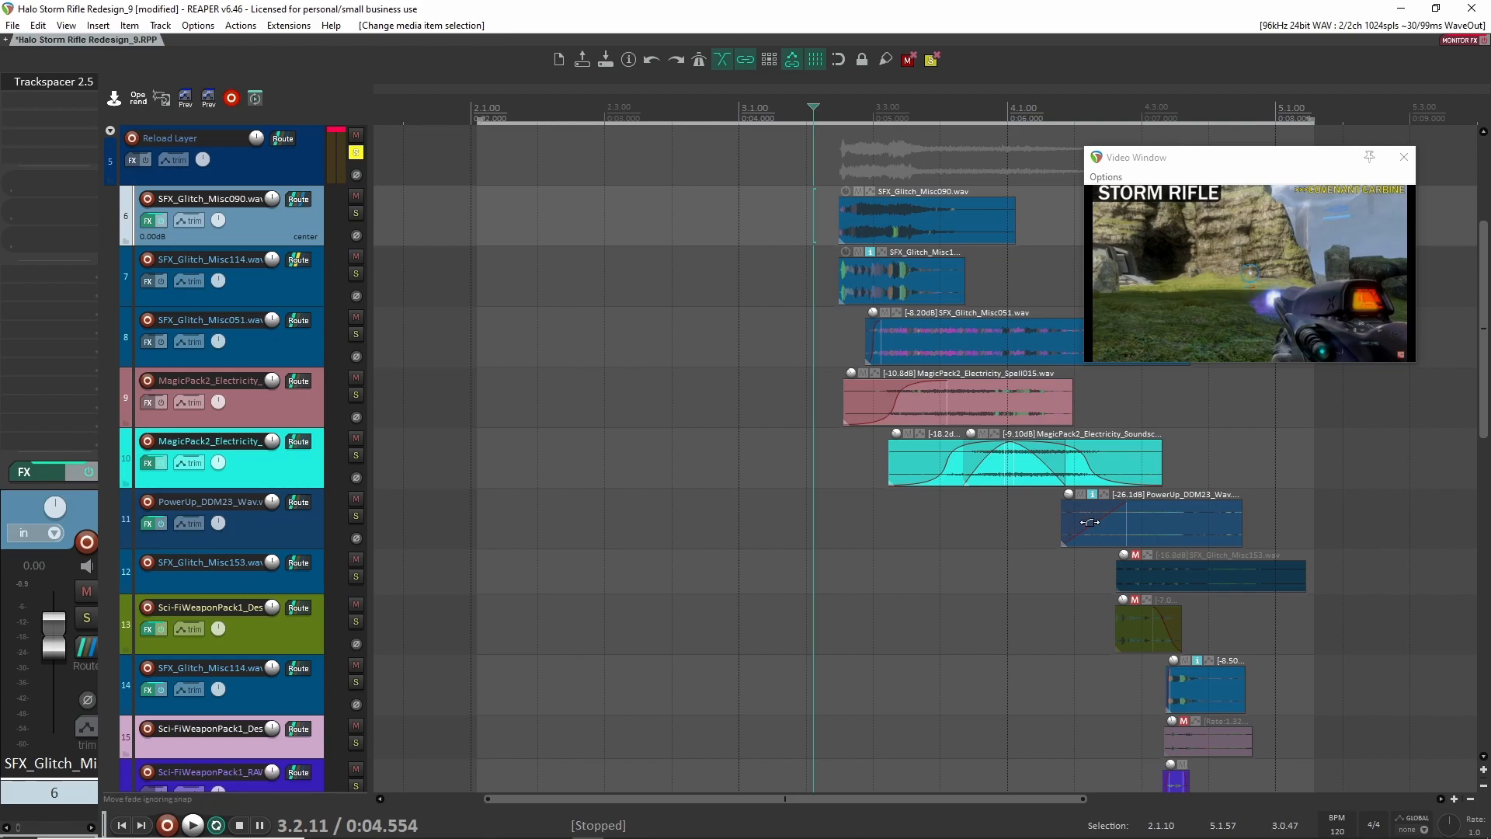
scroll(786, 442, "up", 4)
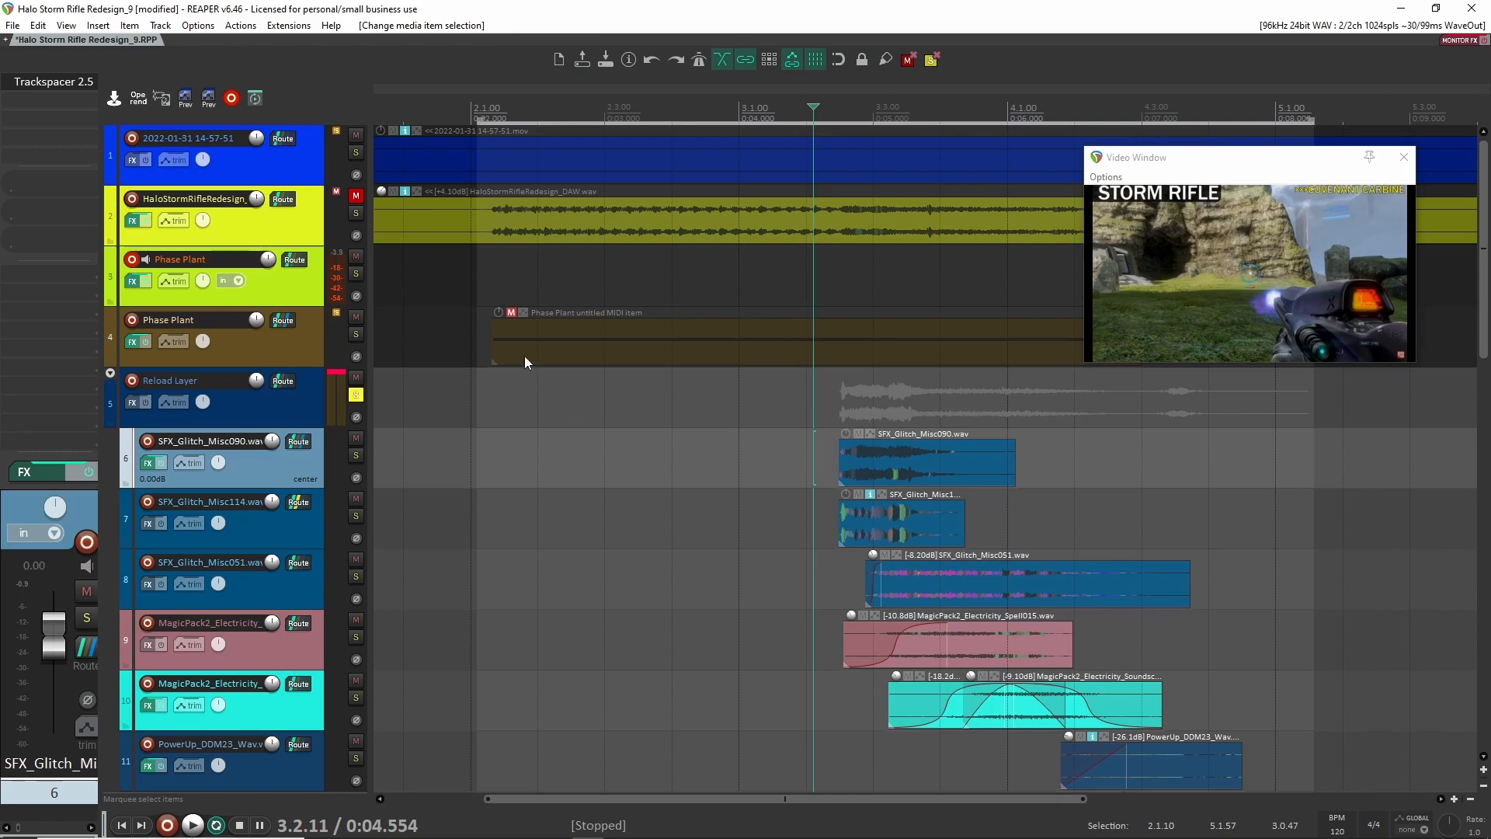
Solo the HaloStormRifleRedesign track instead of the Reload Layer, cue it just before the first shots, and clear its solo after auditioning
left_click(359, 396)
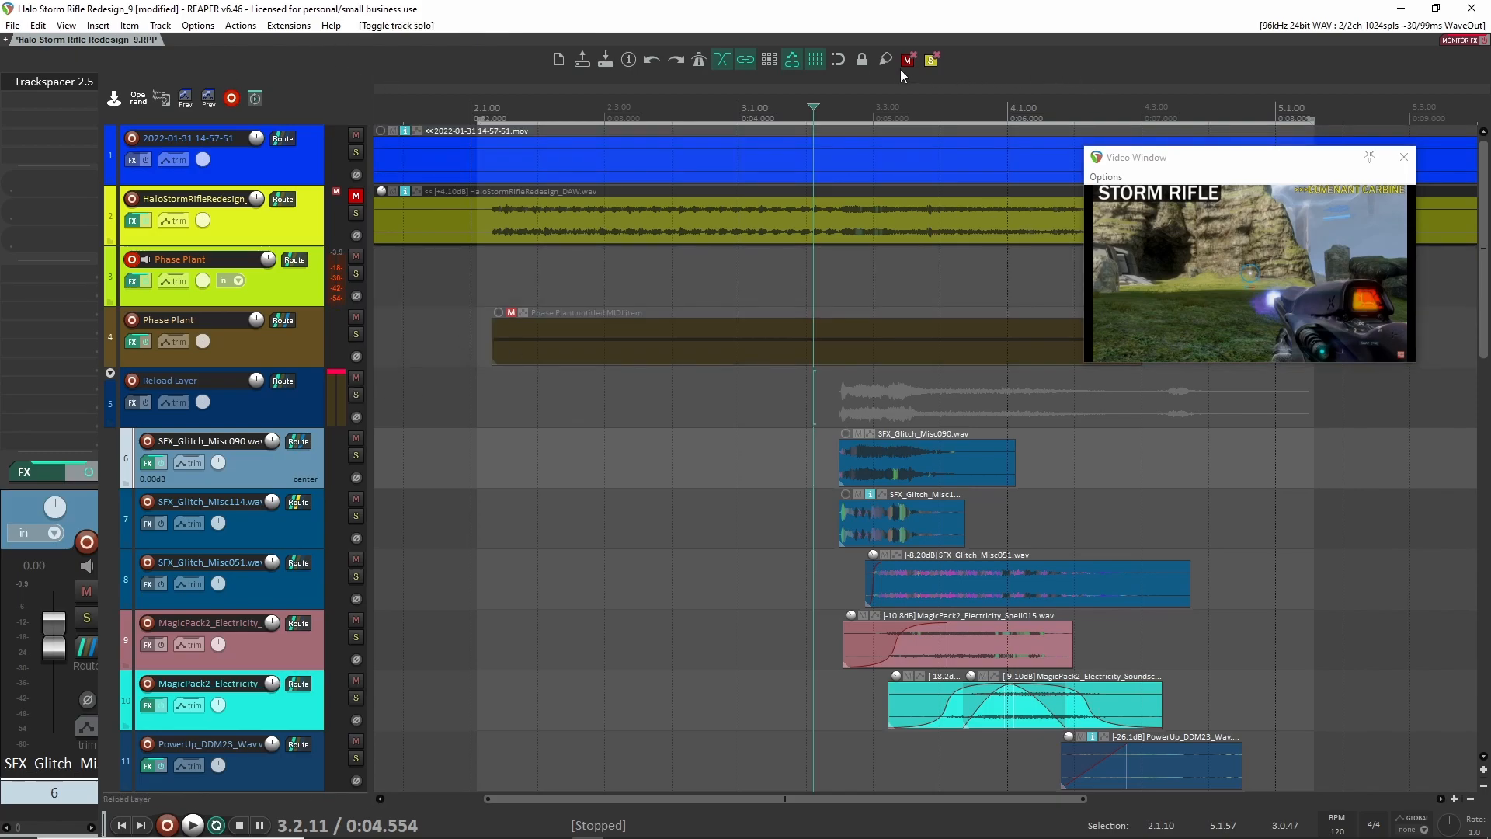
left_click(489, 220)
left_click(356, 212)
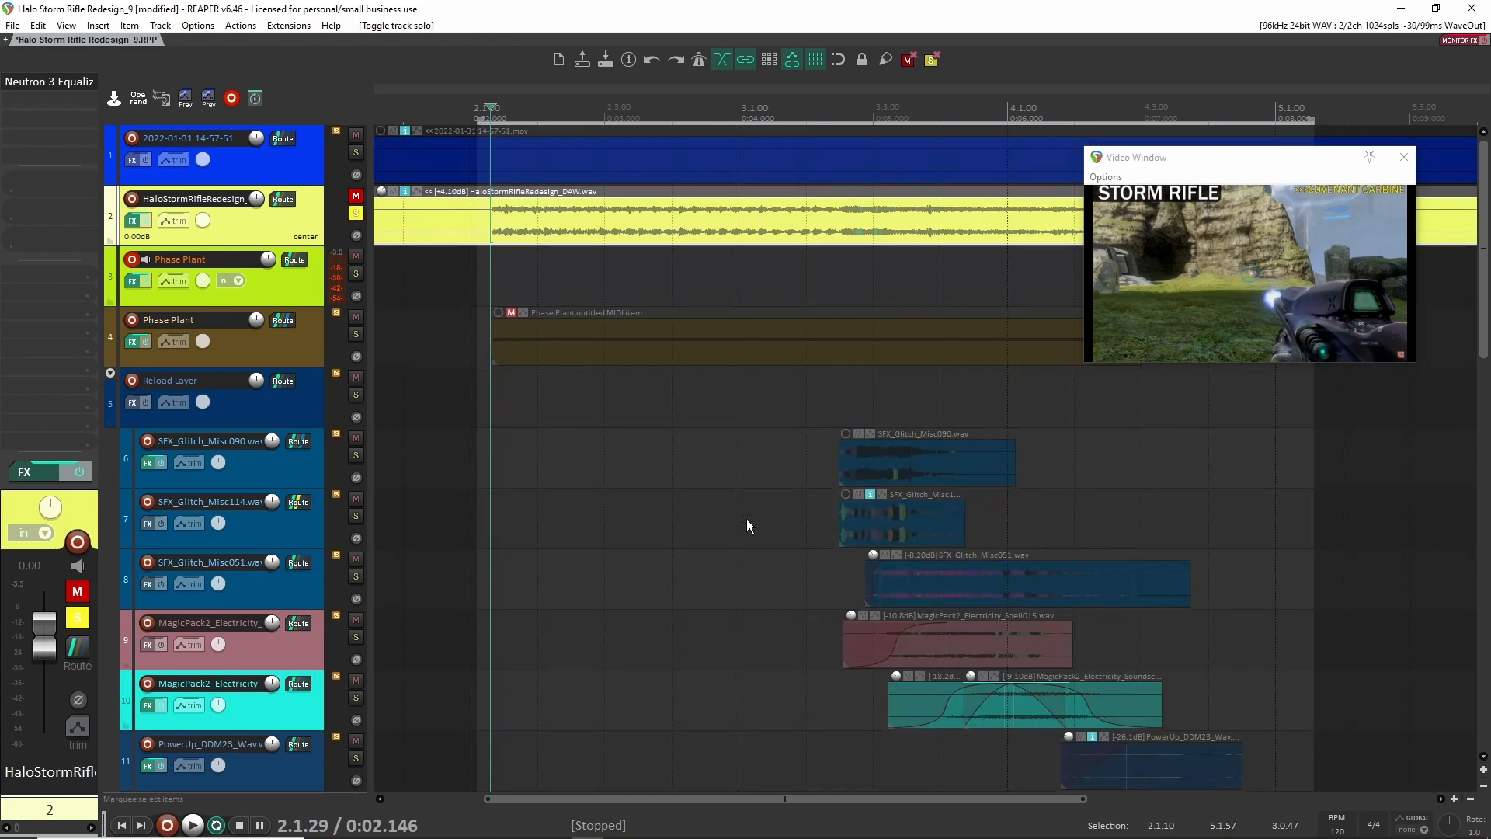
left_click(482, 218)
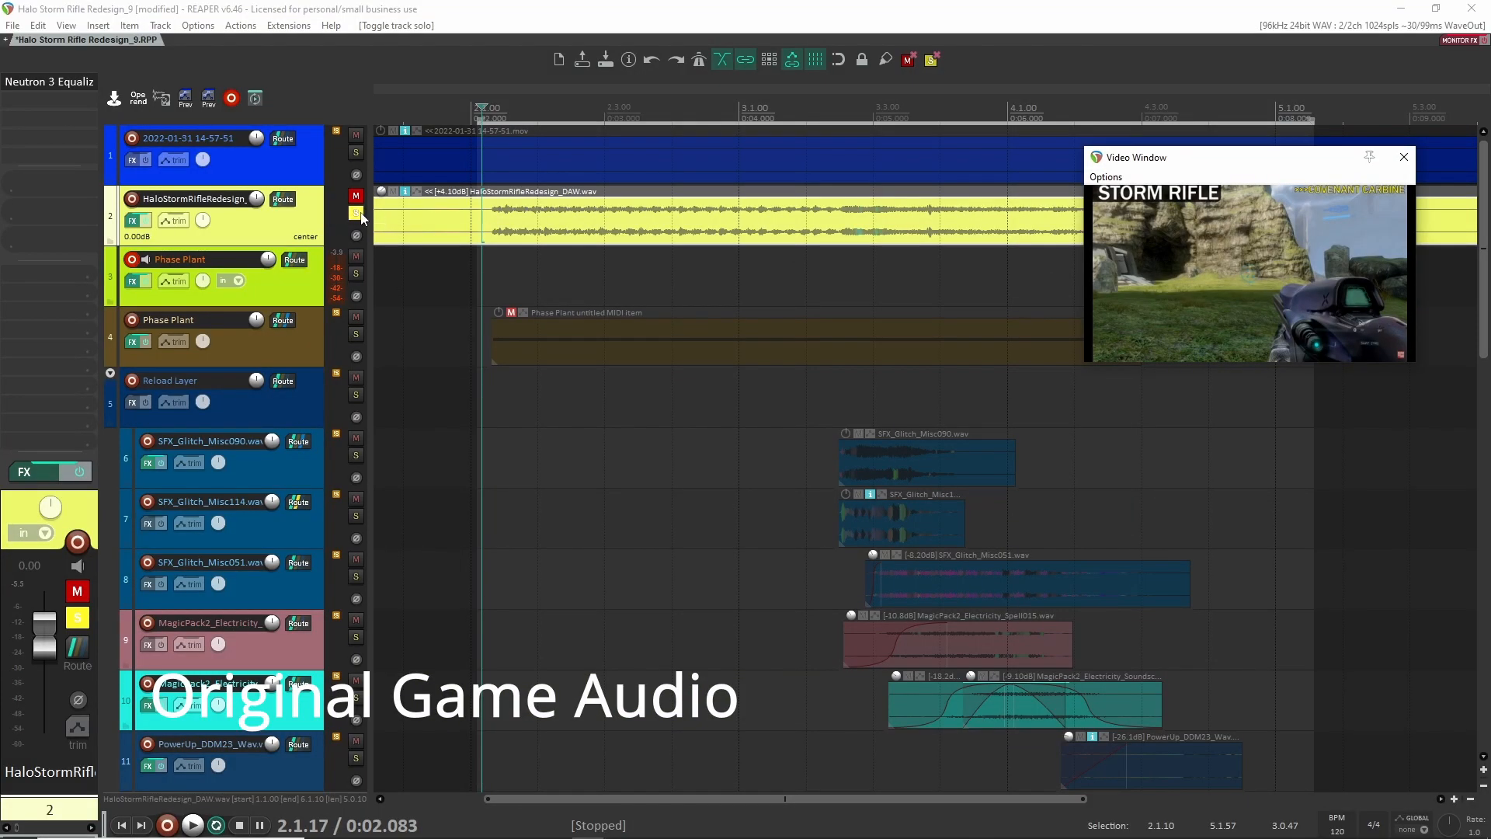
left_click(356, 213)
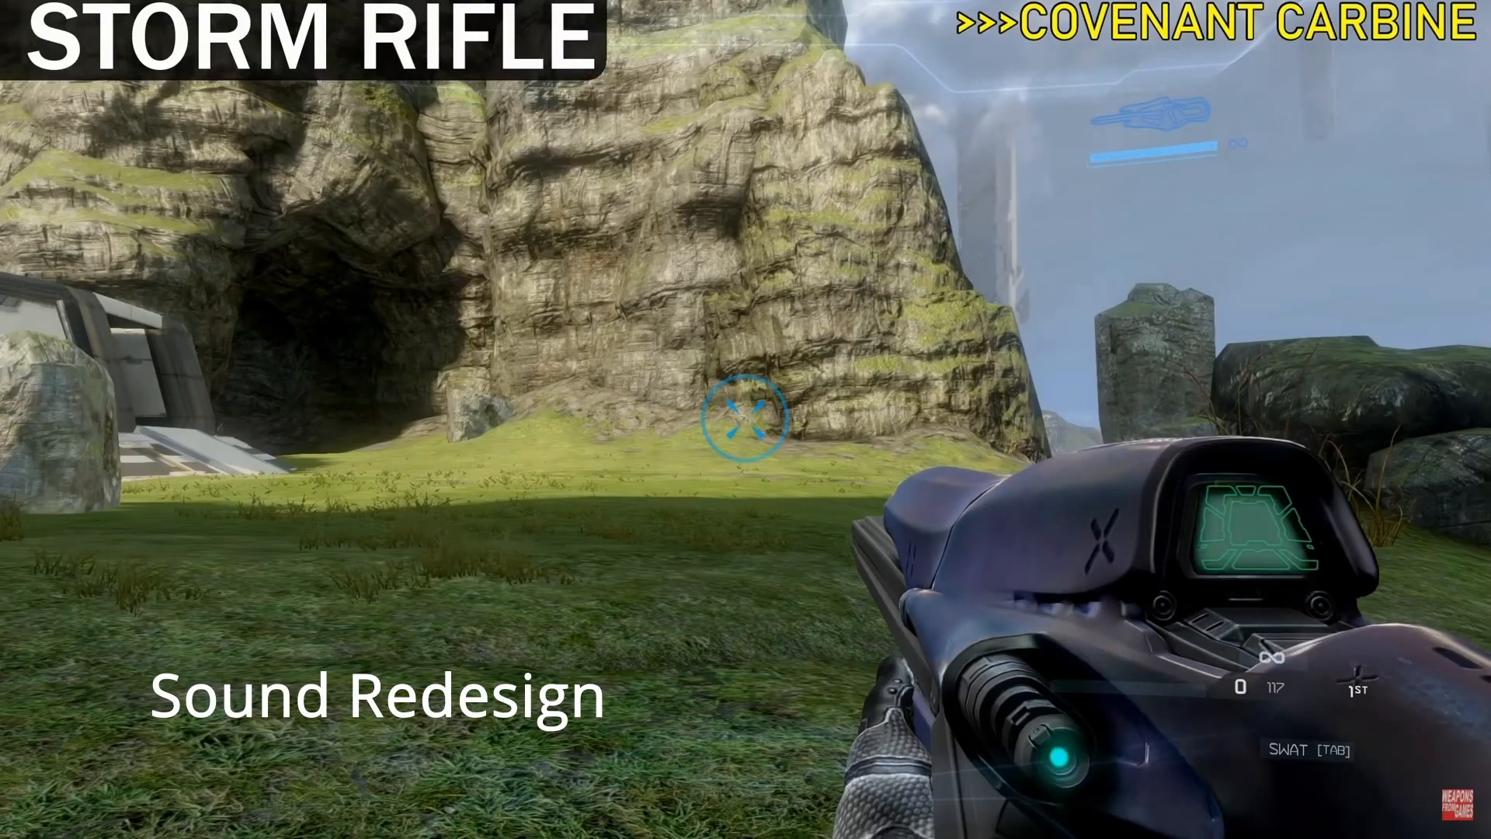